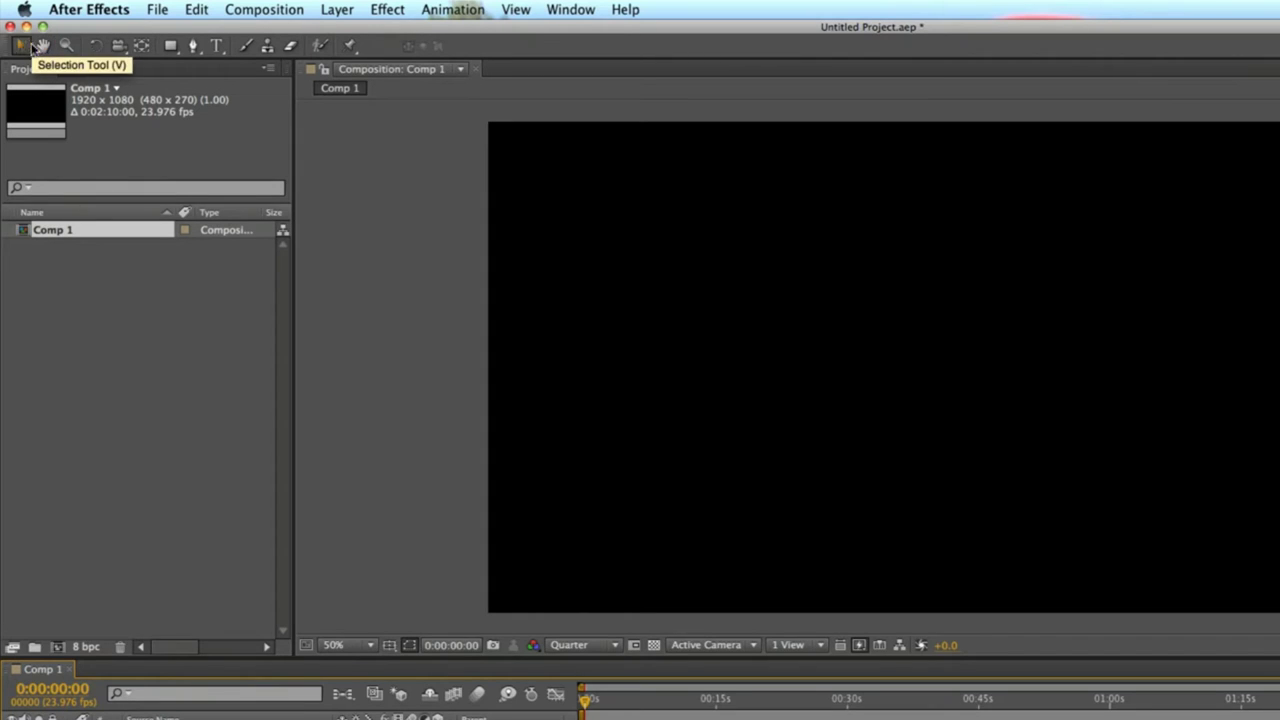
Step: Examine the available tools, including Hand, Rotation, Rectangle and Eraser
left_click(45, 48)
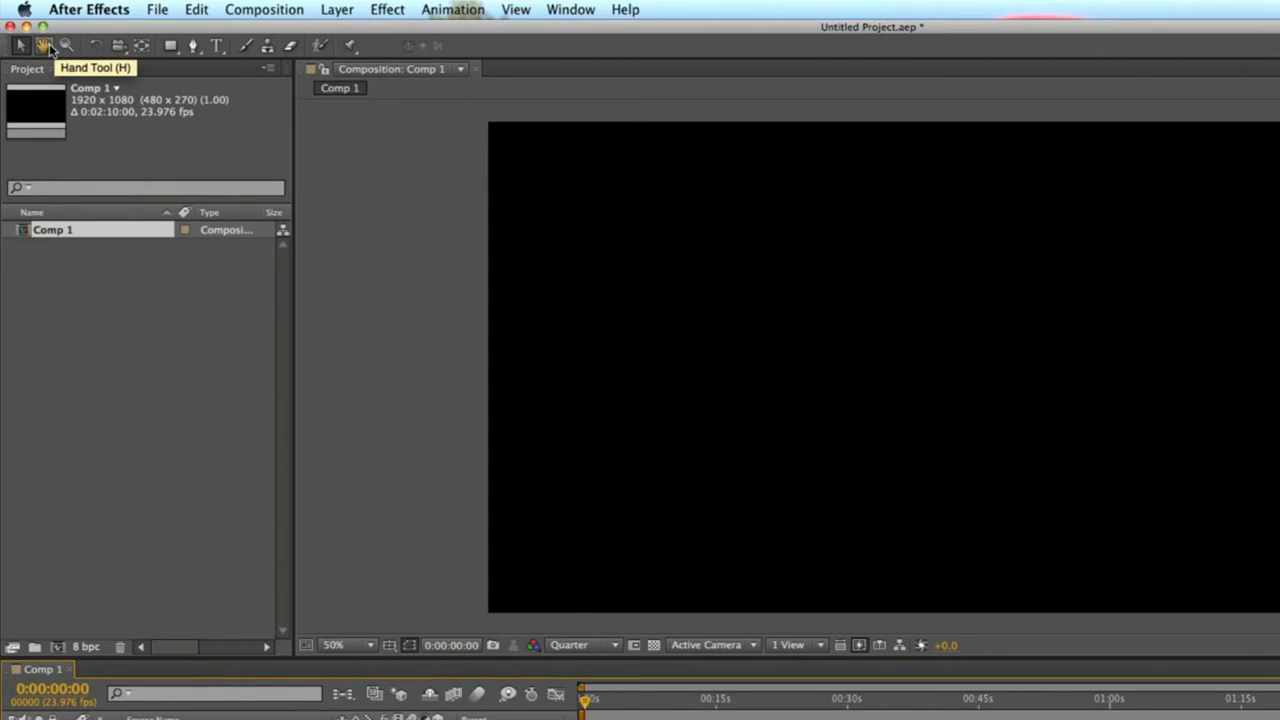
left_click(97, 47)
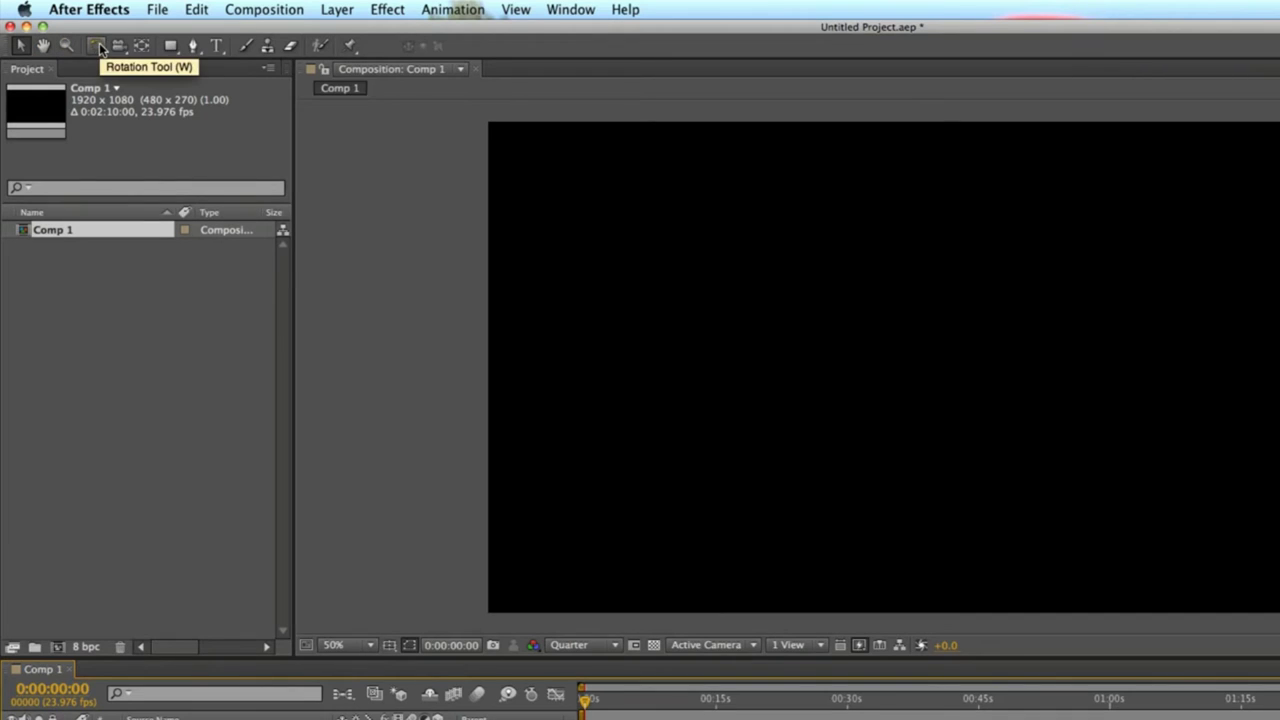
left_click(143, 48)
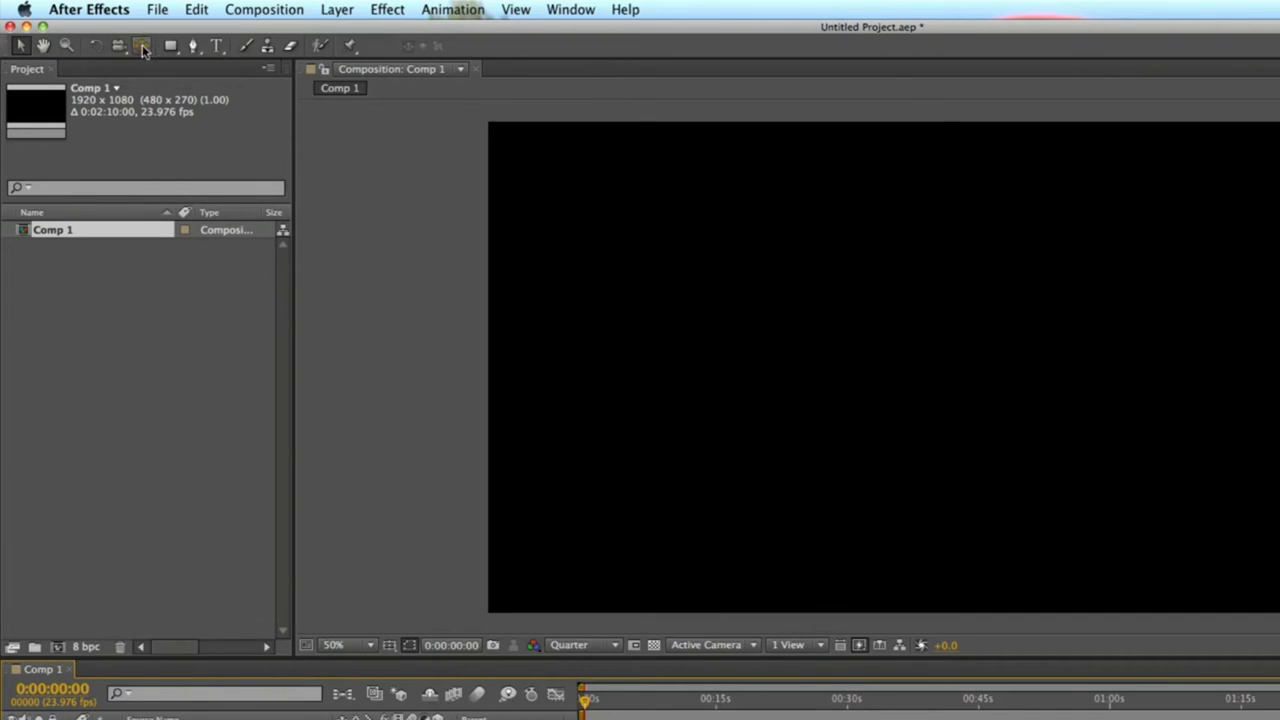
left_click(171, 47)
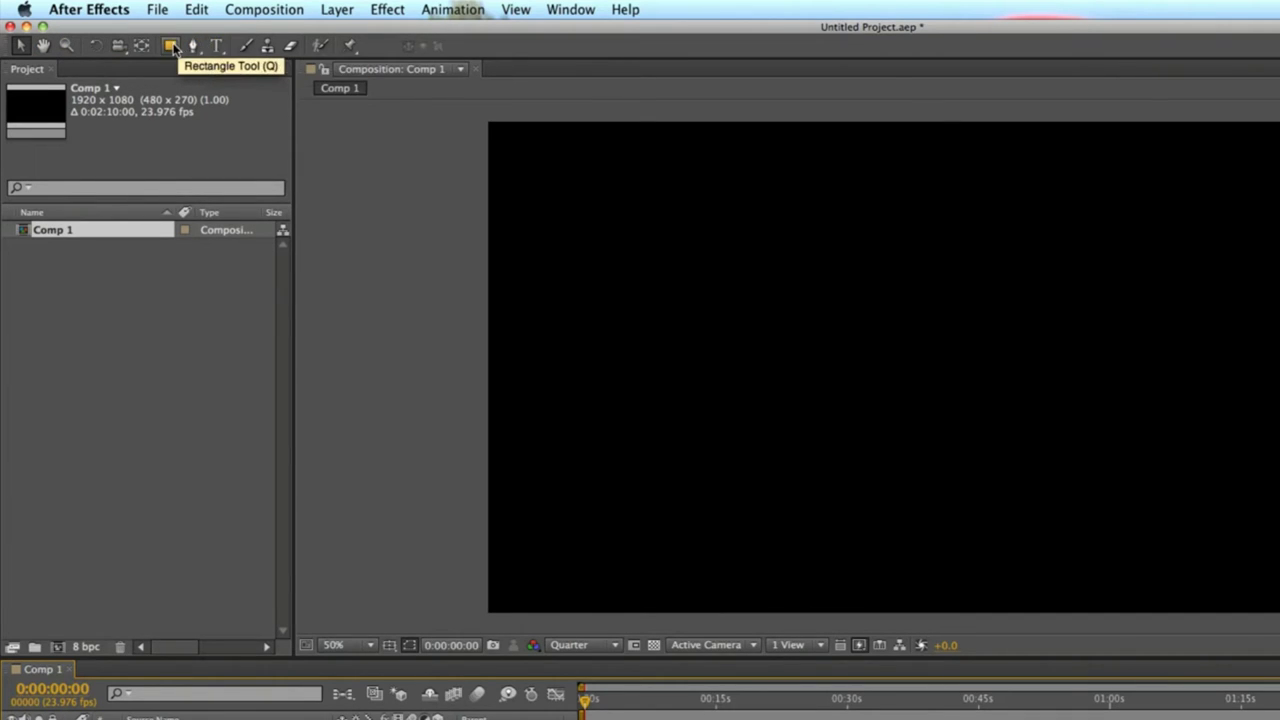
left_click(290, 47)
left_click(349, 47)
left_click(320, 46)
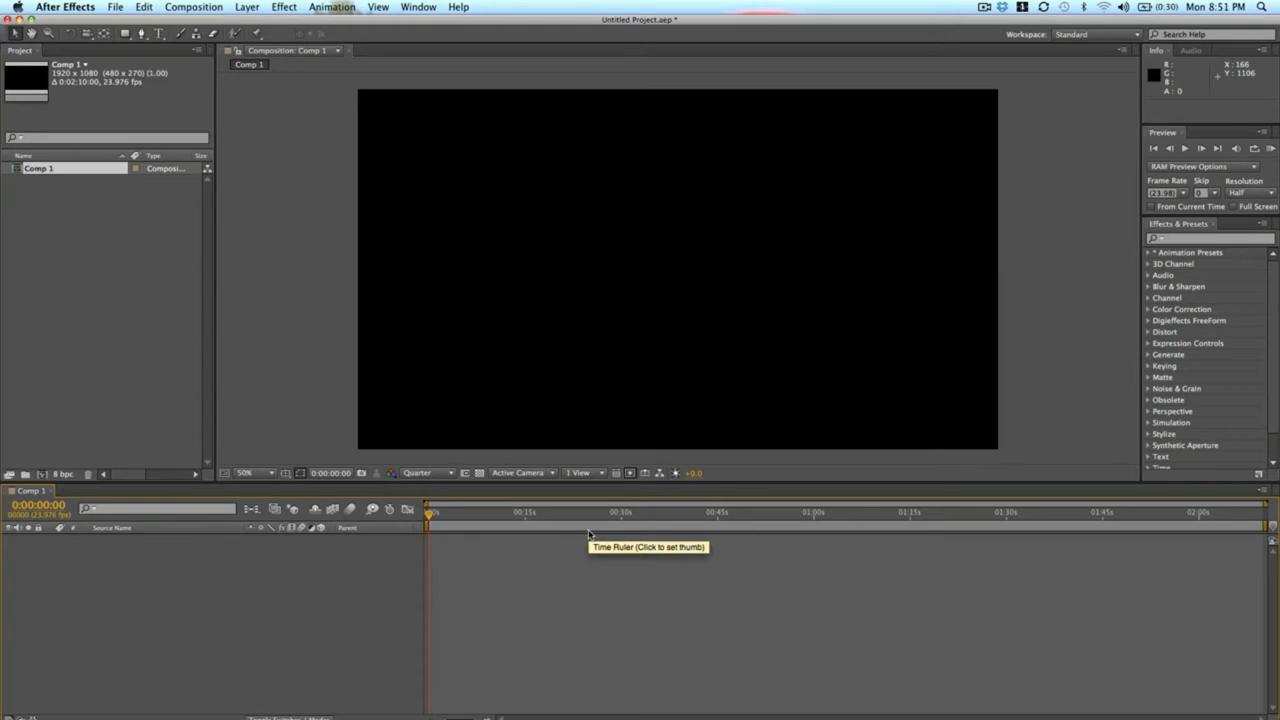
Step: Move Comp 1's current time to 0:00:19:13, and zoom the timeline in and back out to its full length
left_click_drag(434, 515, 553, 516)
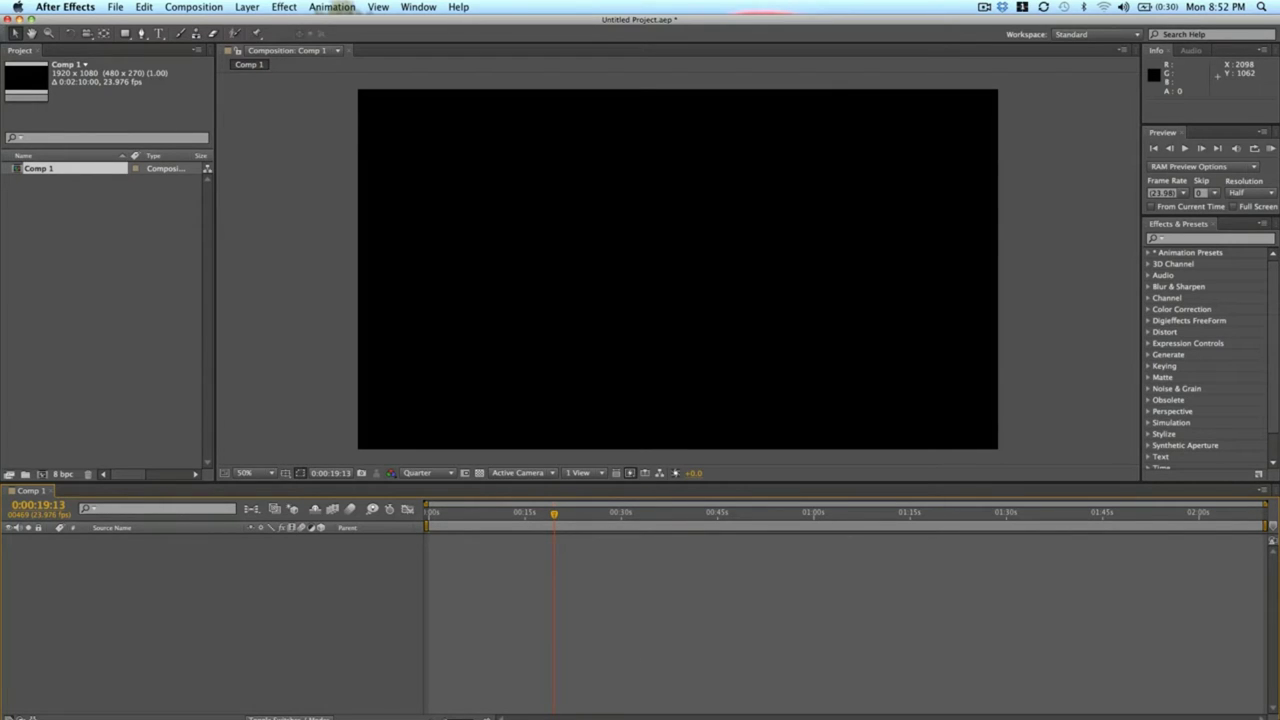
key("equal")
key("equal")
key("equal")
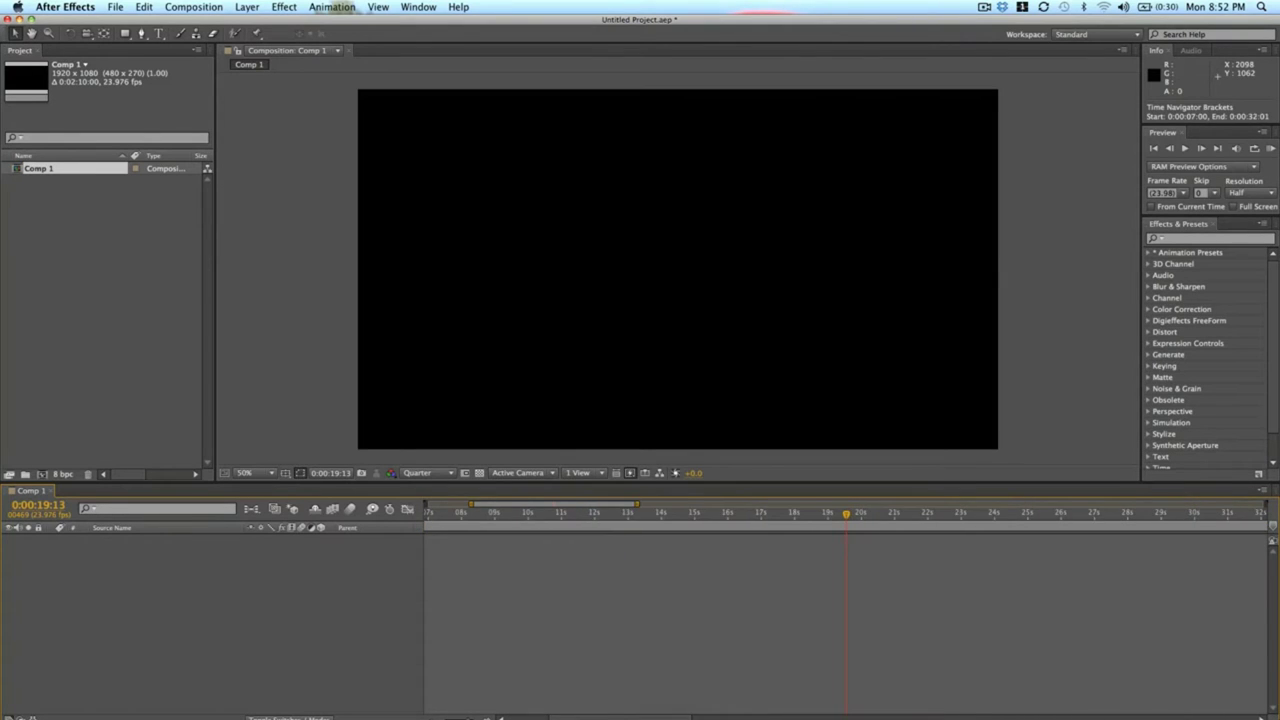
key("minus")
key("minus")
key("minus")
key("minus")
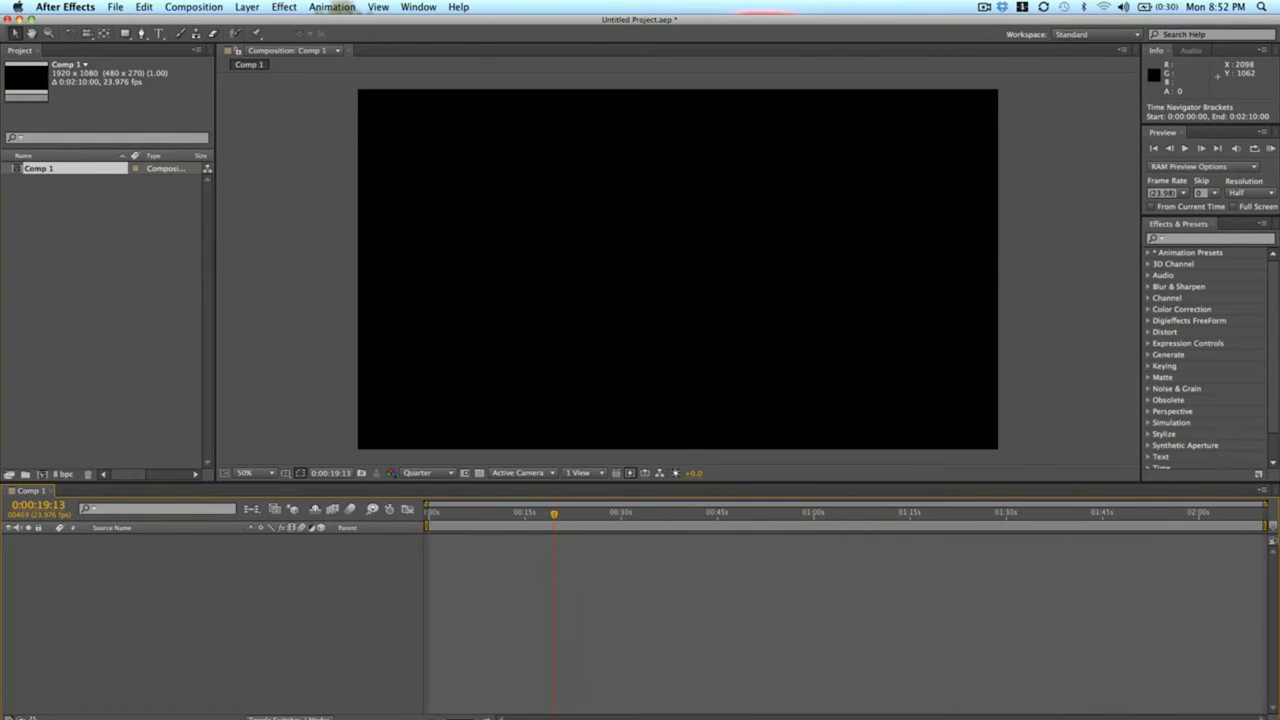
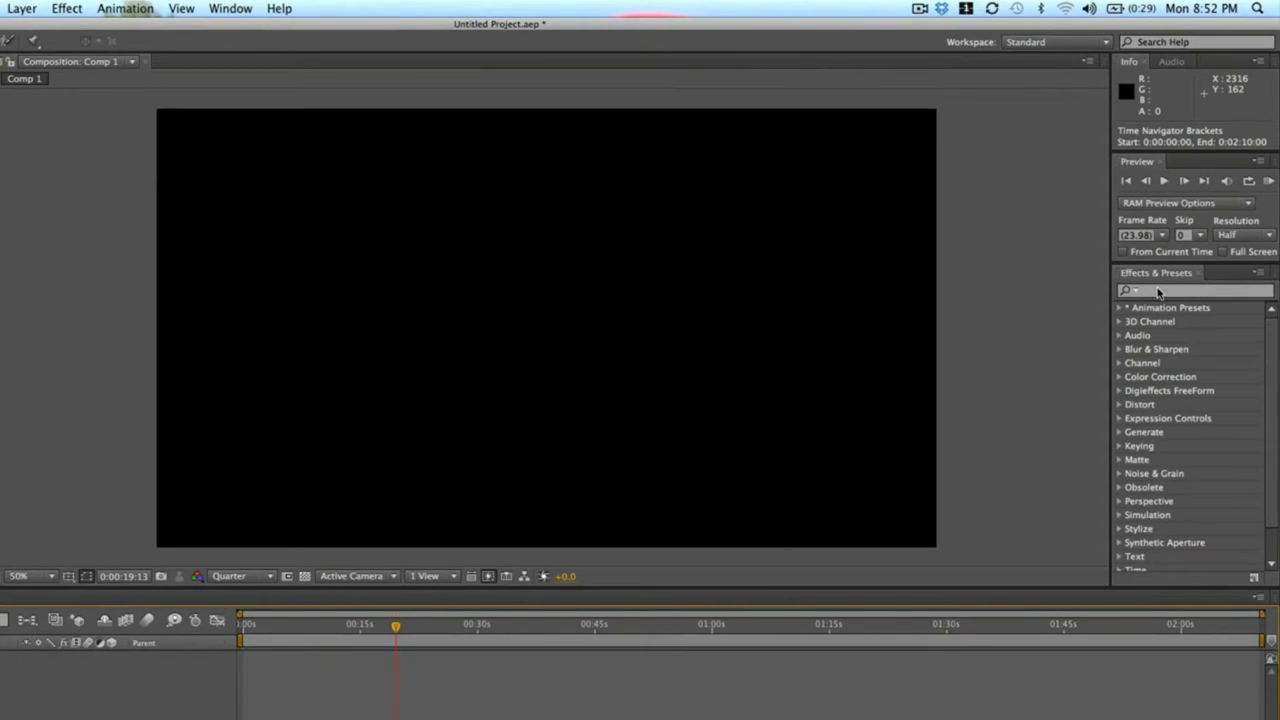
Step: Look over the effect categories in Effects & Presets and the Audio and Info panels
left_click(1158, 292)
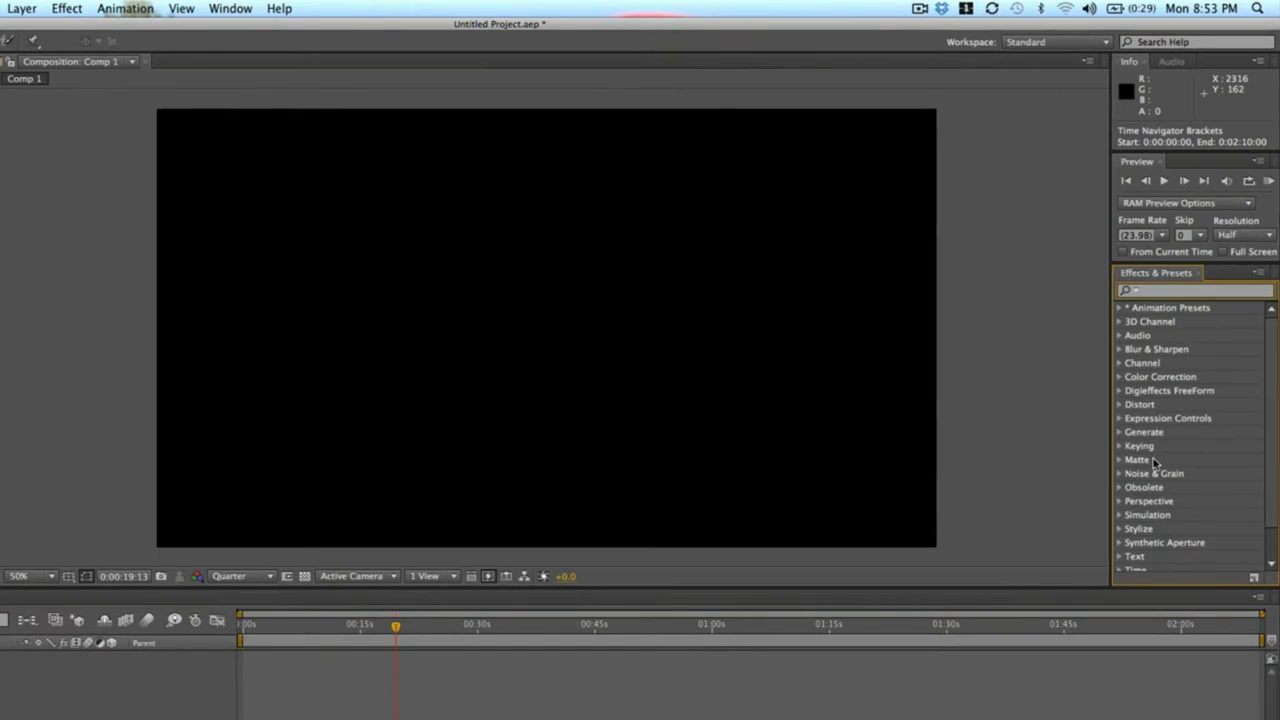
scroll(1160, 310, "down", 2)
scroll(1160, 310, "up", 2)
left_click(1172, 63)
left_click(1127, 62)
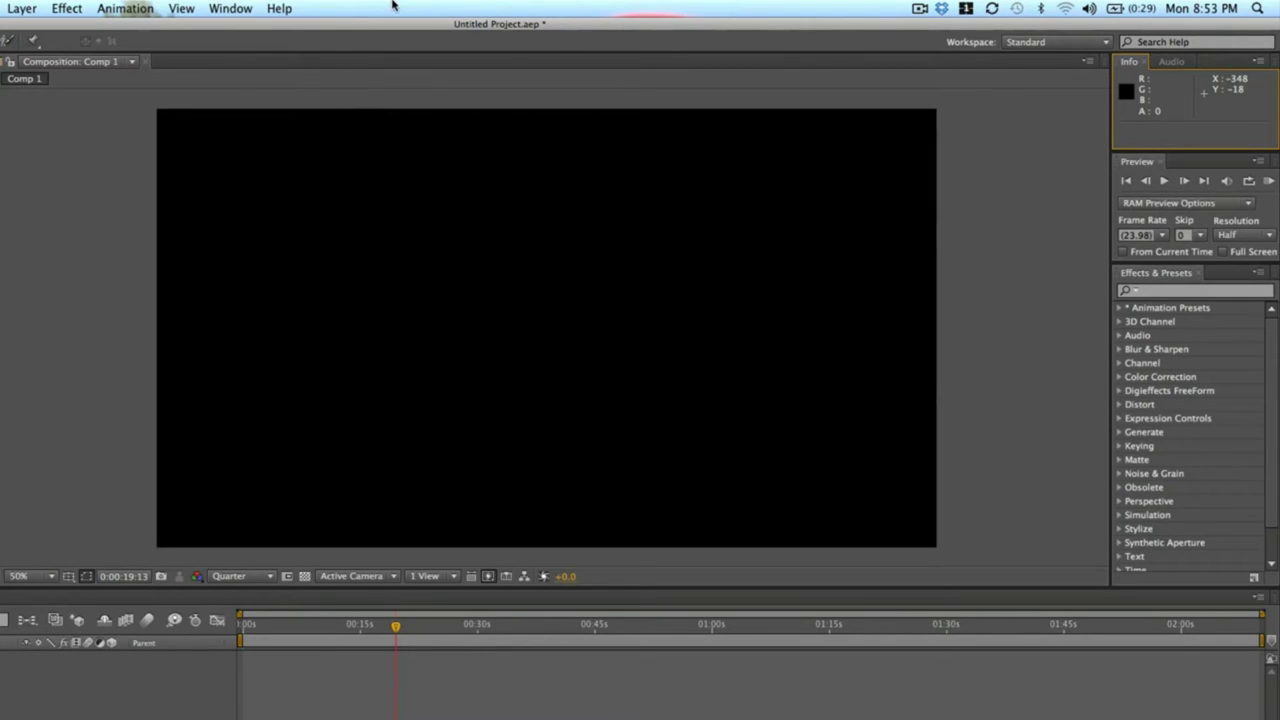
Step: Show the Character panel and enlarge the panel column that contains it
left_click(234, 8)
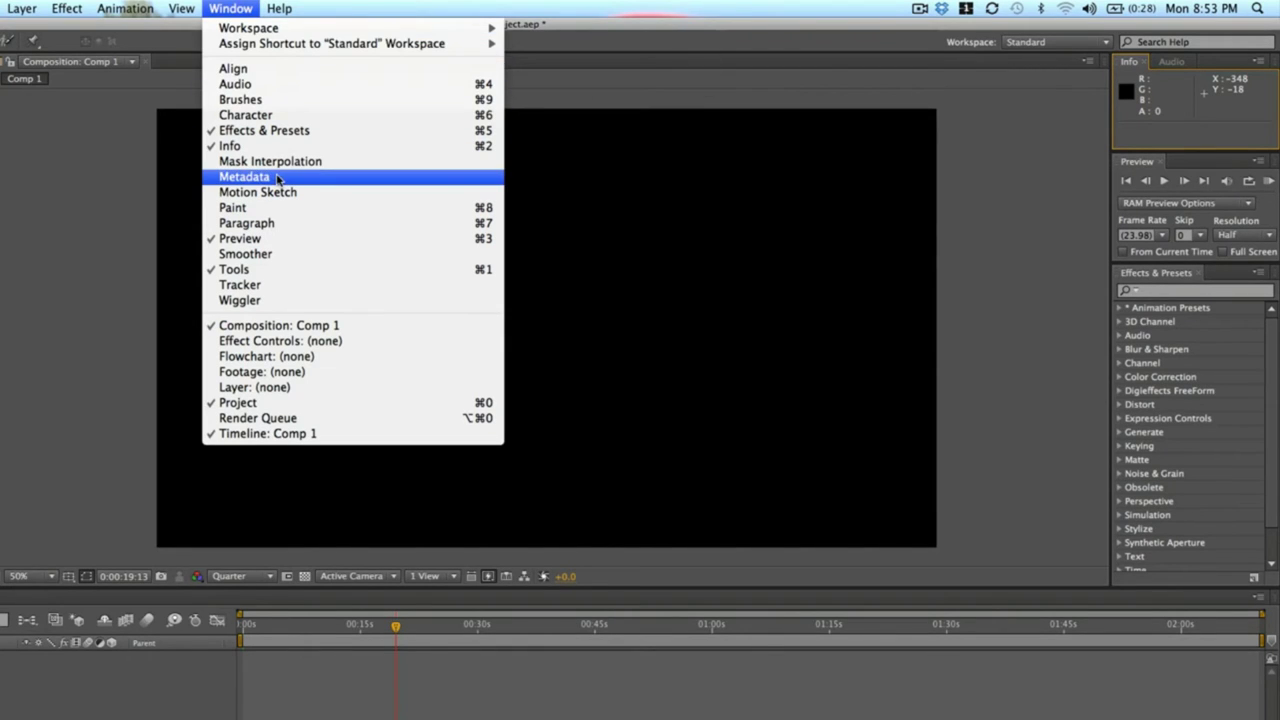
left_click(278, 118)
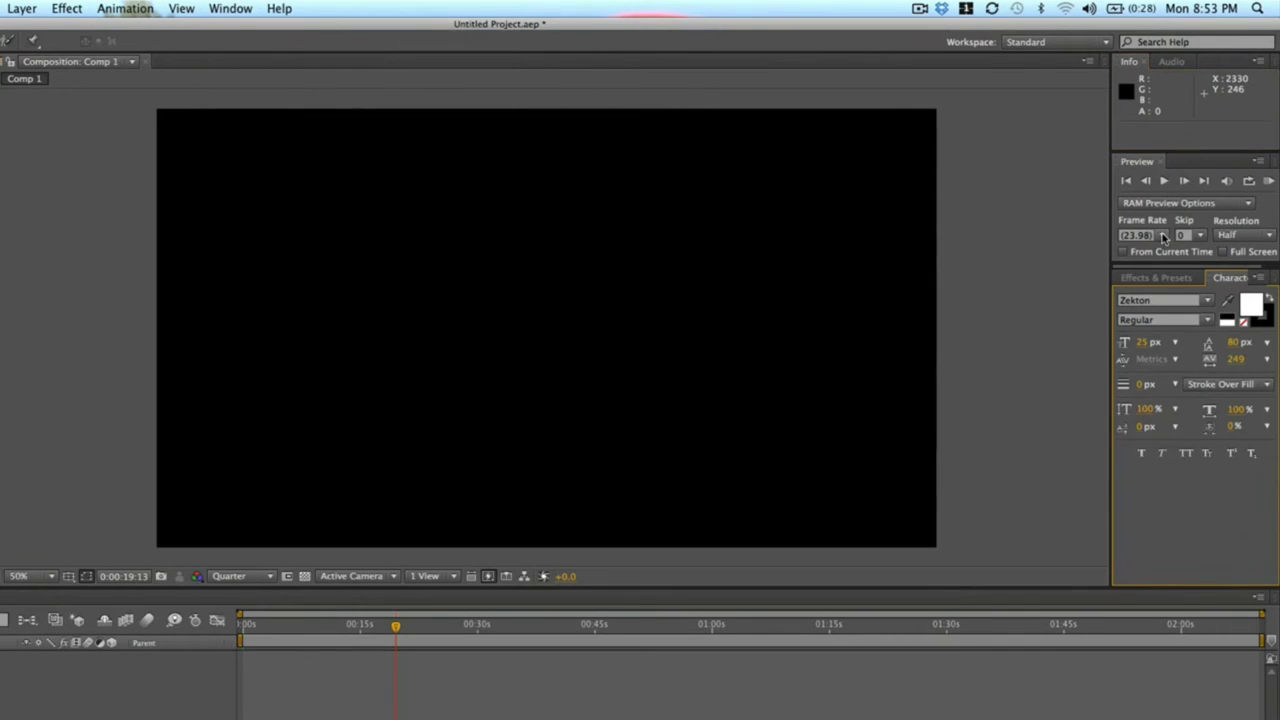
left_click(229, 9)
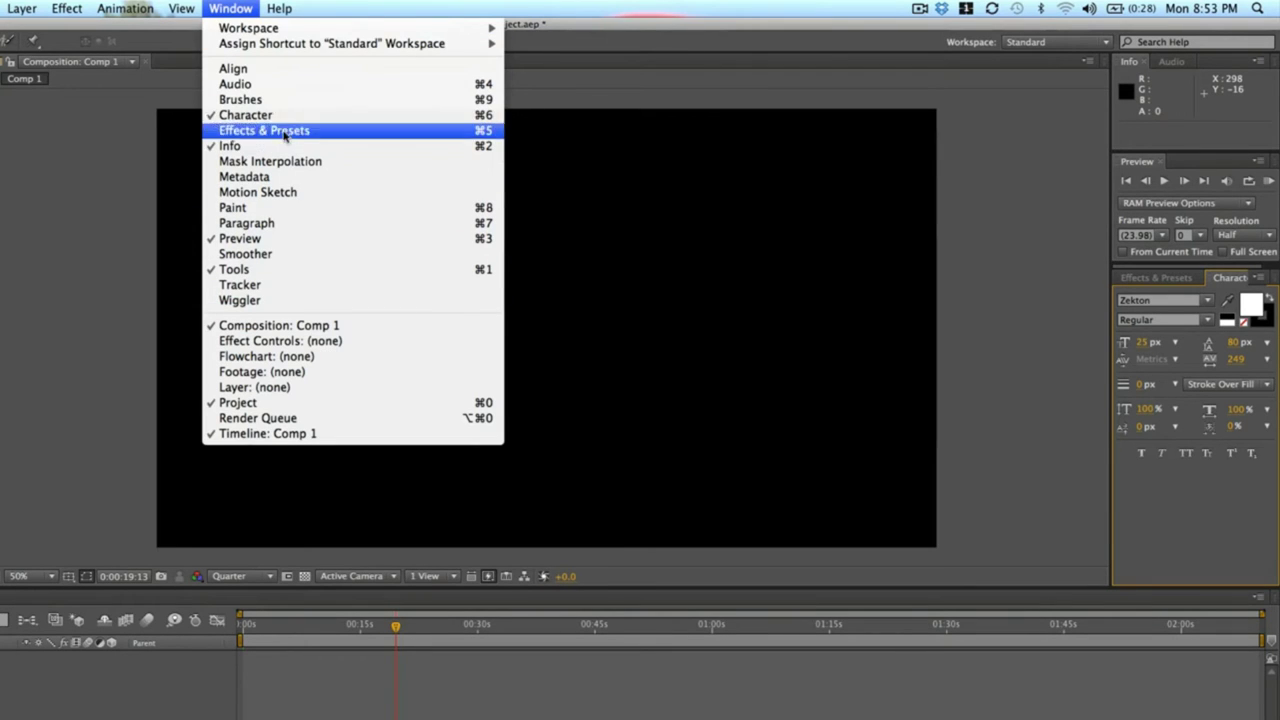
left_click(1210, 285)
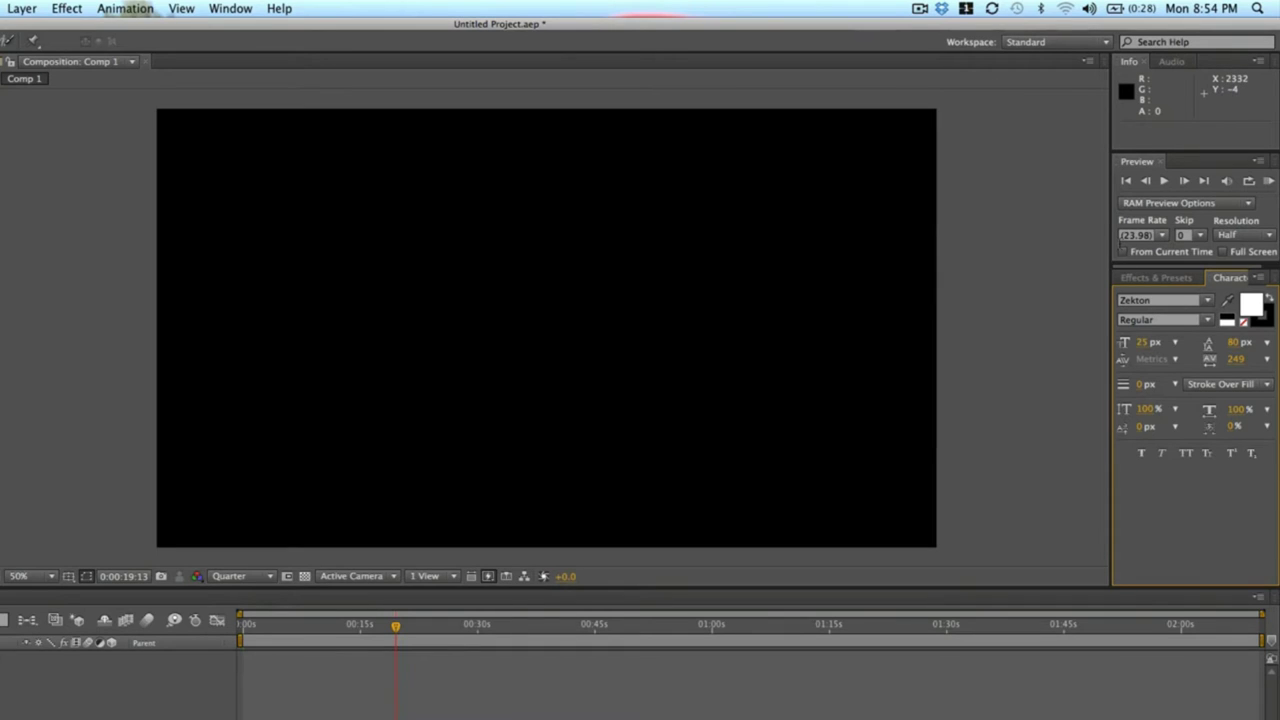
left_click_drag(1108, 248, 1008, 250)
mouse_move(1030, 593)
left_mouse_down()
mouse_move(1030, 641)
mouse_move(1025, 616)
left_mouse_up()
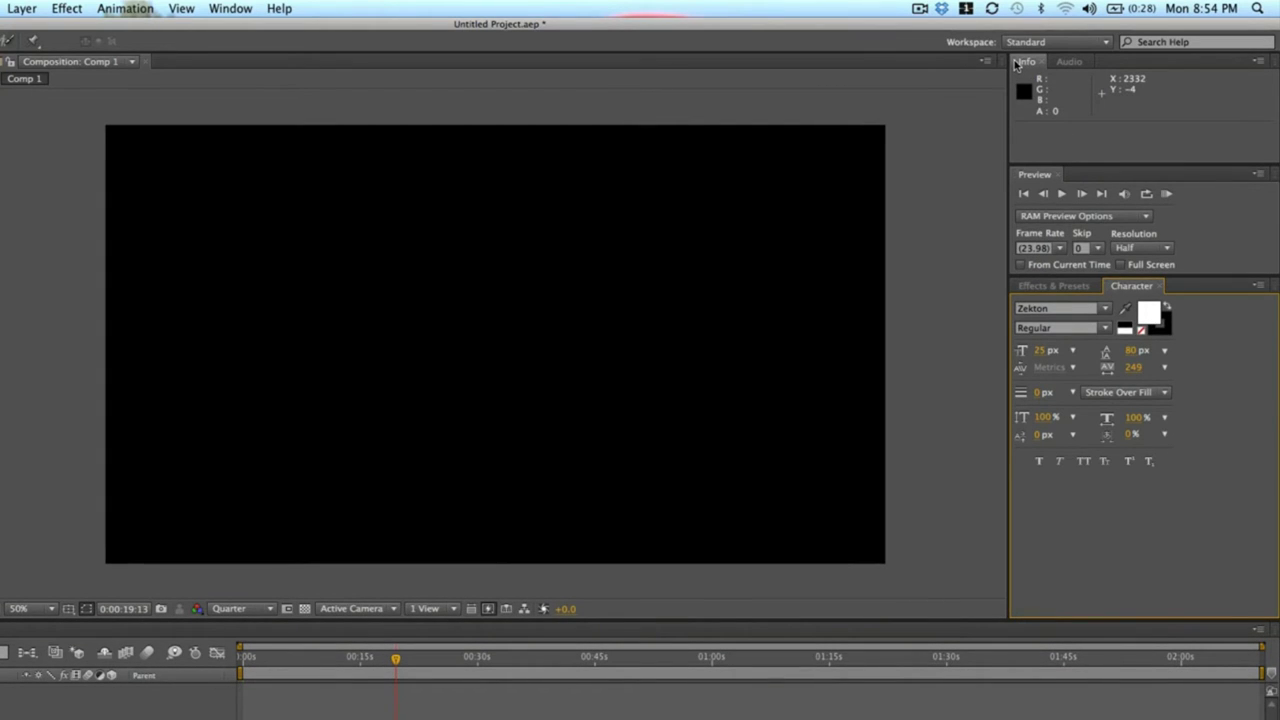
Step: Dock the Character panel in its own group below Effects & Presets and resize the groups to reveal all its settings
left_click_drag(1107, 289, 1063, 618)
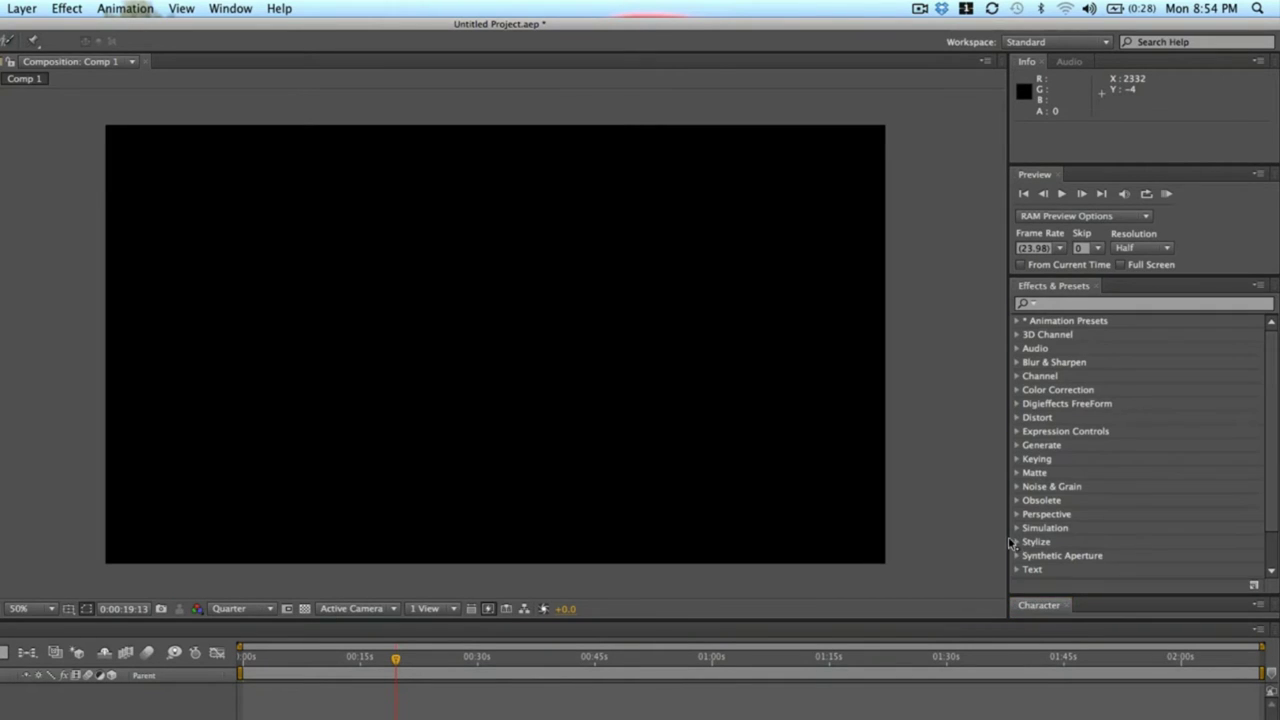
left_click(1063, 603)
left_click_drag(1200, 617, 1200, 710)
left_click_drag(1167, 621, 1158, 460)
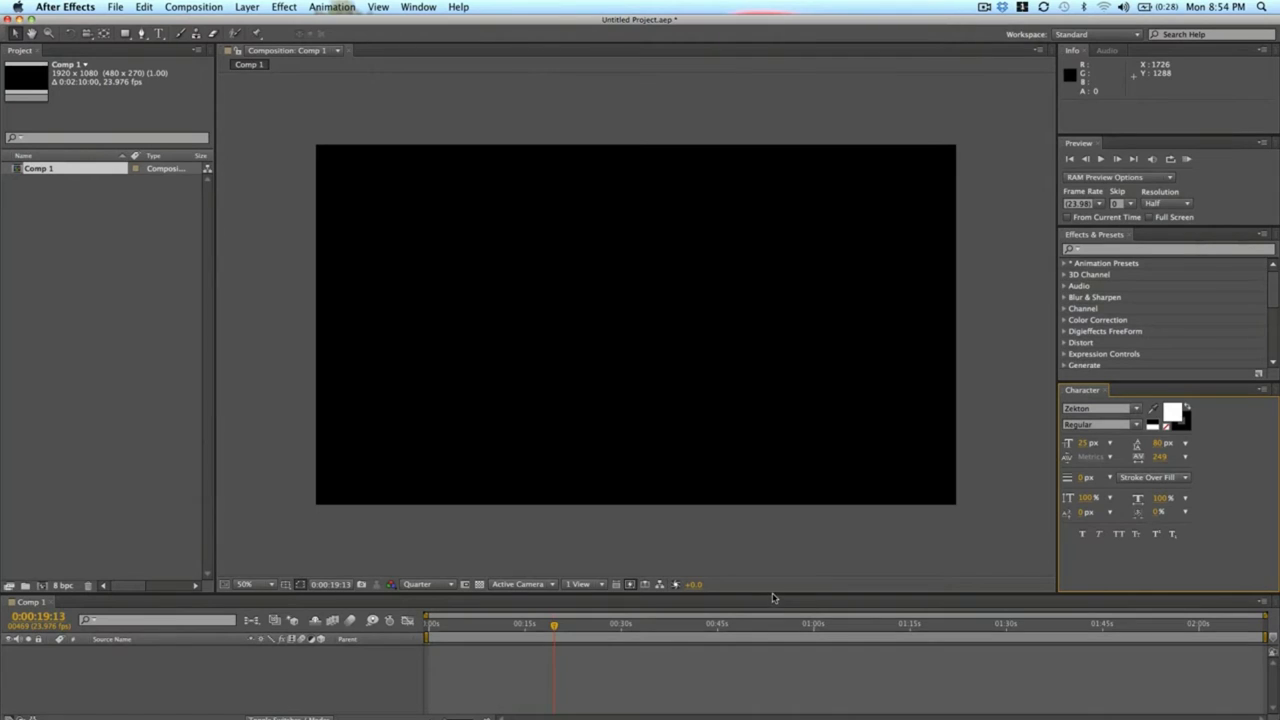
left_click_drag(772, 597, 772, 572)
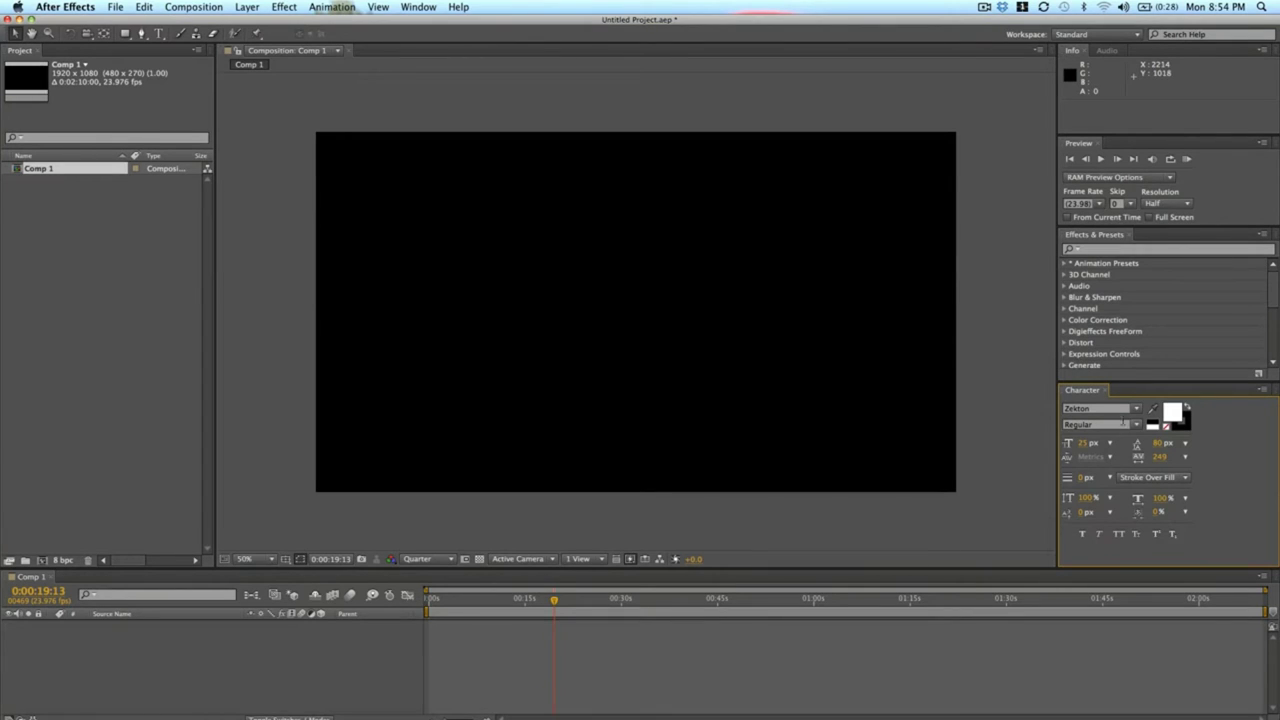
Step: Show the Paragraph panel and dock it in the same group as the Character panel
left_click(386, 6)
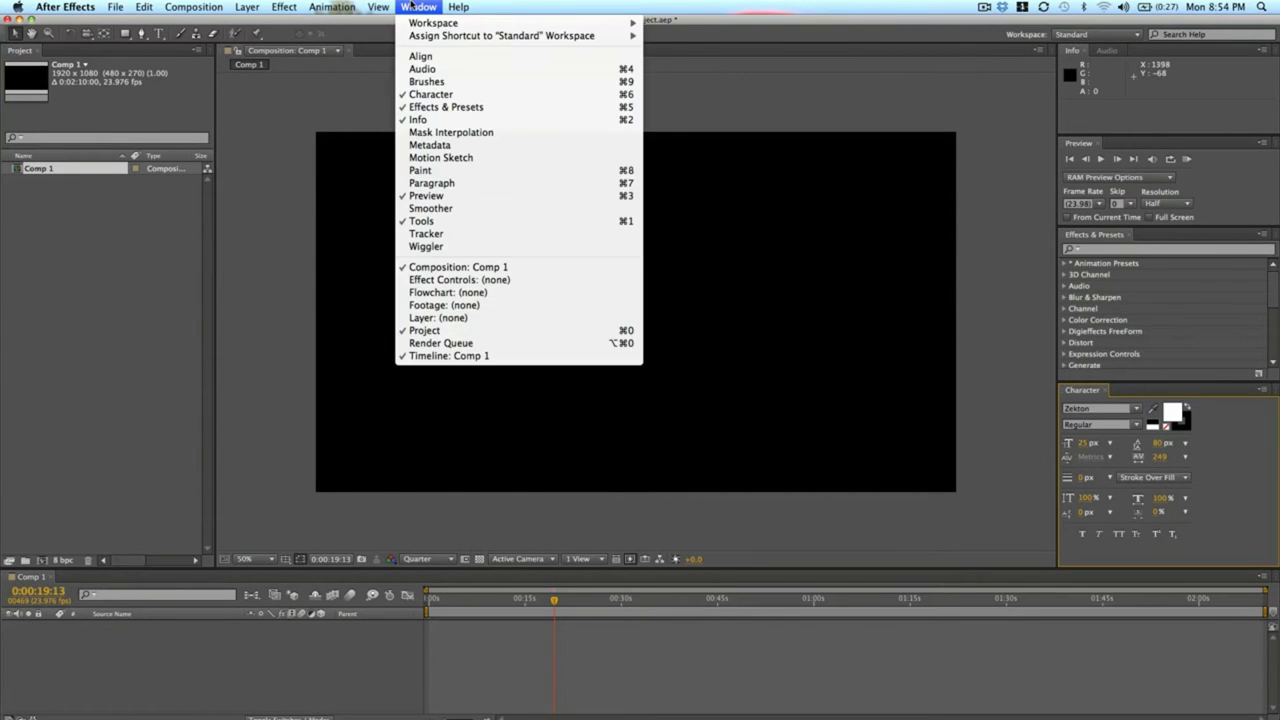
left_click(462, 186)
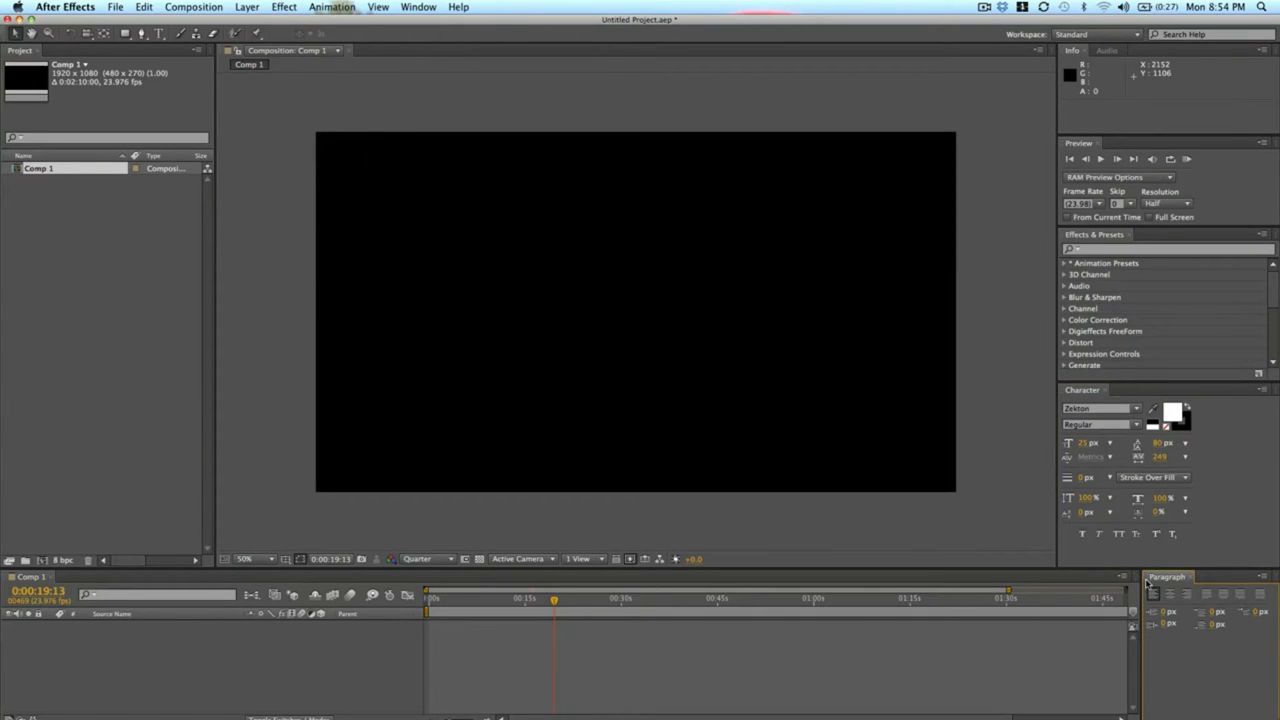
left_click_drag(1148, 582, 1081, 393)
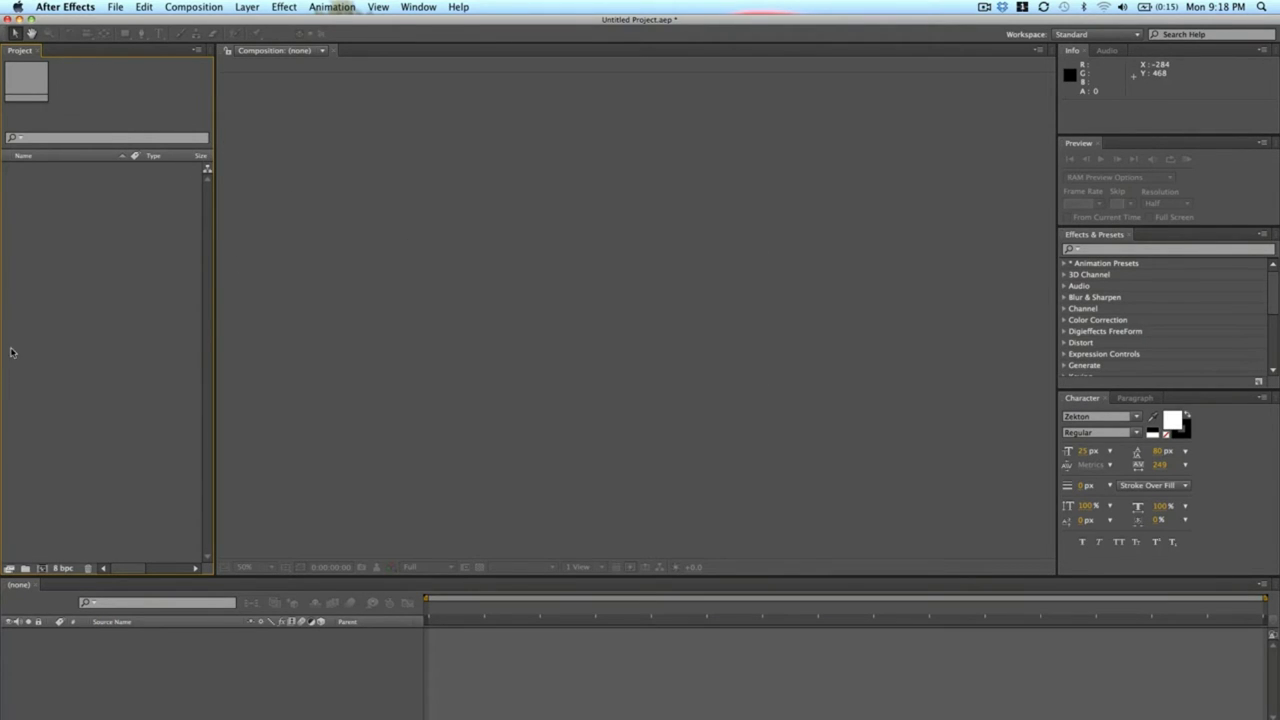
Step: Start a new composition and name it Practice After Effects
left_click(190, 8)
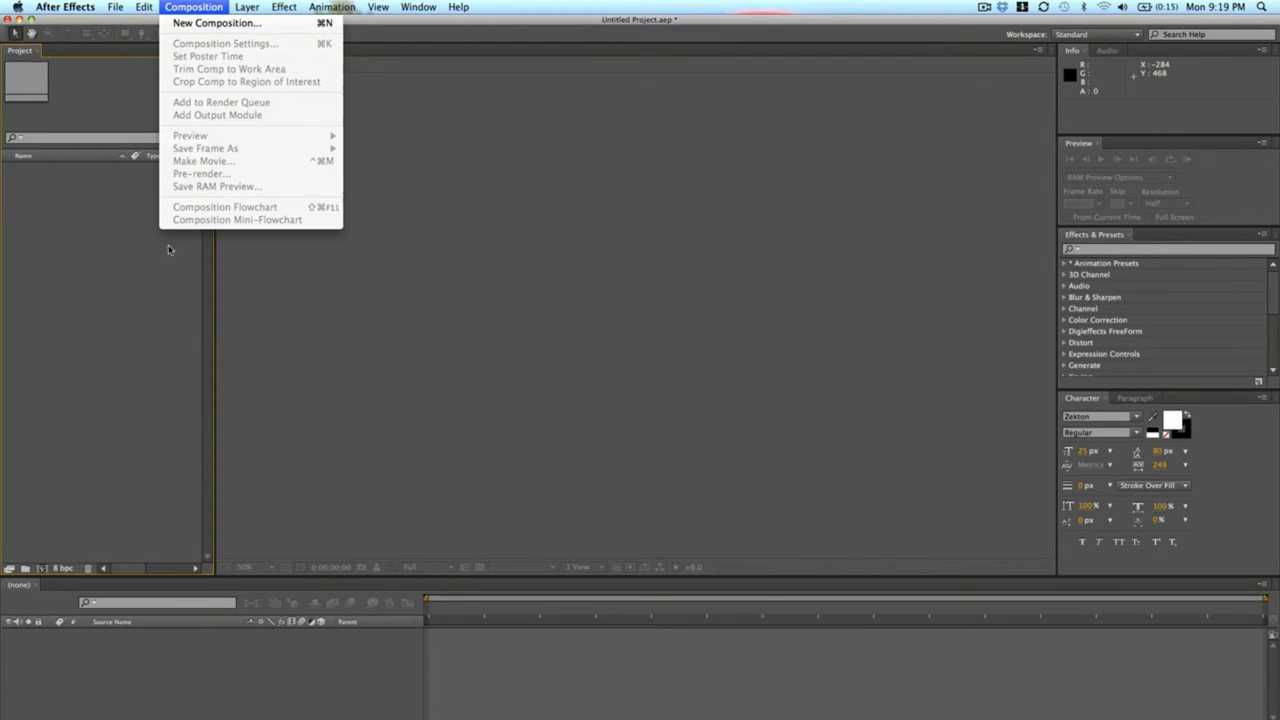
left_click(32, 455)
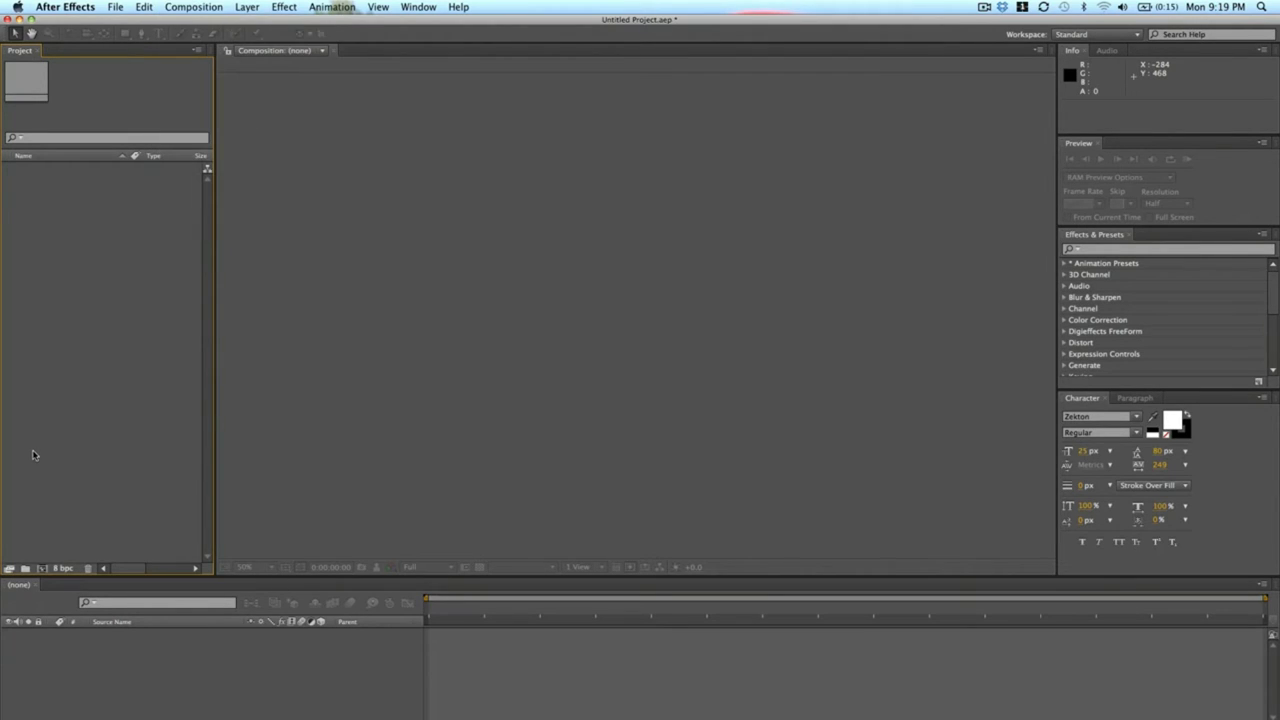
left_click(40, 569)
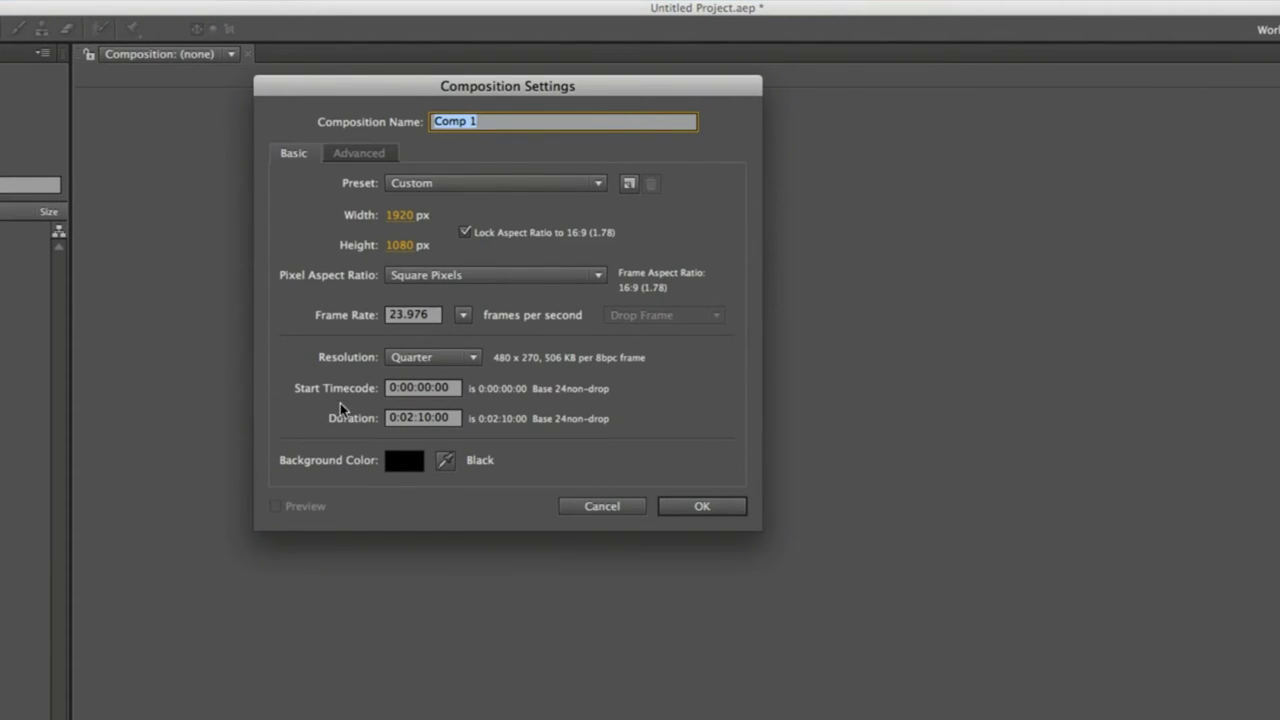
left_click_drag(638, 87, 739, 173)
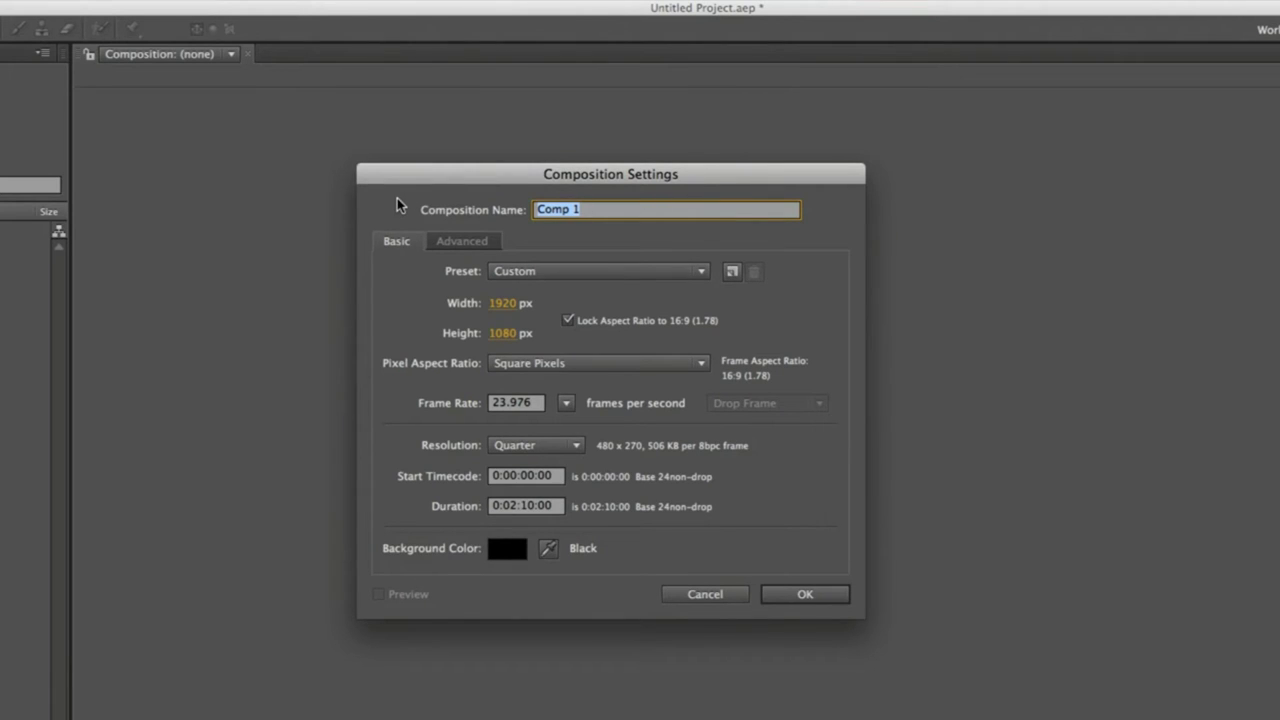
type("Practice After Effects")
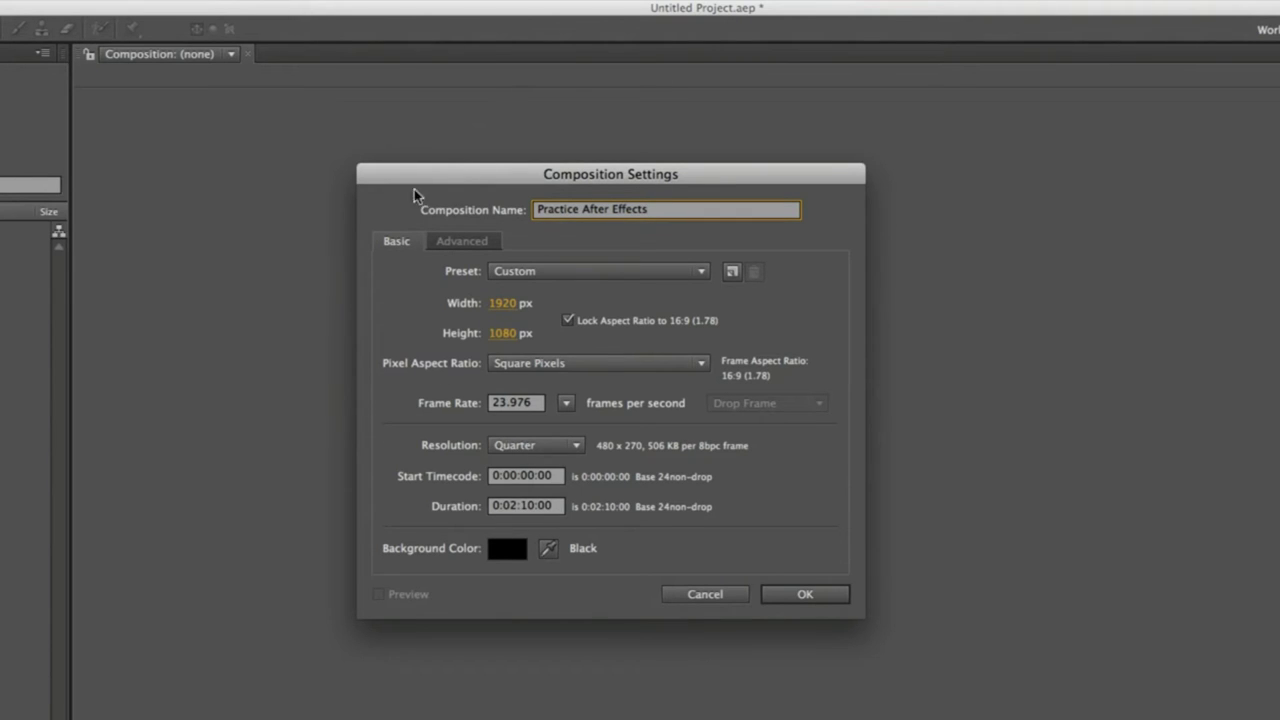
Step: Review the list of composition presets while keeping the Custom preset
left_click(464, 270)
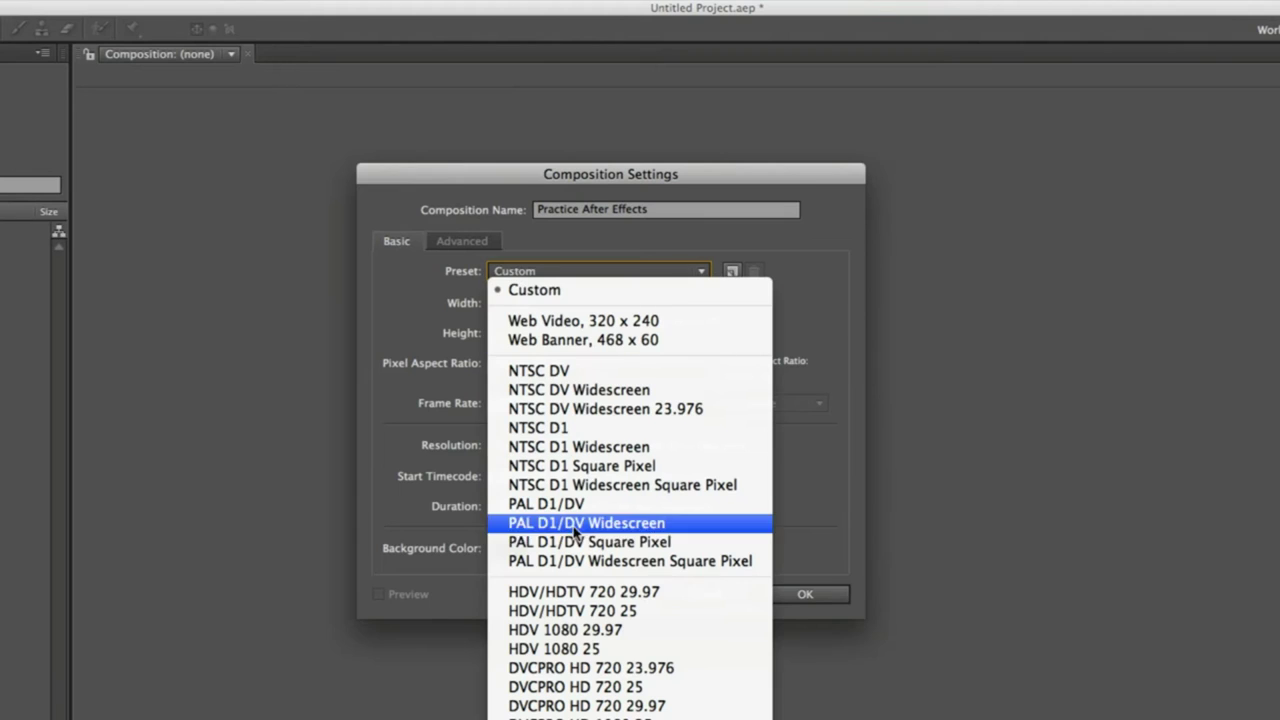
left_click(464, 270)
left_click(555, 272)
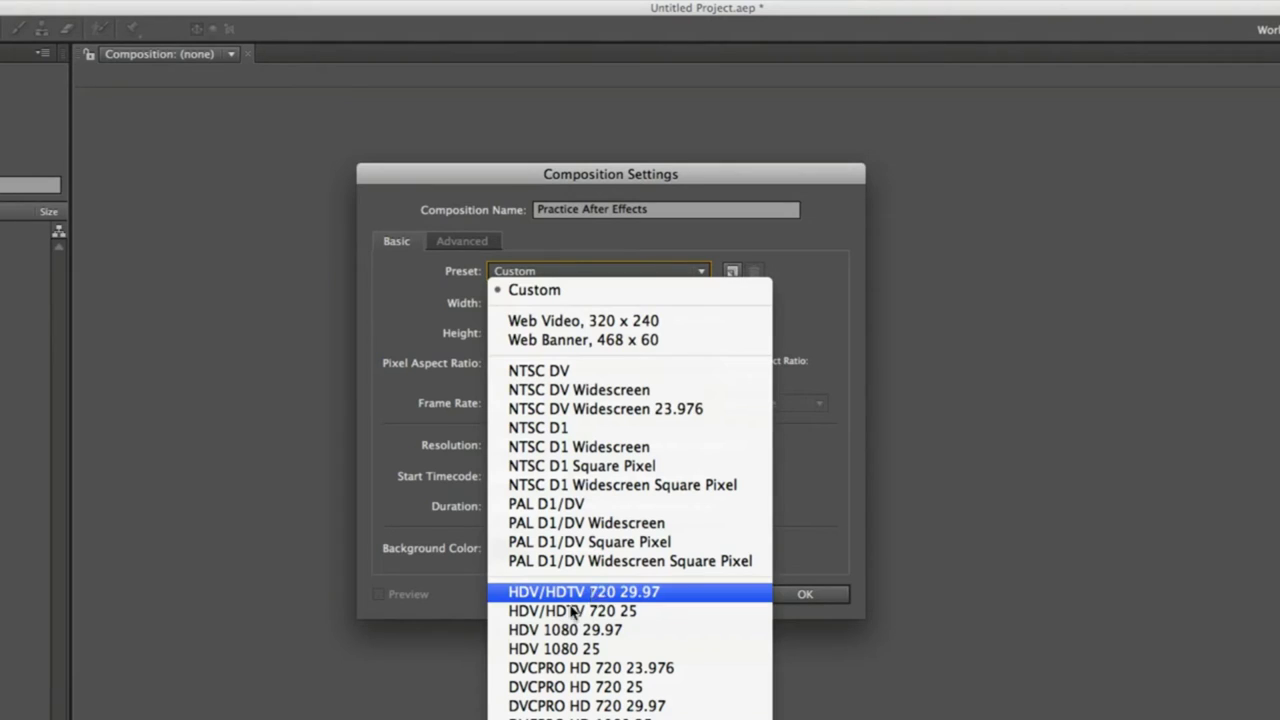
left_click(444, 294)
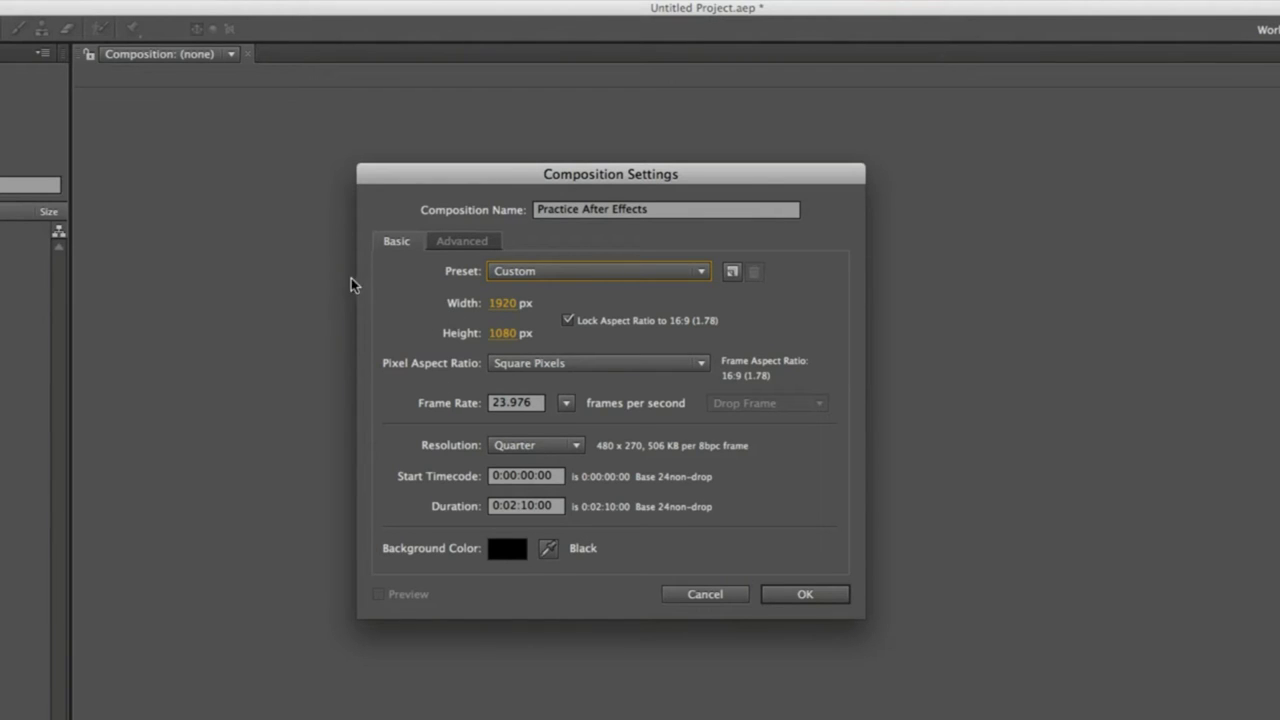
Step: Set the composition width to 1280 px with the aspect ratio locked to 16:9
left_click(503, 303)
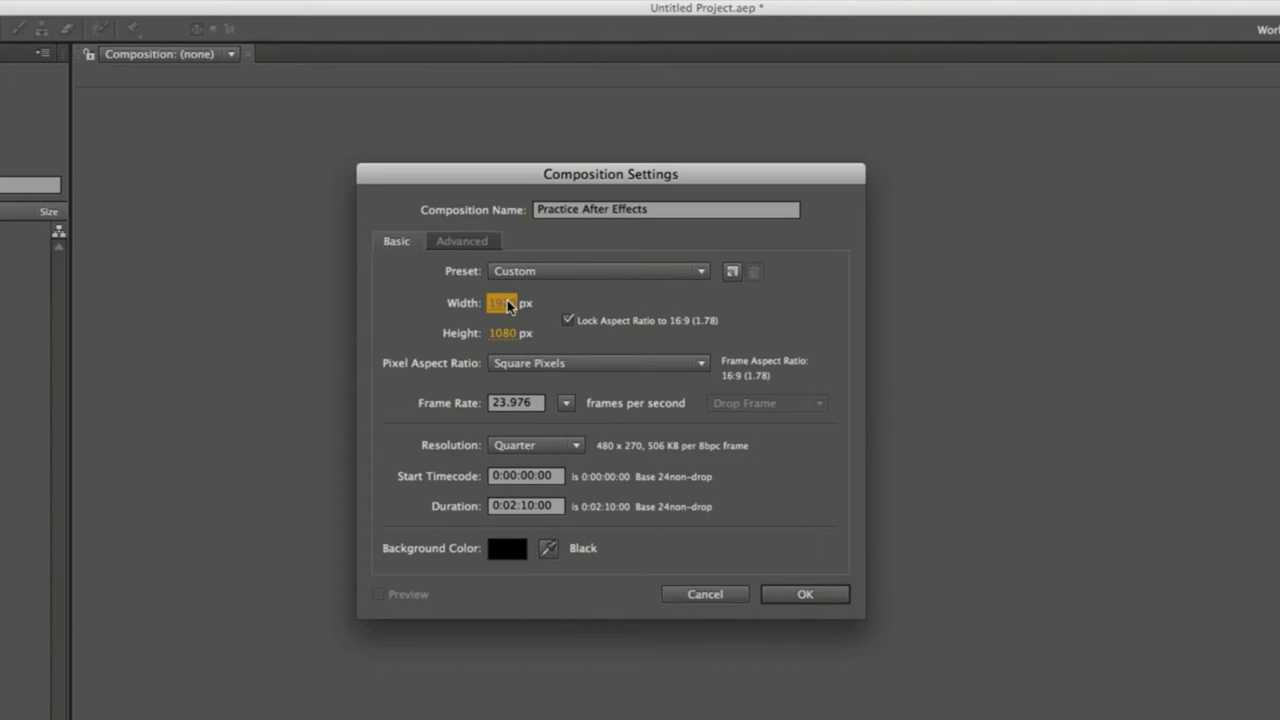
type("1280")
key("Tab")
key("Return")
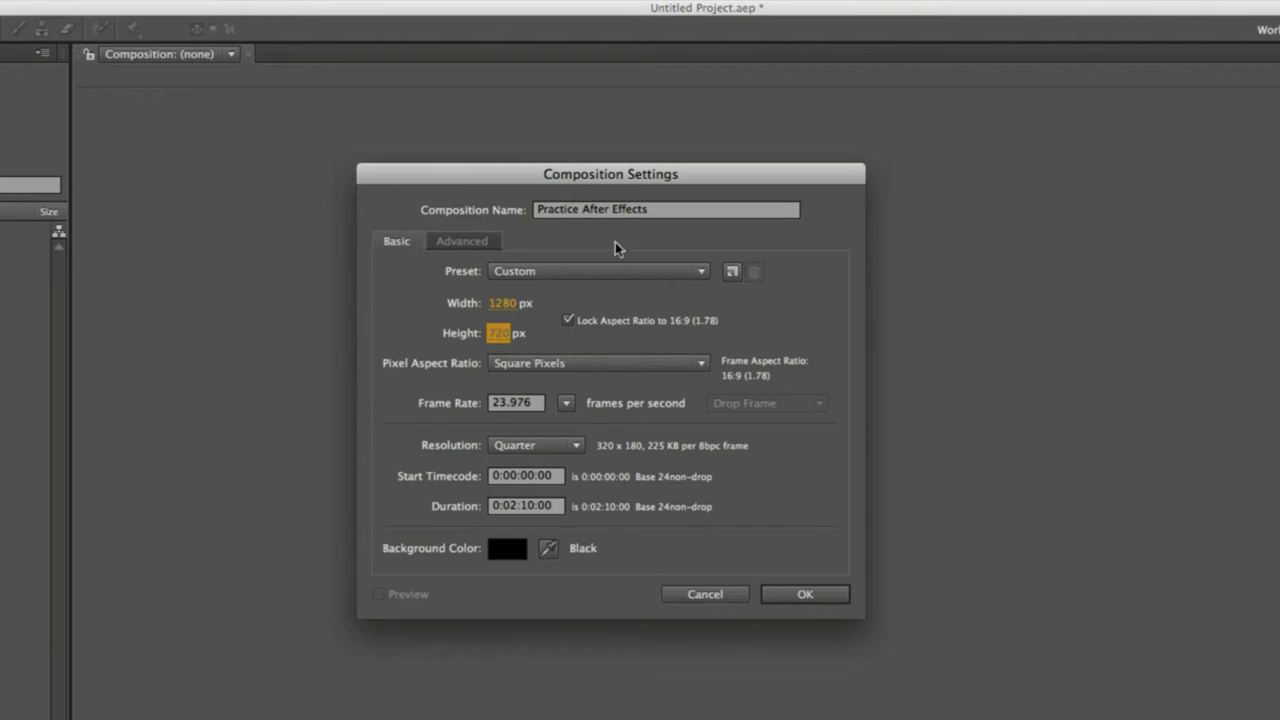
Step: Unlock the composition's aspect ratio and set its height to 330 px
left_click(567, 320)
left_click(567, 320)
left_click(576, 320)
left_click(503, 338)
type("330")
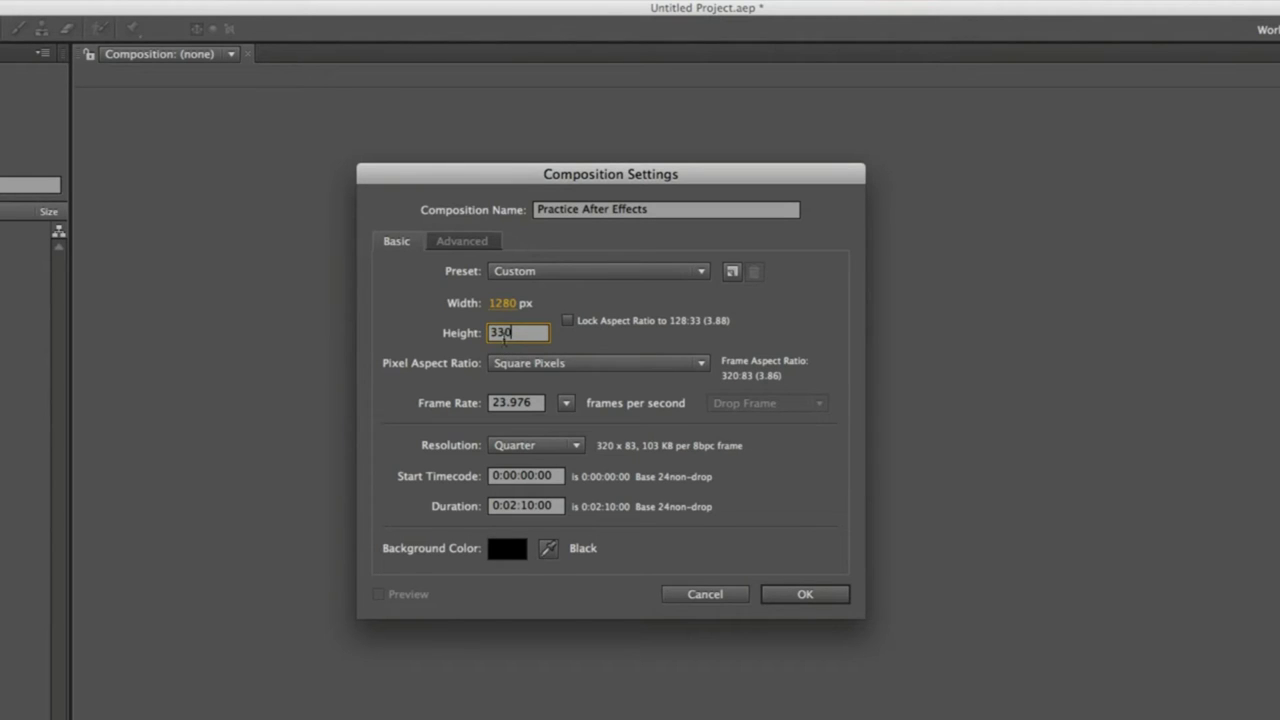
key("Return")
Step: Lock the aspect ratio to 128:33 and increase the composition width to about 1696 px
left_click(569, 321)
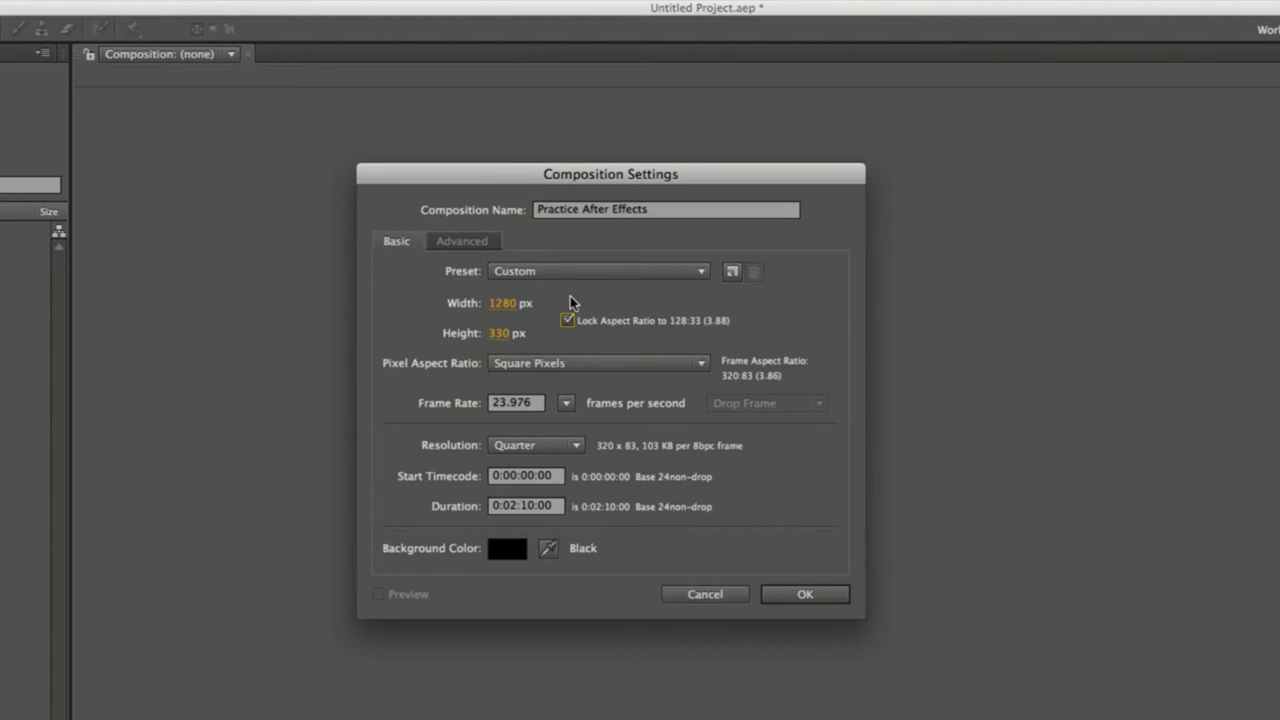
left_click_drag(503, 304, 925, 320)
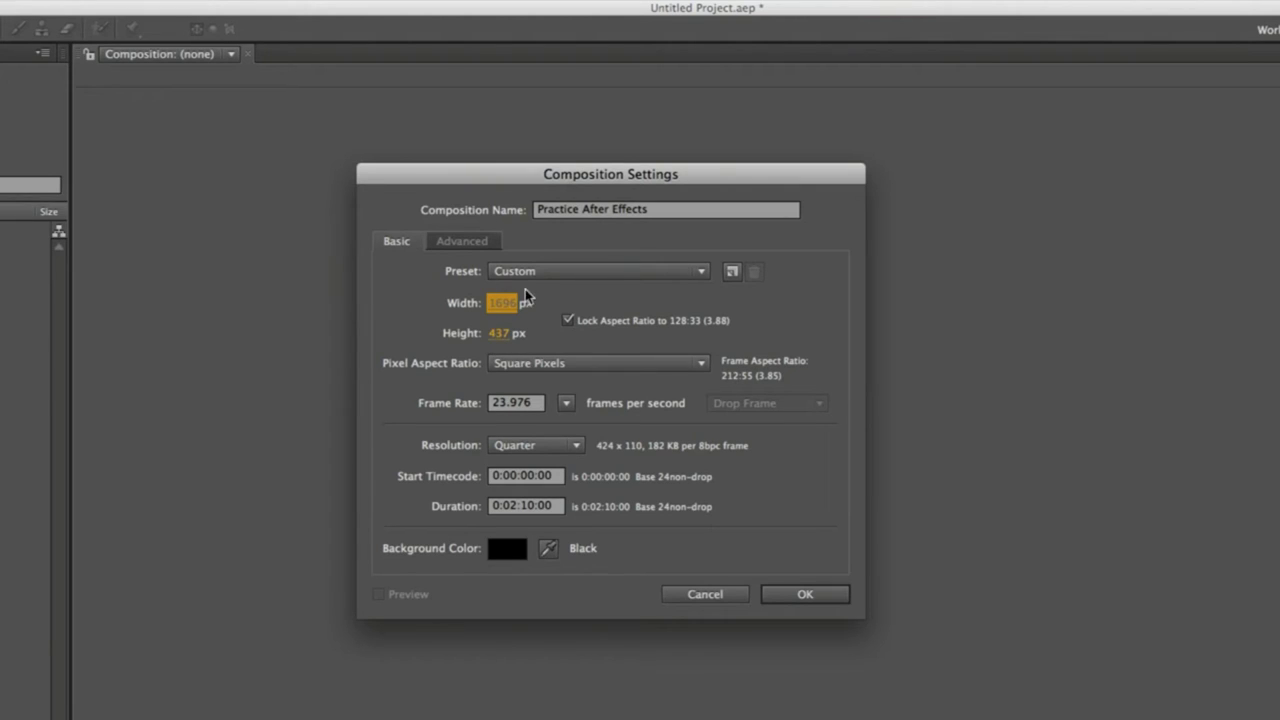
Step: Unlock the composition's aspect ratio and set its size to 1920 px wide by 1080 px high
left_click_drag(505, 302, 606, 322)
left_click(567, 320)
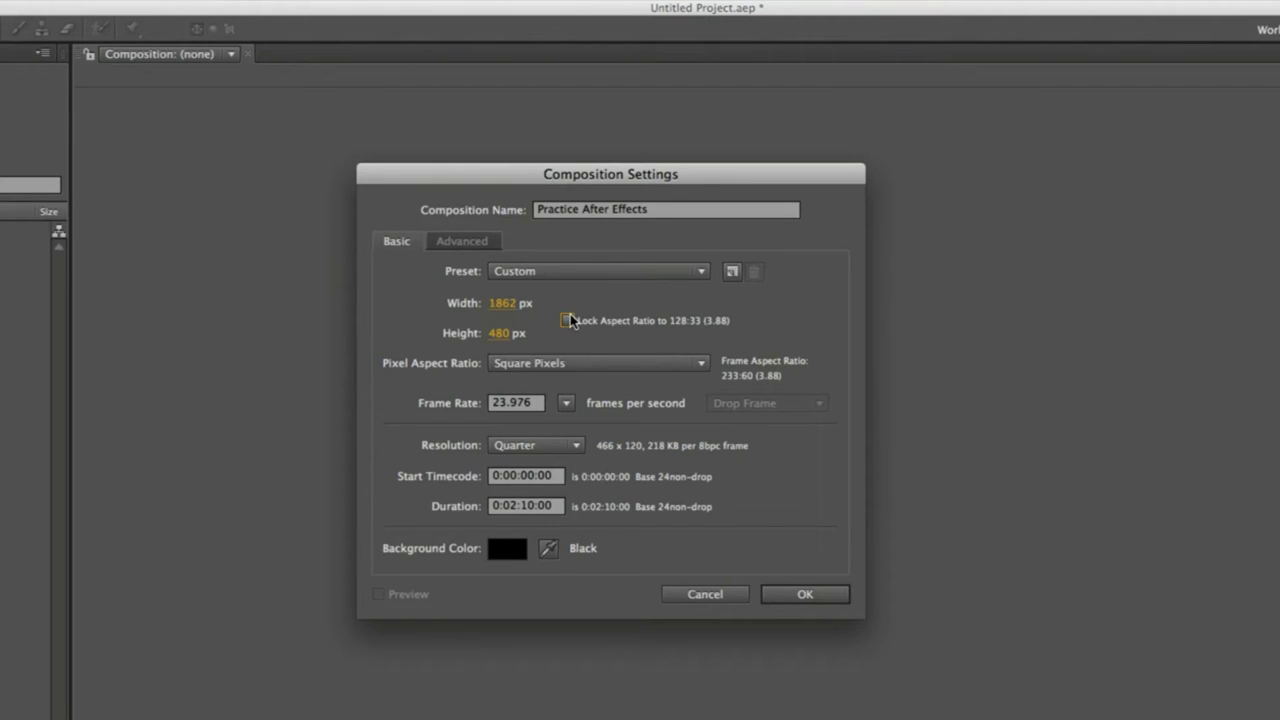
left_click(505, 304)
type("1920")
key("Tab")
type("1080")
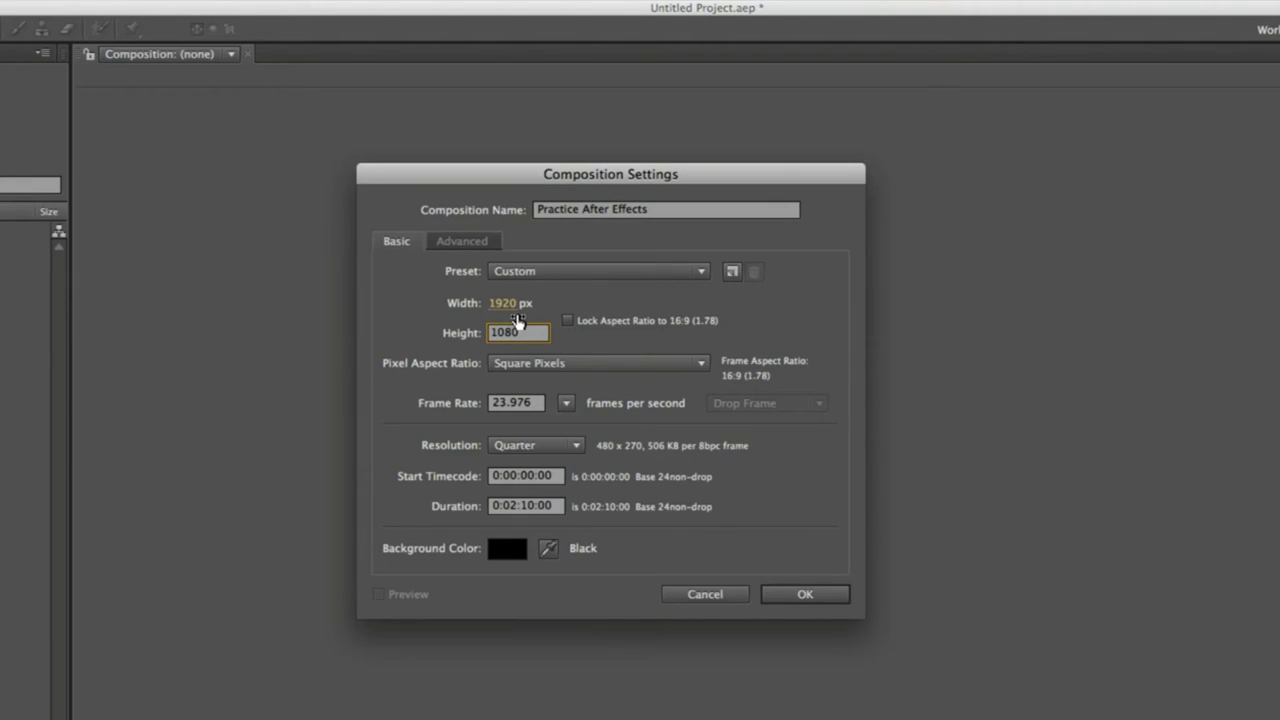
Step: Set the composition size to 1280 px wide by 720 px high and lock the aspect ratio to 16:9
left_click(510, 304)
type("1280")
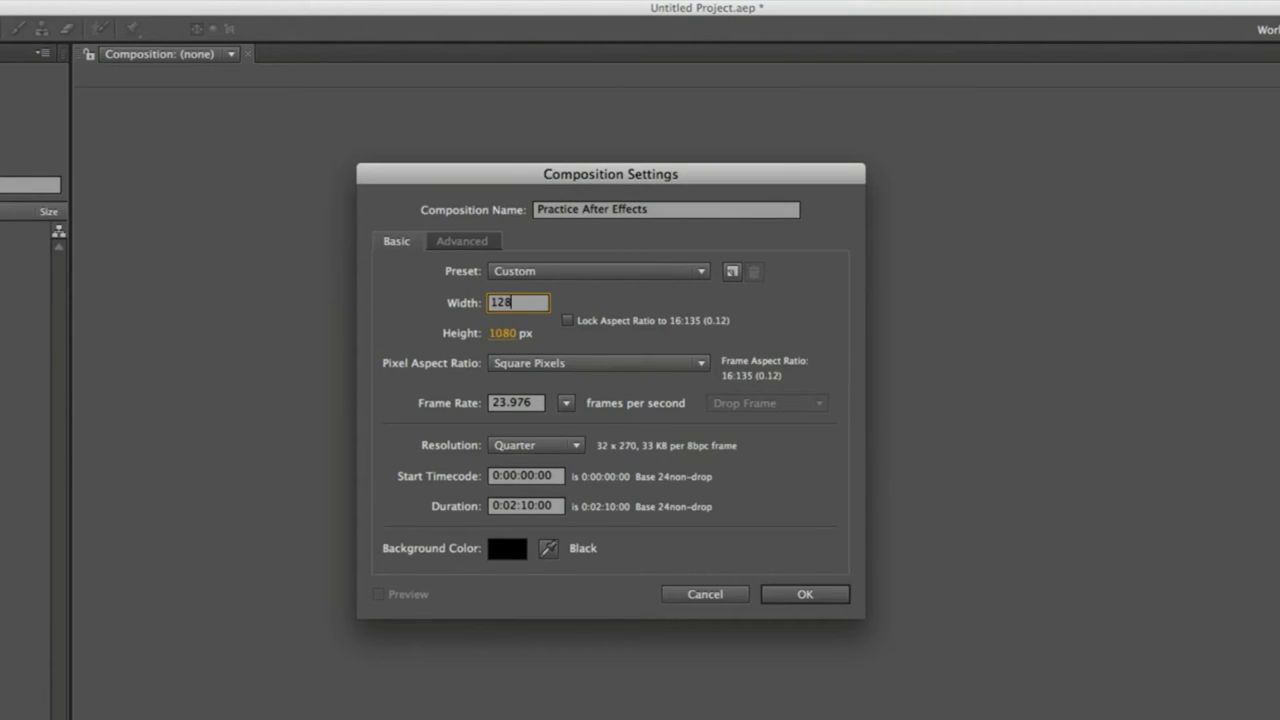
key("Tab")
type("720")
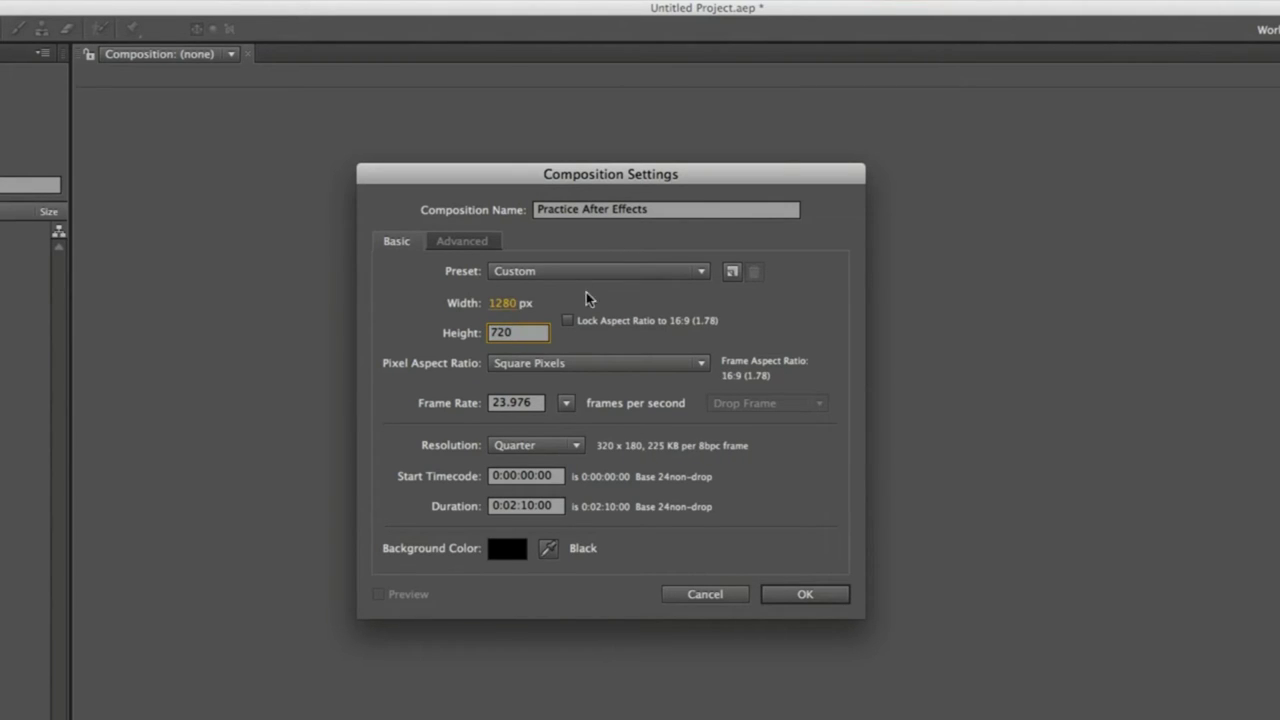
left_click(568, 321)
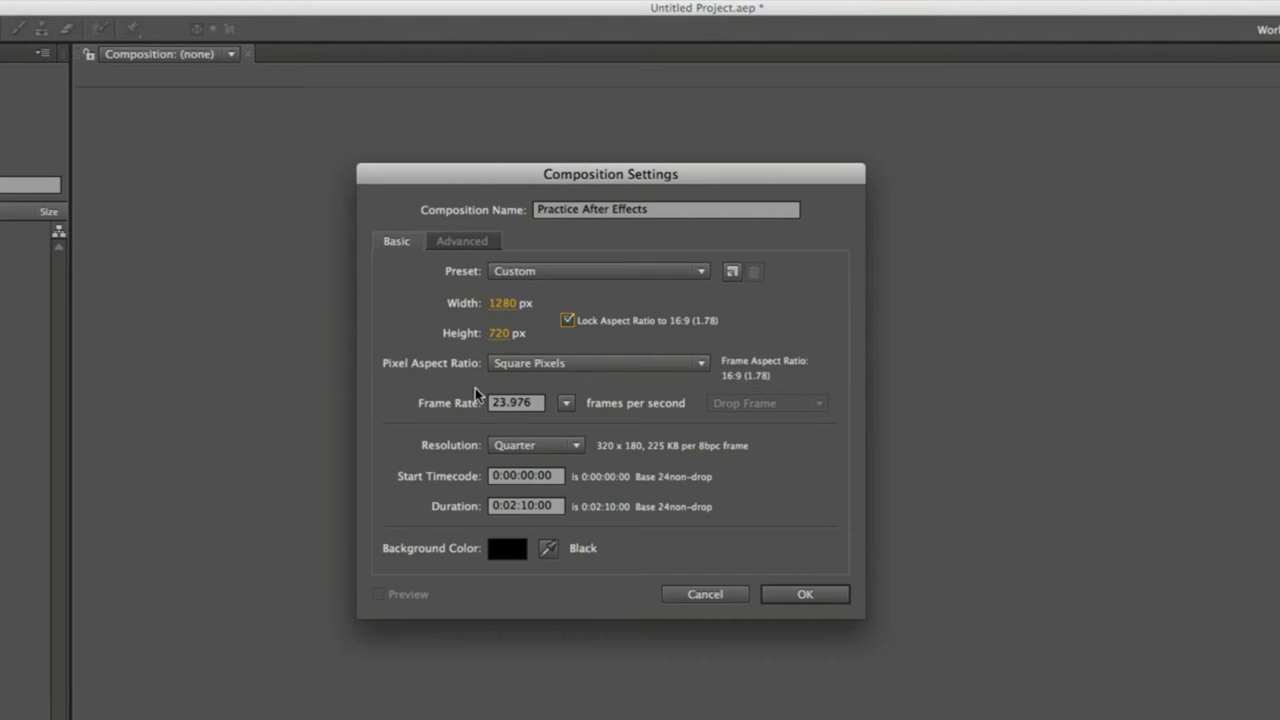
Step: Review the pixel aspect ratio and frame rate options, keeping Square Pixels and 23.976 frames per second
left_click(520, 364)
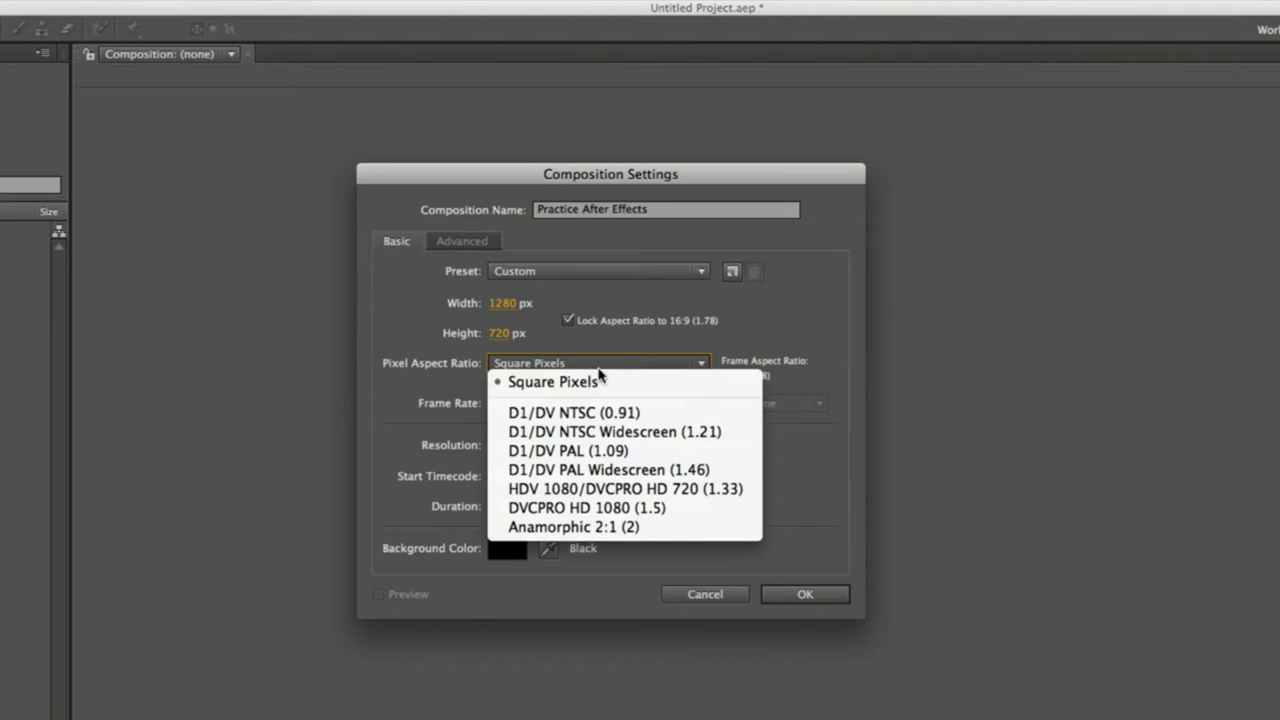
left_click(538, 382)
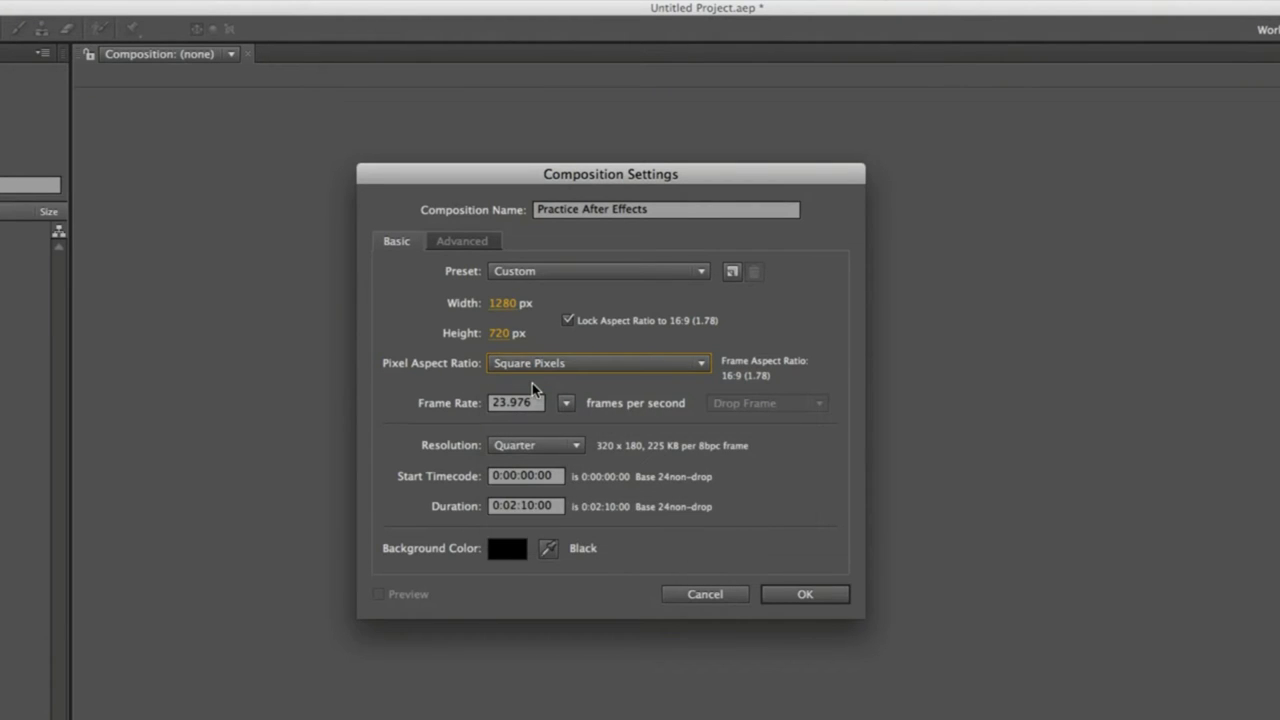
left_click(566, 402)
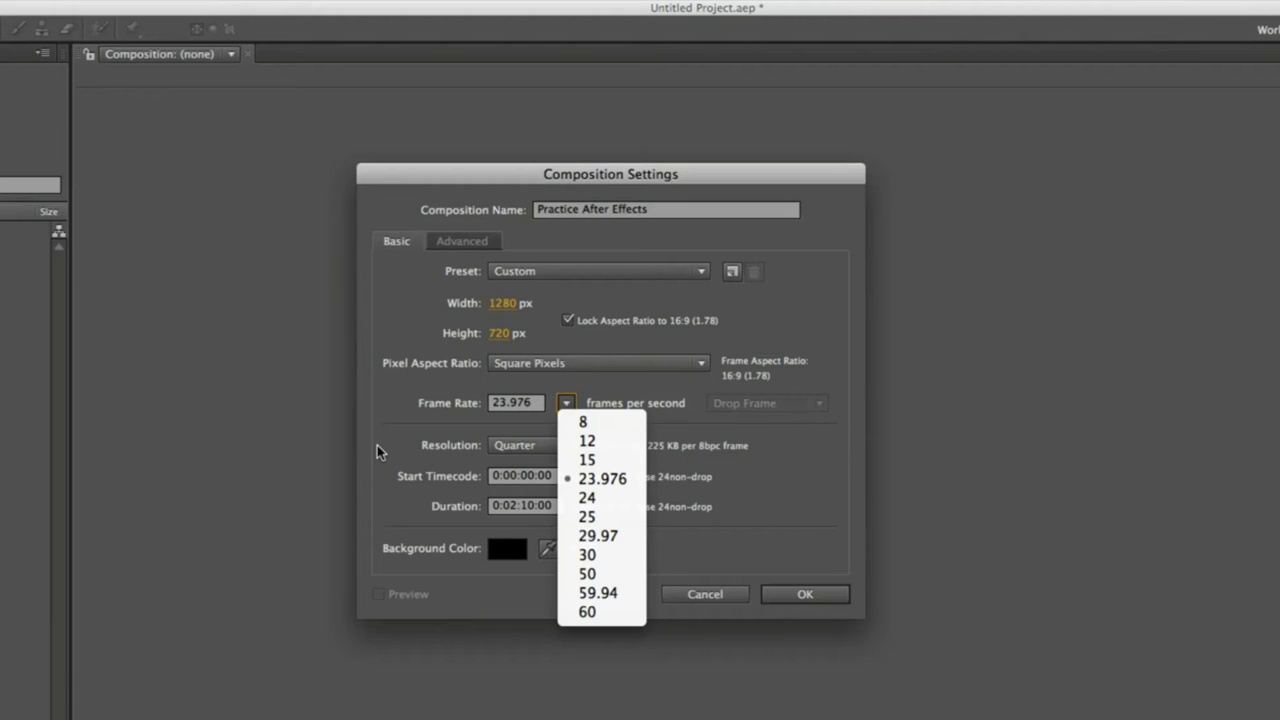
left_click(423, 392)
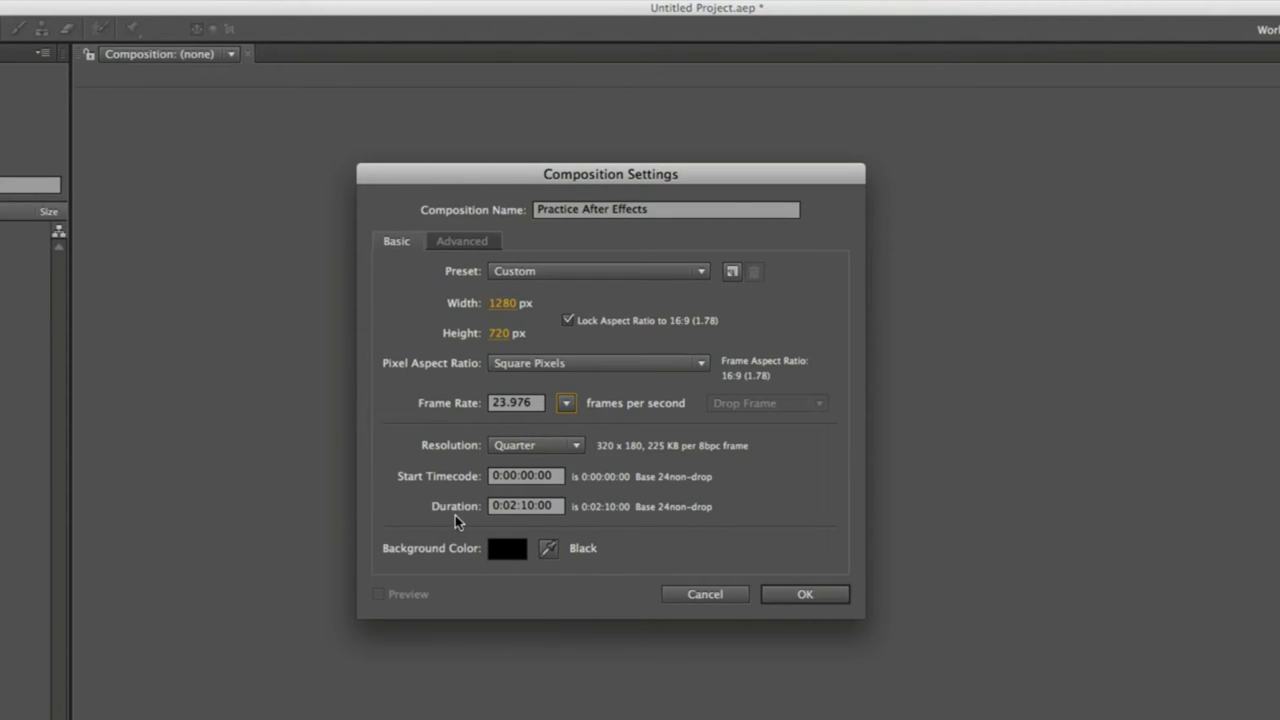
Step: Set the composition resolution to Full and look over the other resolution choices
left_click(516, 446)
left_click(538, 463)
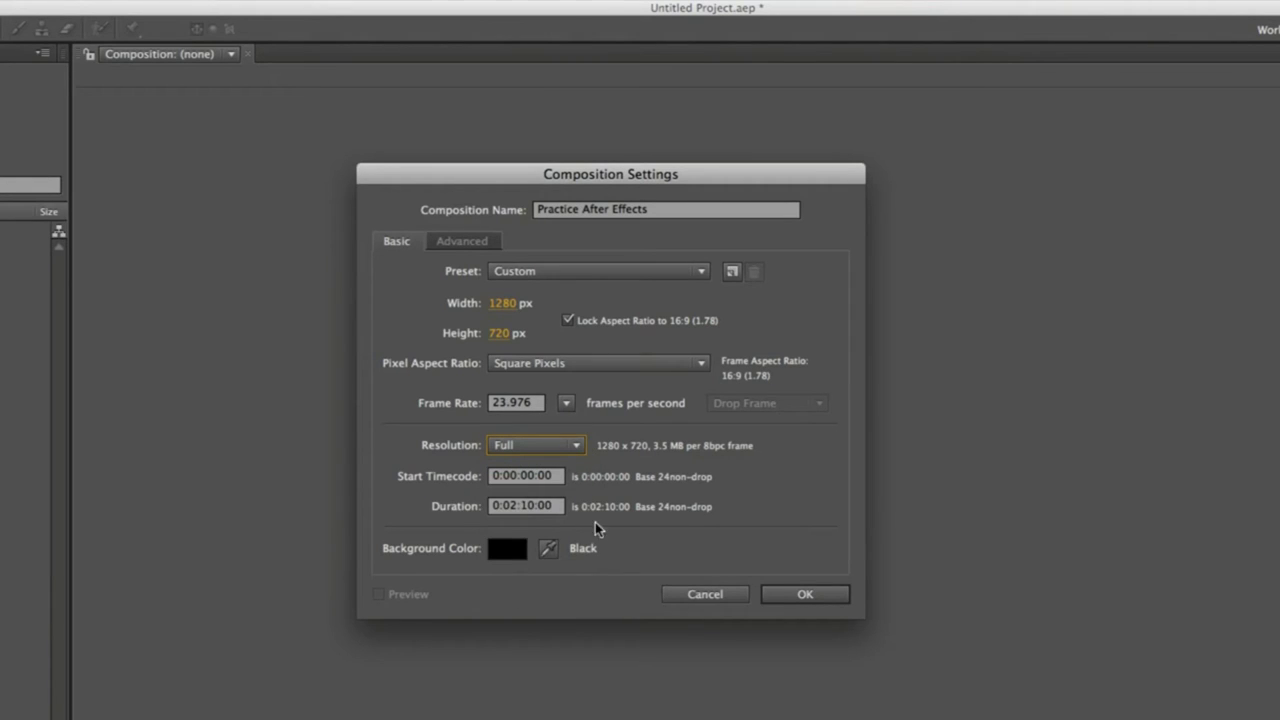
left_click(573, 445)
left_click(380, 442)
left_click(513, 447)
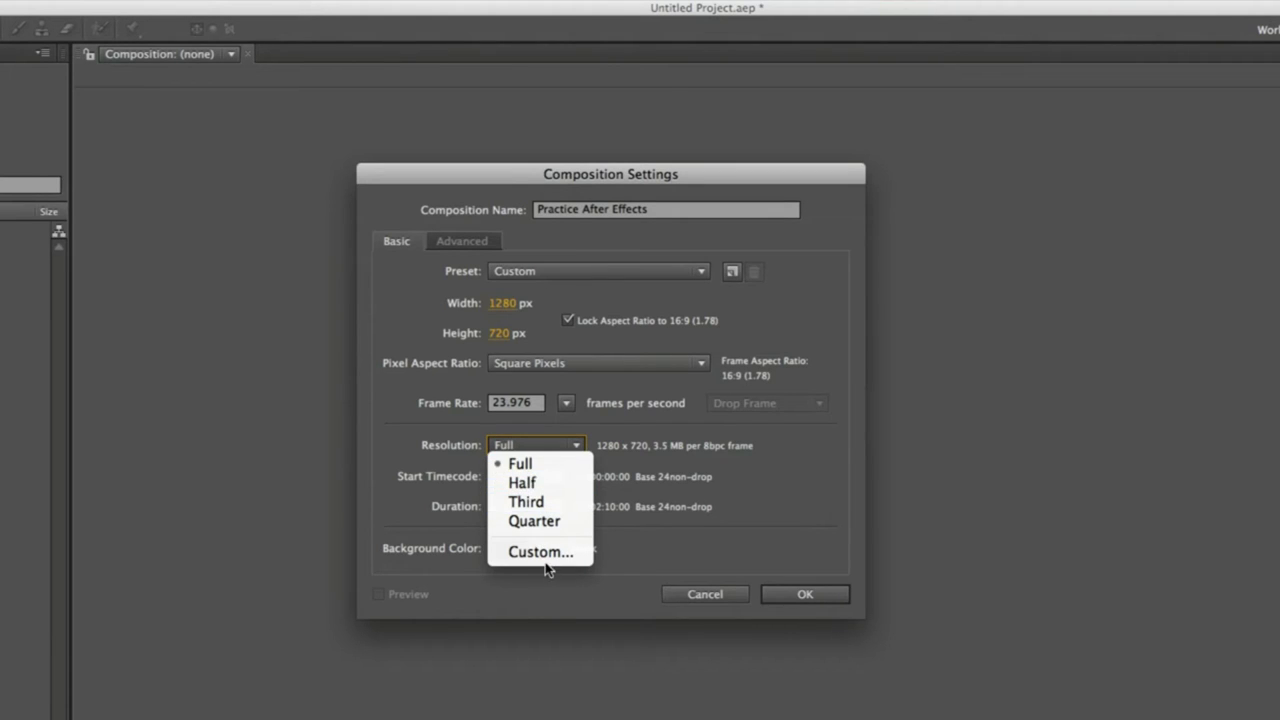
left_click(455, 430)
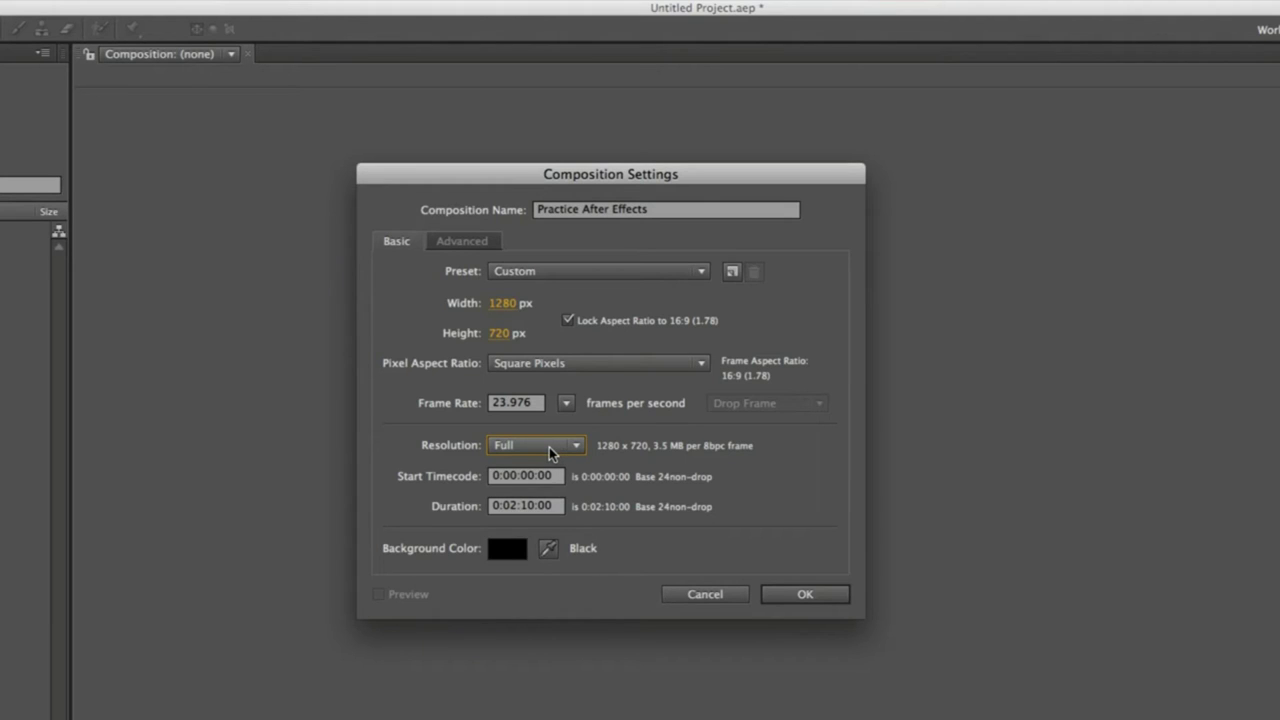
left_click(523, 446)
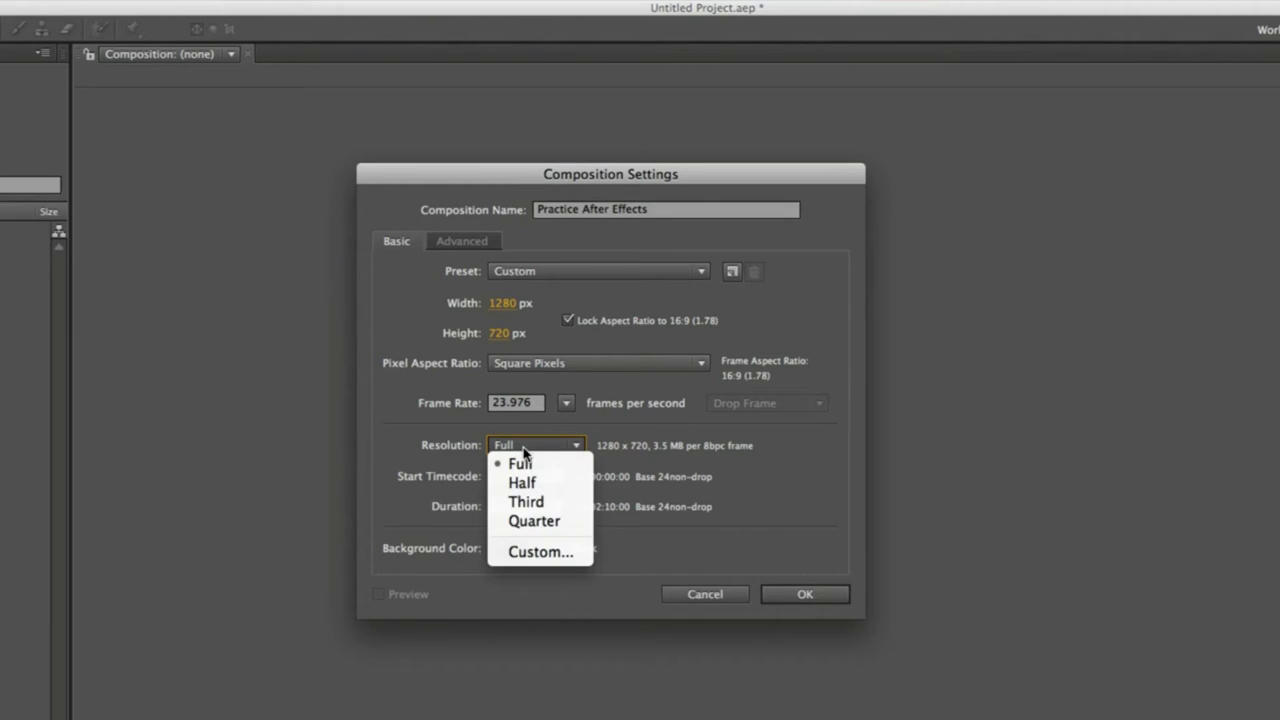
left_click(429, 457)
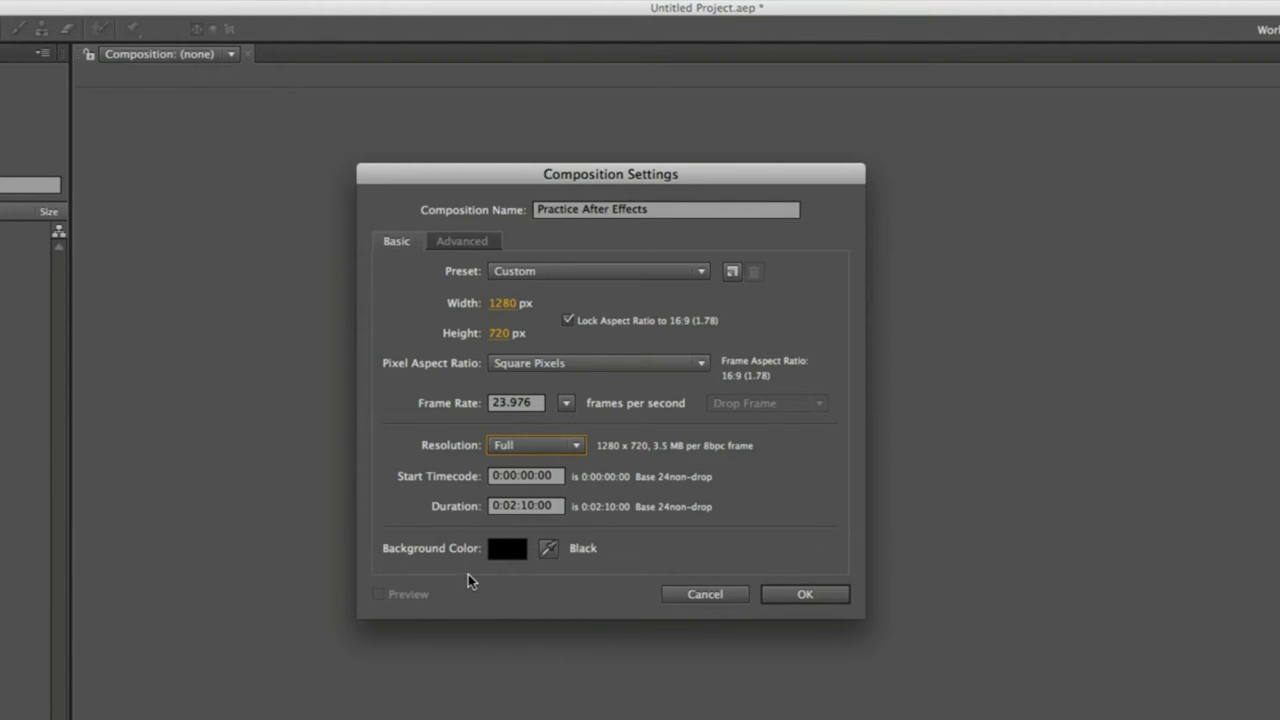
Step: Set the composition duration to 0:00:10:00
left_click(512, 507)
key("BackSpace")
type("0")
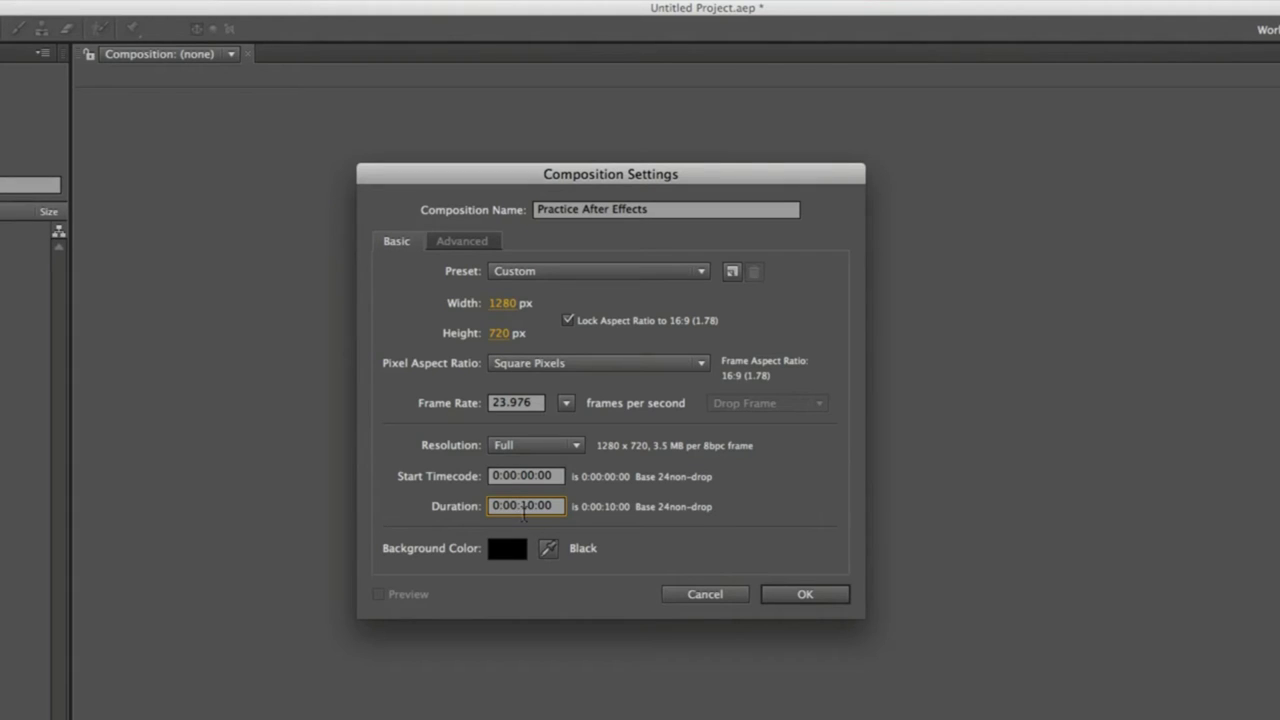
left_click_drag(519, 508, 535, 512)
left_click(669, 484)
Step: Check the advanced composition settings and create the Practice After Effects composition
left_click(463, 243)
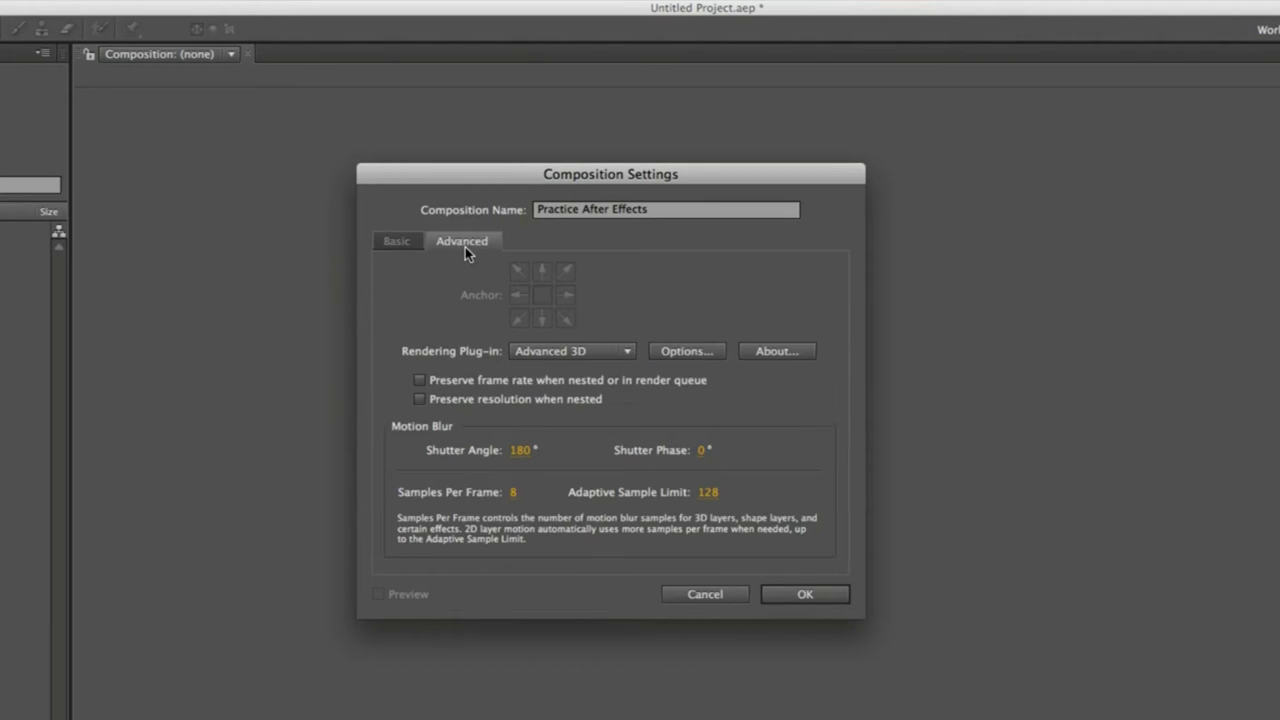
left_click(400, 243)
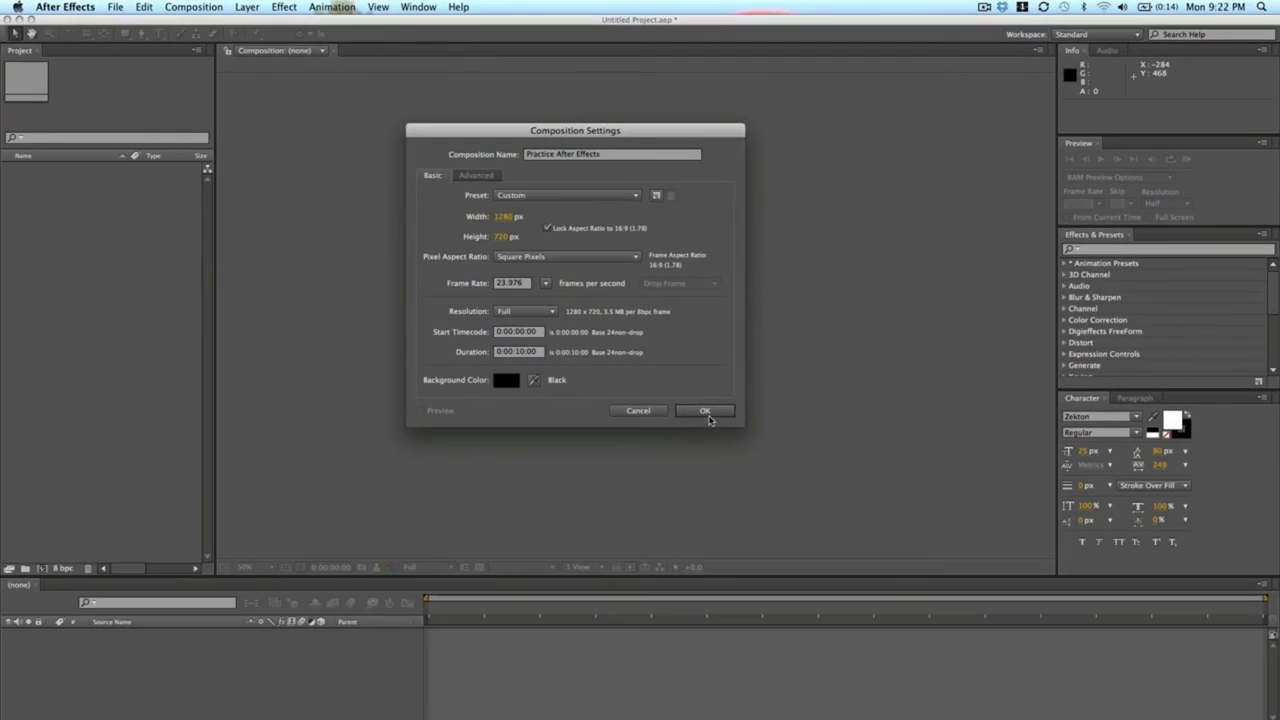
left_click(805, 594)
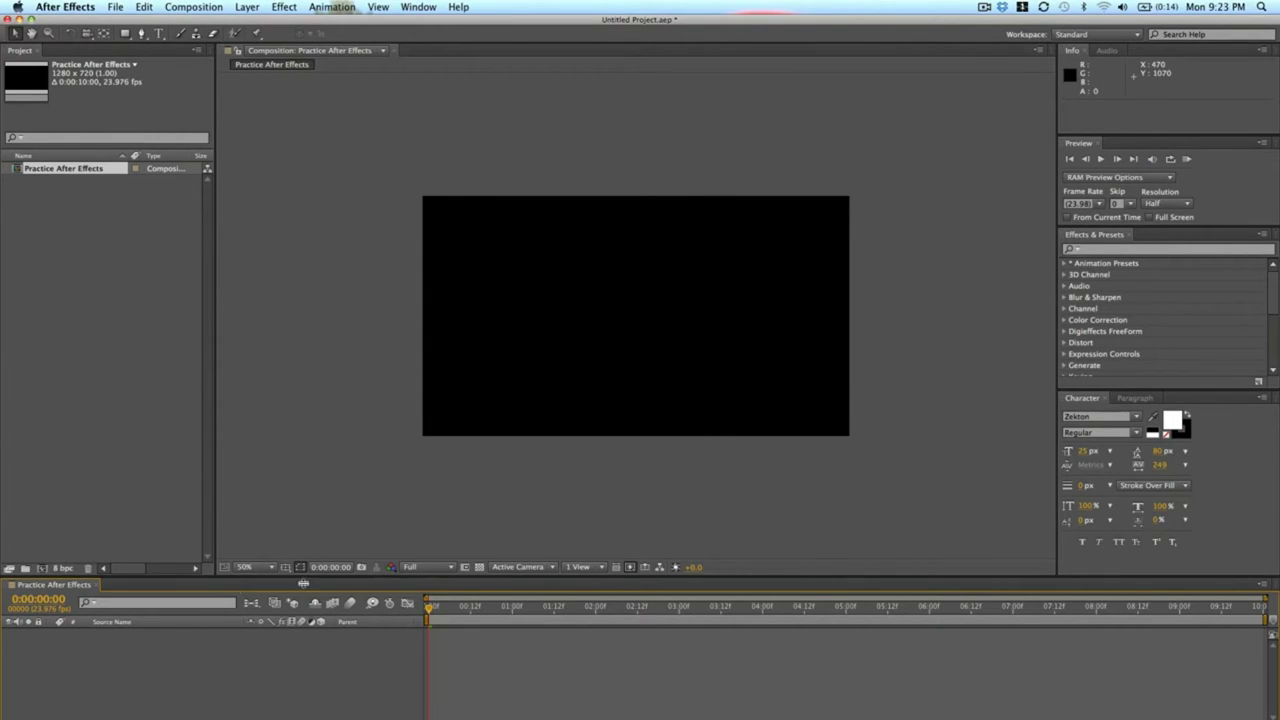
Step: Set the composition viewer's magnification to Fit up to 100% and widen the Project panel slightly
left_click(246, 567)
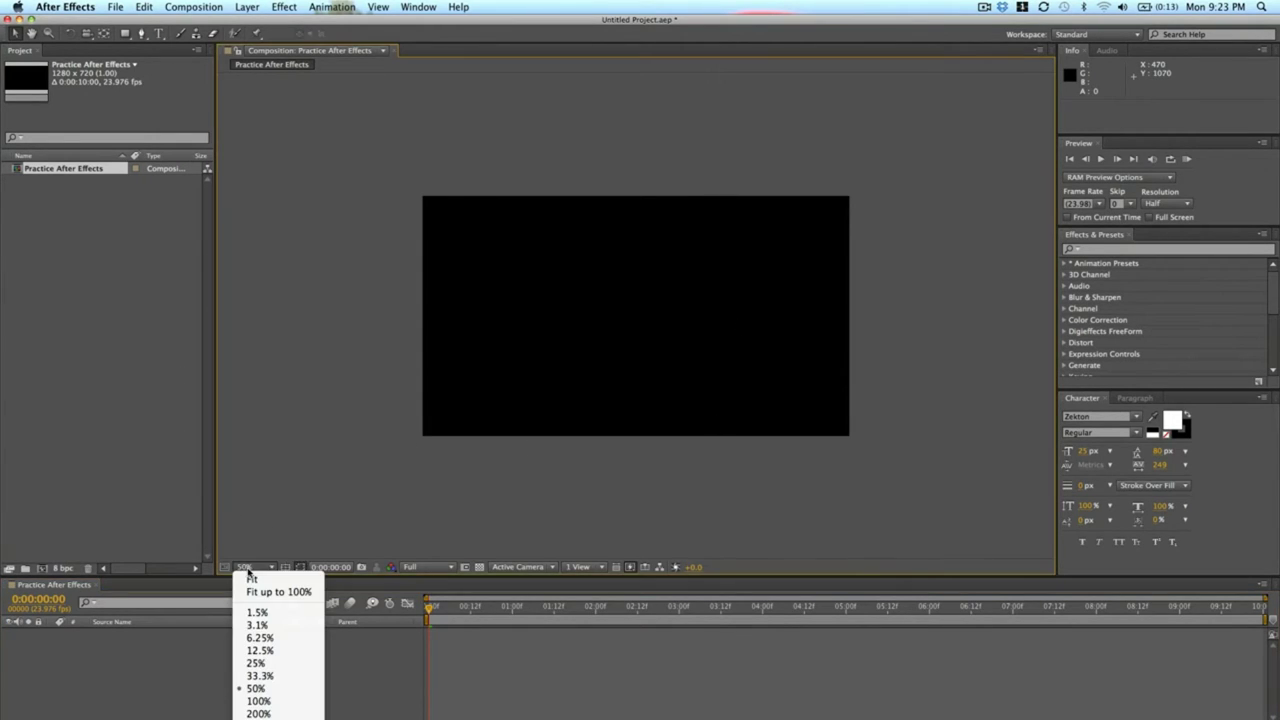
left_click(261, 593)
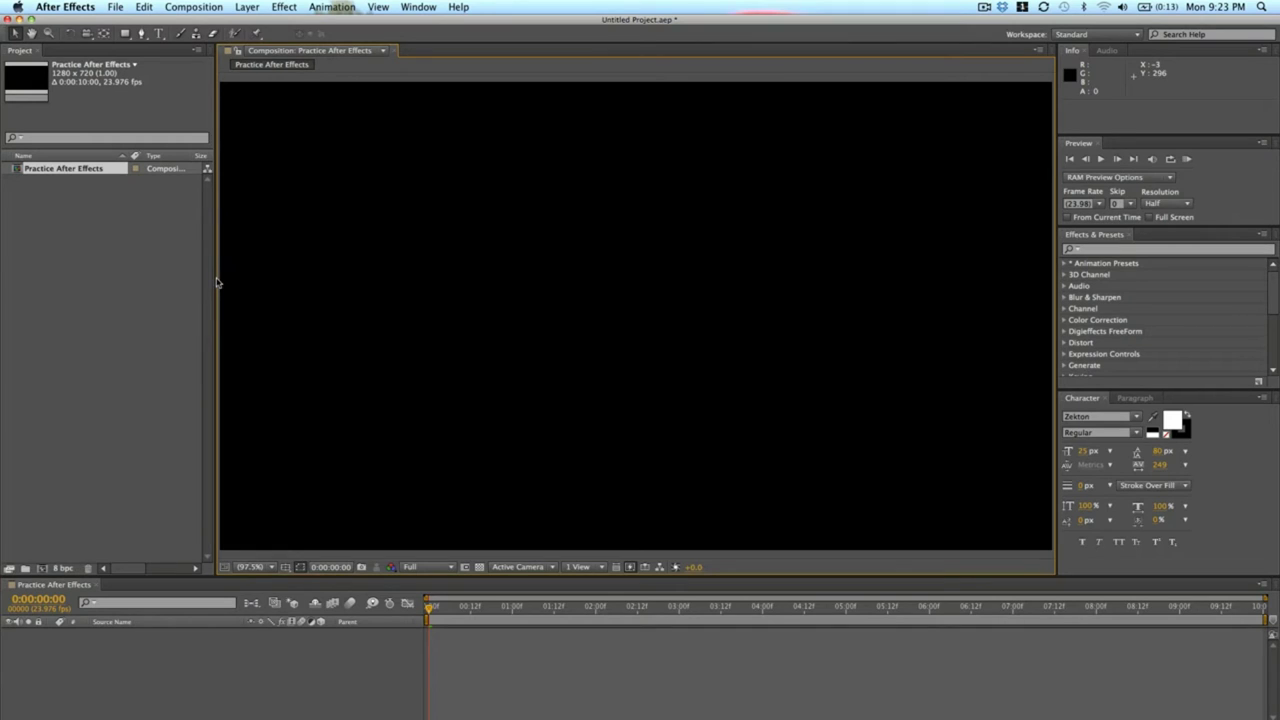
left_click_drag(214, 279, 244, 272)
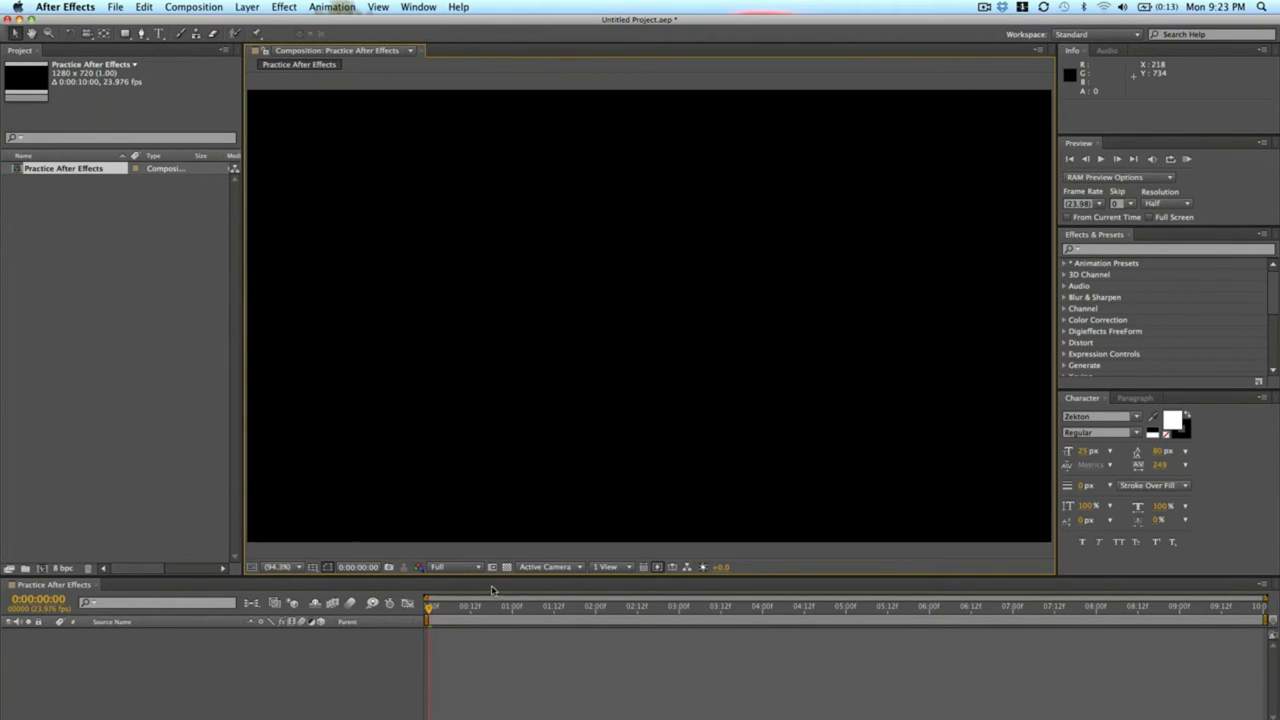
left_click_drag(499, 581, 450, 545)
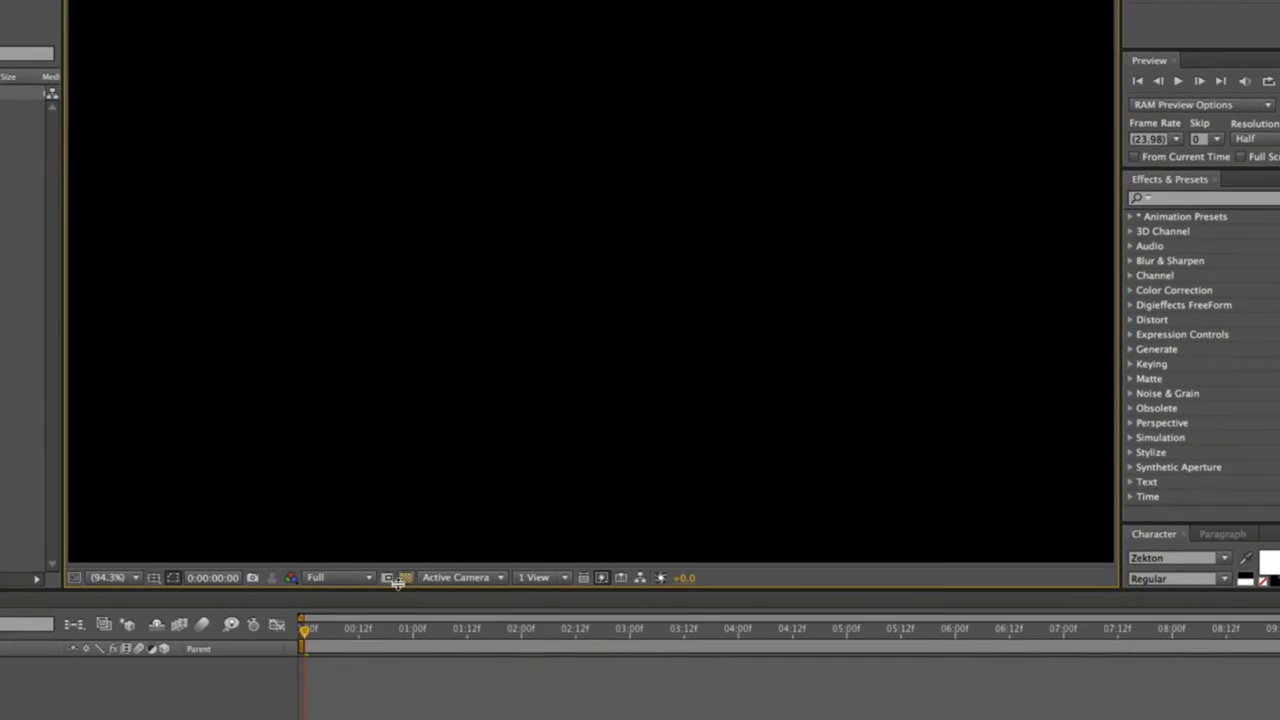
Step: Review the resolution options of the composition viewer, keeping Full
left_click(337, 580)
left_click(337, 580)
left_click(337, 580)
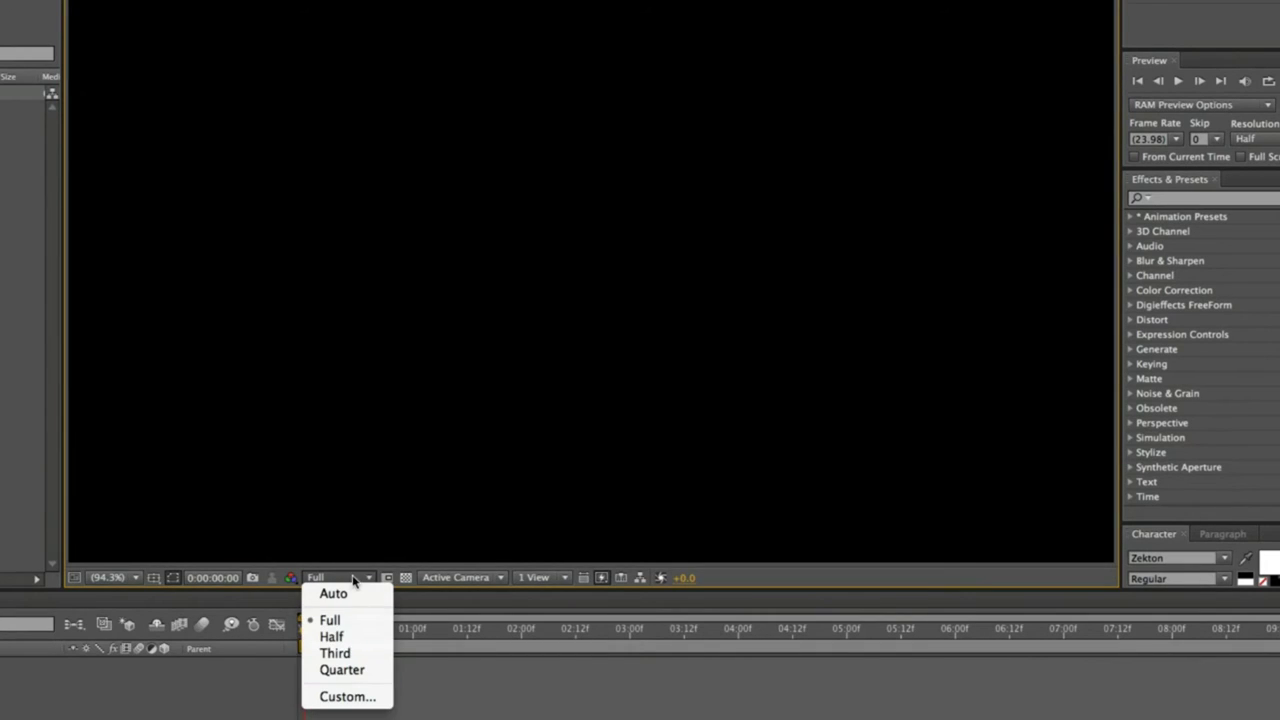
left_click(364, 574)
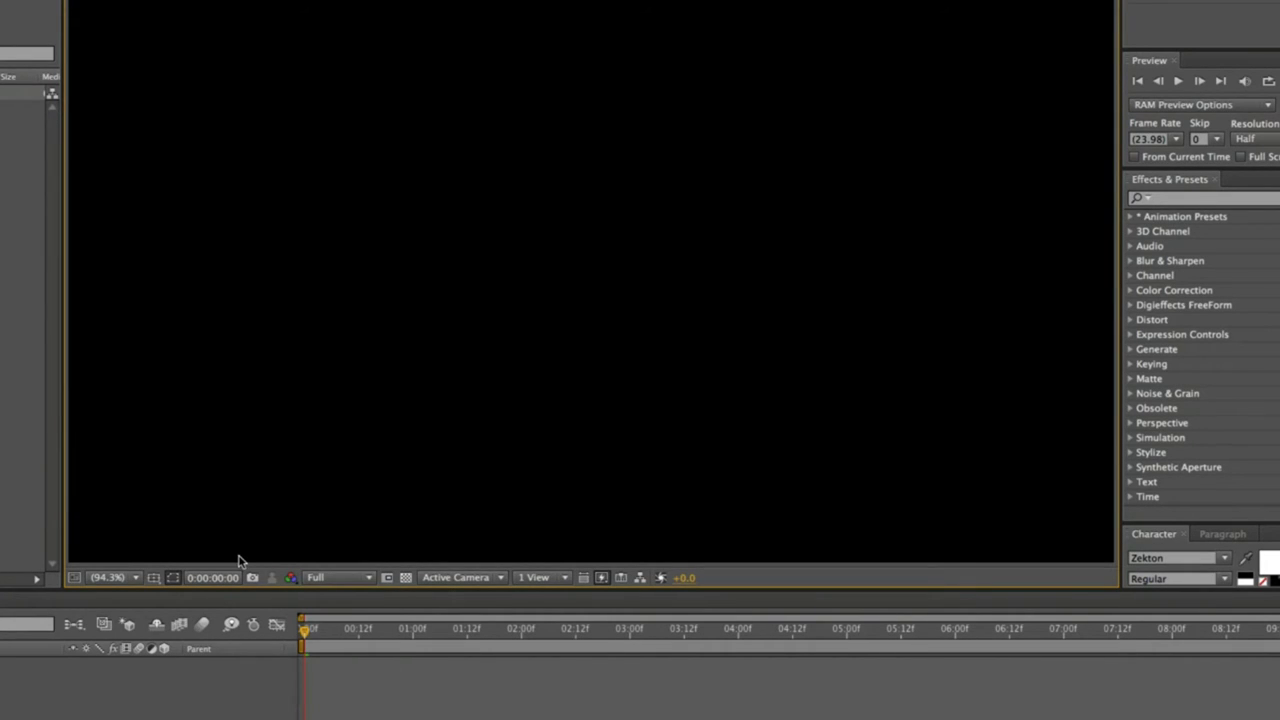
Step: Turn the viewer's transparency grid on and off again, and look at the magnification options
left_click(406, 579)
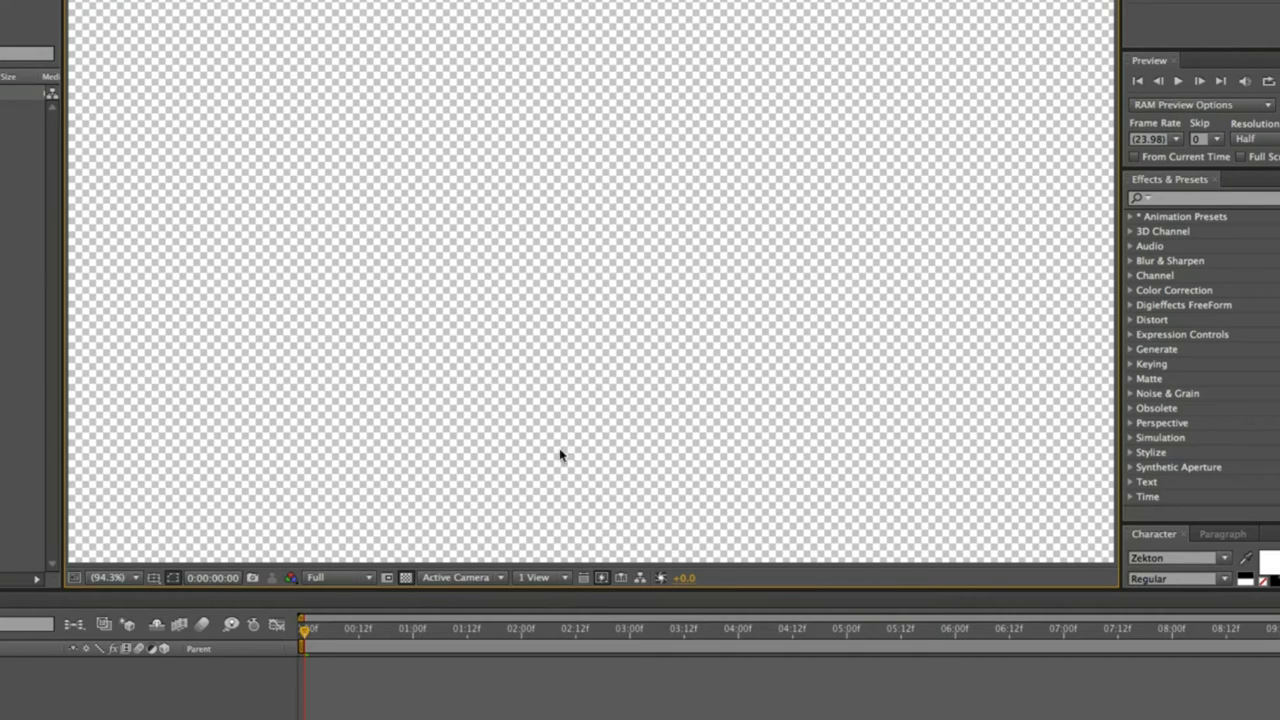
left_click(406, 578)
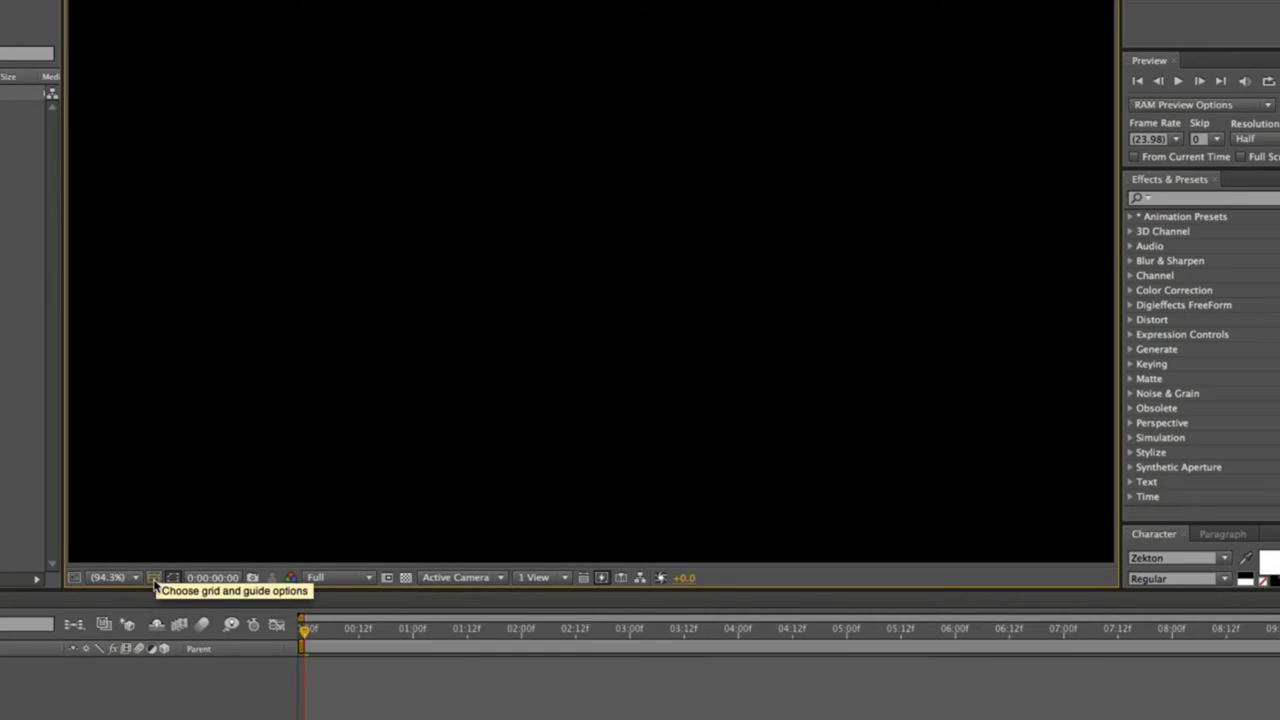
left_click(115, 578)
left_click(118, 577)
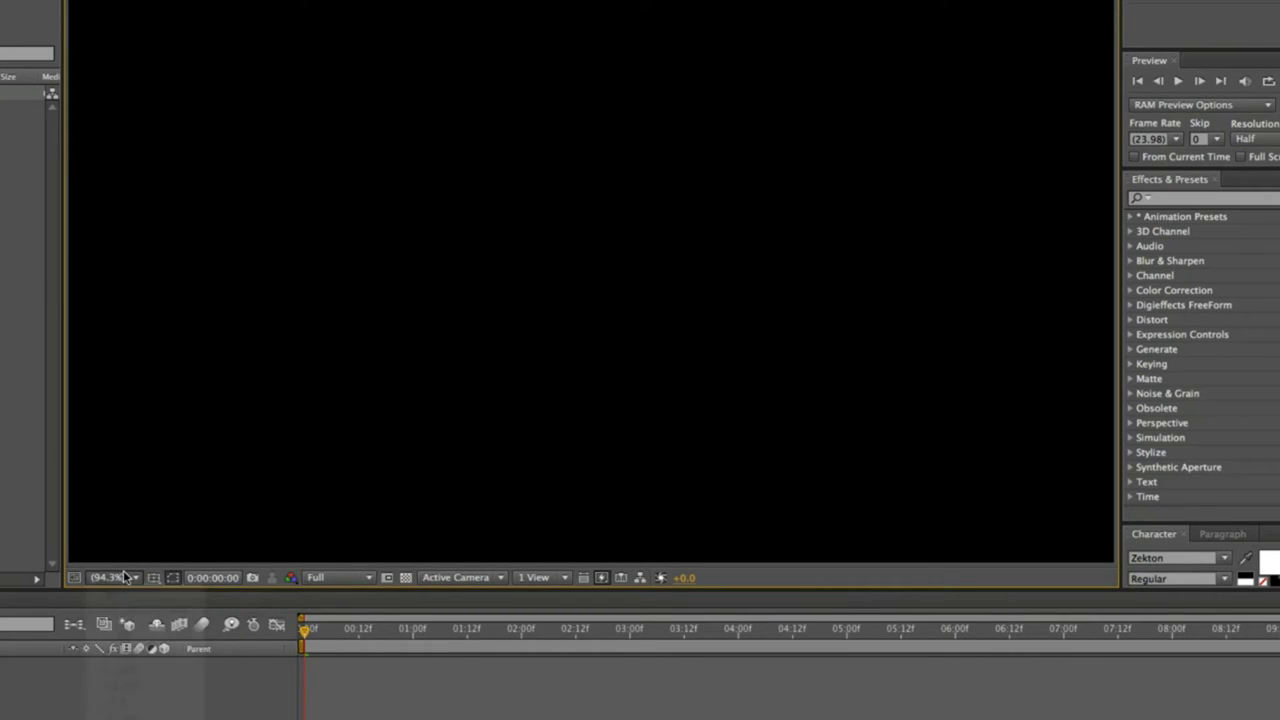
Step: Try the Title/Action Safe and Proportional Grid overlays on the composition, and turn the overlay off again
left_click(153, 579)
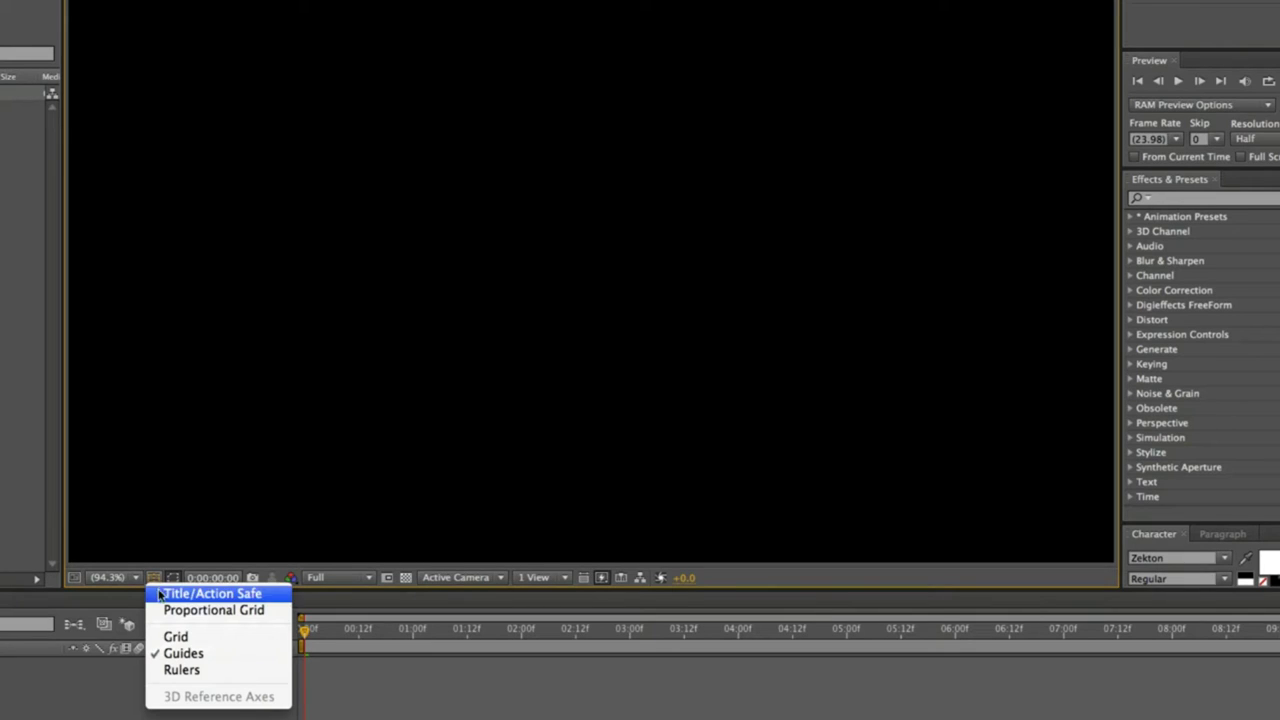
left_click(232, 594)
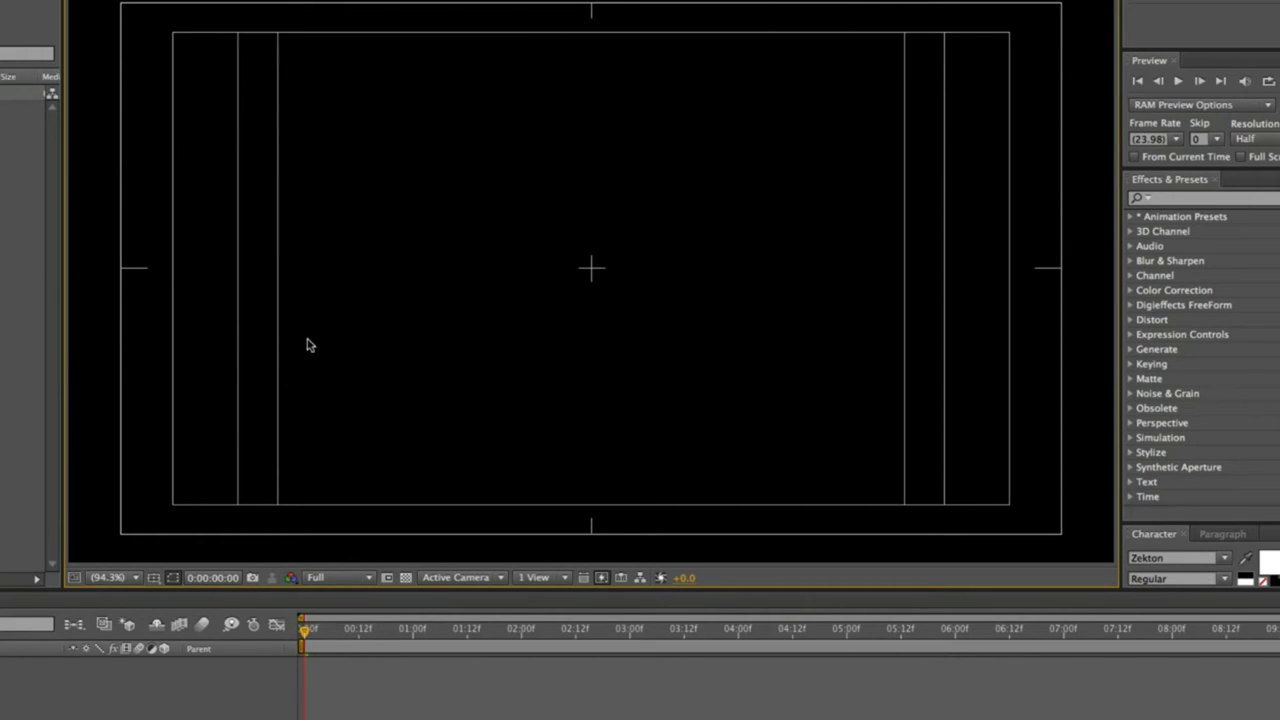
left_click(155, 578)
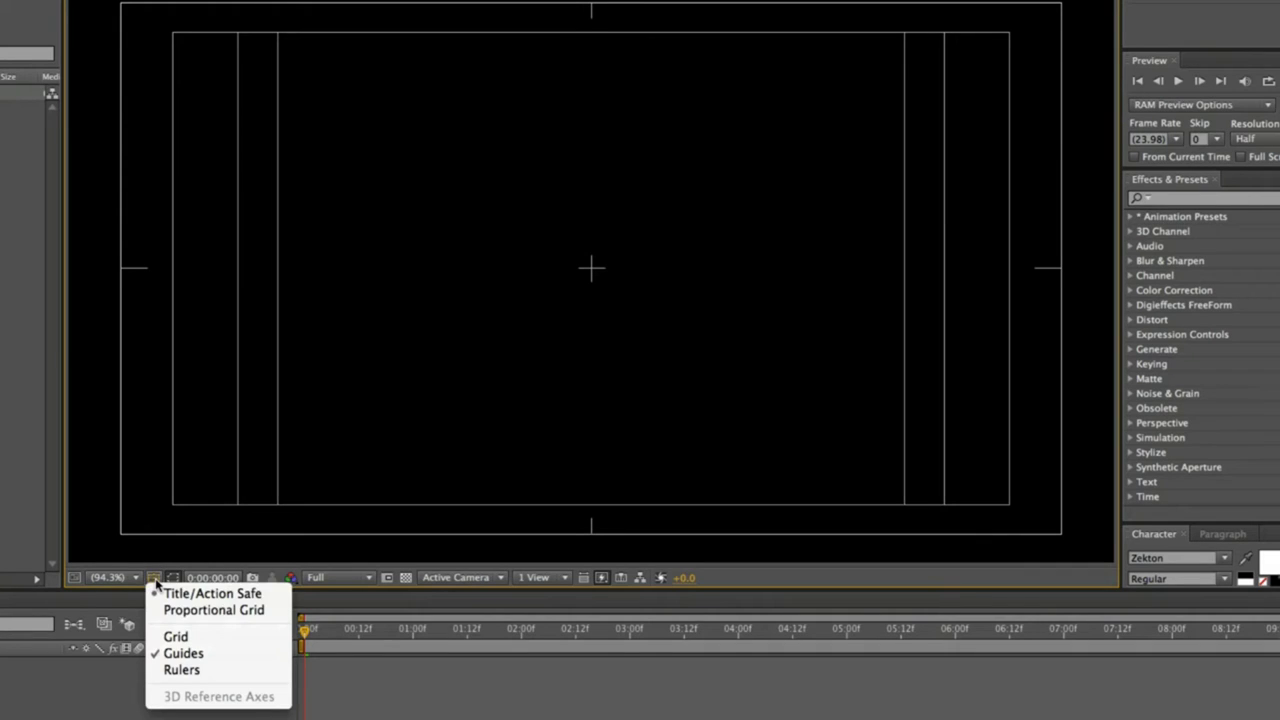
left_click(176, 637)
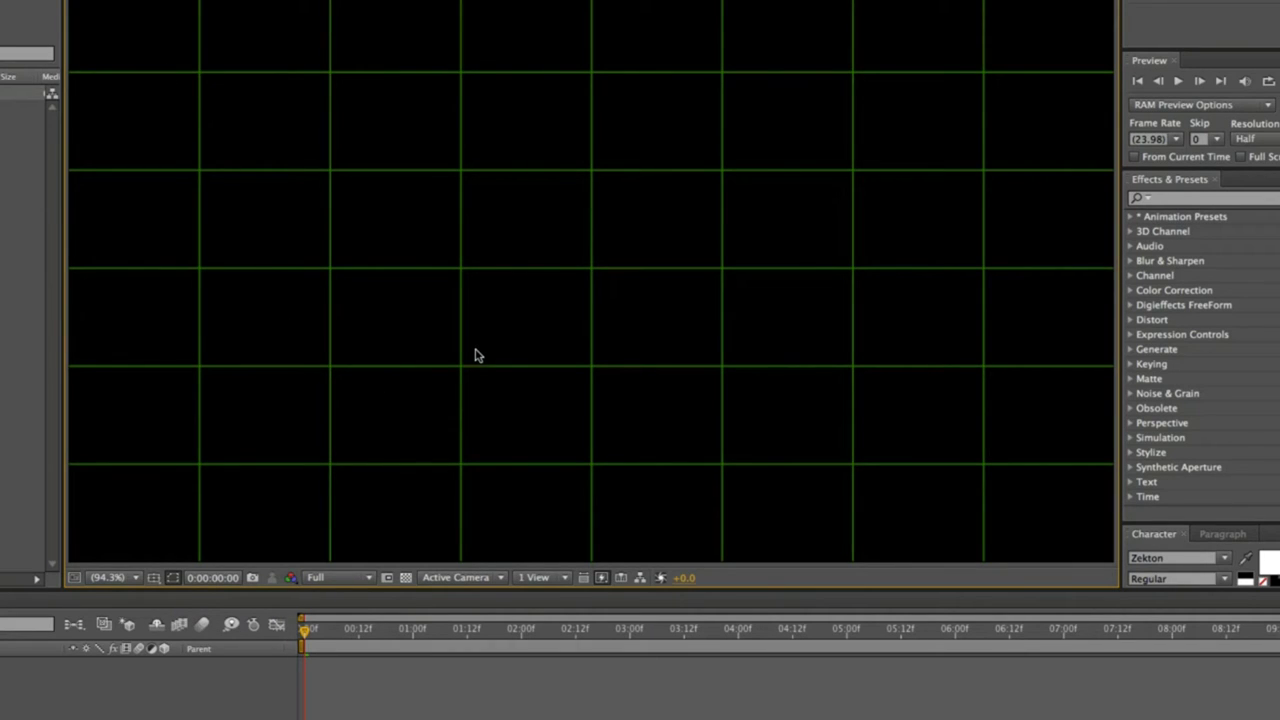
left_click(155, 578)
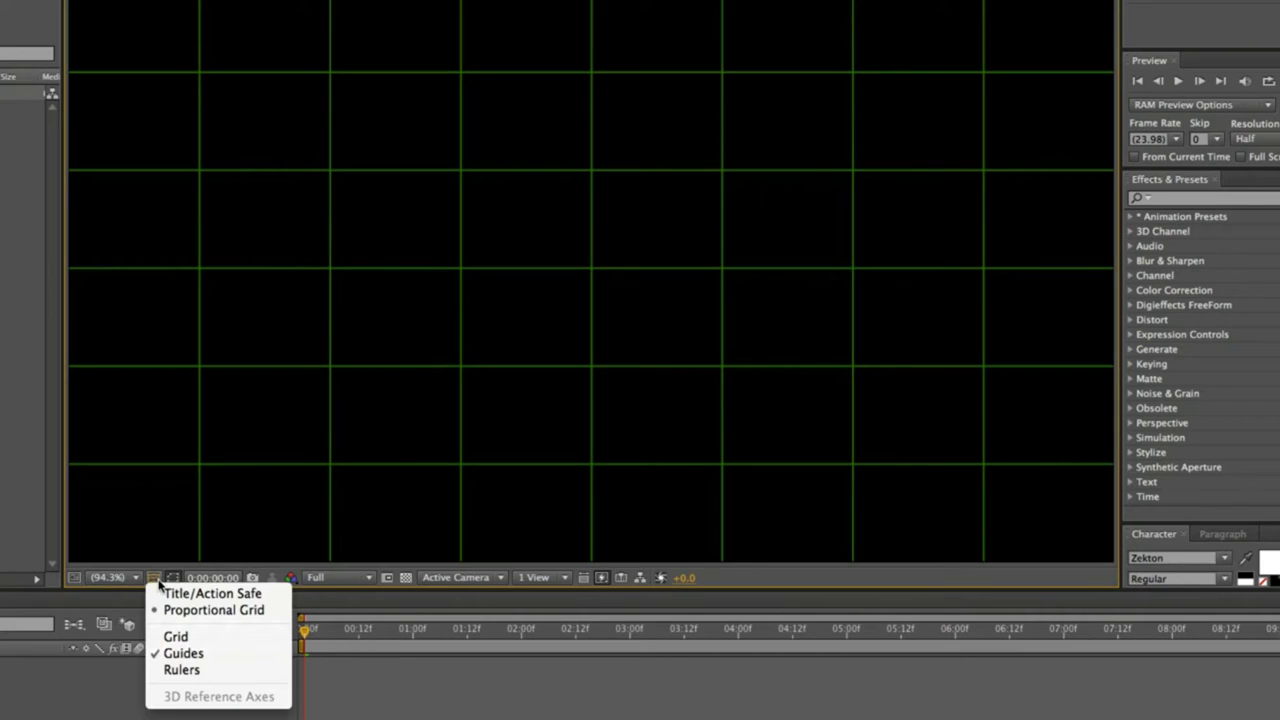
left_click(175, 636)
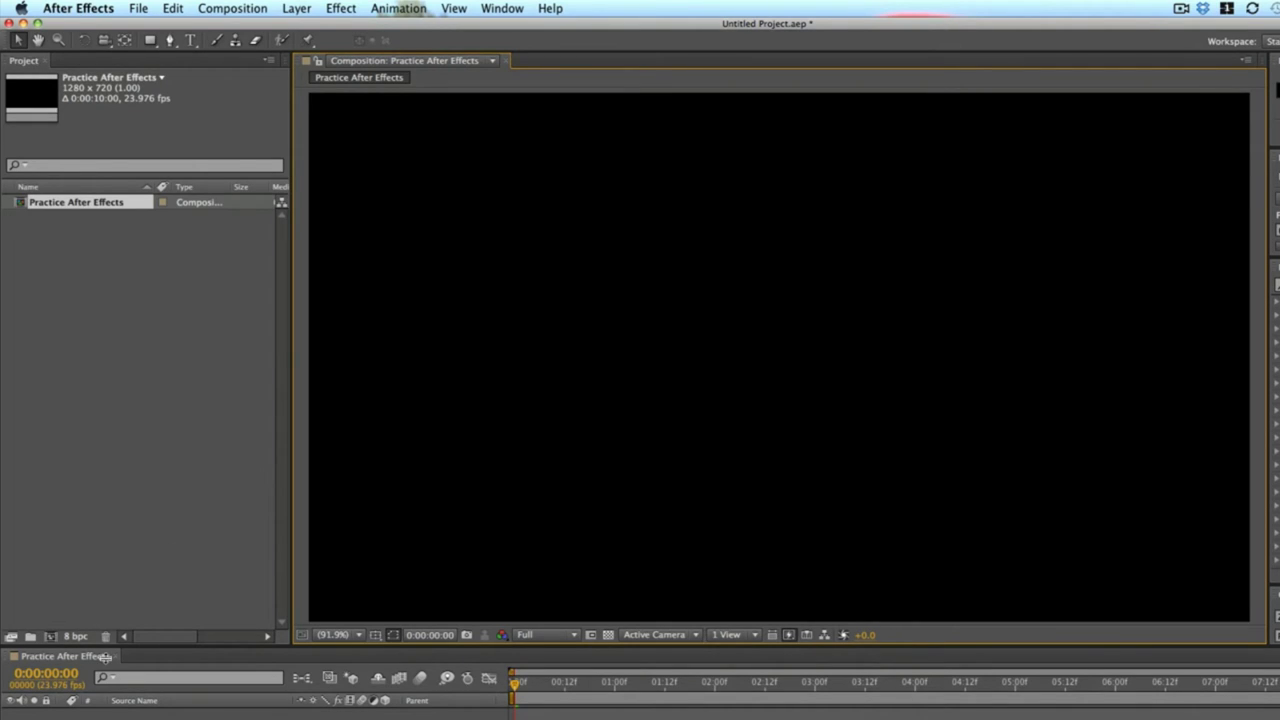
Step: Import brickwall.jpg from the Texture folder inside AfterEffects > SampleProject into the project
left_click(156, 7)
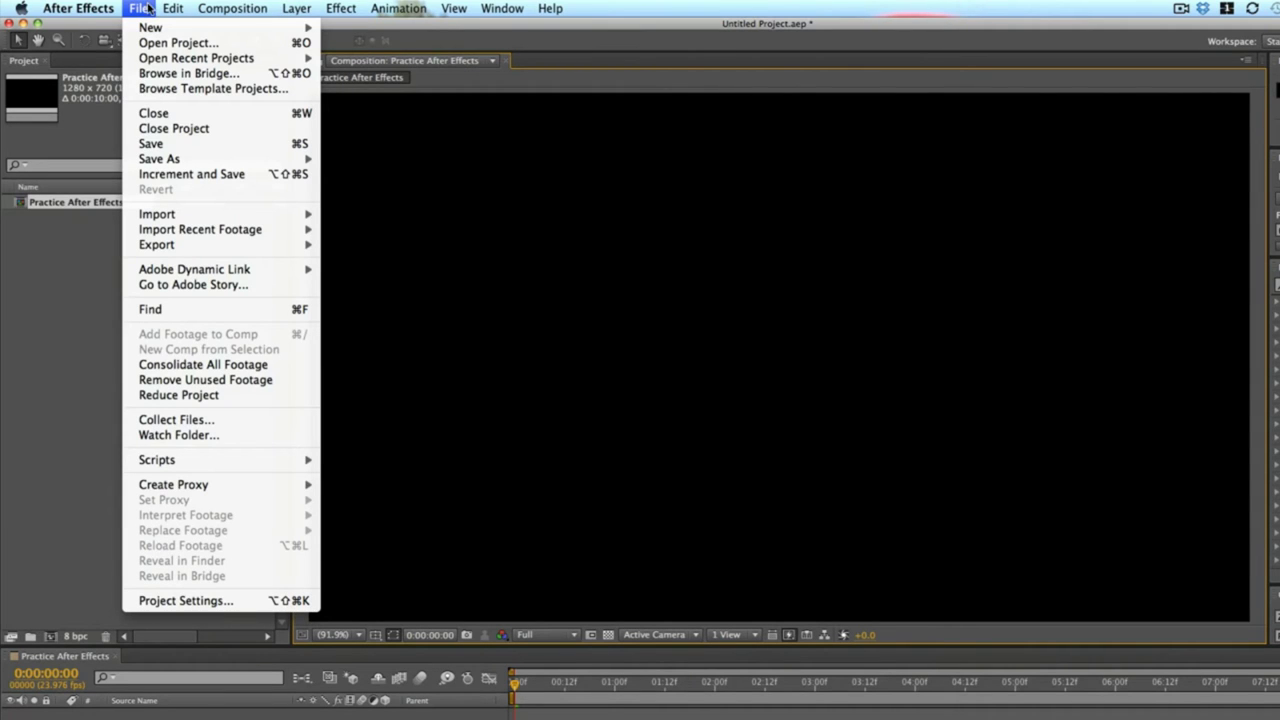
mouse_move(210, 213)
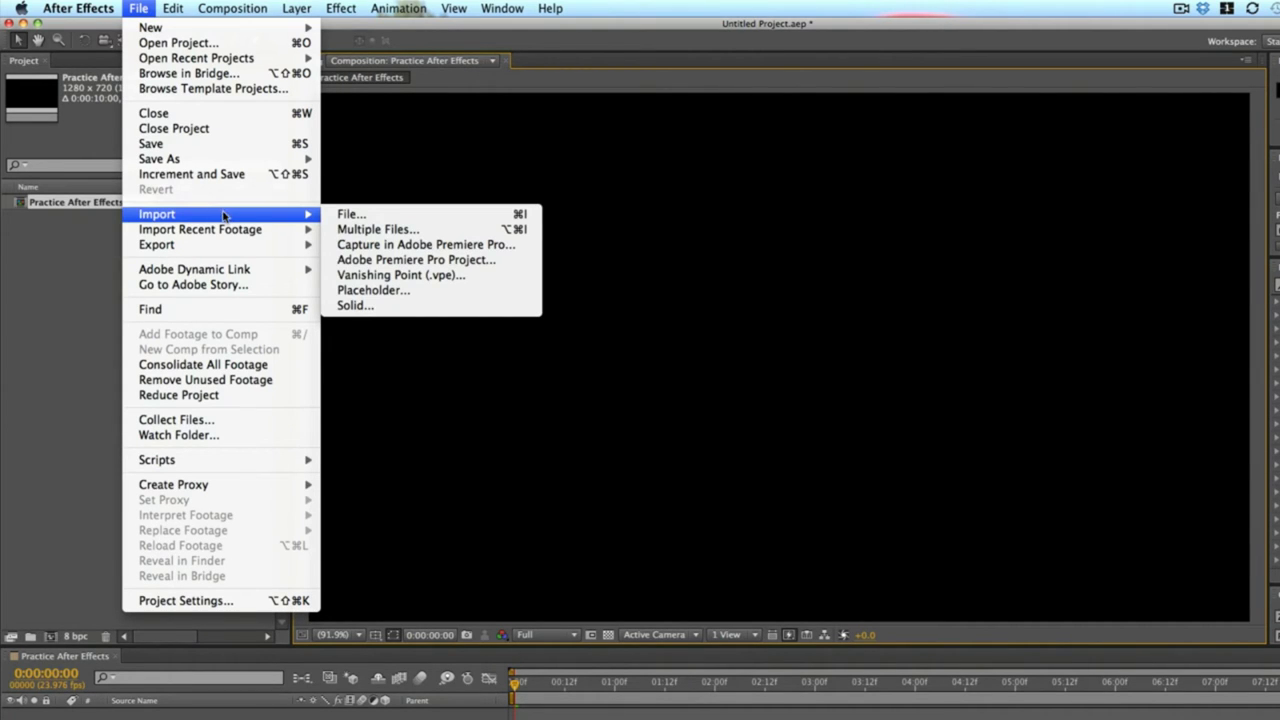
left_click(349, 215)
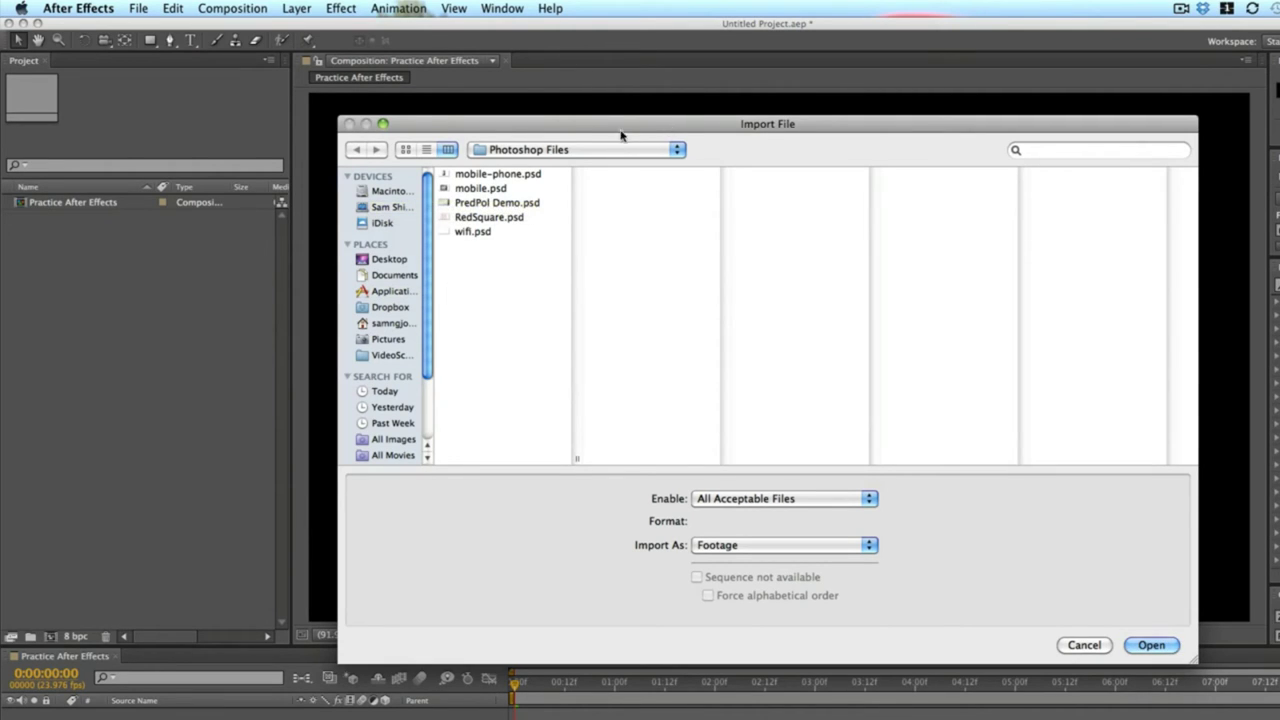
left_click(498, 149)
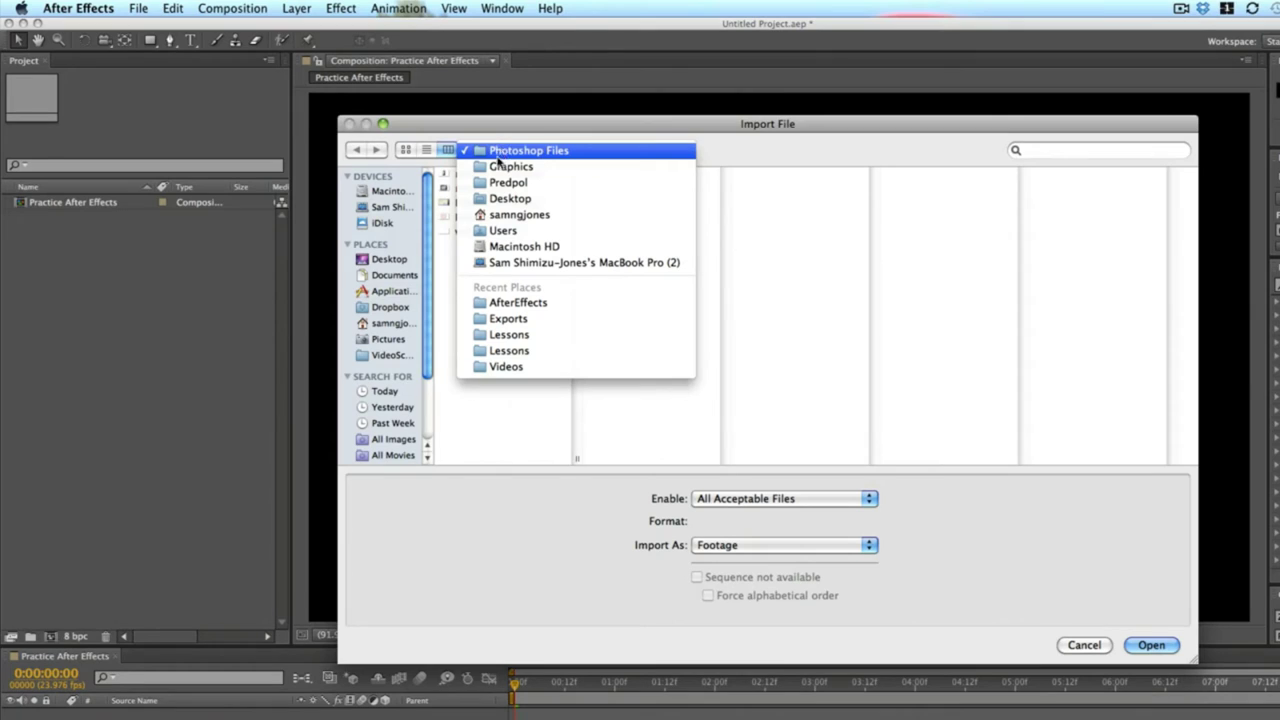
left_click(553, 304)
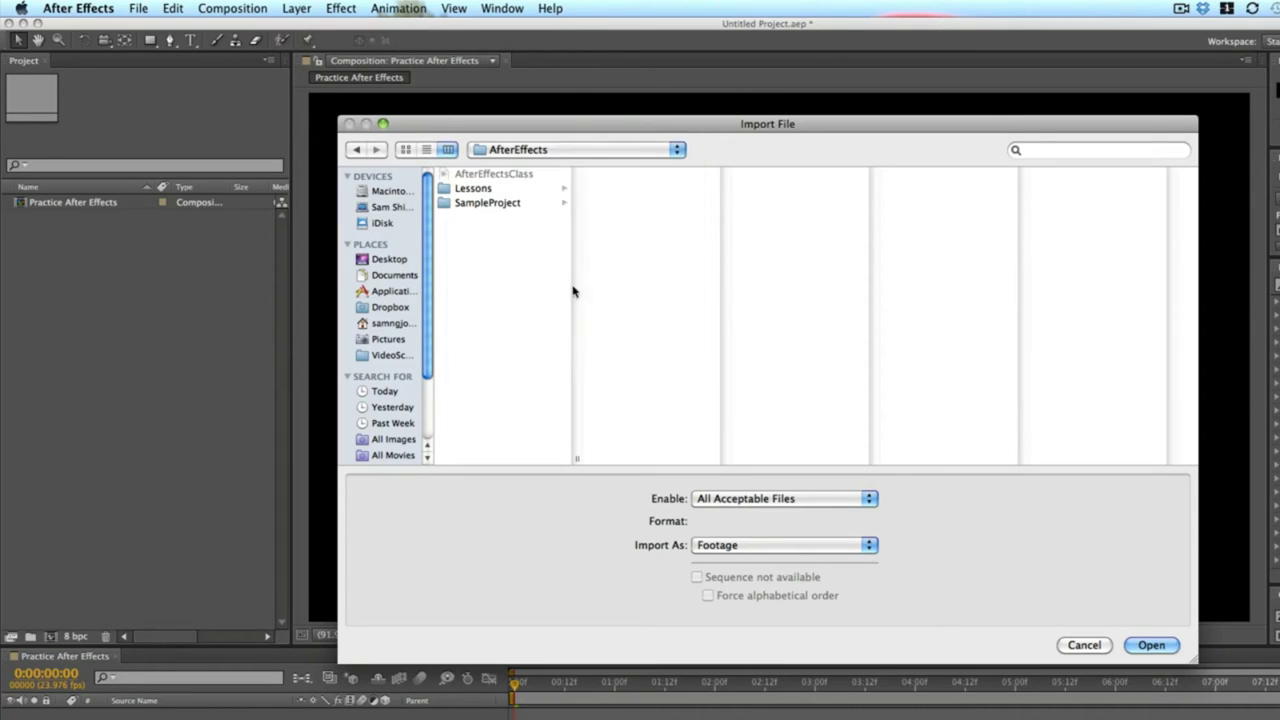
left_click(494, 203)
left_click(659, 179)
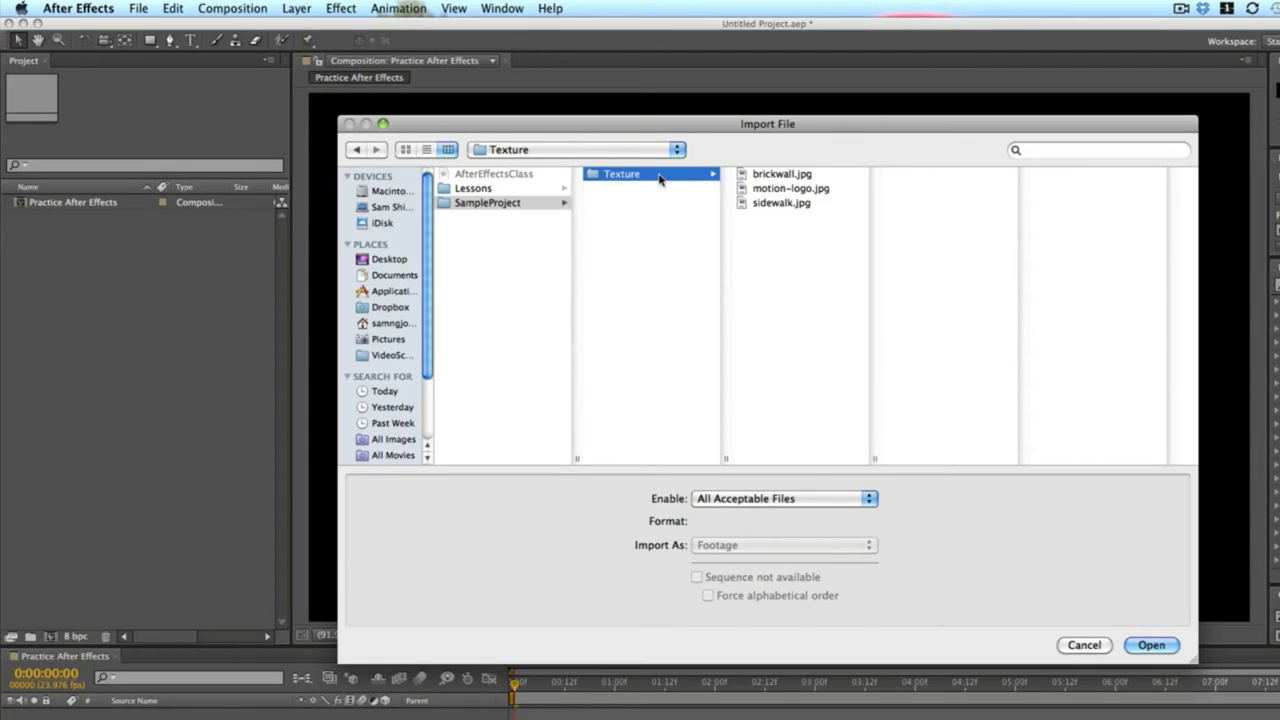
left_click(788, 176)
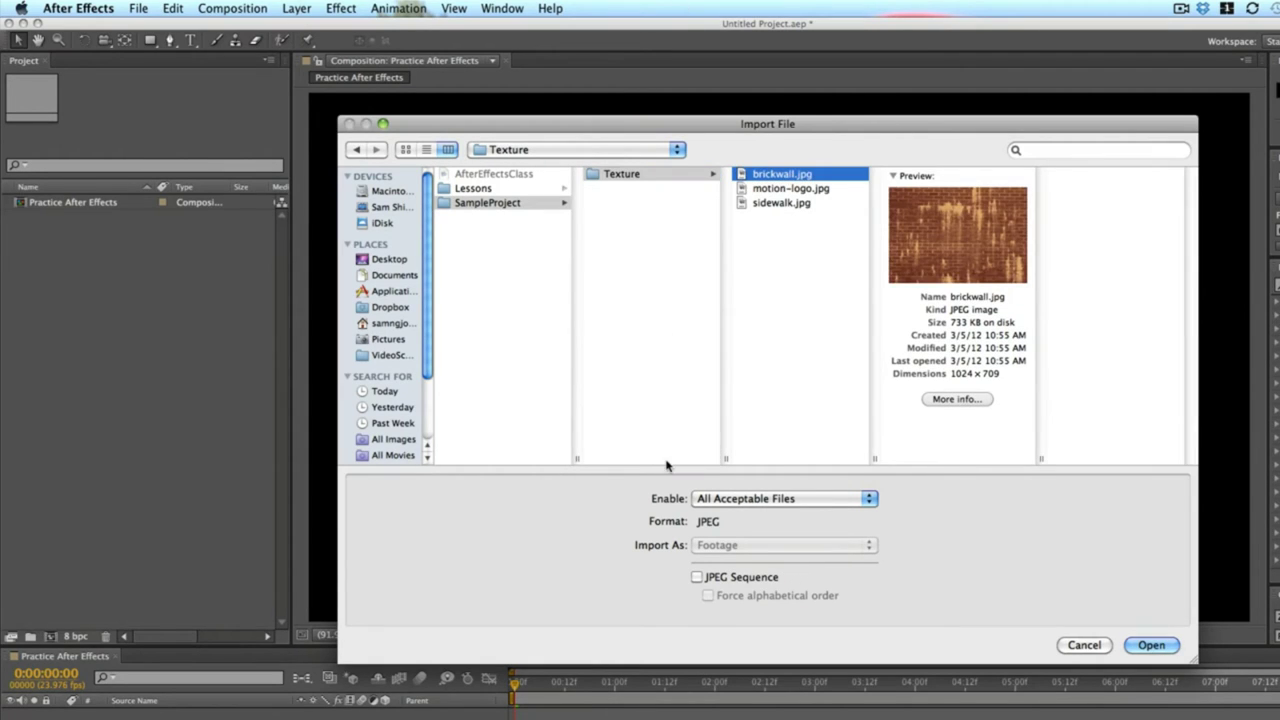
key("Return")
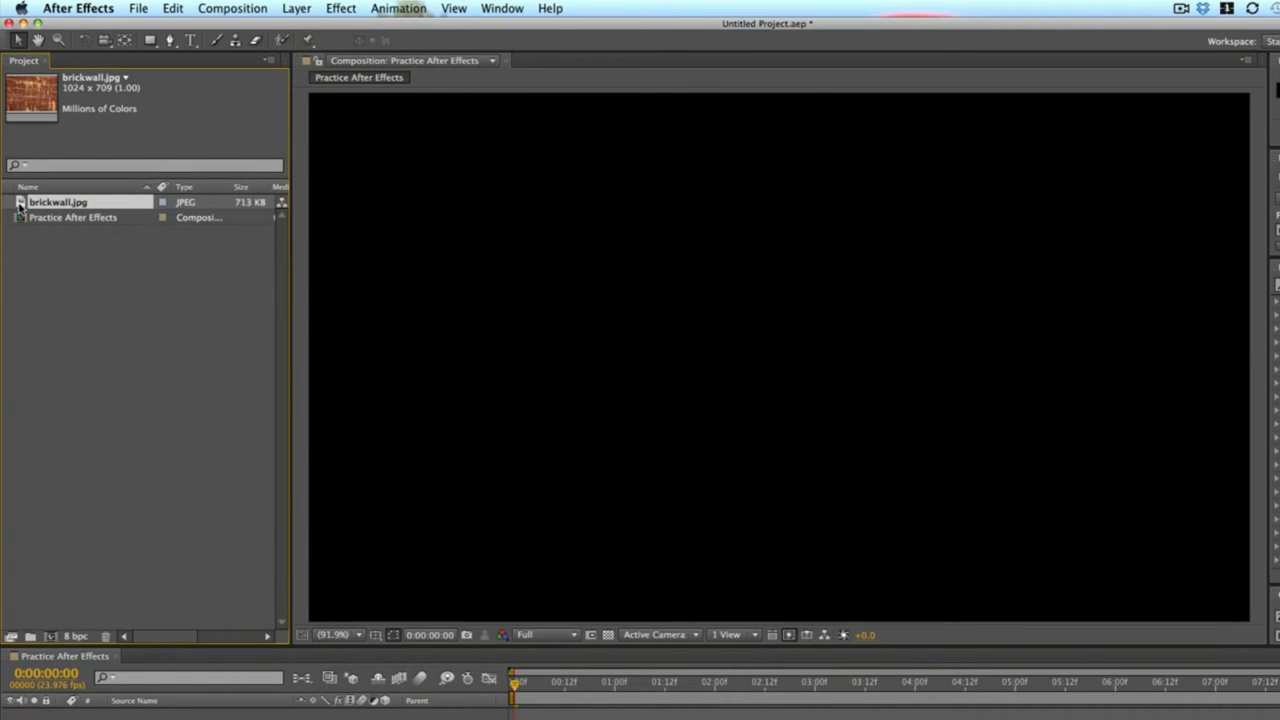
Step: Import brickwall.jpg, motion-logo.jpg and sidewalk.jpg together from the Texture folder, using the Import File dialog
left_click(80, 352)
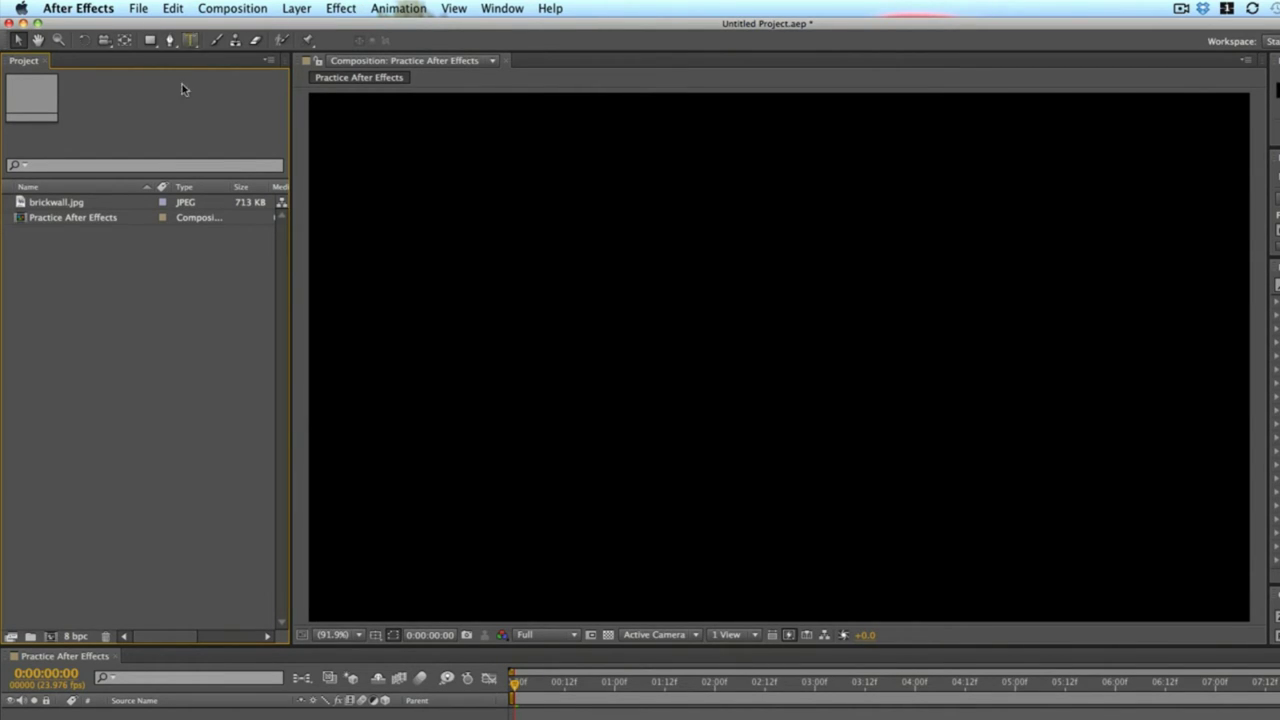
double_click(140, 414)
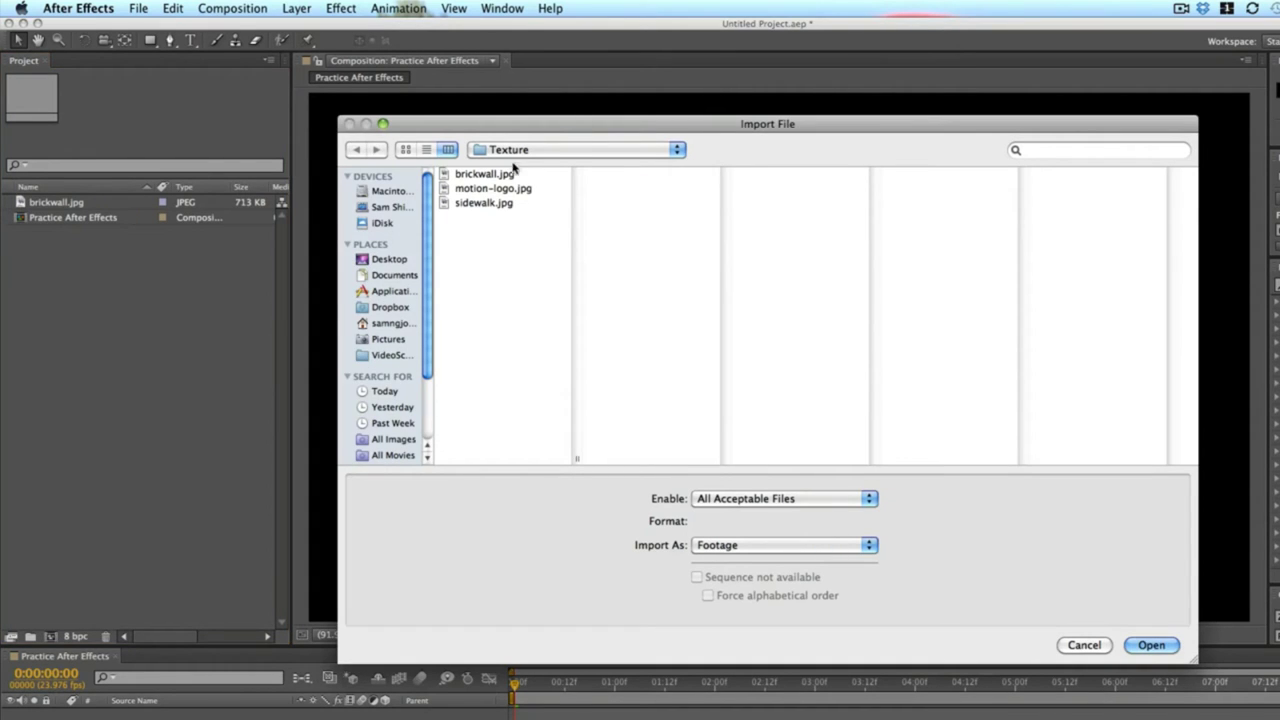
left_click(512, 172)
left_click(500, 189, "shift")
left_click(497, 203, "shift")
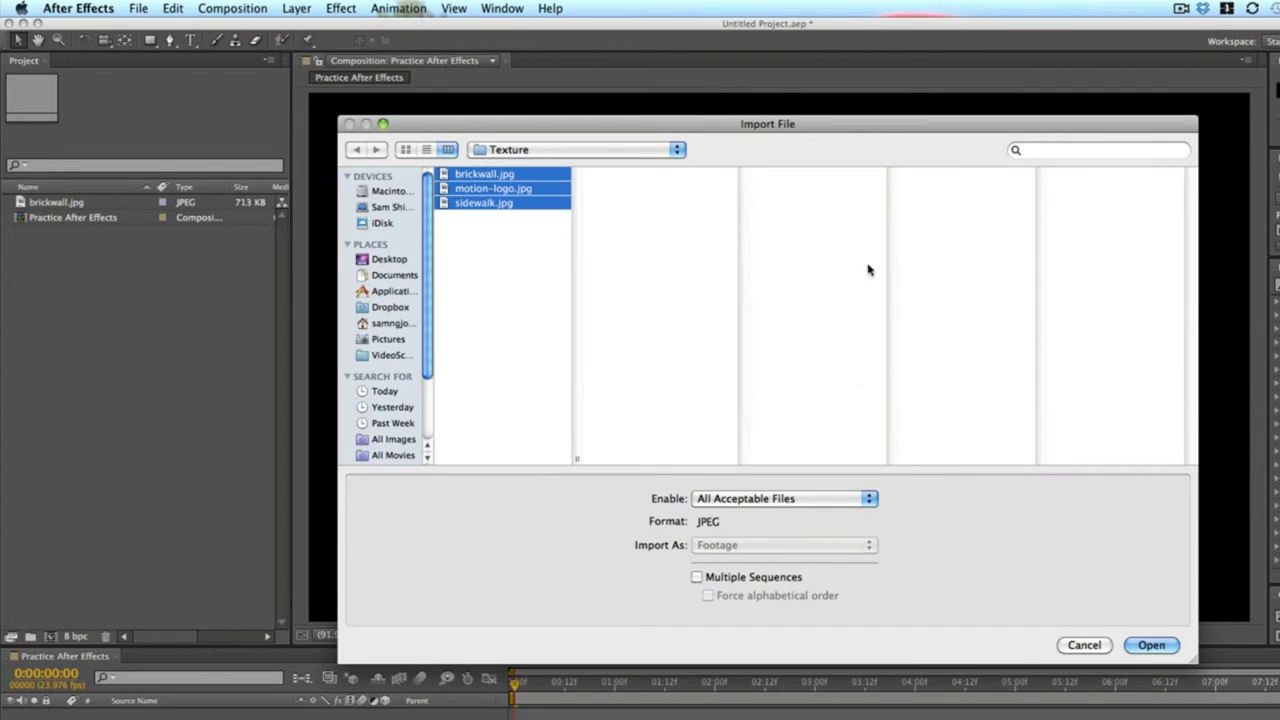
key("Return")
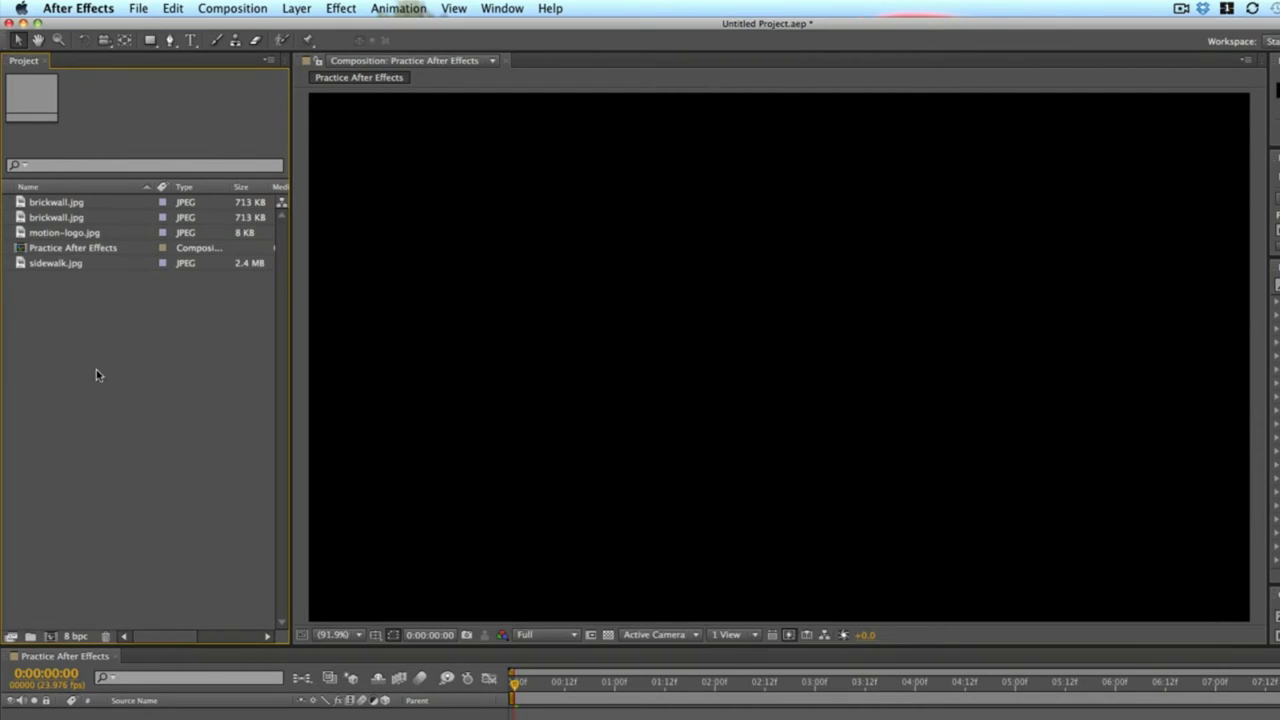
Step: Switch to Finder and add brickwall.jpg, motion-logo.jpg and sidewalk.jpg from its Texture folder directly to the After Effects project
key("super+Tab")
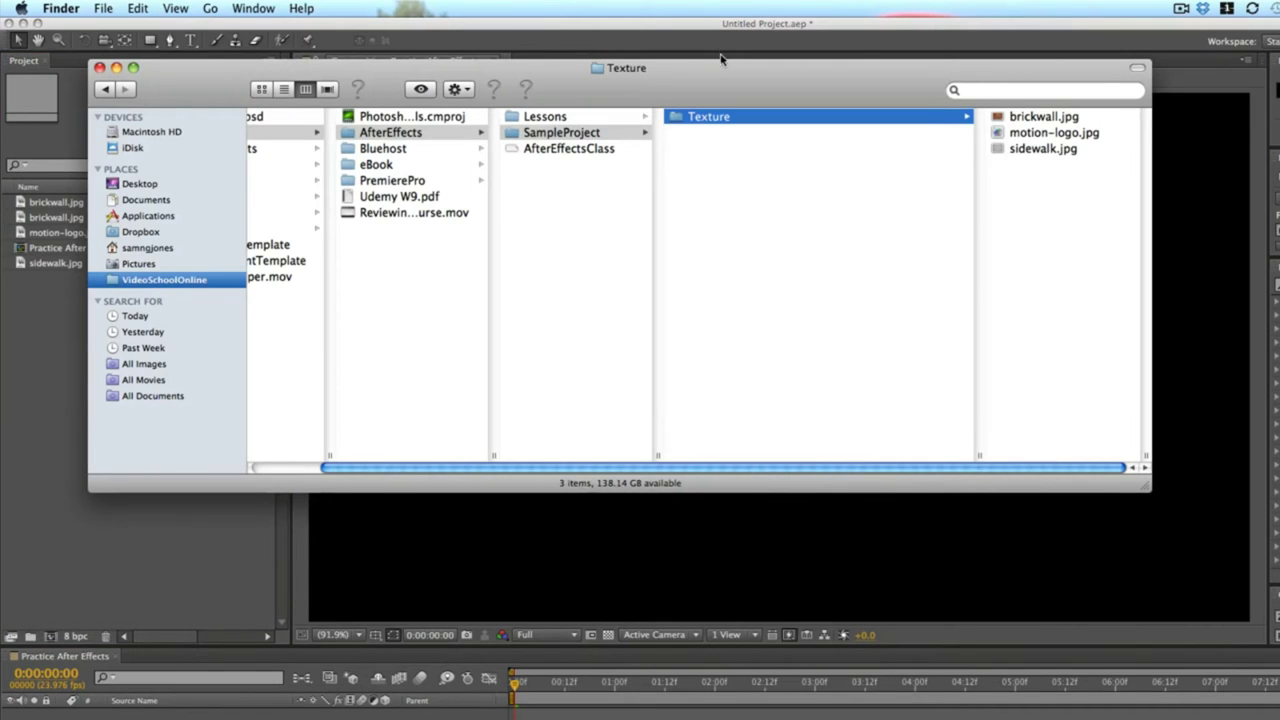
left_click_drag(720, 58, 894, 43)
left_click(307, 52)
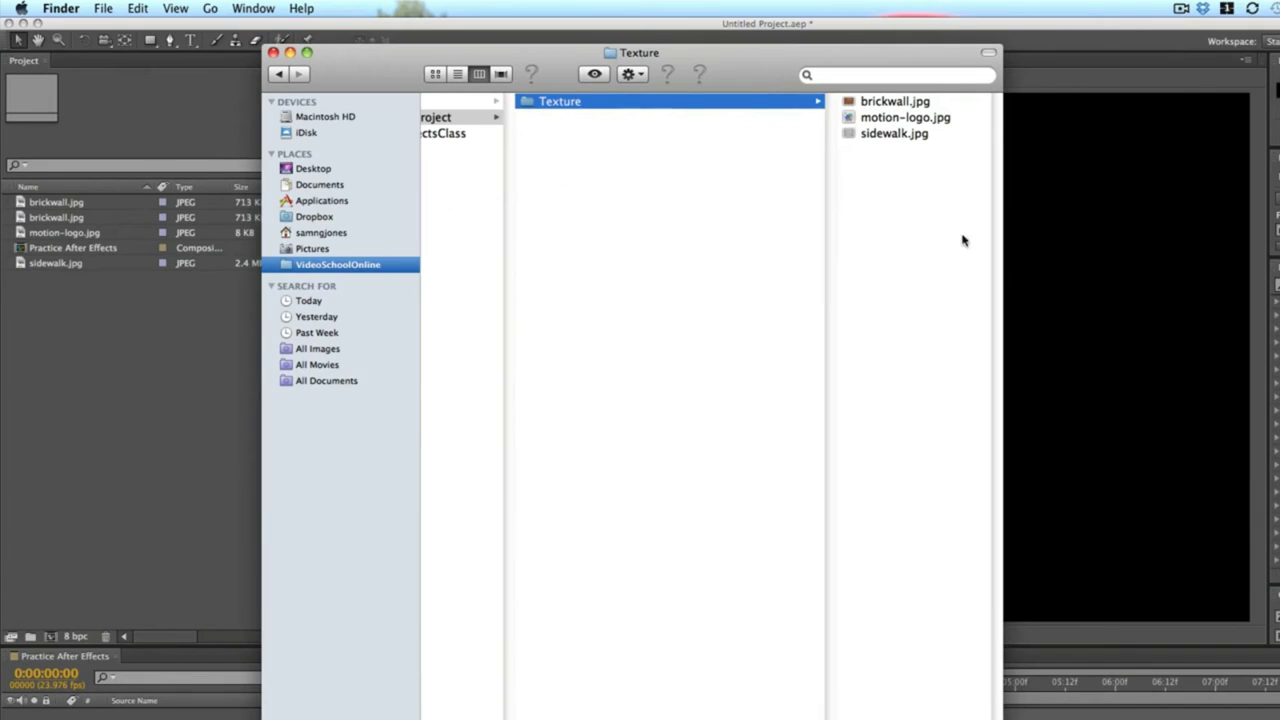
left_click(916, 133)
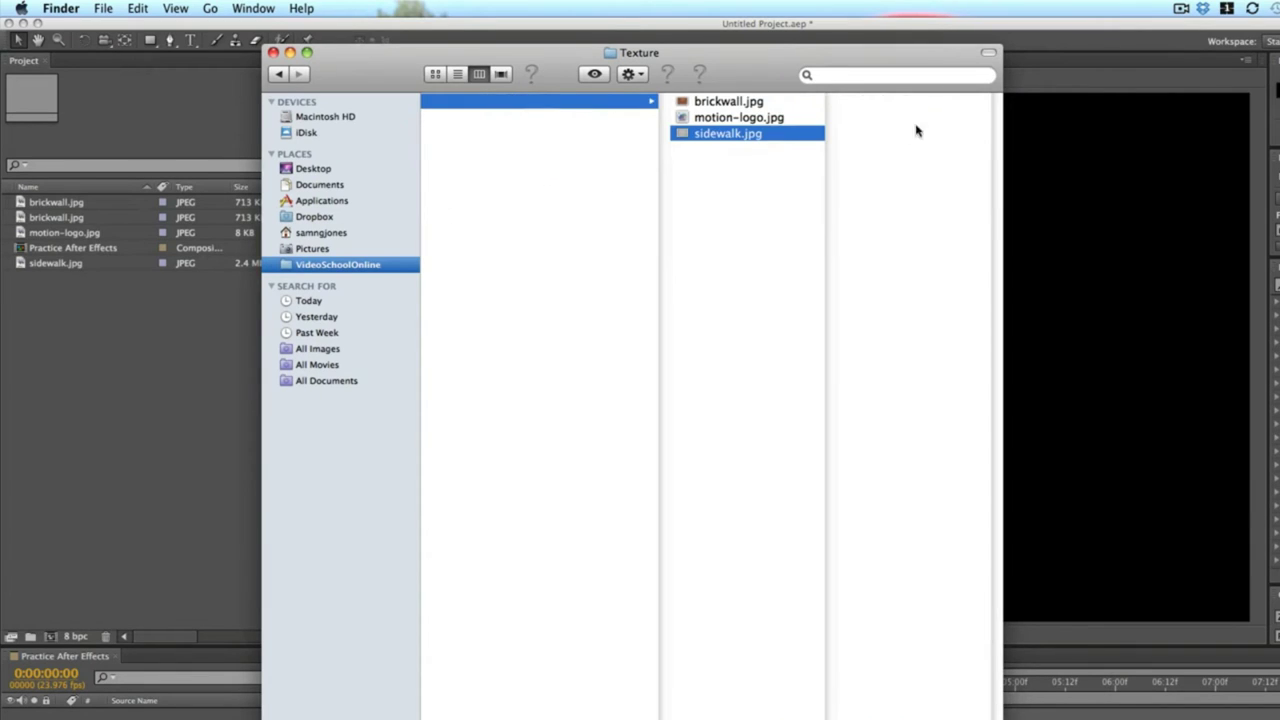
left_click(744, 104, "shift")
left_click_drag(742, 106, 143, 431)
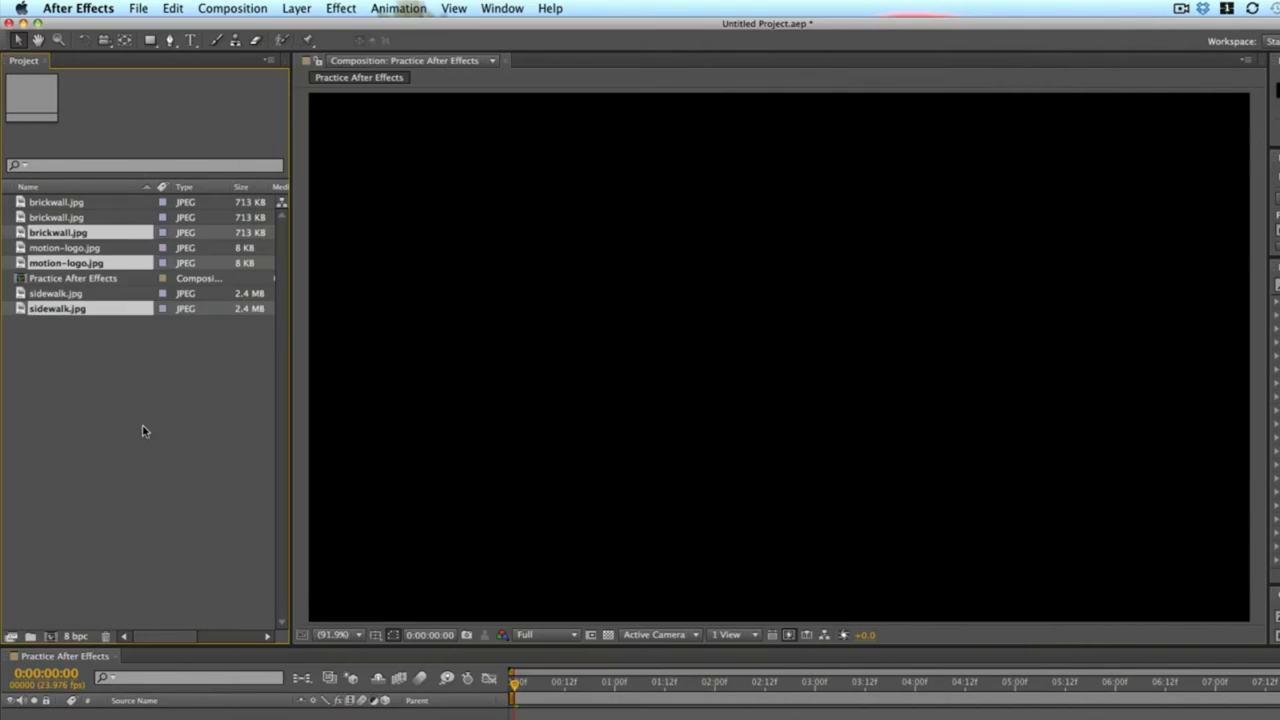
left_click(10, 458)
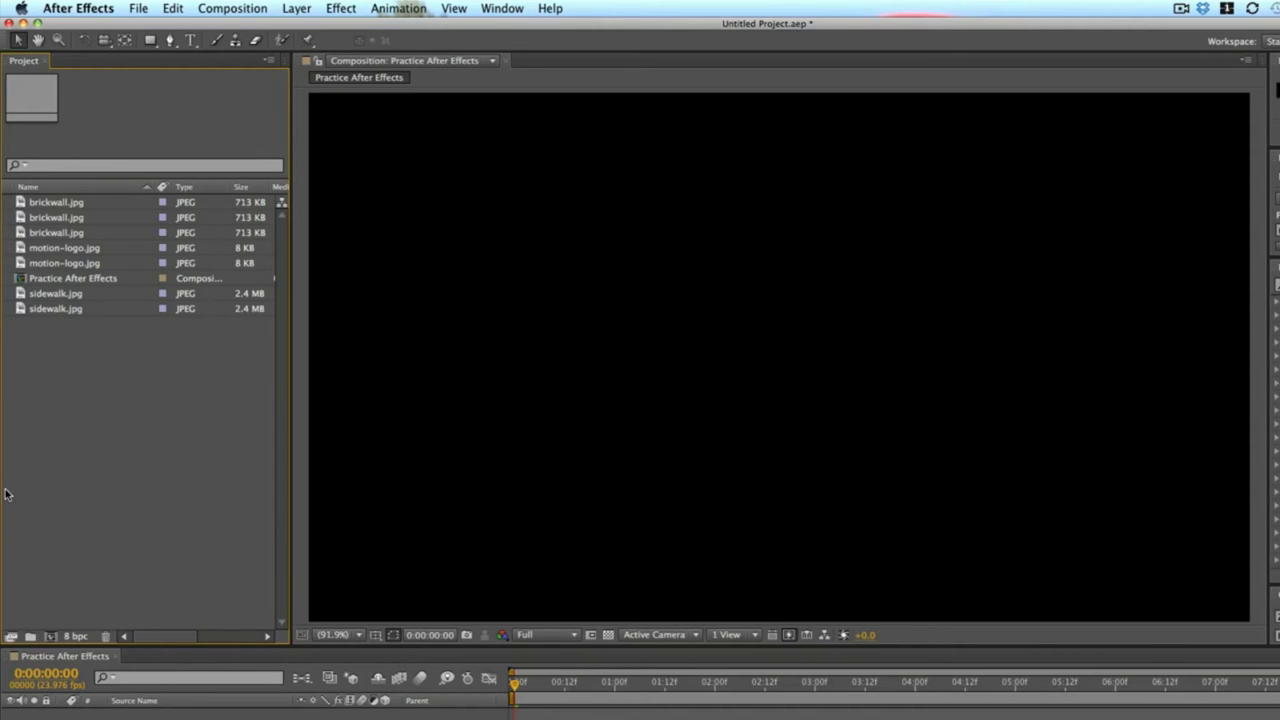
Step: Create a new folder in the project and name it Textures
left_click(31, 638)
left_click(36, 387)
left_click(52, 325)
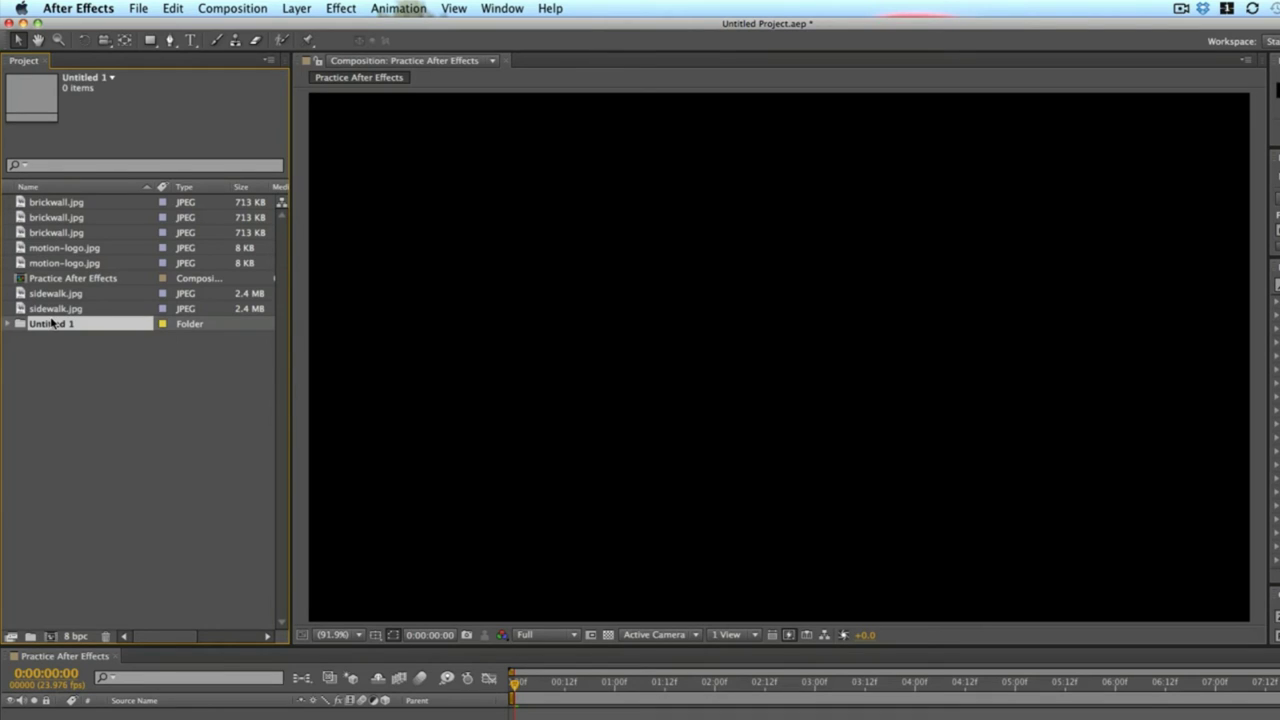
key("Return")
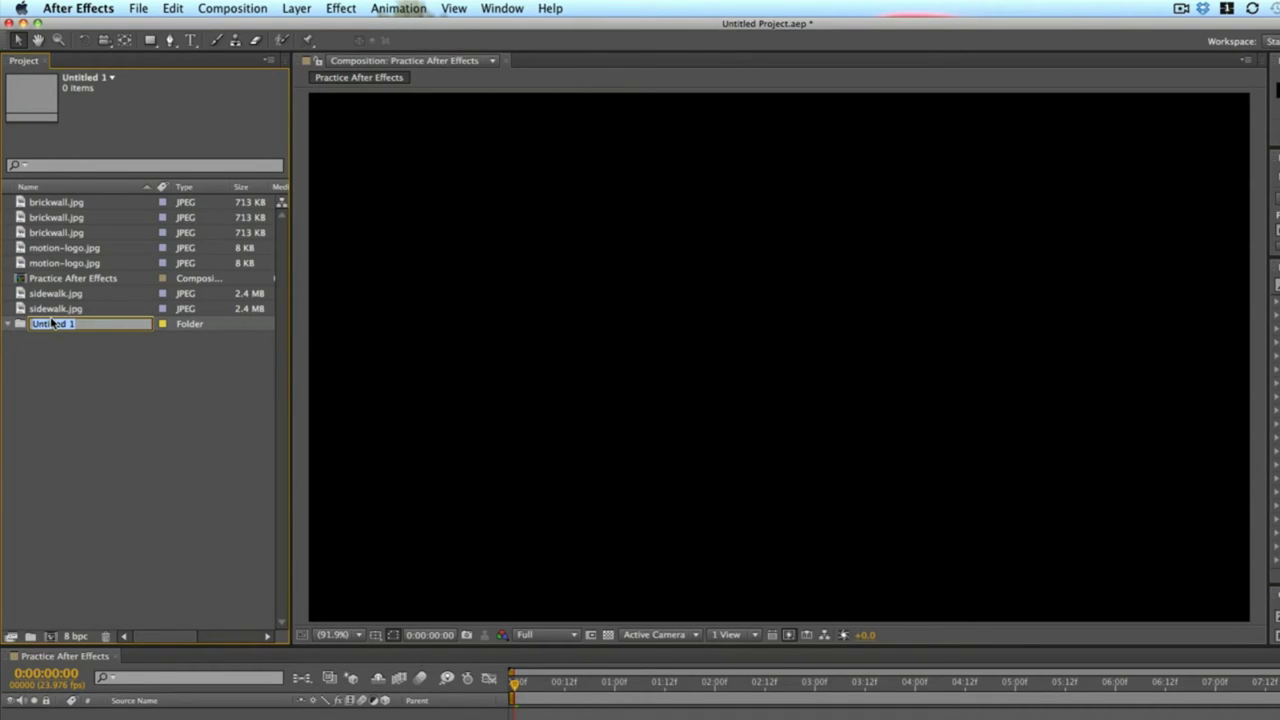
left_click(47, 359)
left_click(35, 326)
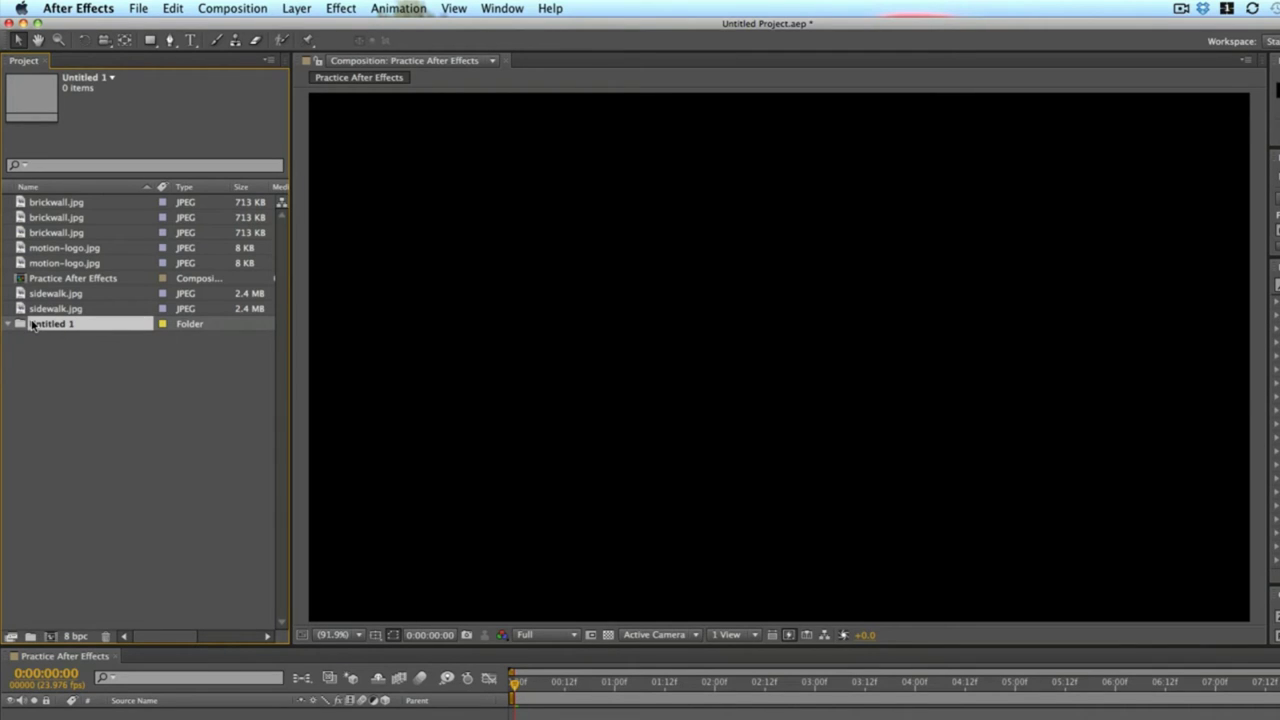
key("Return")
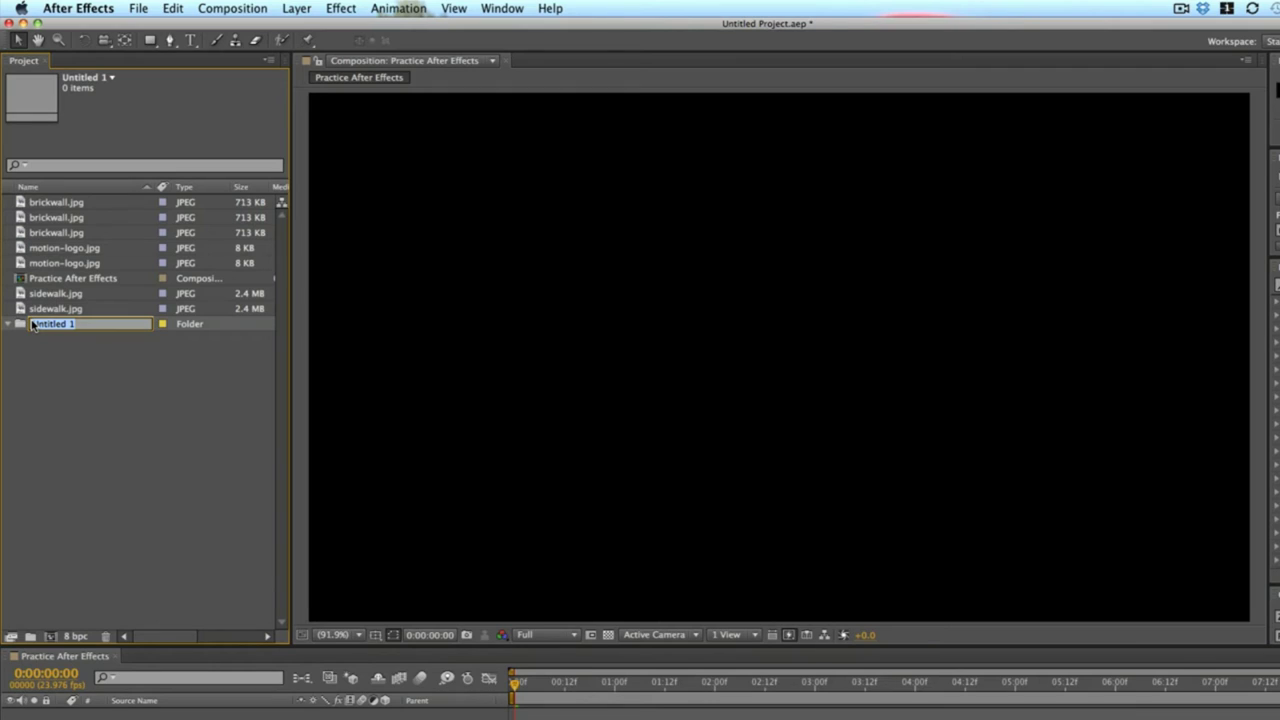
type("Textures")
key("Return")
Step: Move all the brickwall, motion-logo and sidewalk images into the Textures folder and collapse it
left_click(44, 309)
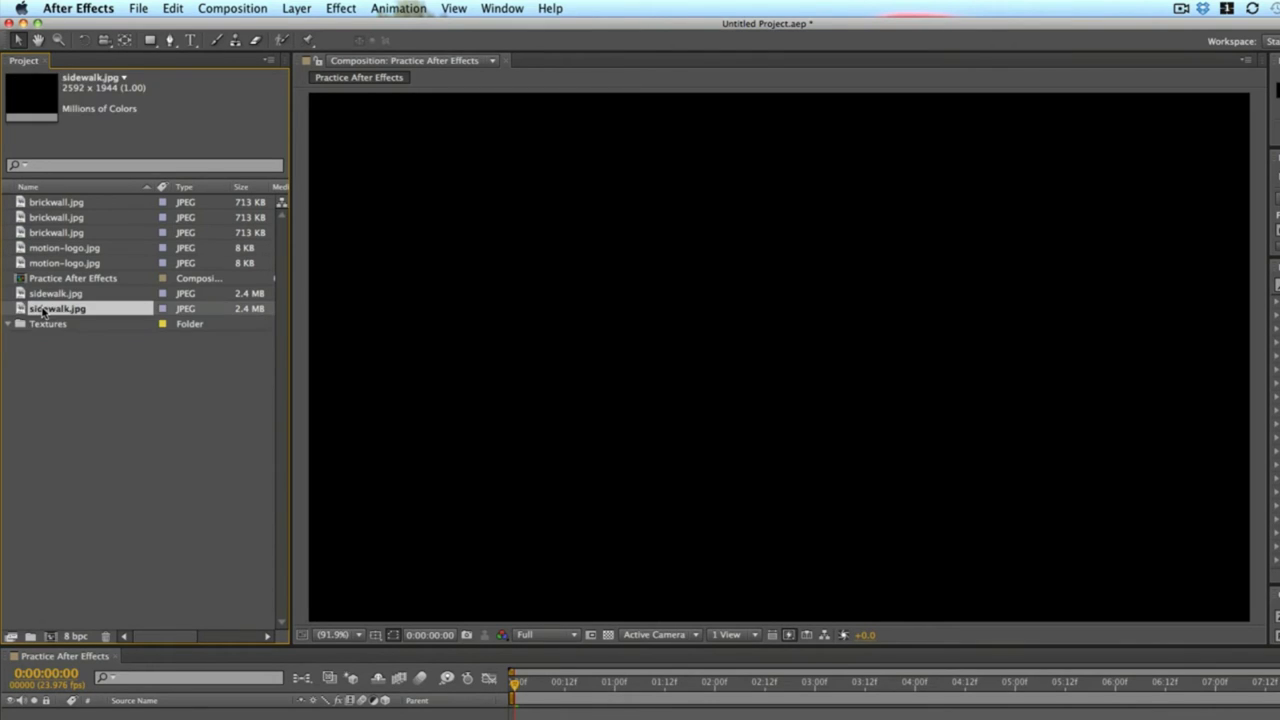
left_click(58, 294, "super")
left_click(72, 264, "super")
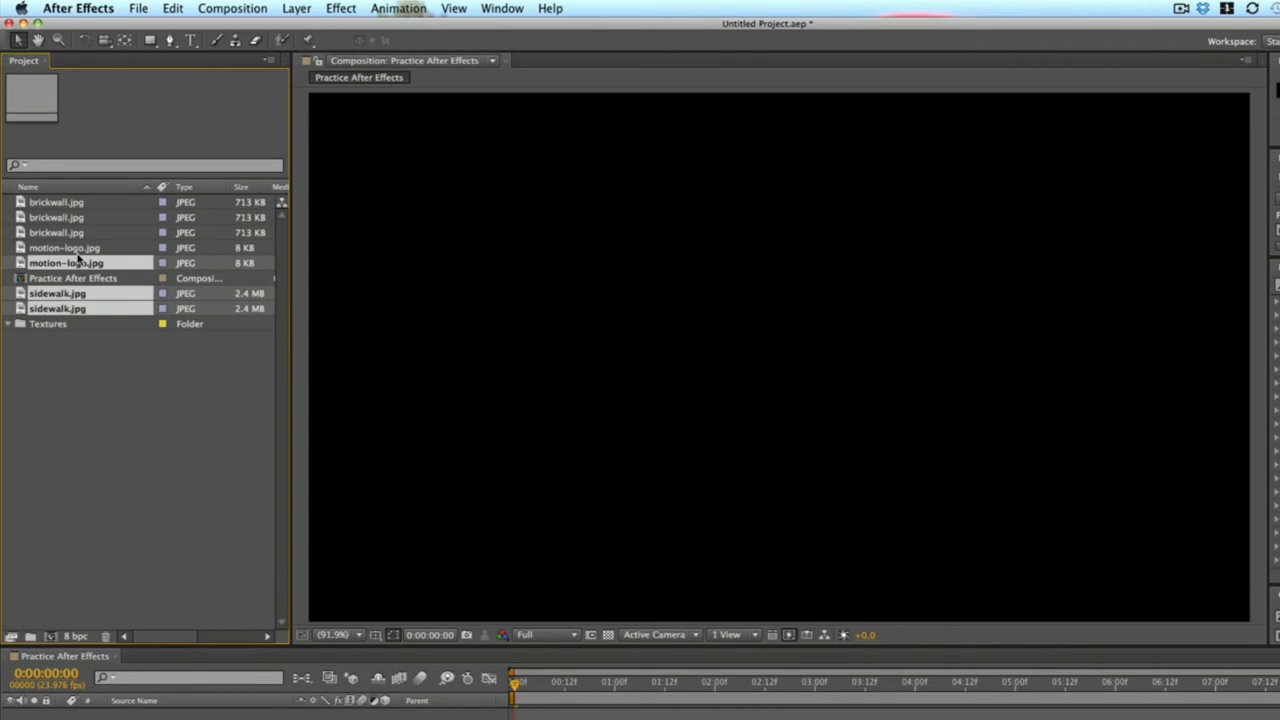
left_click(80, 249, "super")
left_click(73, 234, "super")
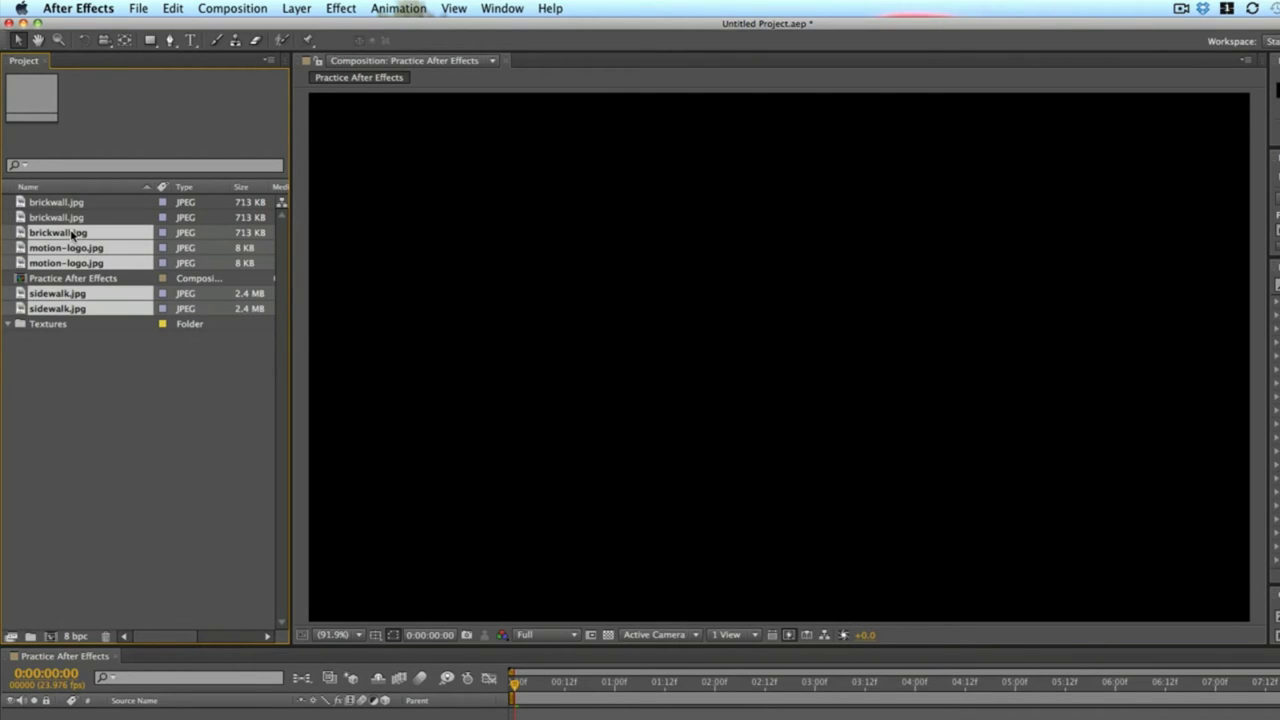
left_click(78, 218, "super")
left_click(80, 203, "super")
left_click_drag(70, 267, 60, 326)
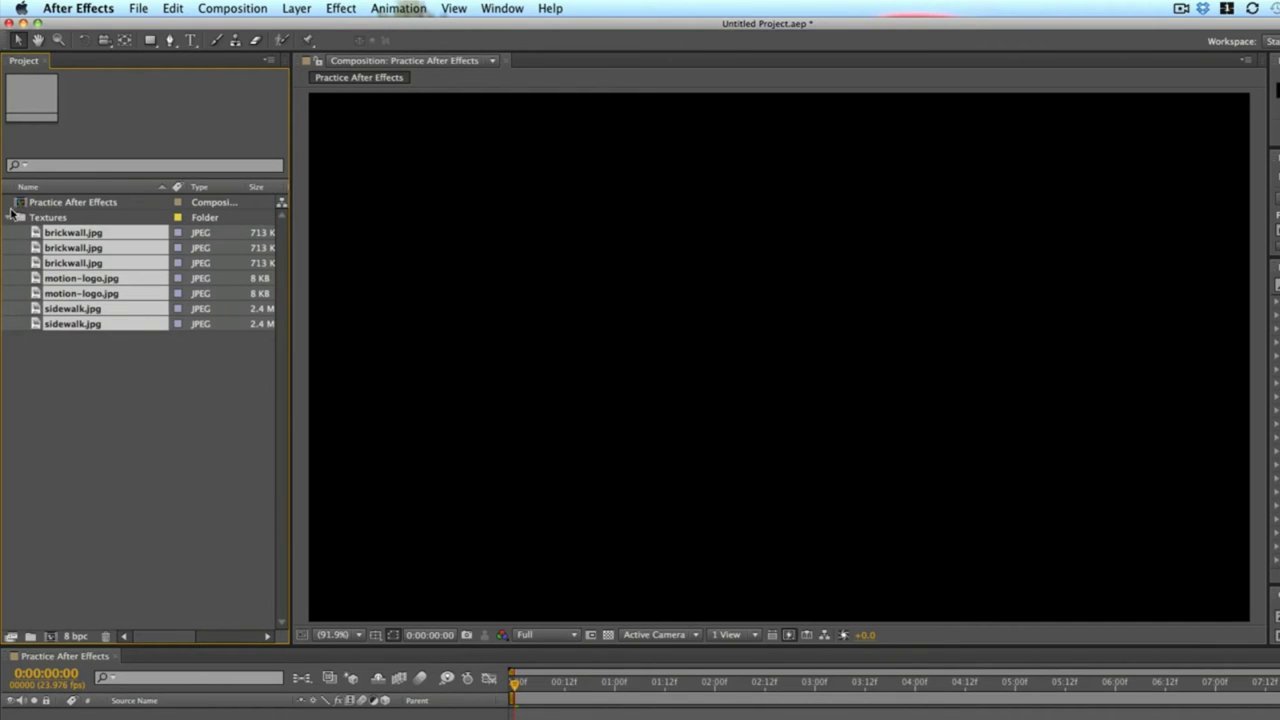
left_click(9, 217)
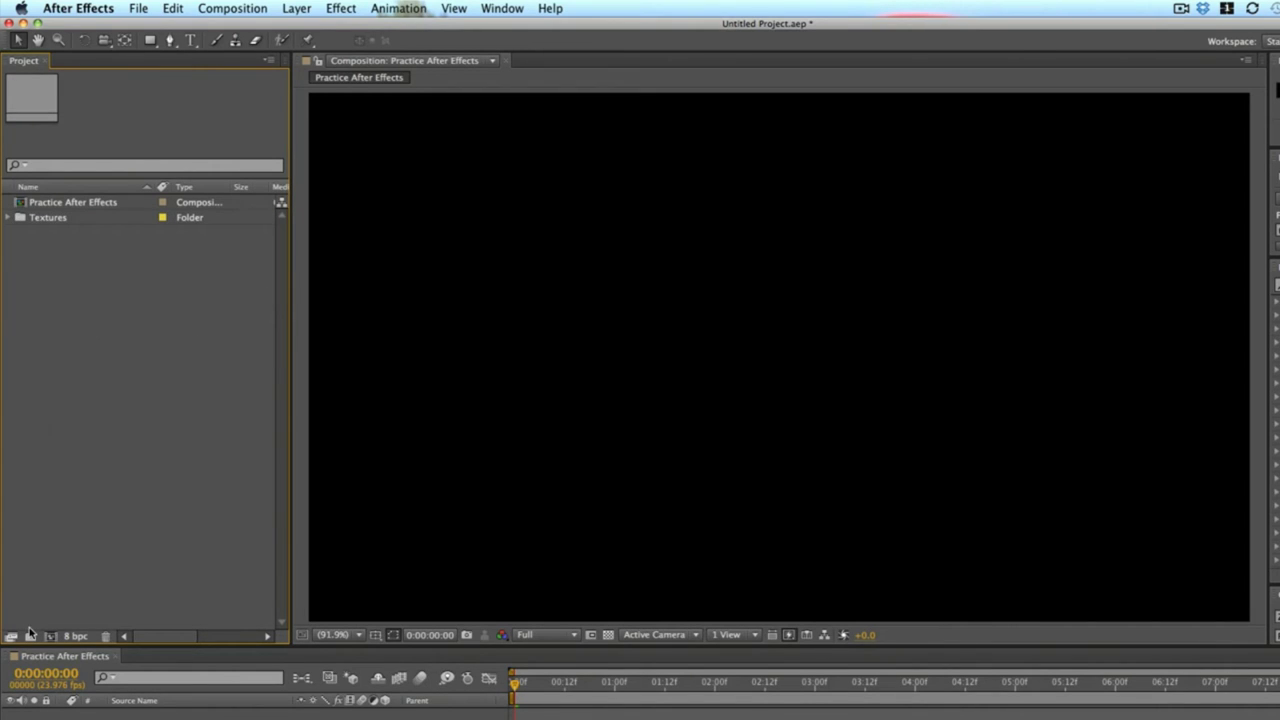
Step: Create a second project folder named Compositions
right_click(42, 604)
right_click(77, 462)
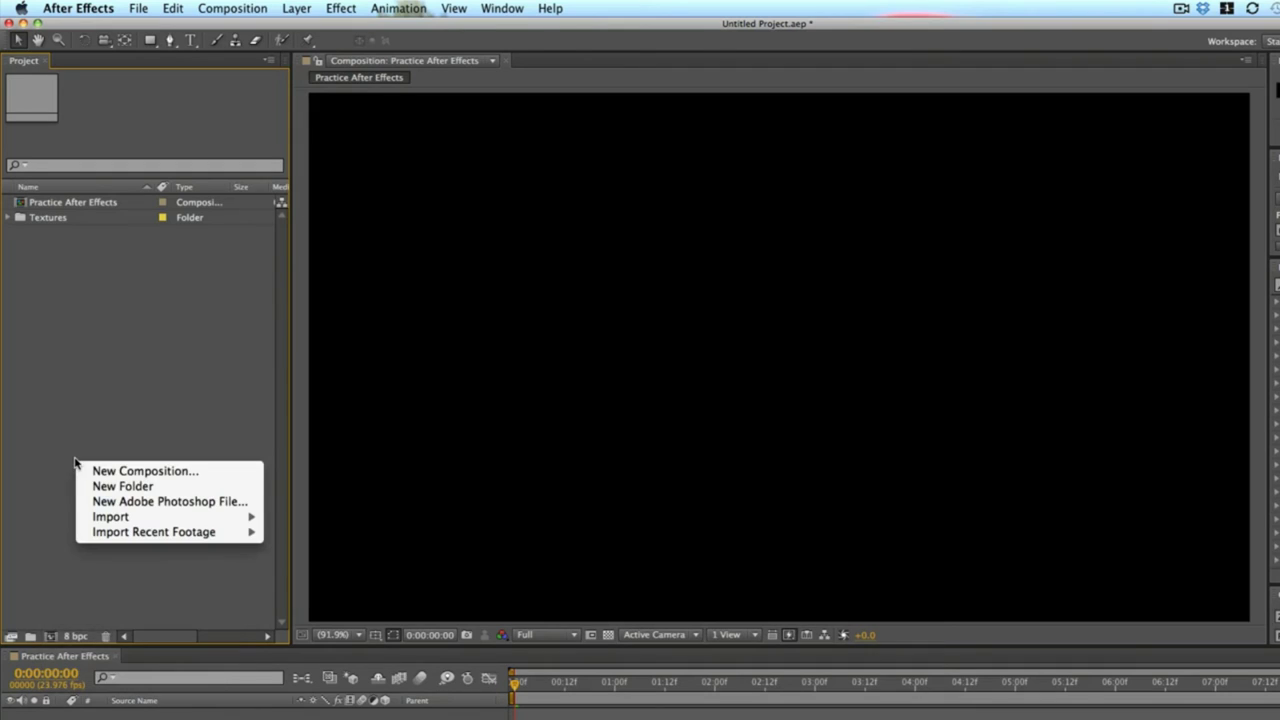
left_click(104, 487)
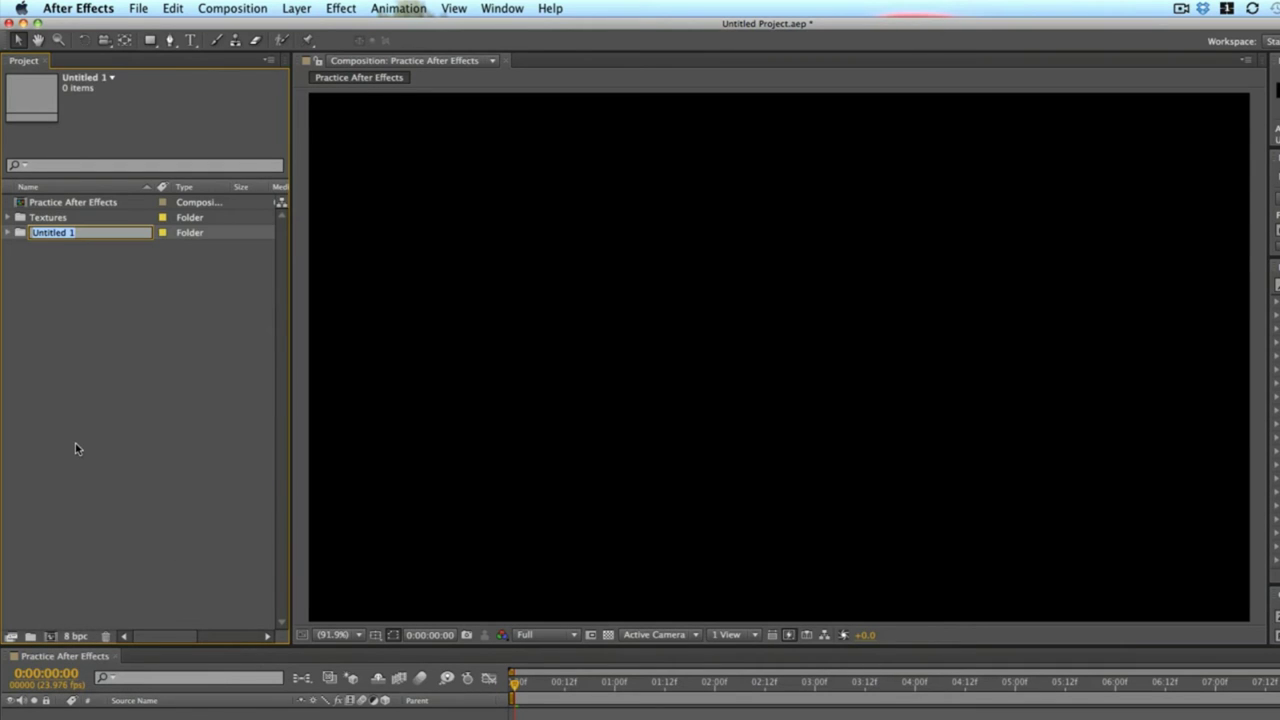
type("Compositions")
key("Return")
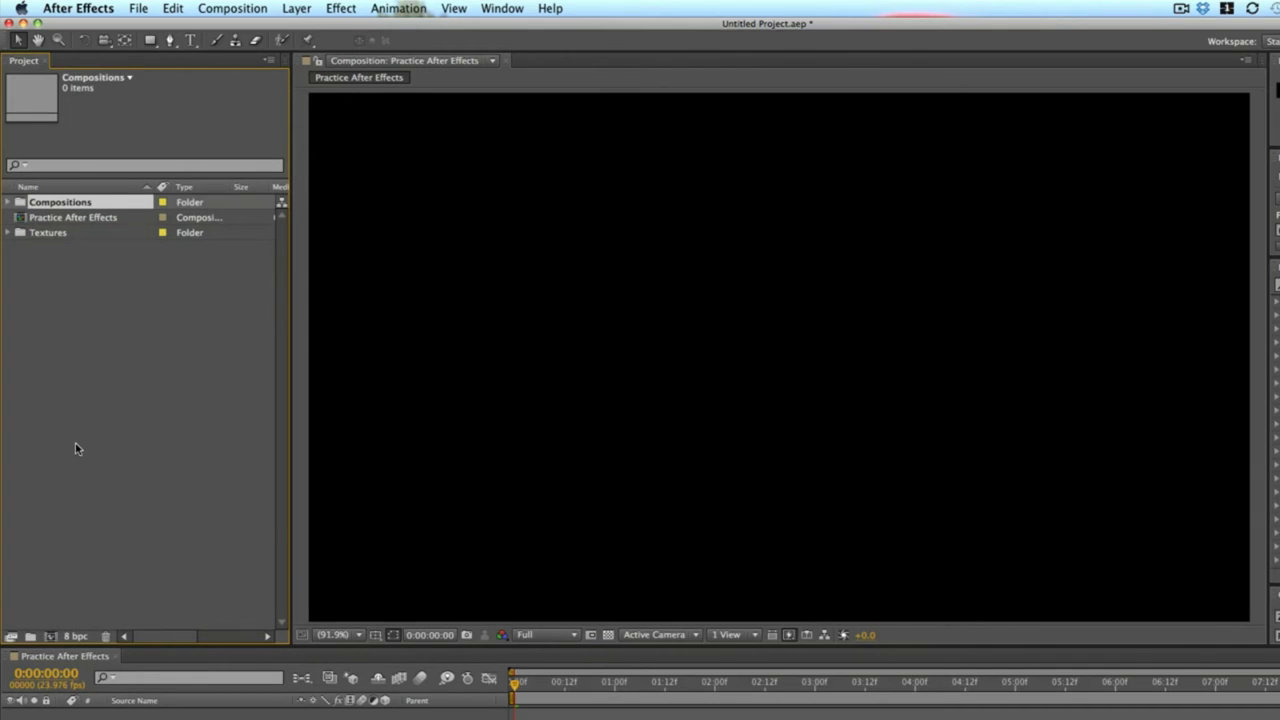
Step: Move the Practice After Effects composition into the Compositions folder
left_click(48, 232)
left_click(72, 217)
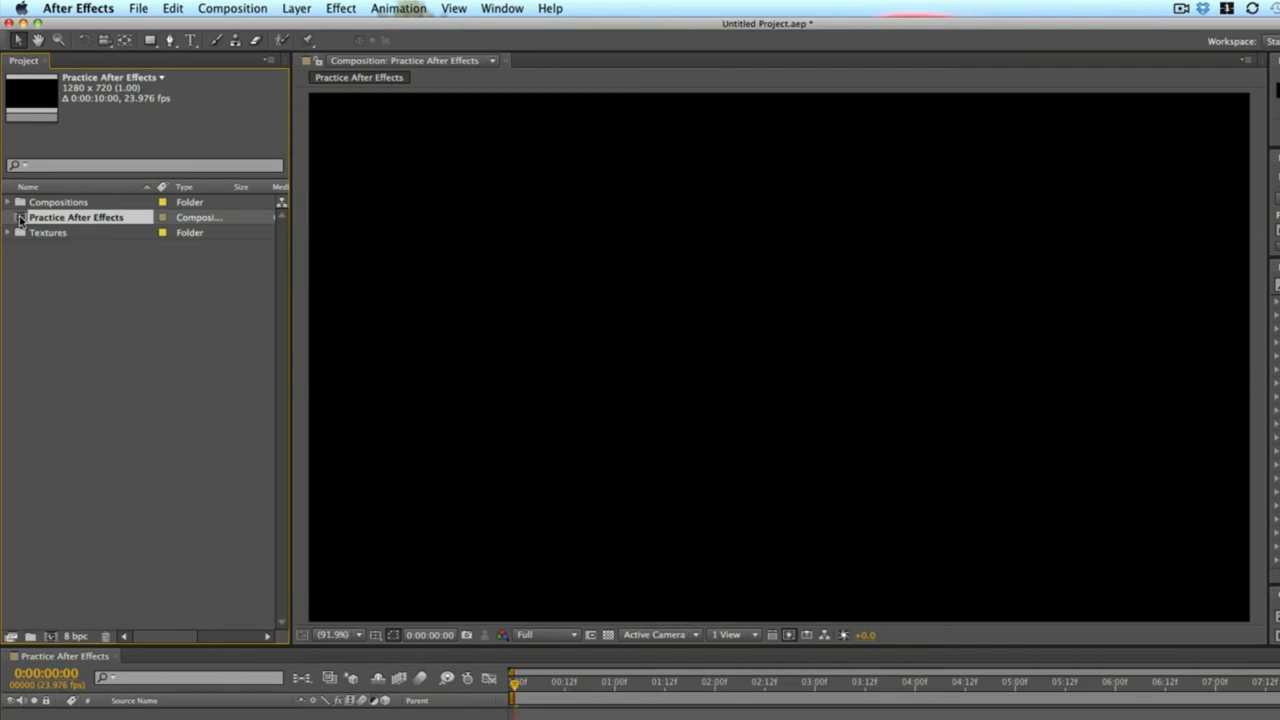
left_click_drag(20, 217, 32, 202)
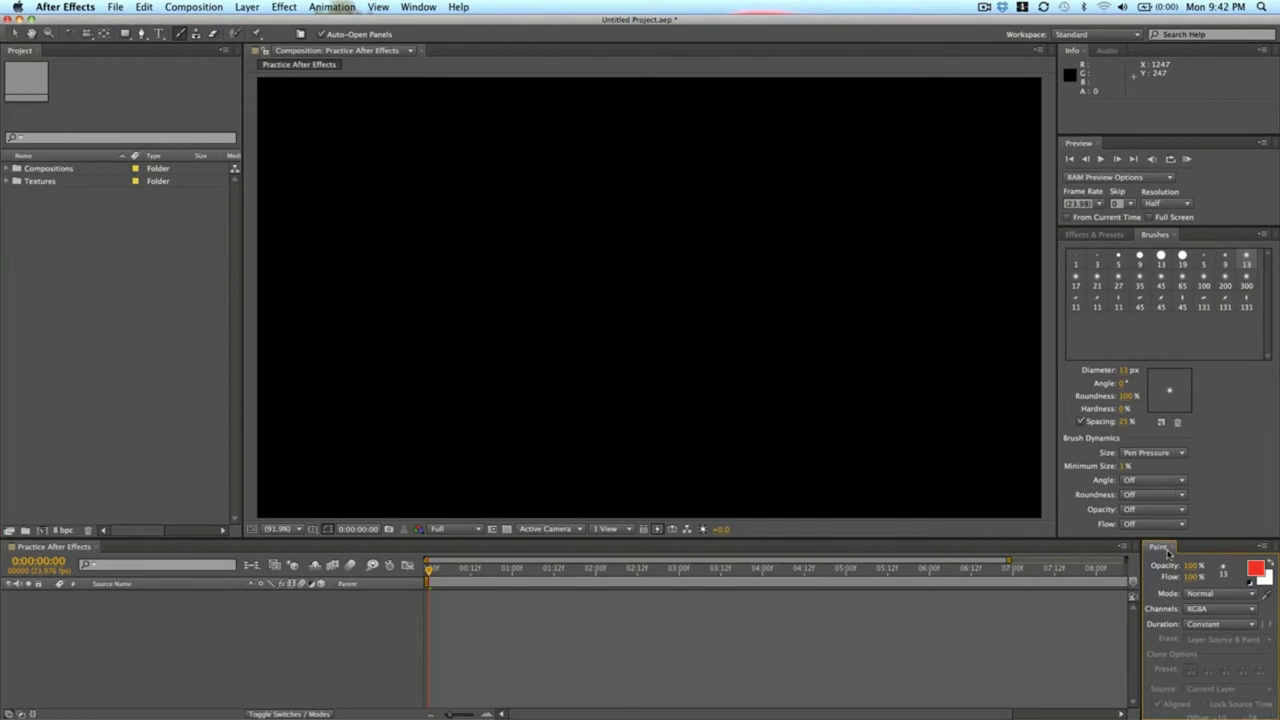
Step: Select the star's solid layer, then the "This is some text" layer, and turn on the text layer's visibility
left_click(134, 240)
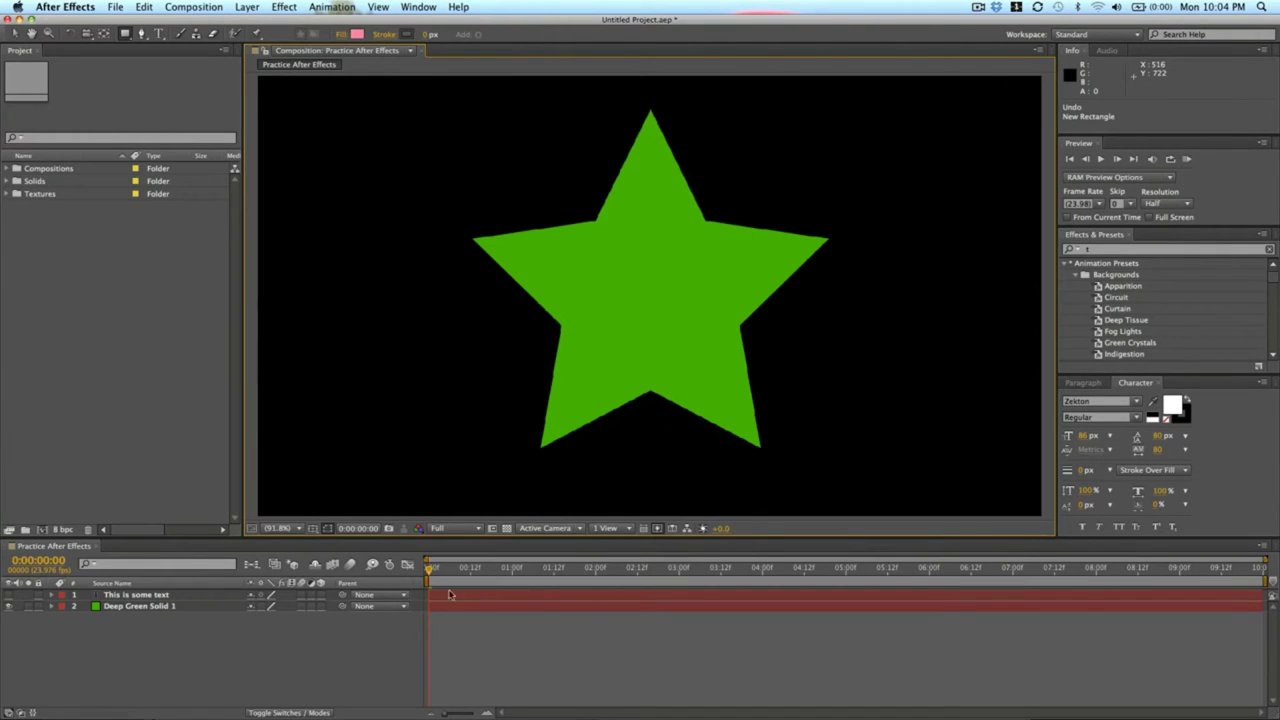
left_click(145, 607)
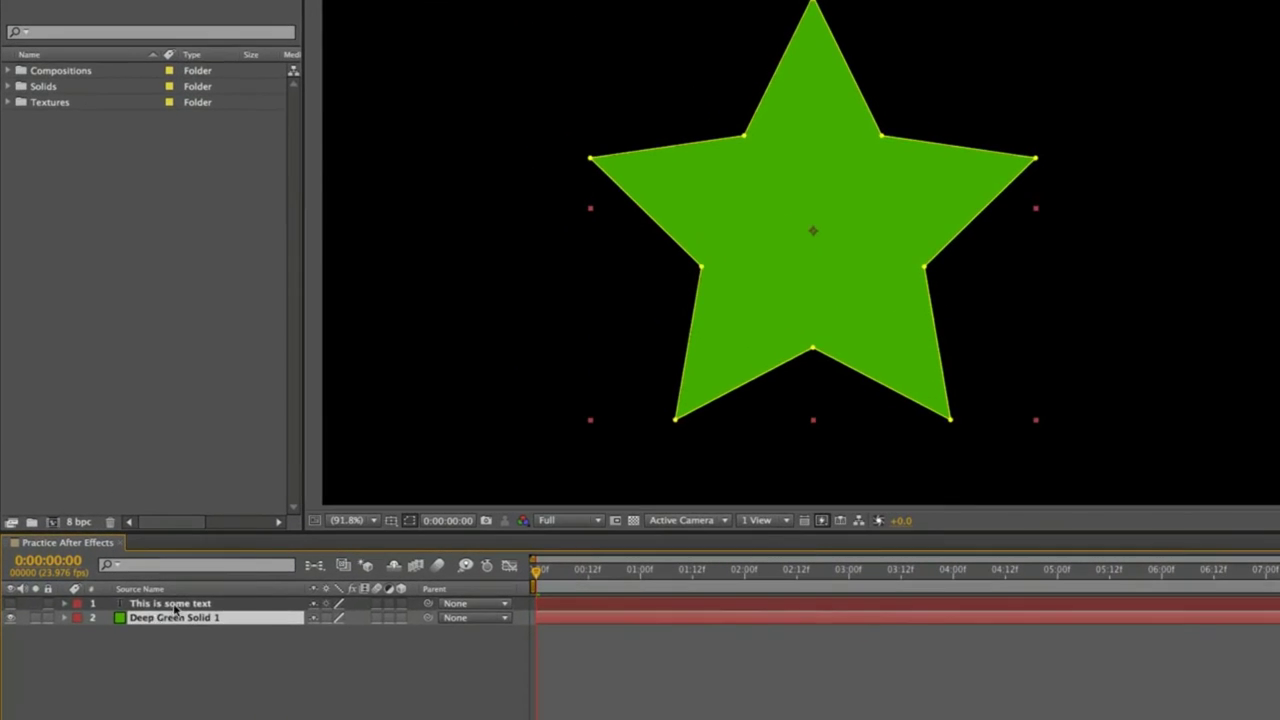
left_click(175, 604)
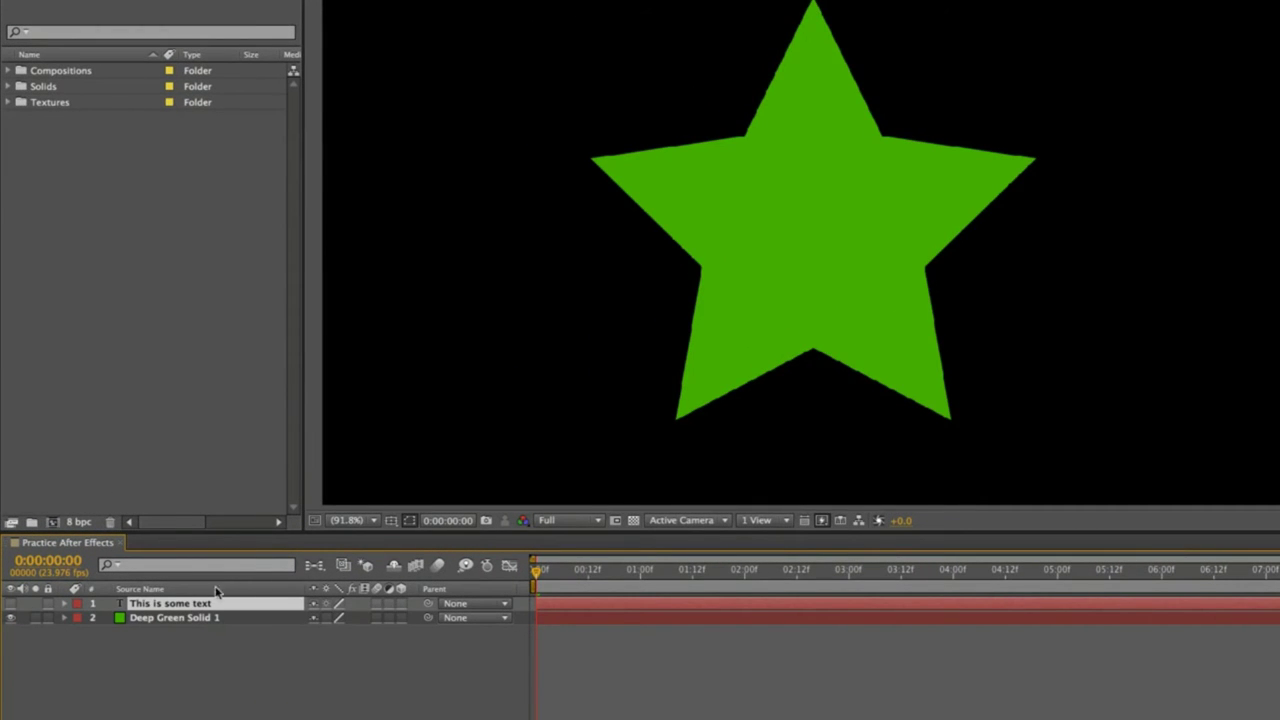
left_click(11, 604)
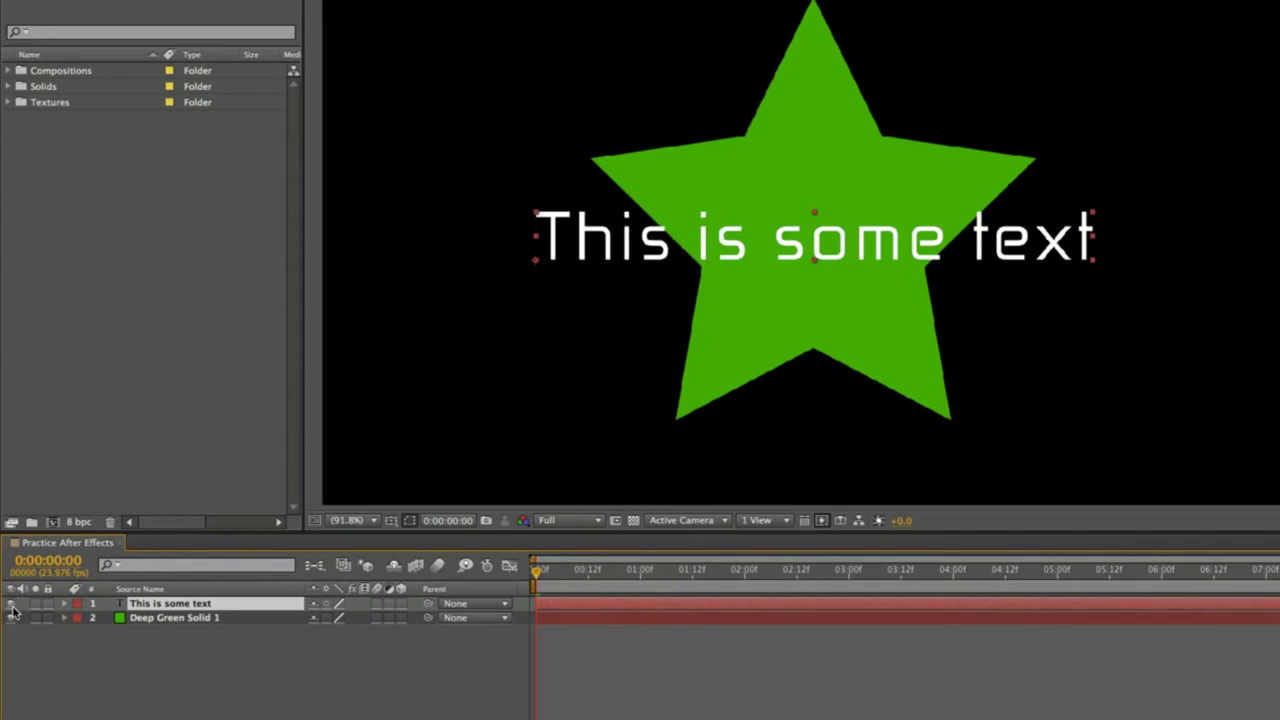
Step: Toggle the visibility of the green star and text layers, ending with only the star shown
left_click(11, 617)
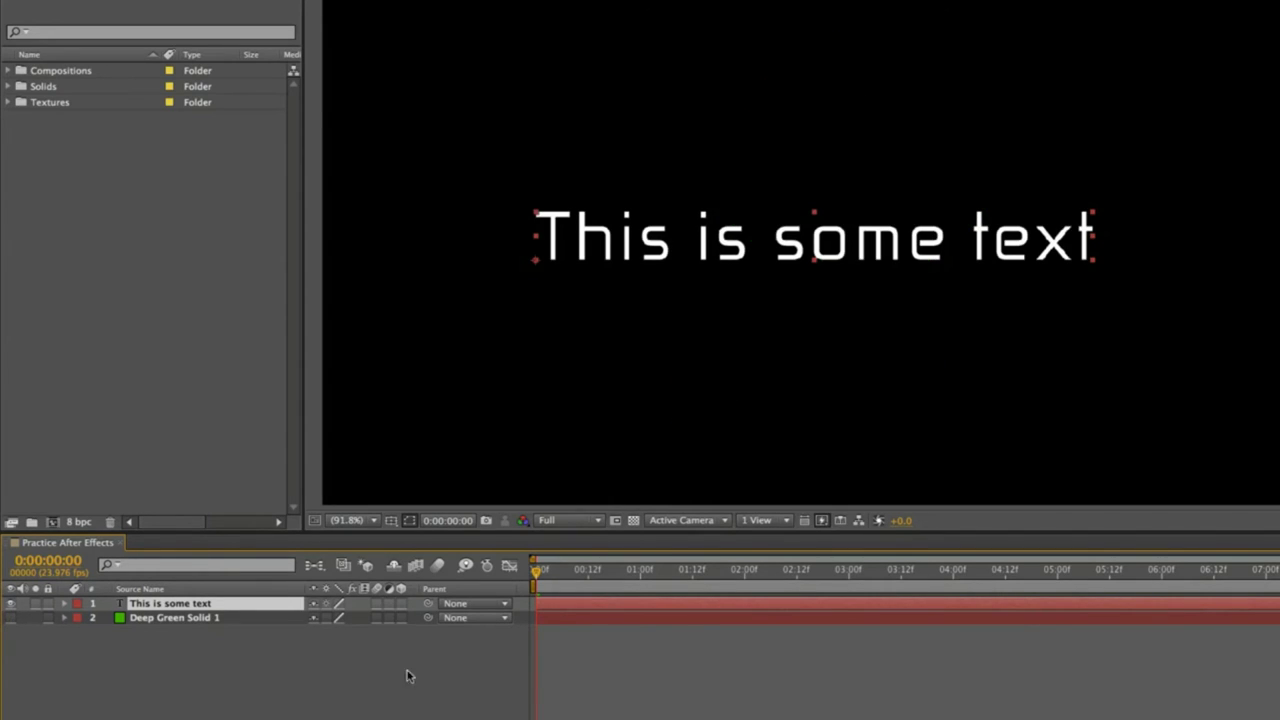
left_click(91, 657)
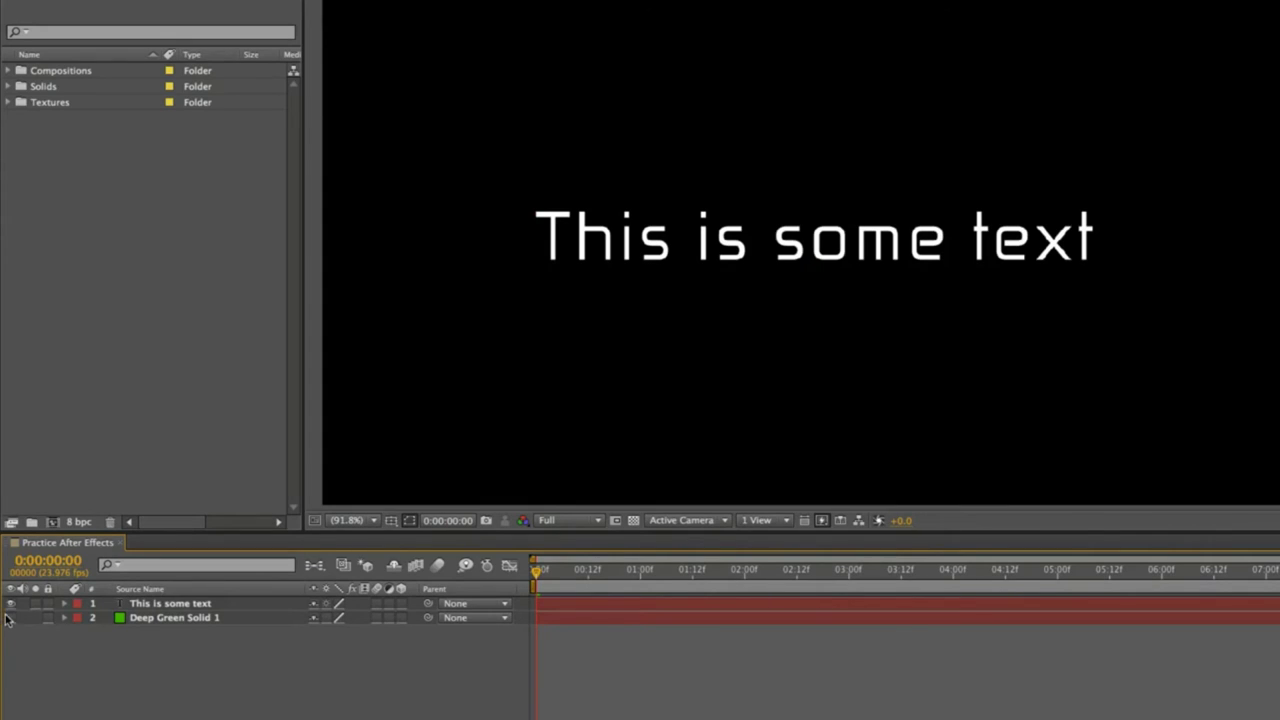
left_click(11, 617)
left_click(11, 604)
left_click(11, 604)
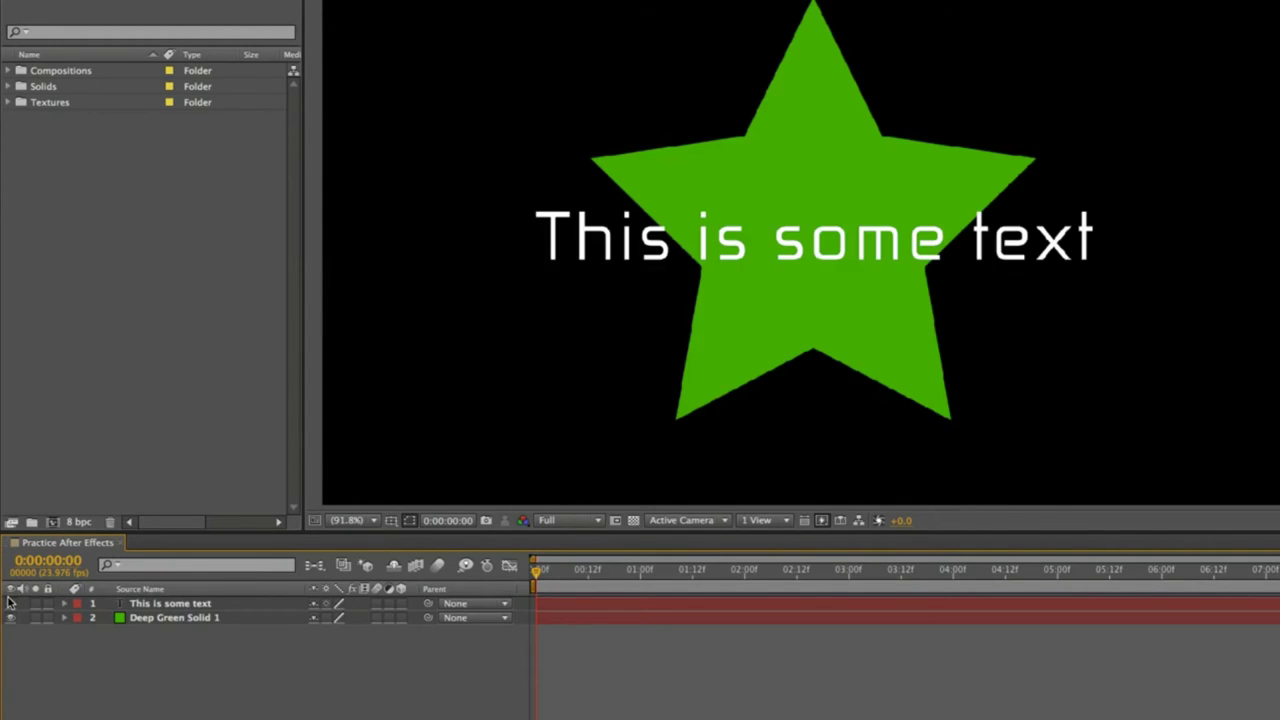
left_click(11, 604)
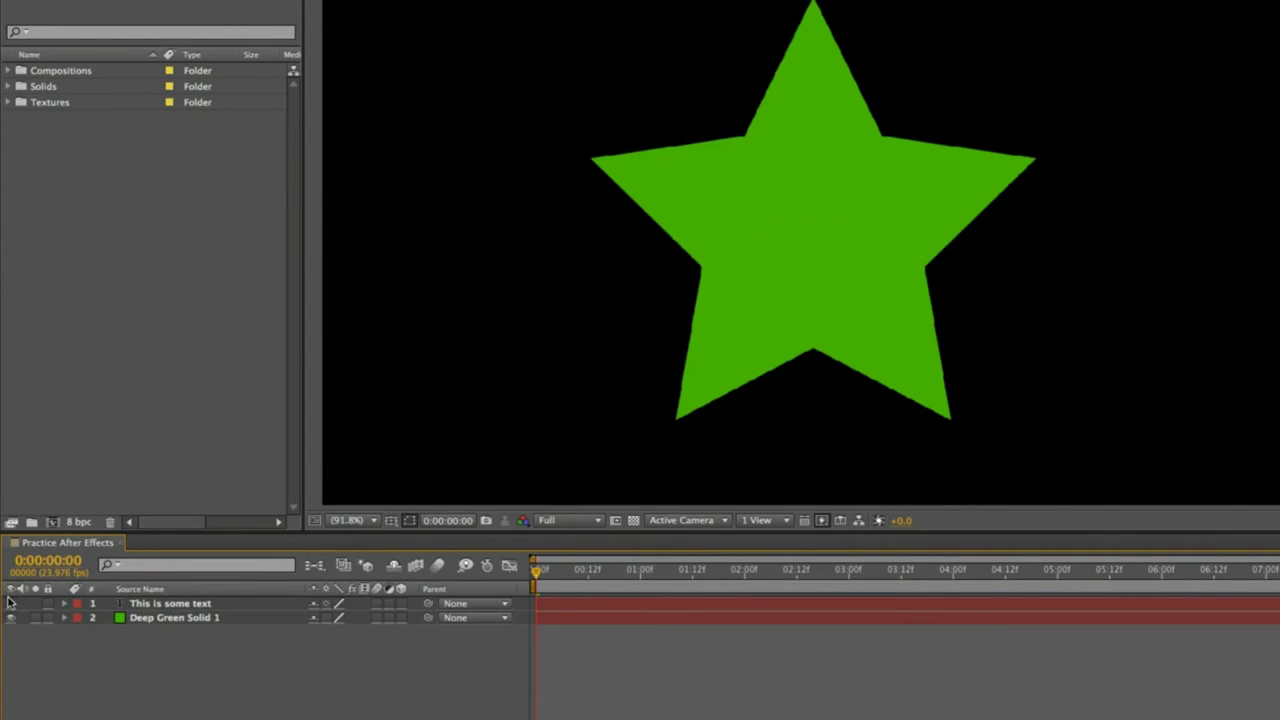
Step: Rename the Deep Green Solid 1 layer to Green Star
left_click(184, 617)
key("Return")
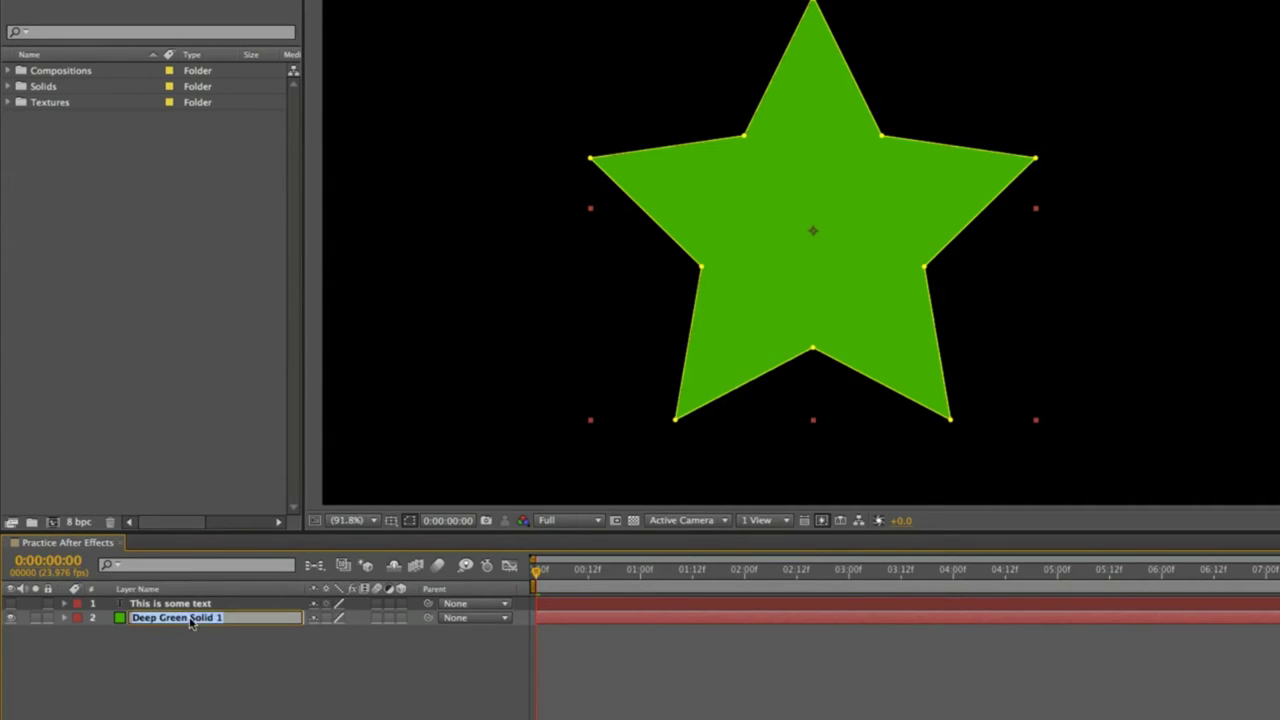
key("Return")
left_click(191, 636)
left_click(208, 603)
double_click(206, 618)
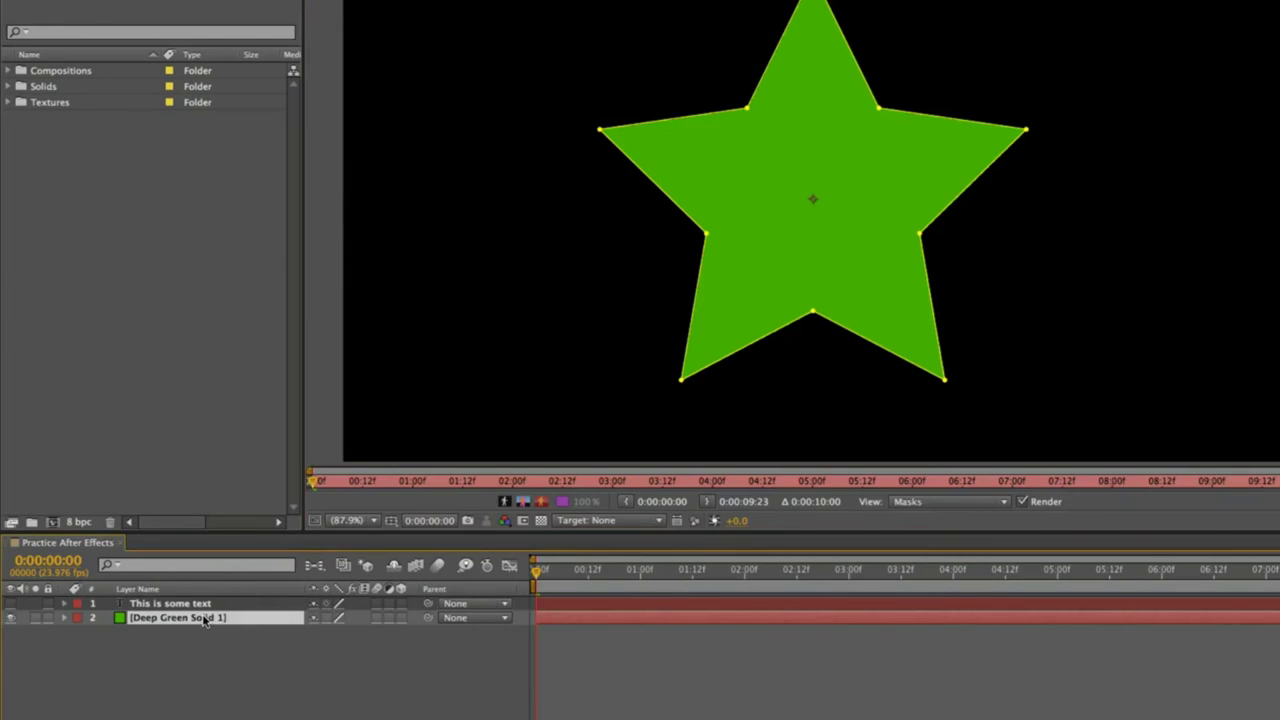
key("Return")
type("G")
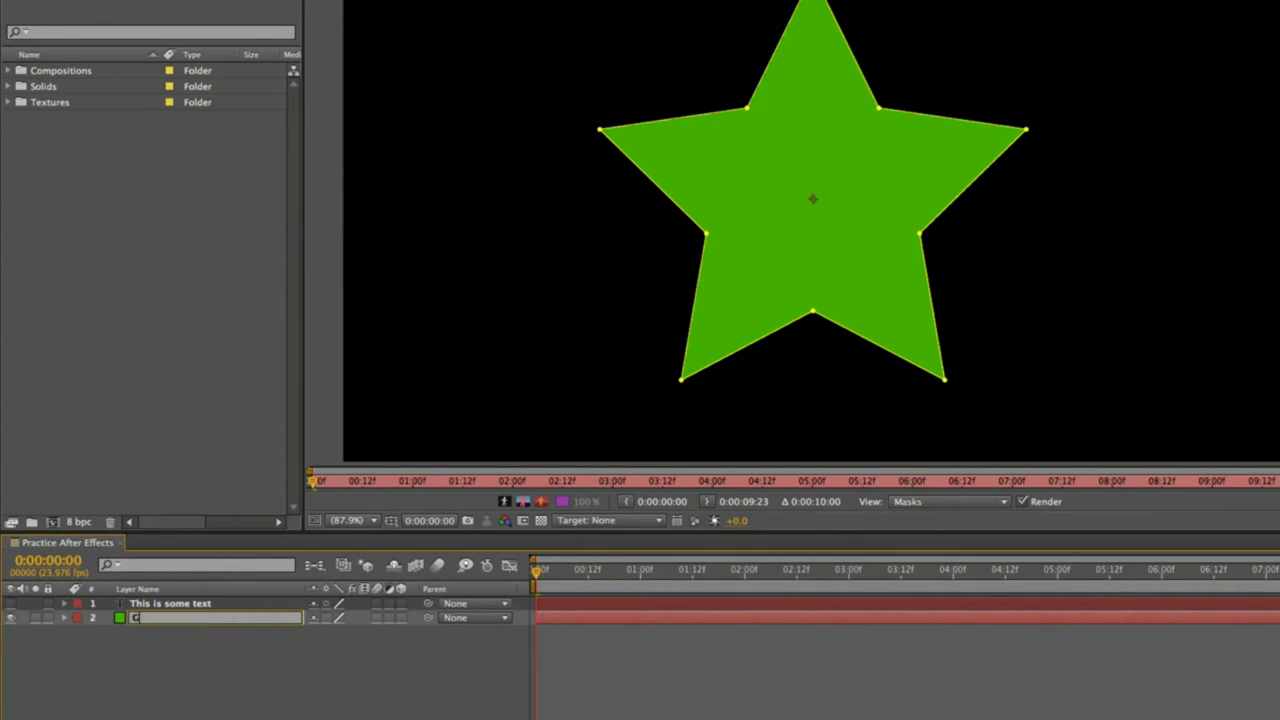
type("reen Star")
key("Return")
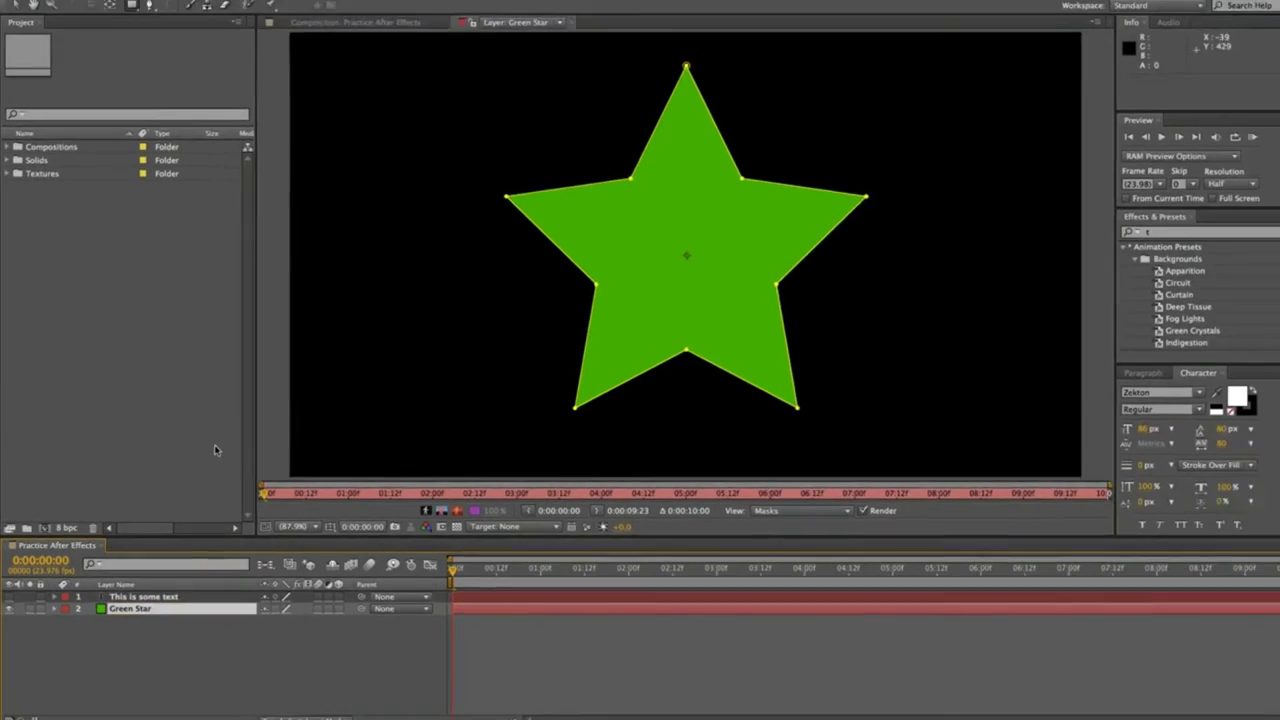
Step: Switch between the Green Star layer view and the Practice After Effects composition view, ending on the composition with nothing selected
left_click(364, 23)
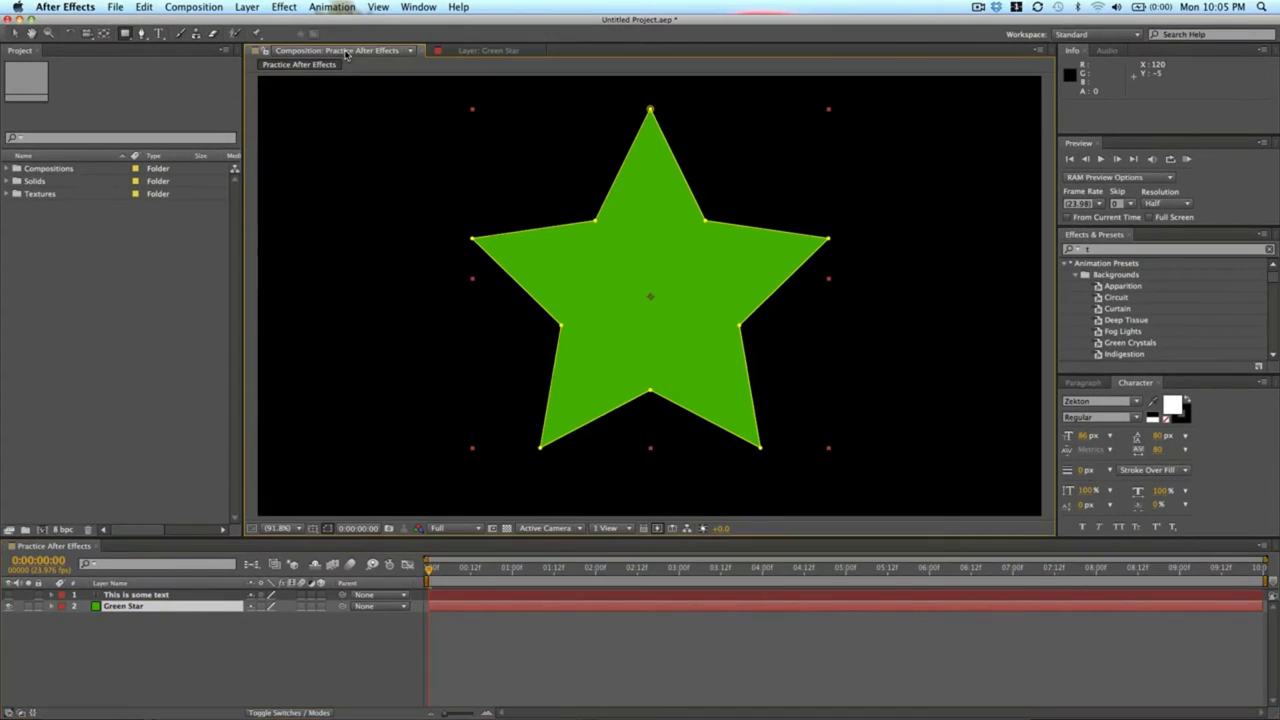
double_click(172, 610)
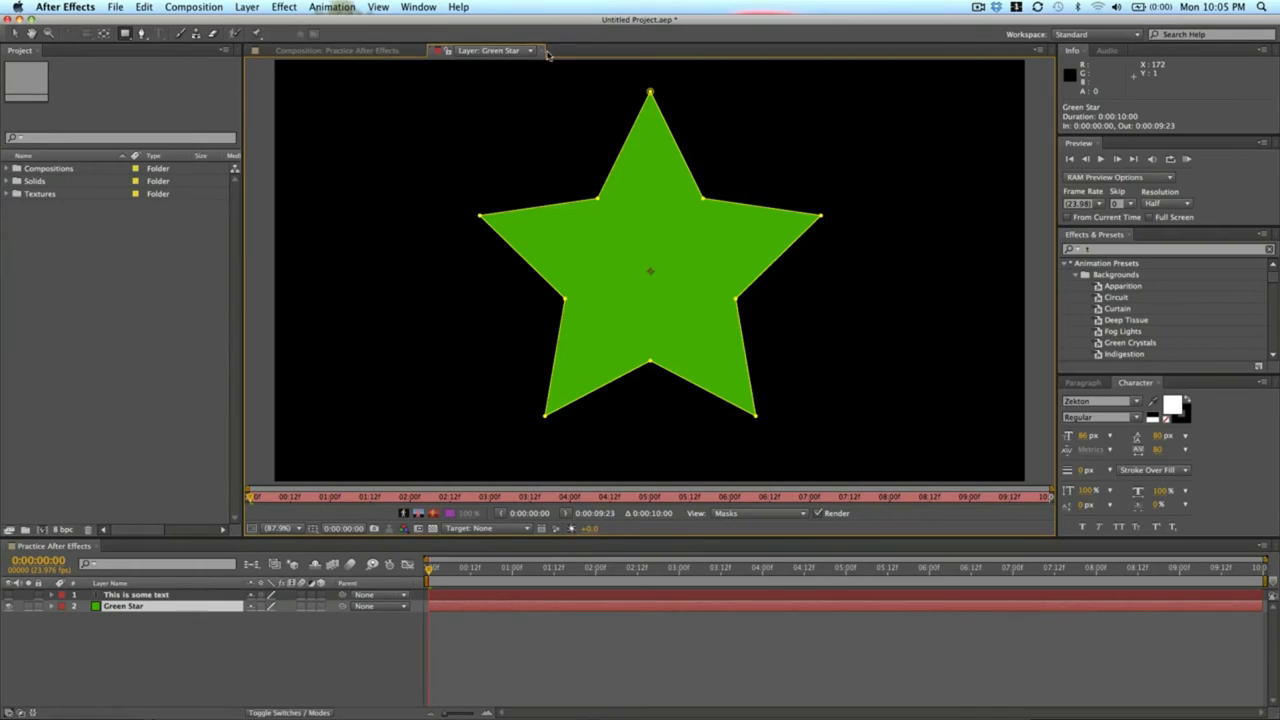
left_click(349, 53)
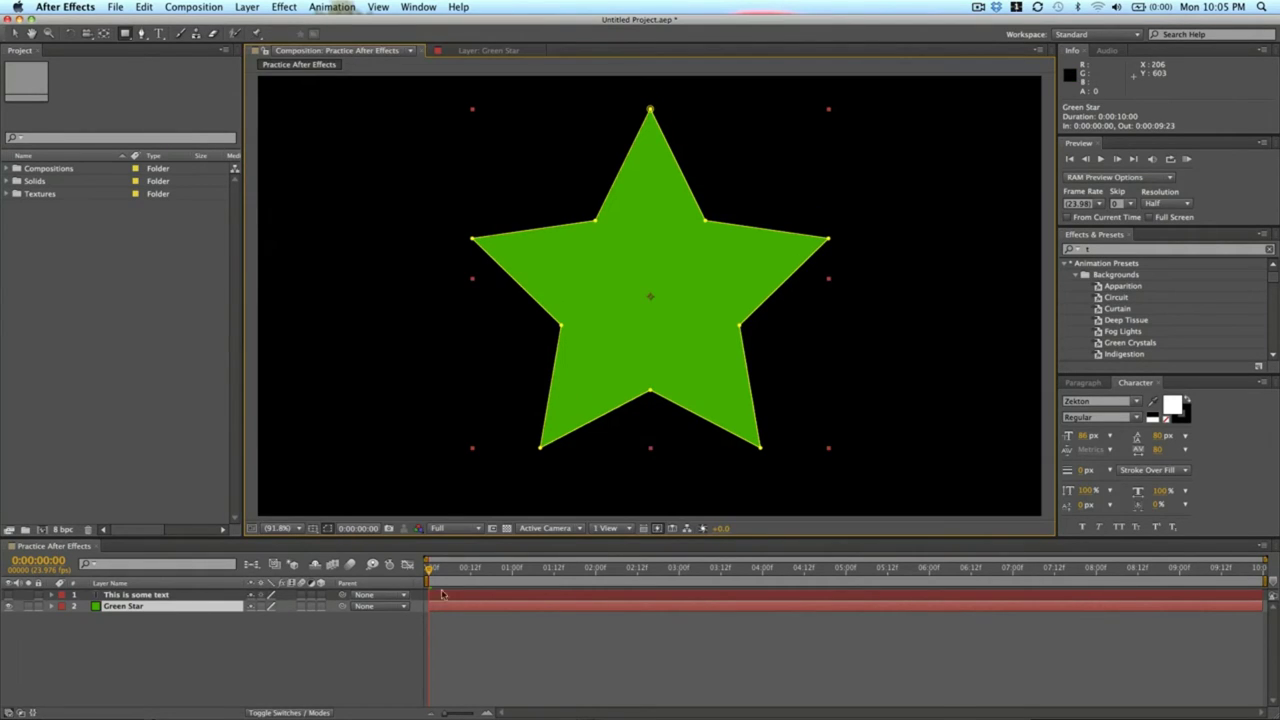
left_click(481, 640)
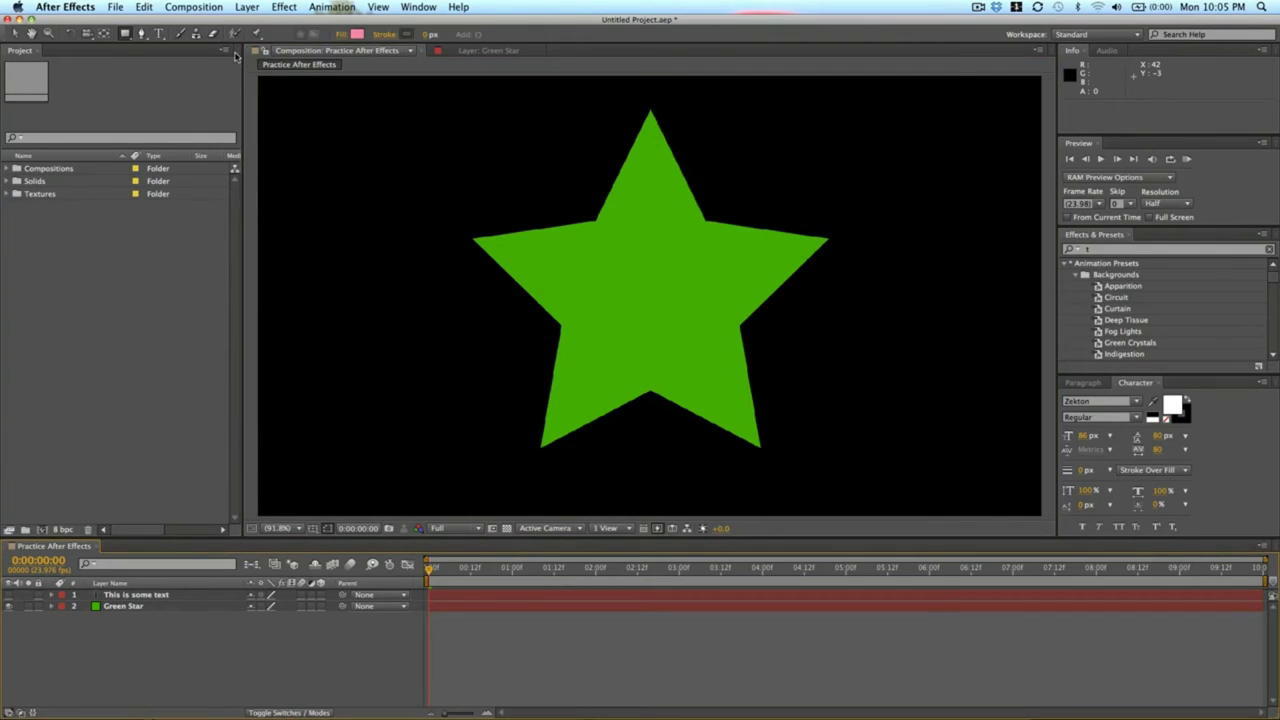
Step: Move the green star slightly left and down with the Selection tool and deselect it
left_click(15, 35)
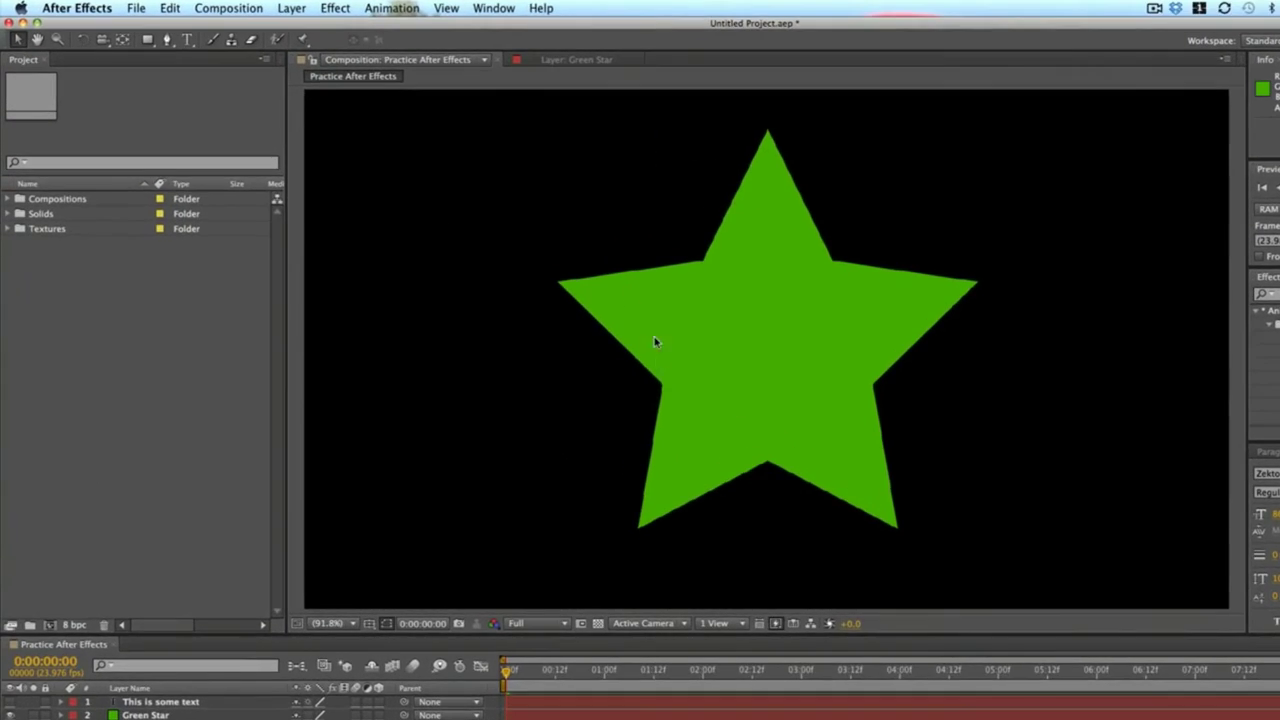
left_click(814, 291)
left_click_drag(814, 291, 757, 234)
left_click(1091, 251)
Step: Show the text layer, then reposition the text up to the star's tip and the star slightly further left and down
left_click(8, 705)
left_click(756, 360)
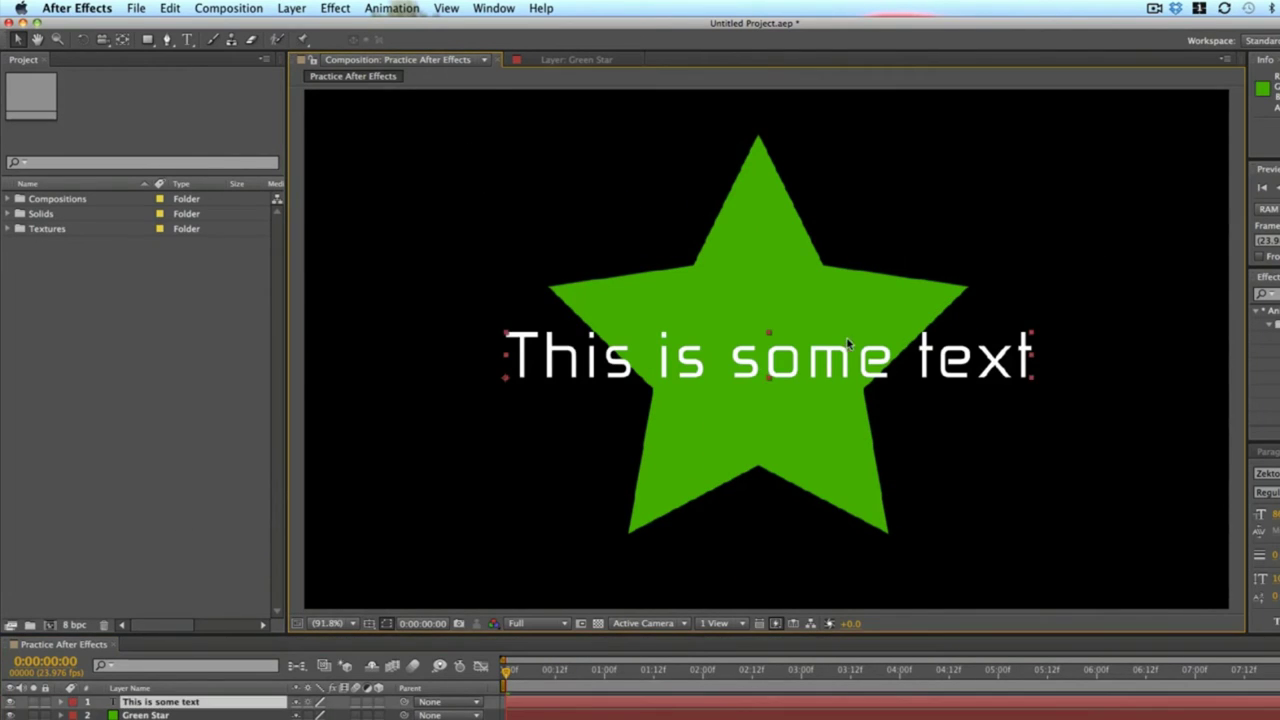
left_click(806, 270)
left_click_drag(936, 320, 778, 152)
left_click_drag(797, 329, 742, 332)
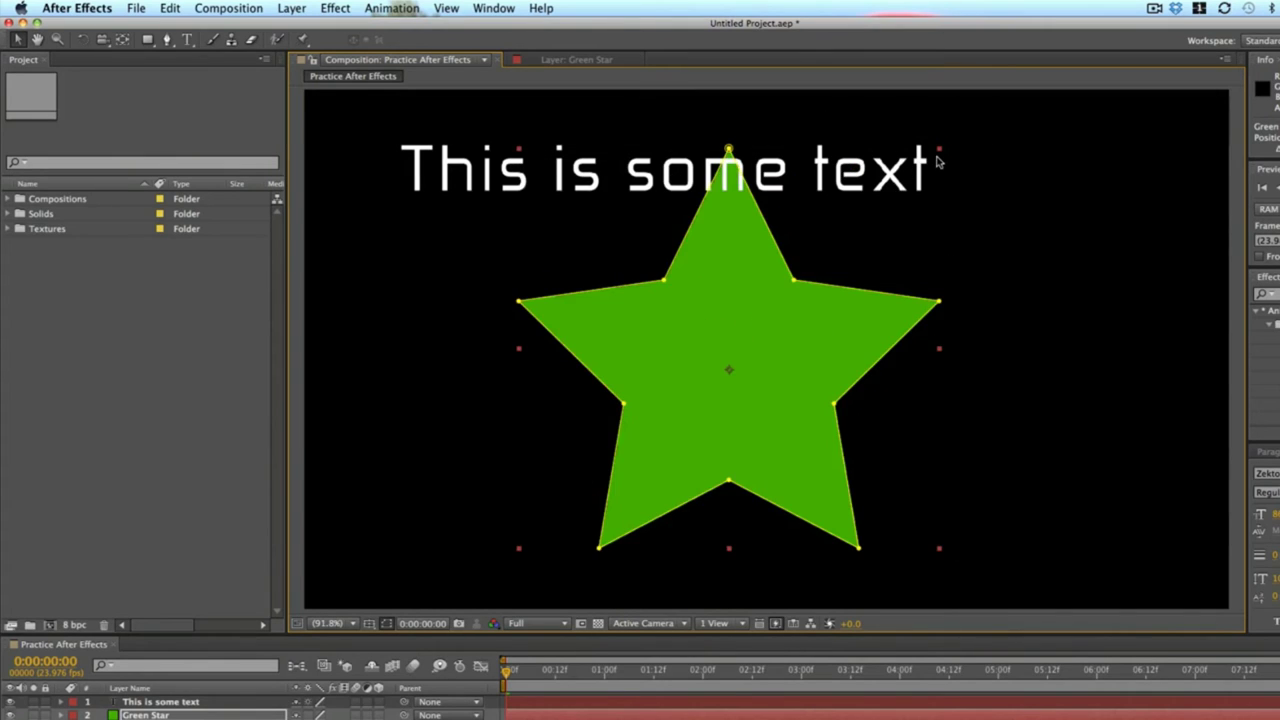
Step: Scale the green star down slightly in proportion, undoing a first squashed attempt, and select the text
left_click_drag(941, 152, 754, 248)
key("super+z")
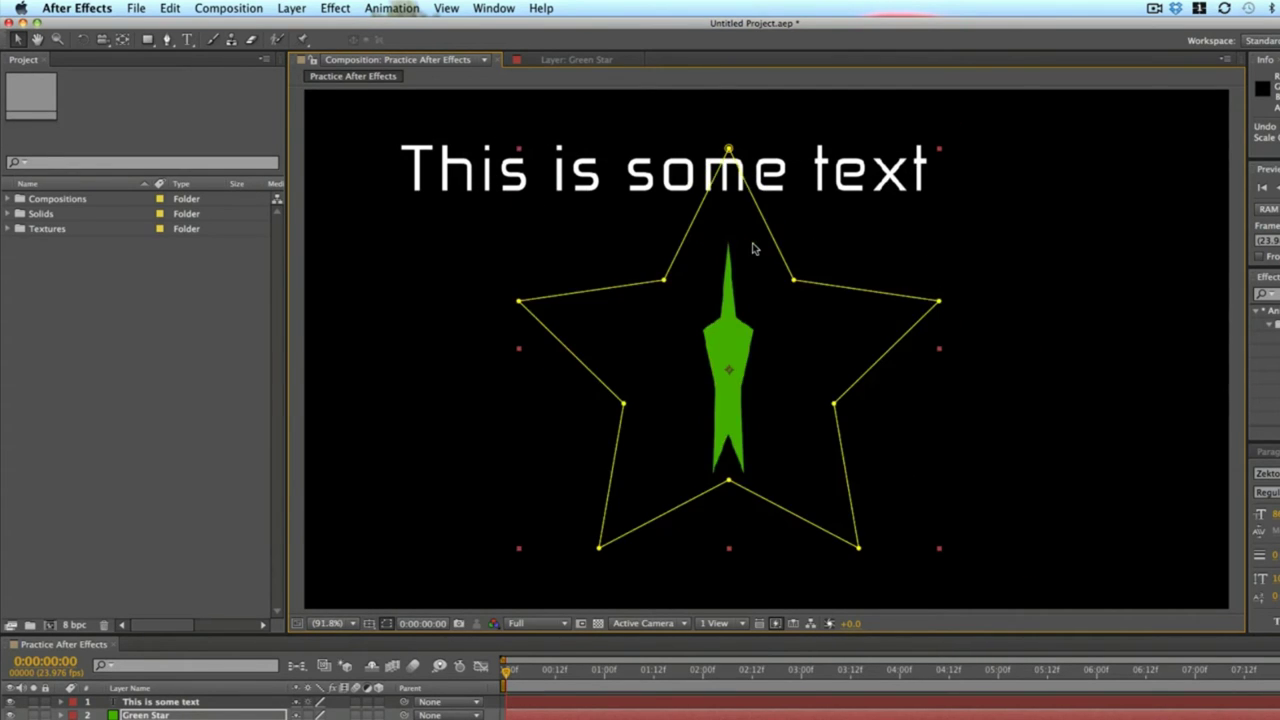
left_click(938, 160)
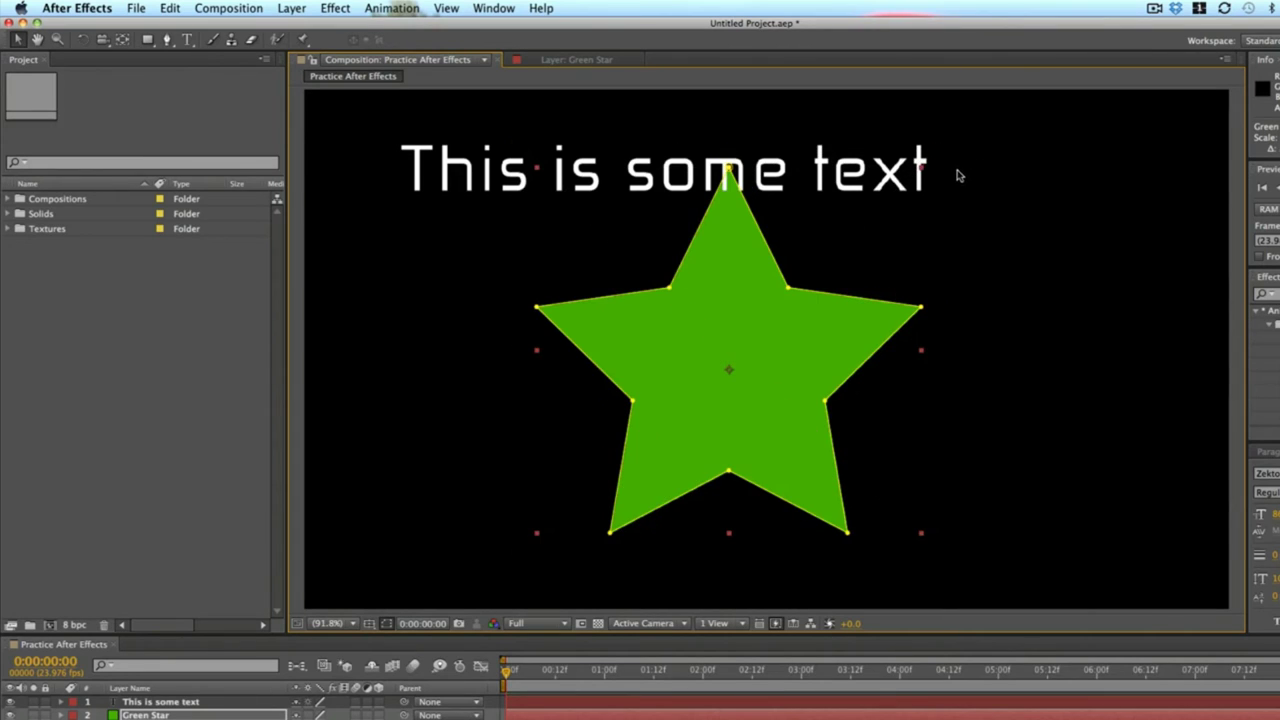
left_click(510, 186)
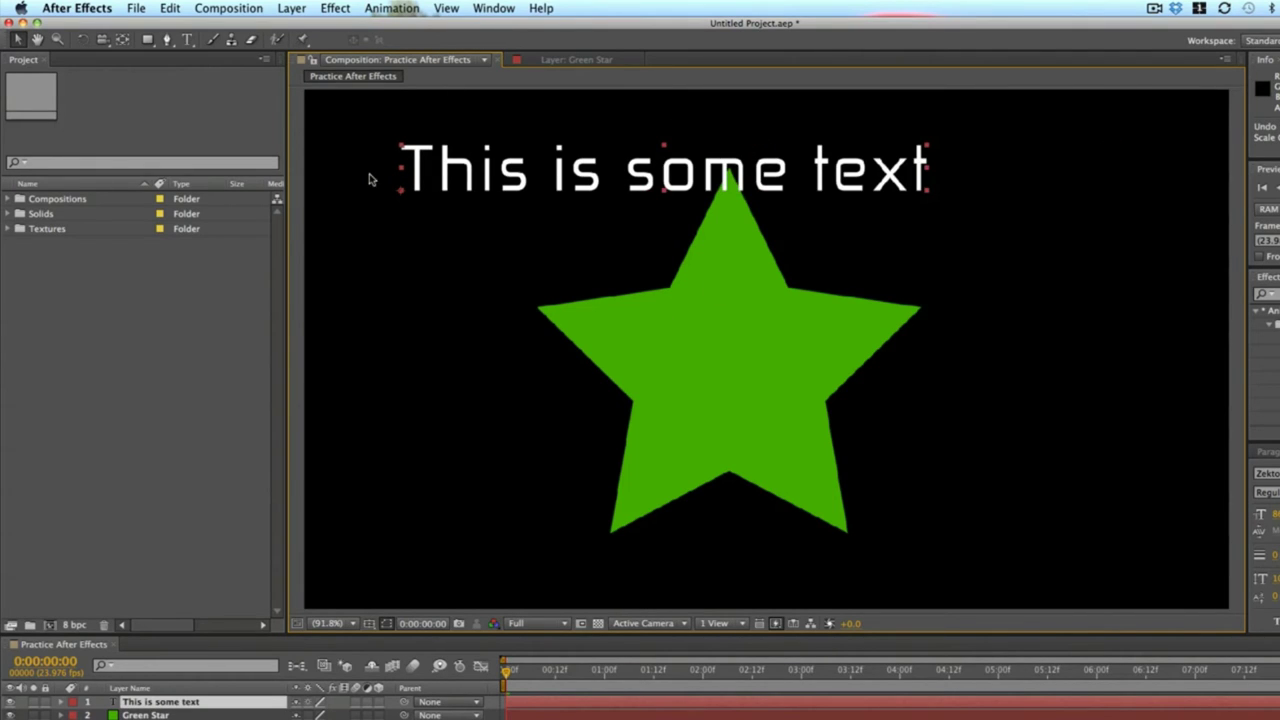
Step: Pan the composition view around with the Hand tool
left_click(37, 39)
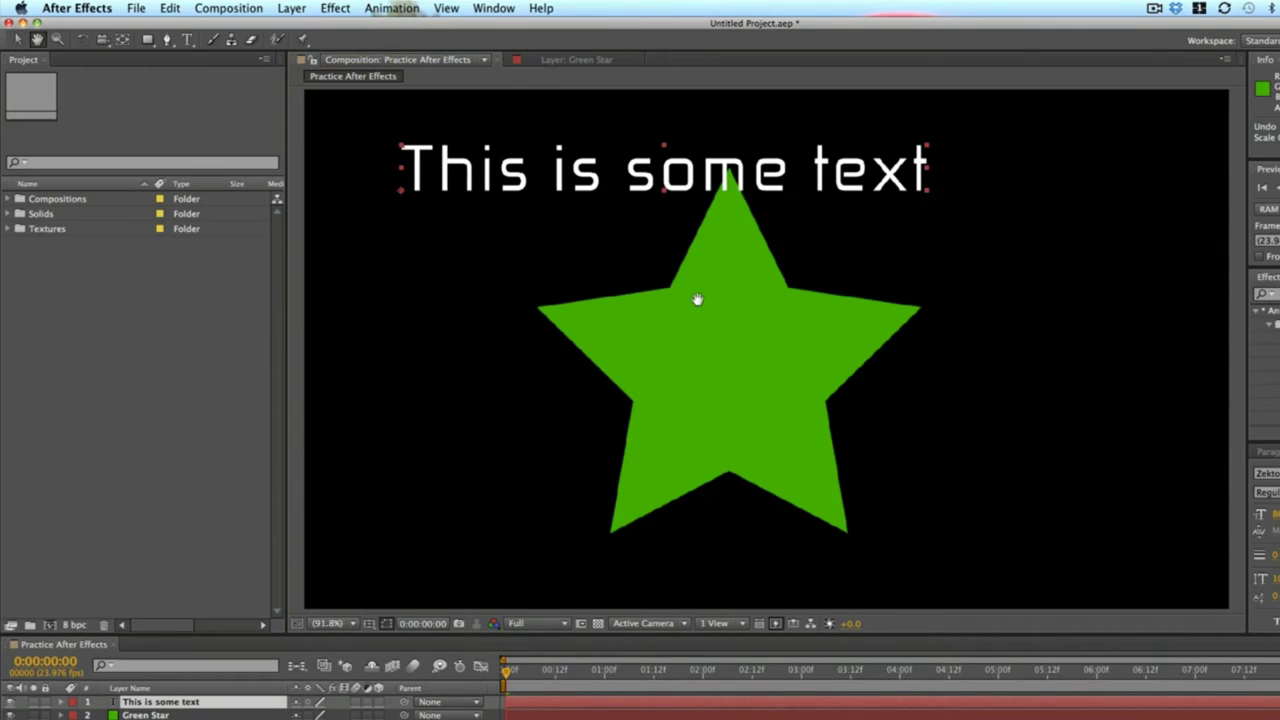
left_click_drag(537, 345, 475, 210)
left_click_drag(663, 254, 907, 449)
left_click_drag(714, 400, 600, 360)
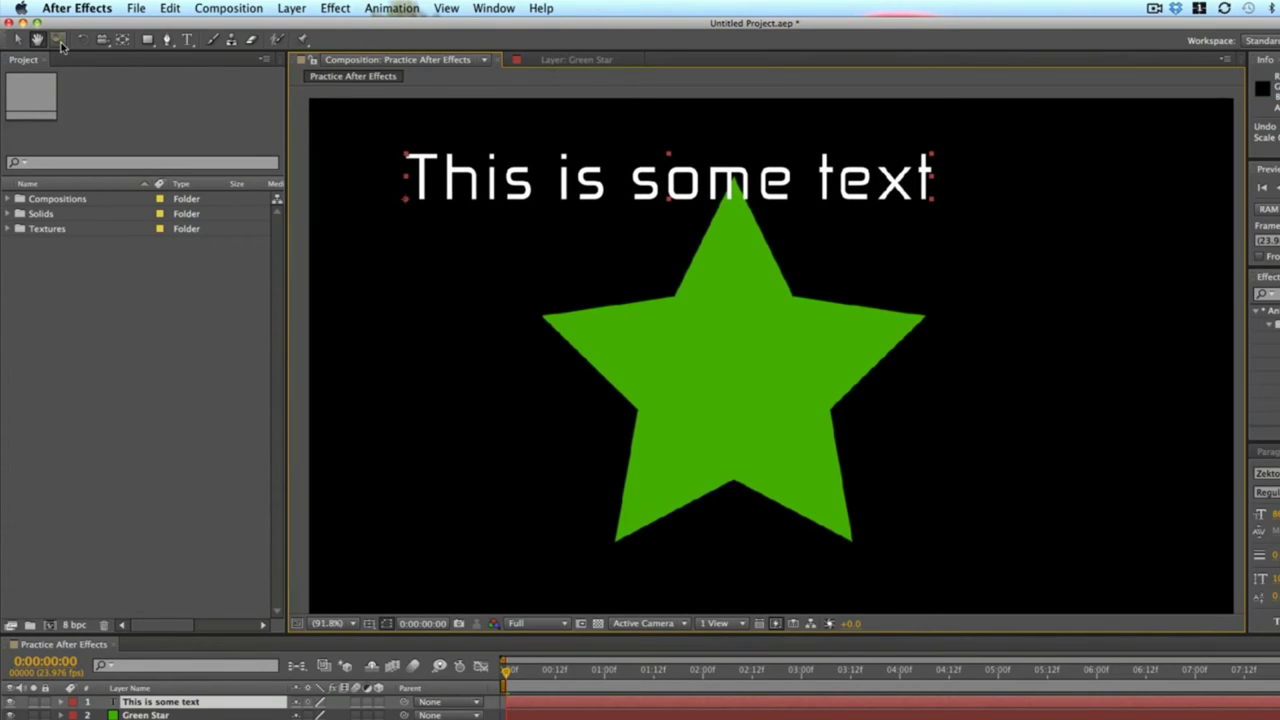
Step: Zoom in and out on the text and star with the Zoom tool, ending at 200% magnification
left_click(58, 40)
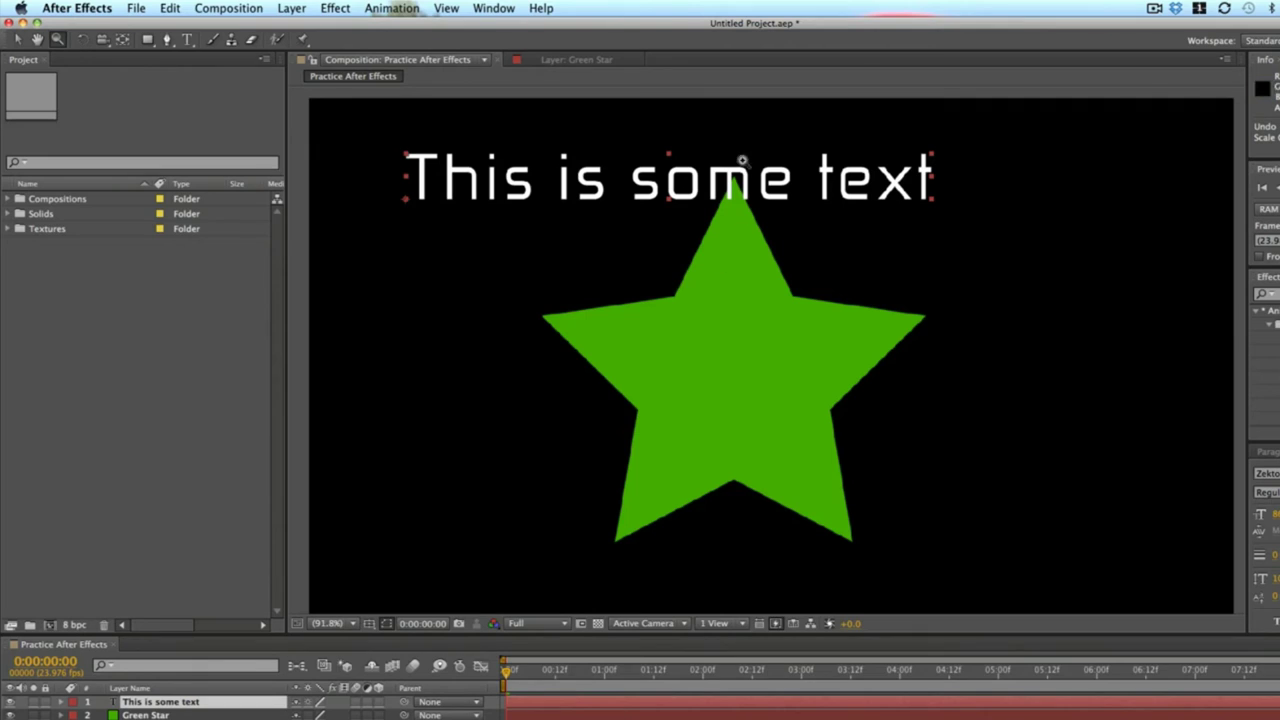
left_click(693, 199)
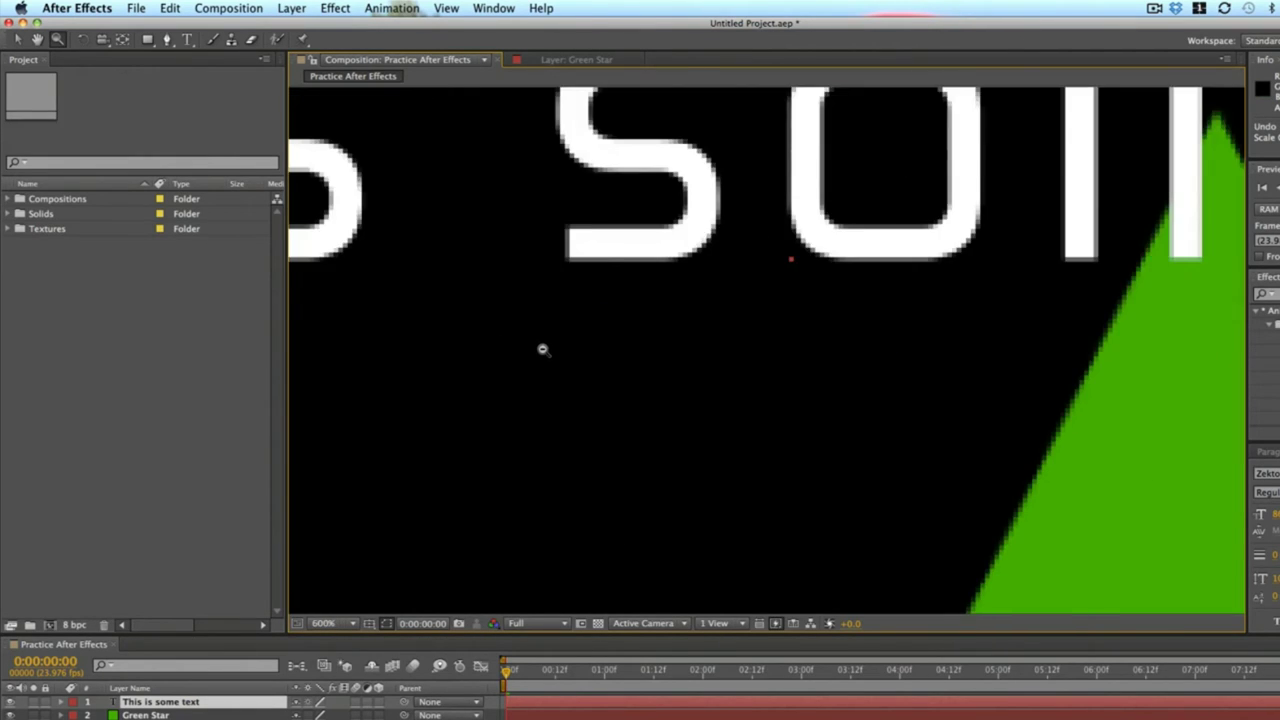
left_click(542, 349, "alt")
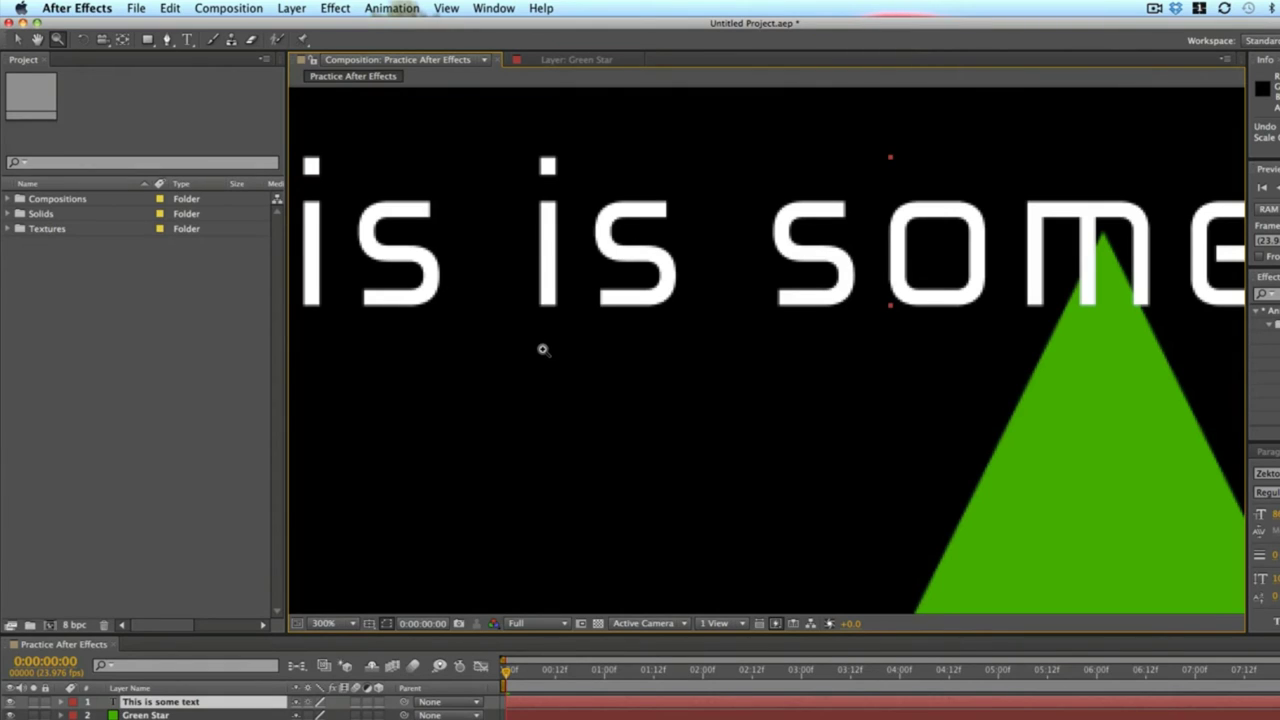
left_click(542, 349, "alt")
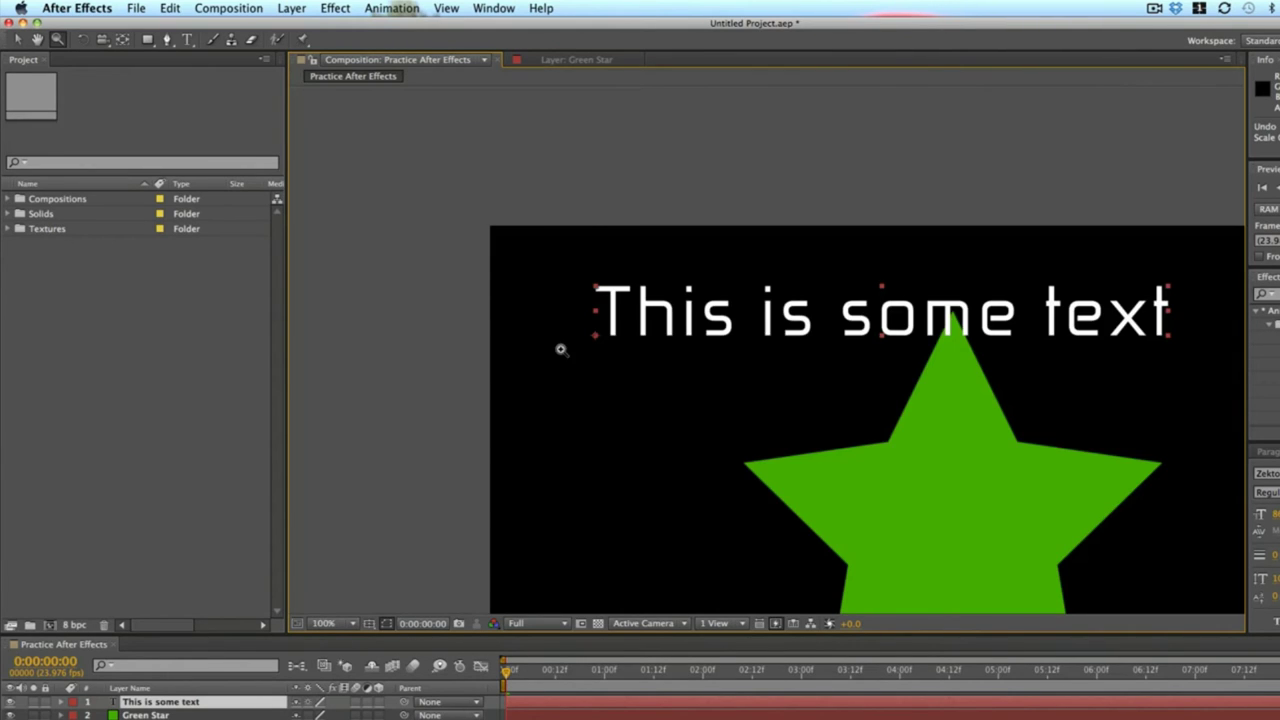
left_click(920, 451)
left_click(811, 330, "alt")
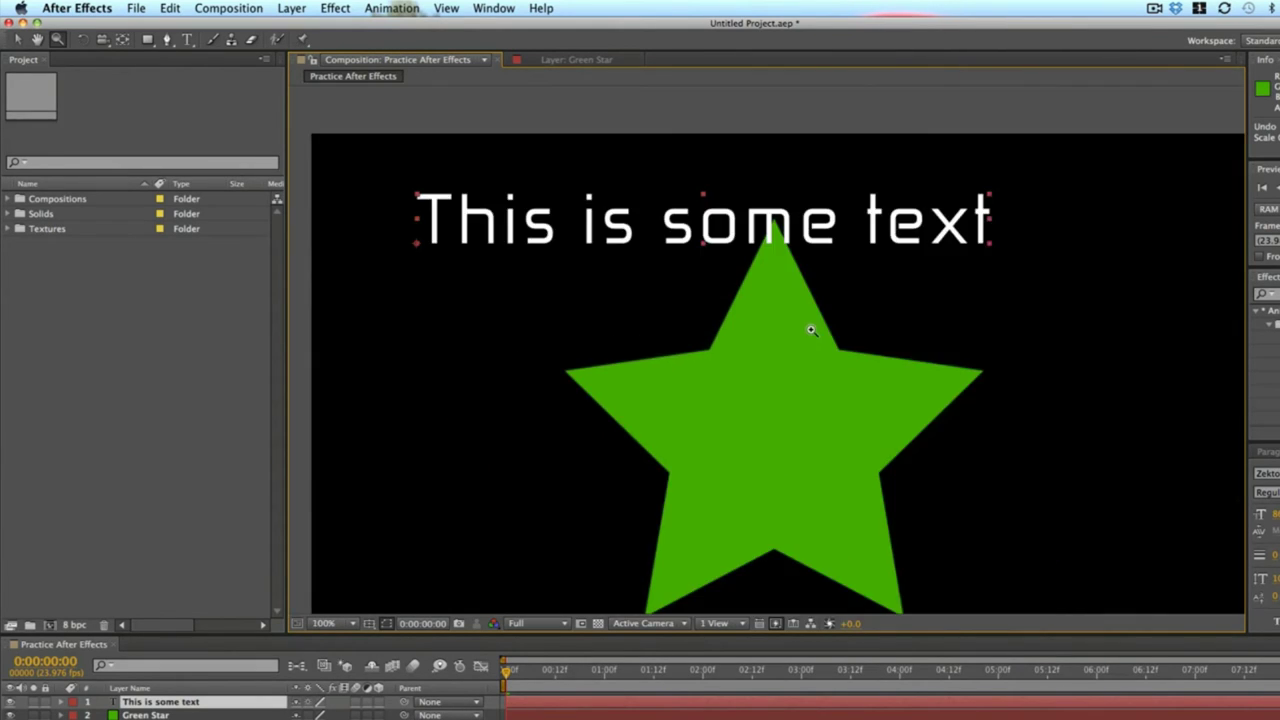
left_click(811, 330)
left_click(811, 330, "alt")
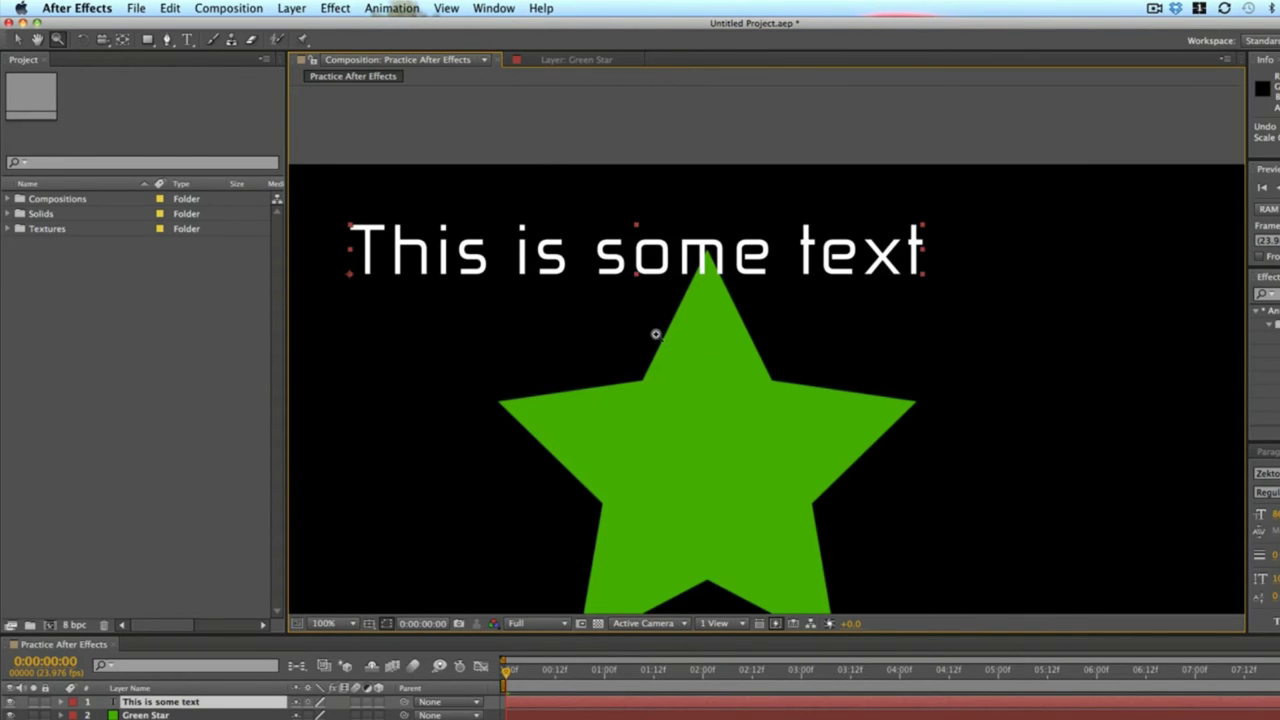
left_click(612, 290)
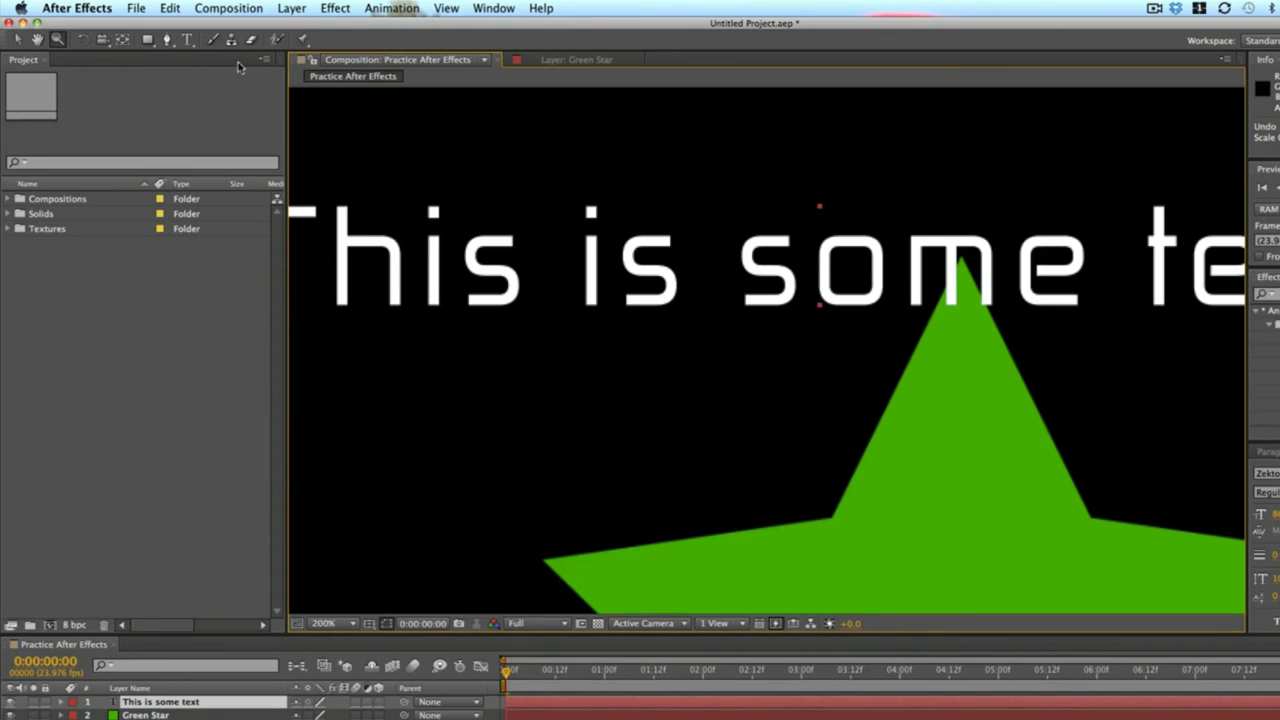
Step: Pan across the magnified composition with the Hand tool, from the star's lower points back to the start of the text
left_click(37, 39)
left_click_drag(737, 343, 639, 123)
left_click_drag(835, 493, 906, 336)
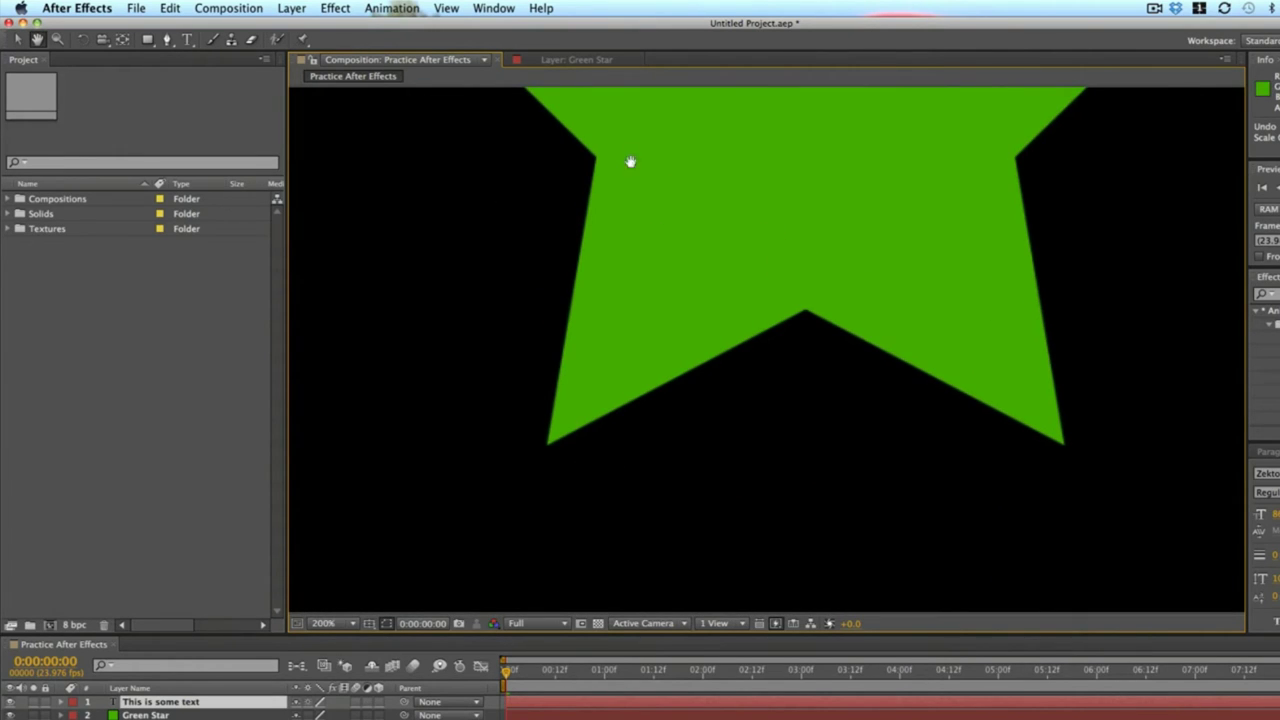
left_click_drag(595, 188, 803, 434)
left_click_drag(861, 323, 866, 443)
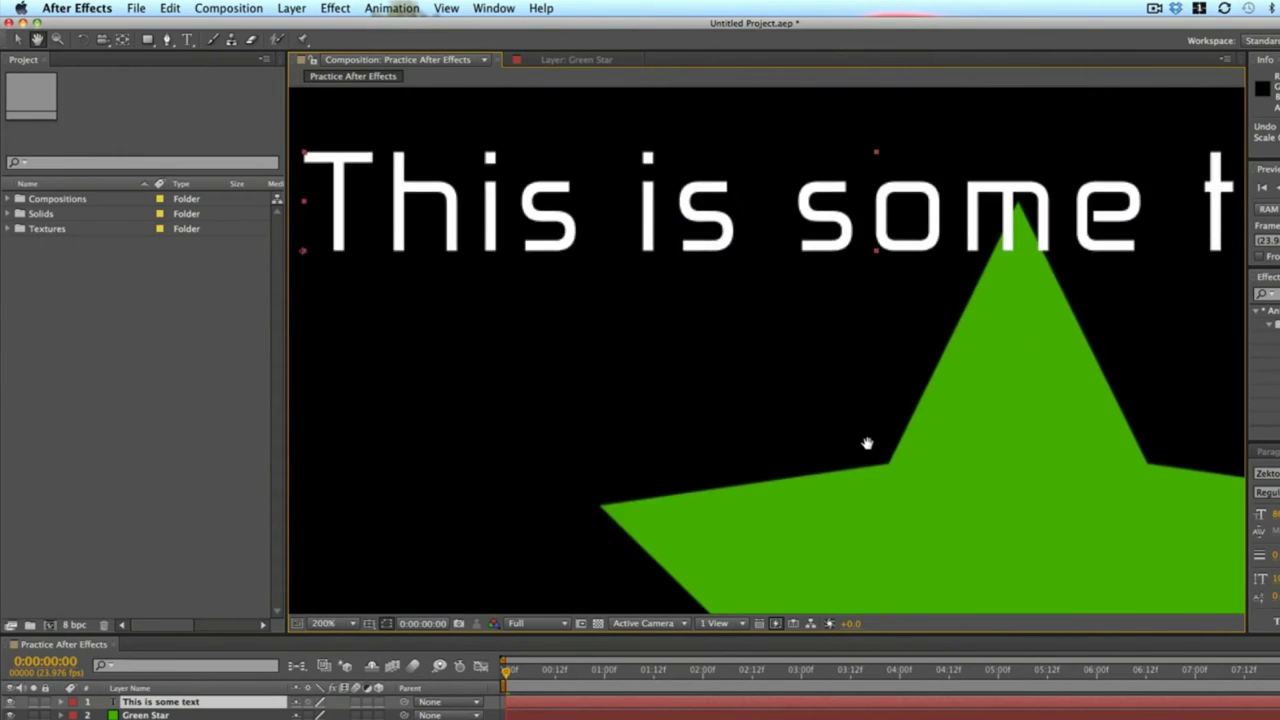
left_click_drag(789, 221, 844, 341)
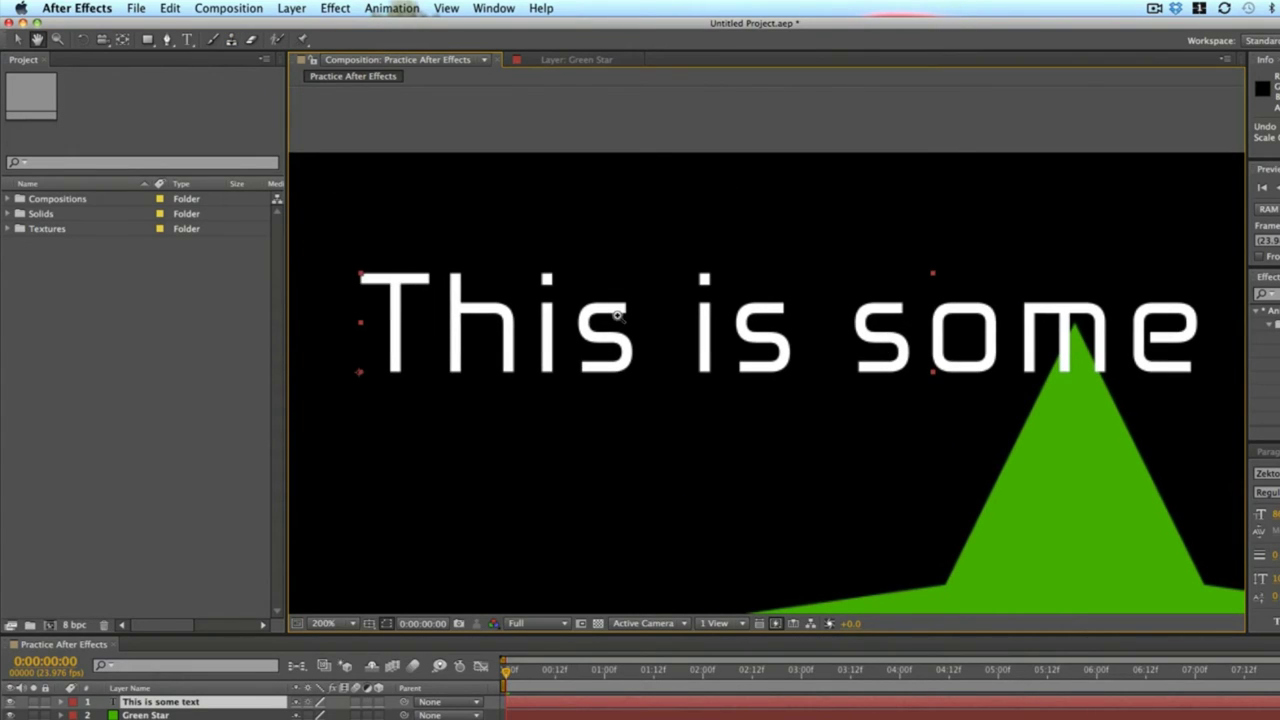
Step: Zoom the composition view out to 50% and pan so the whole frame is in view
key("z")
left_click(700, 266, "alt")
left_click(705, 274, "alt")
key("h")
left_click_drag(760, 337, 723, 271)
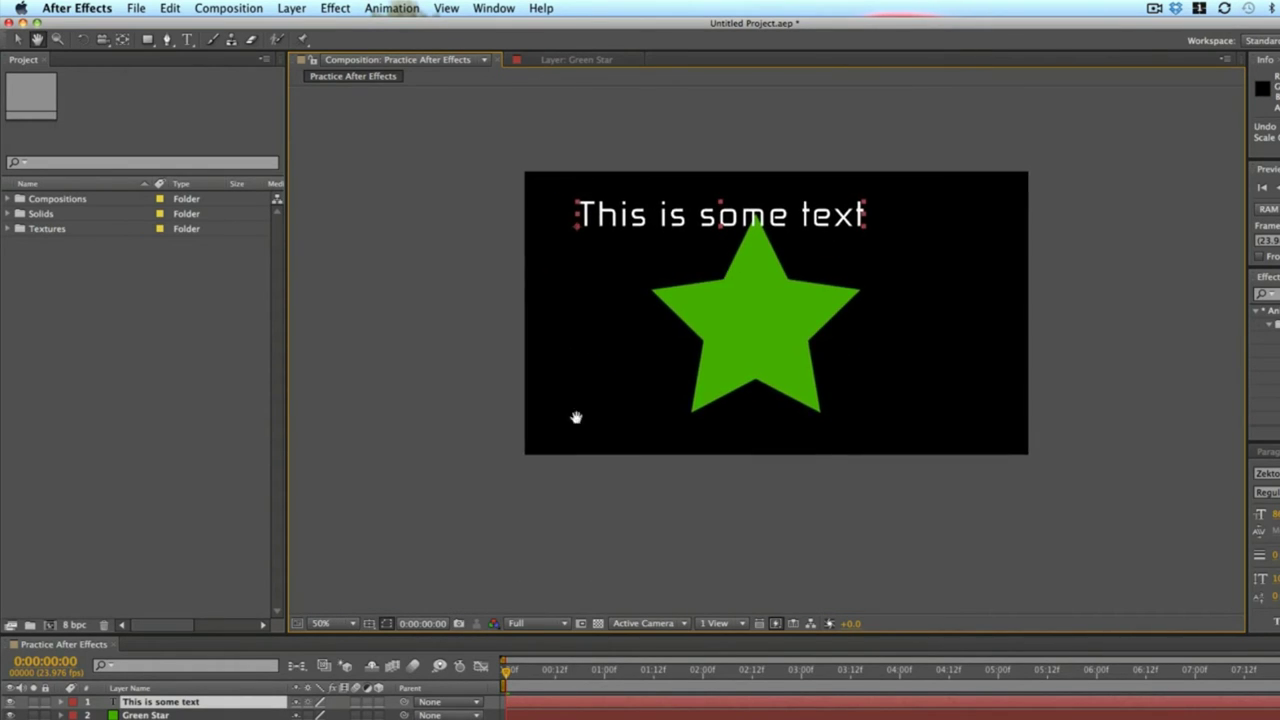
Step: Set the composition viewer's magnification to Fit up to 100%
left_click(322, 624)
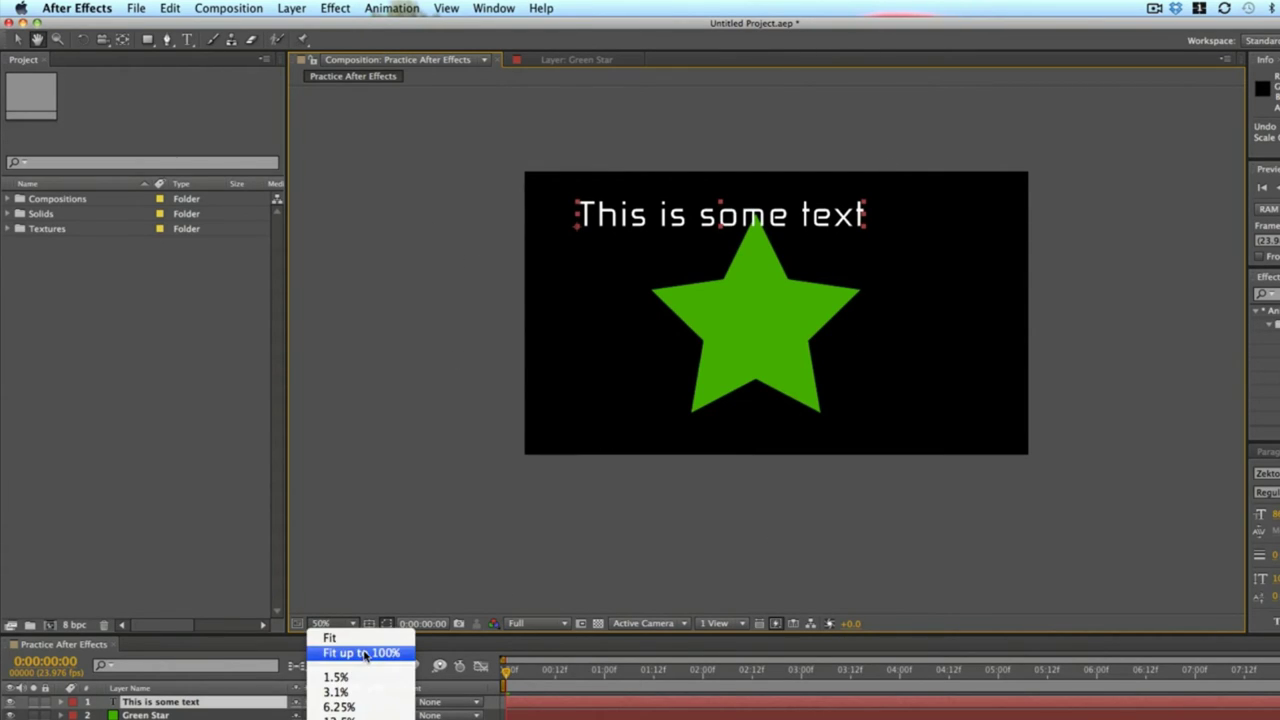
left_click(362, 653)
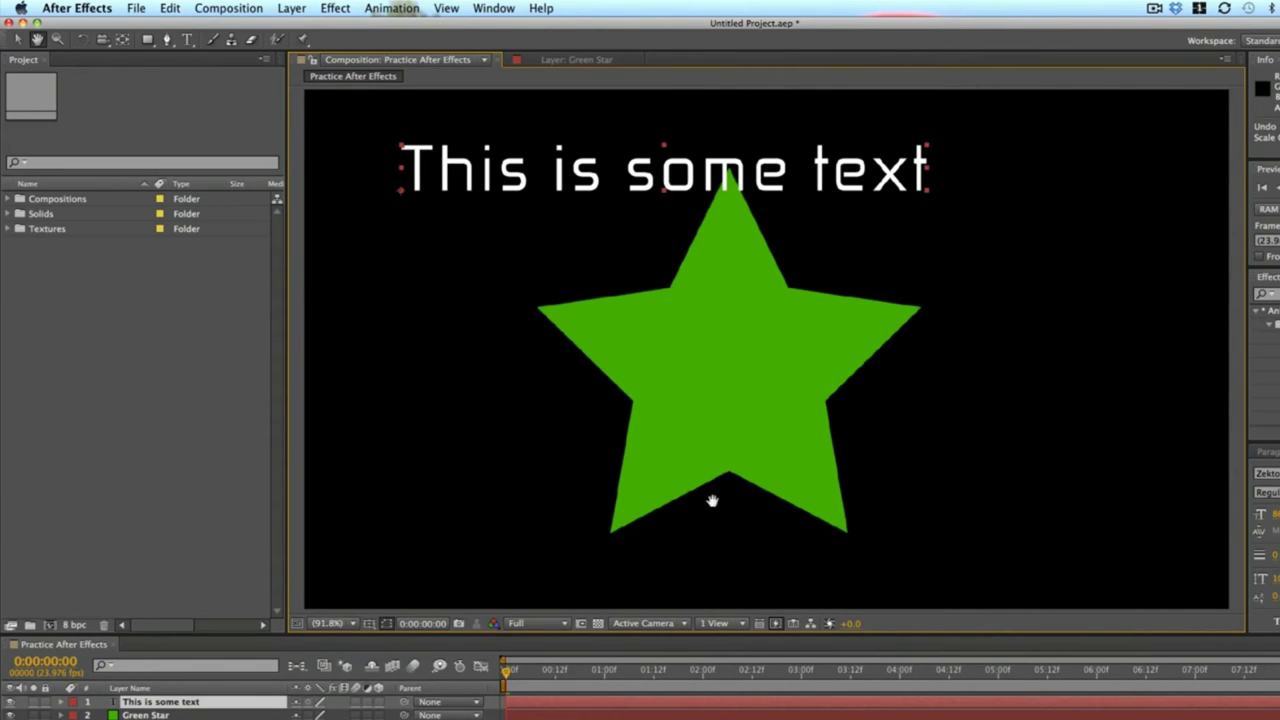
left_click(346, 624)
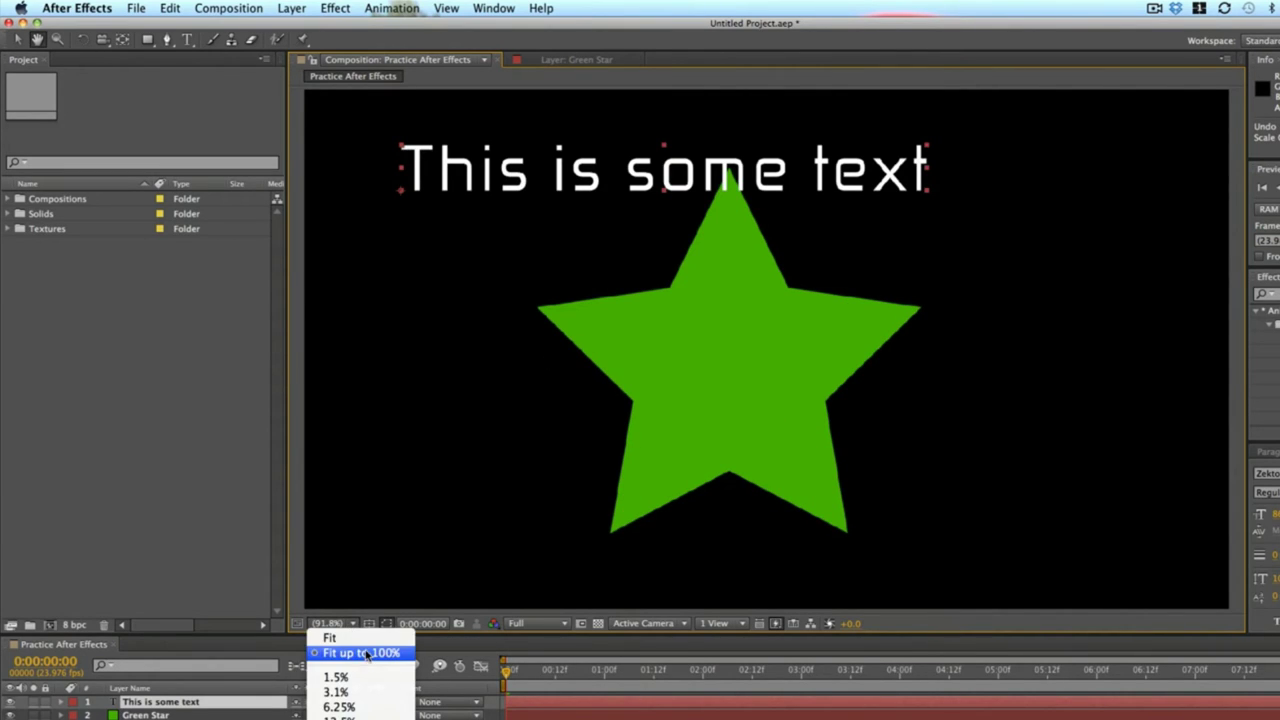
left_click(342, 619)
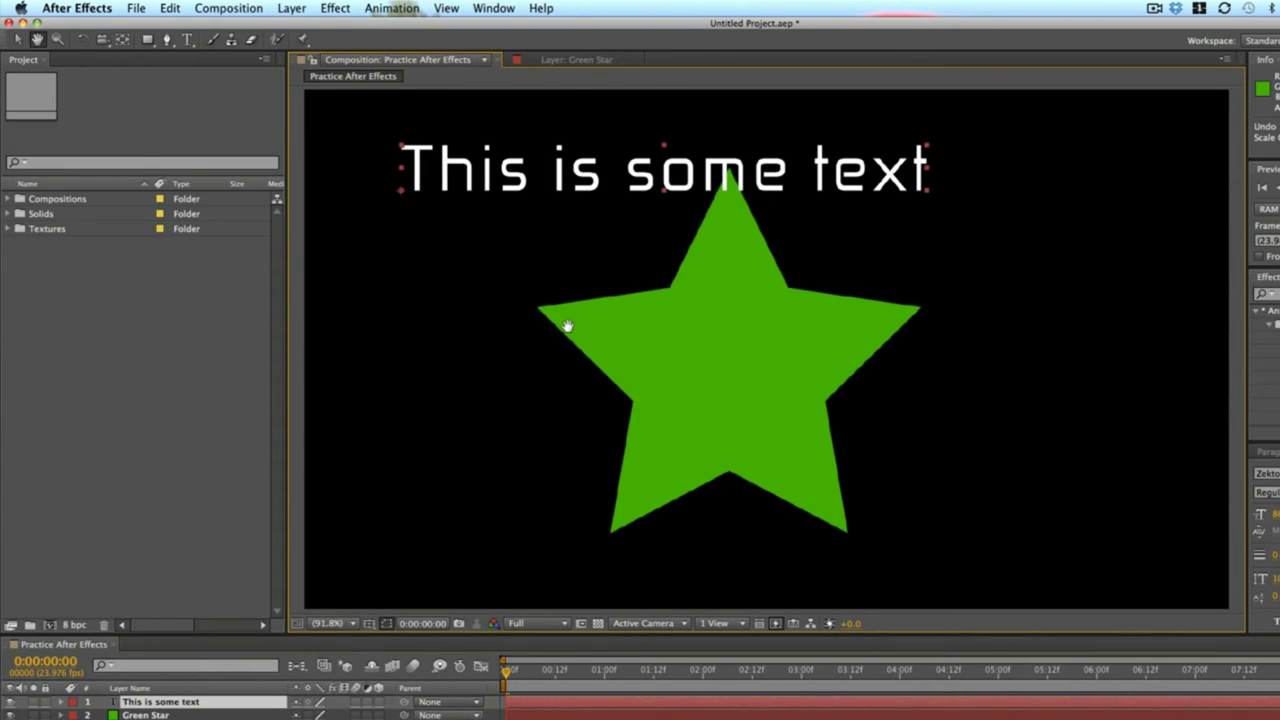
Step: Tilt the green star slightly counterclockwise with the Rotation tool
left_click(82, 40)
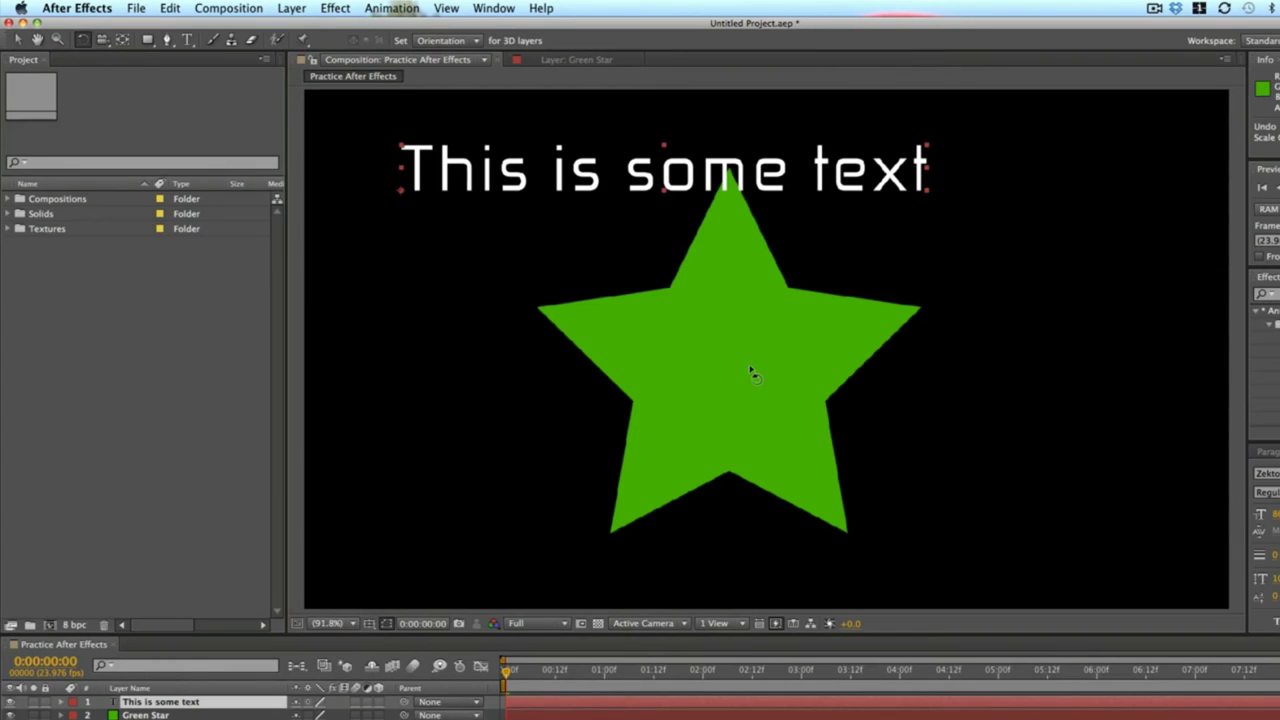
left_click_drag(914, 234, 828, 174)
Step: Try rotating the text clockwise about its start with the Rotation tool, and undo the rotation
left_click(594, 178)
mouse_move(657, 173)
left_mouse_down()
mouse_move(663, 214)
mouse_move(571, 378)
mouse_move(650, 158)
mouse_move(646, 285)
left_mouse_up()
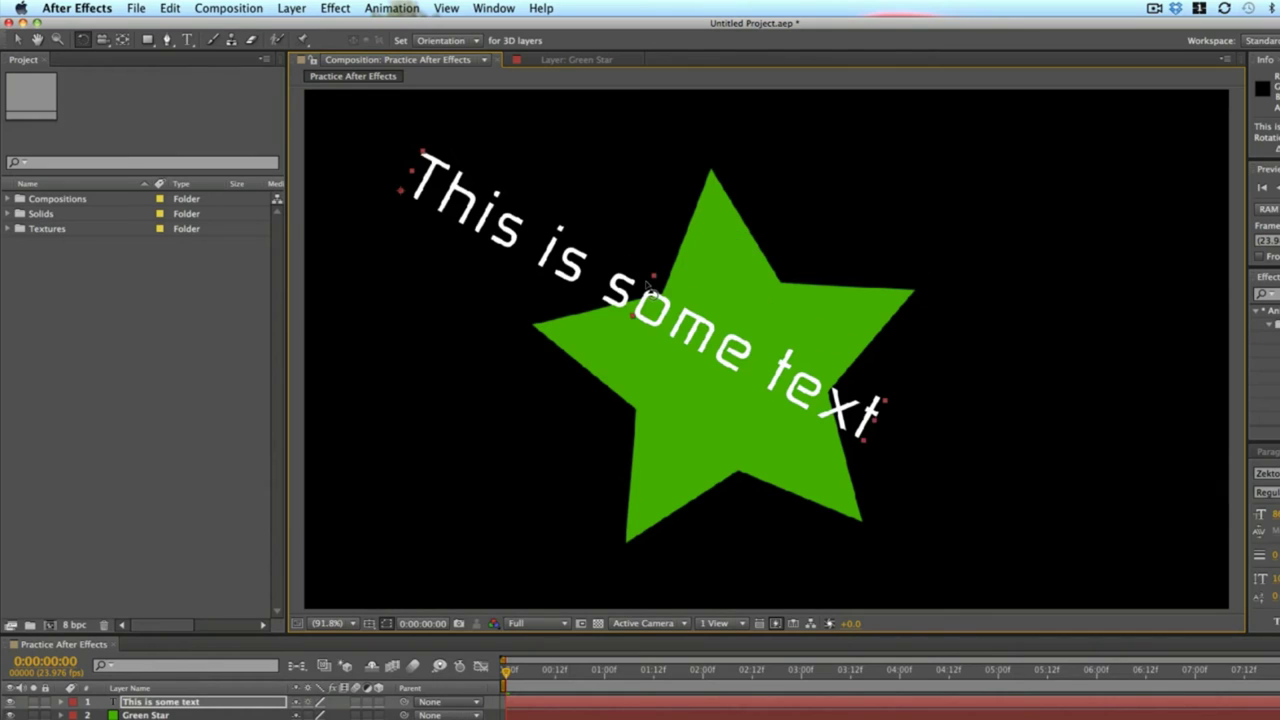
key("super+z")
key("super+shift+z")
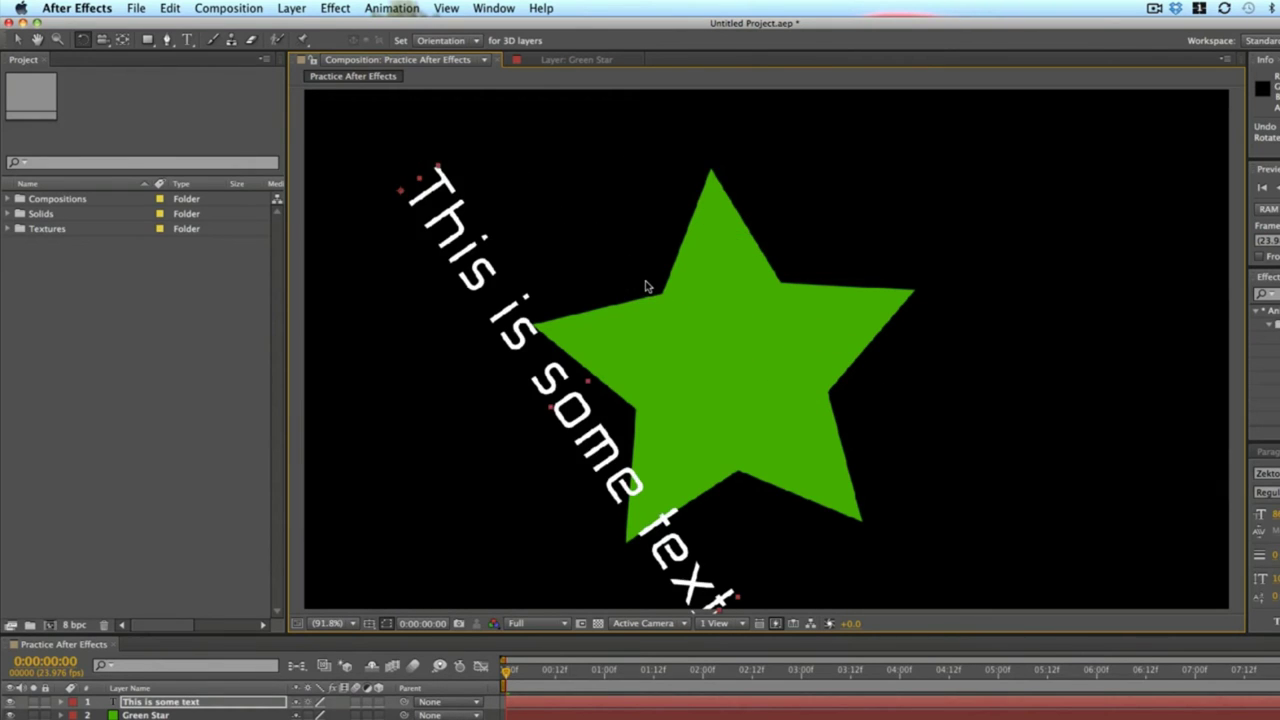
key("super+z")
left_click(740, 340)
double_click(740, 340)
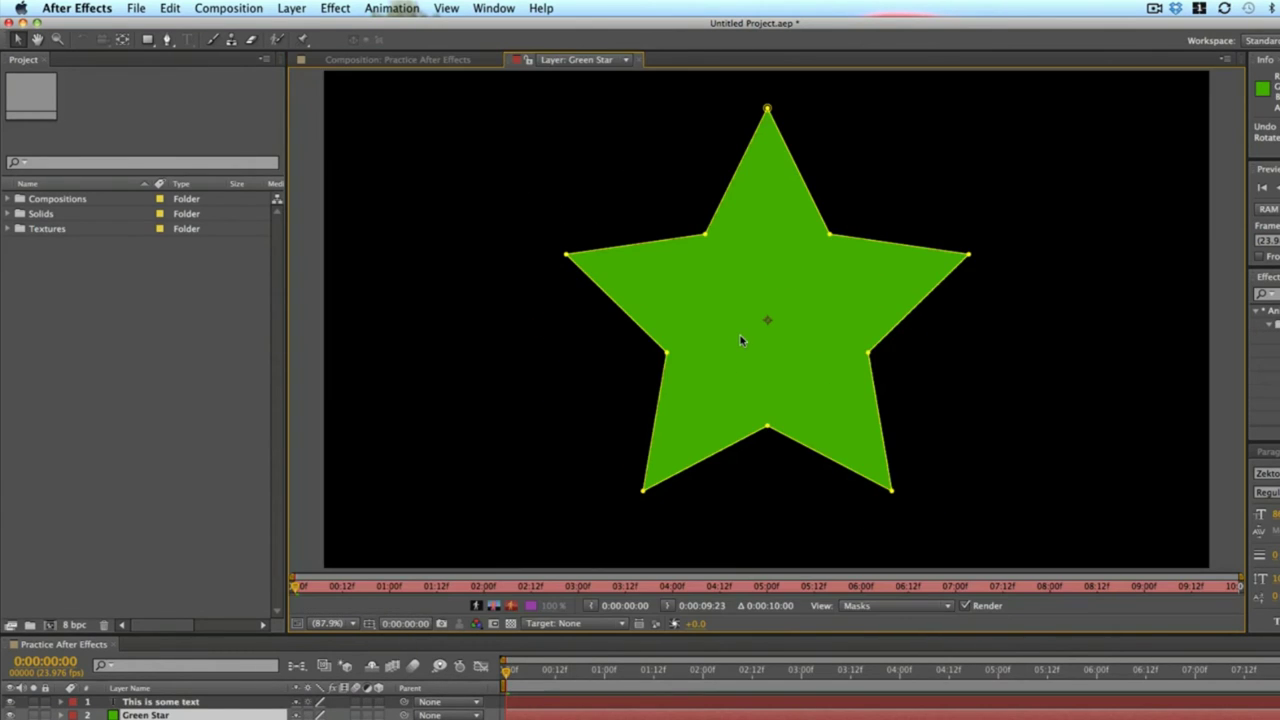
left_click(408, 60)
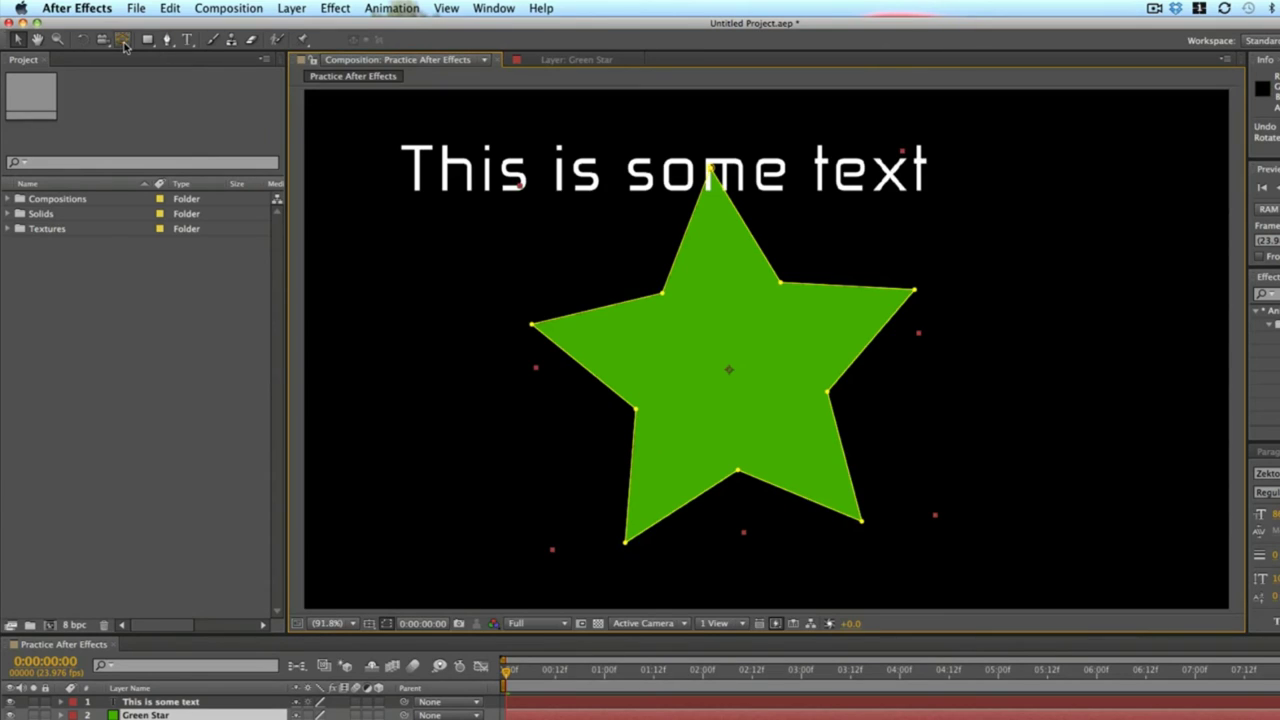
Step: Look over the available camera tools: Unified, Orbit, Track XY and Track Z
left_click(104, 40)
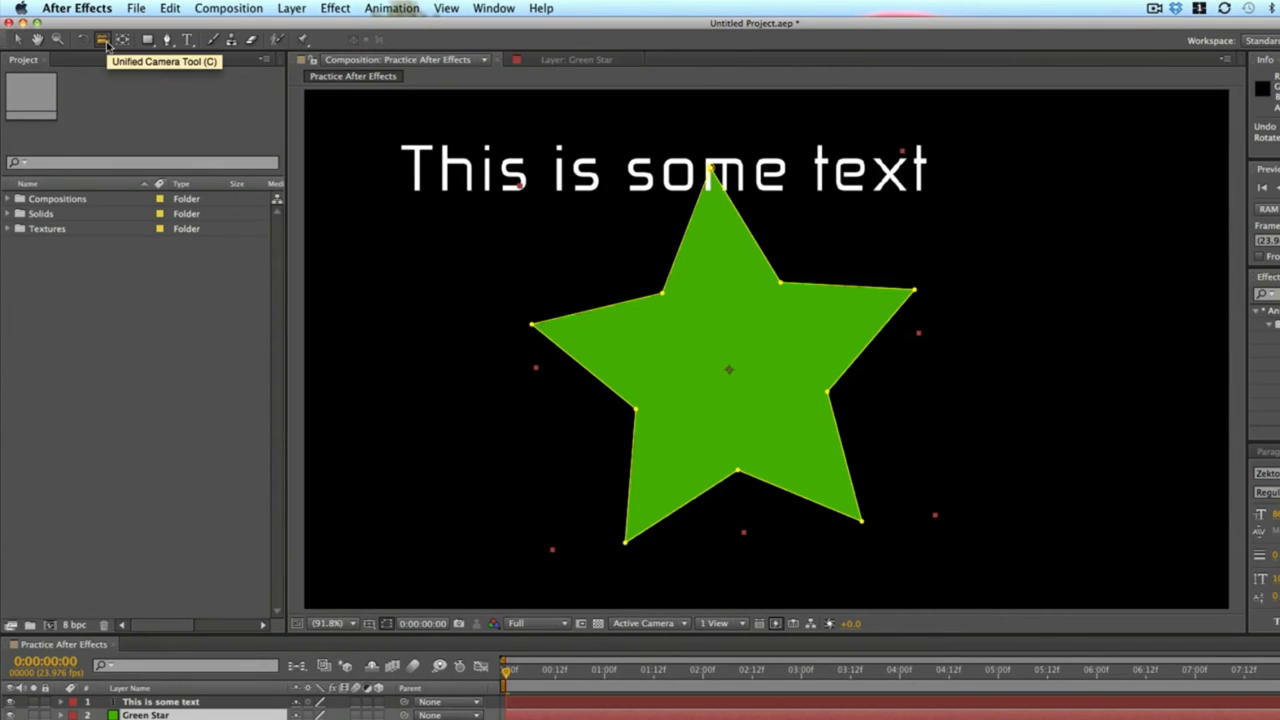
left_click(106, 43)
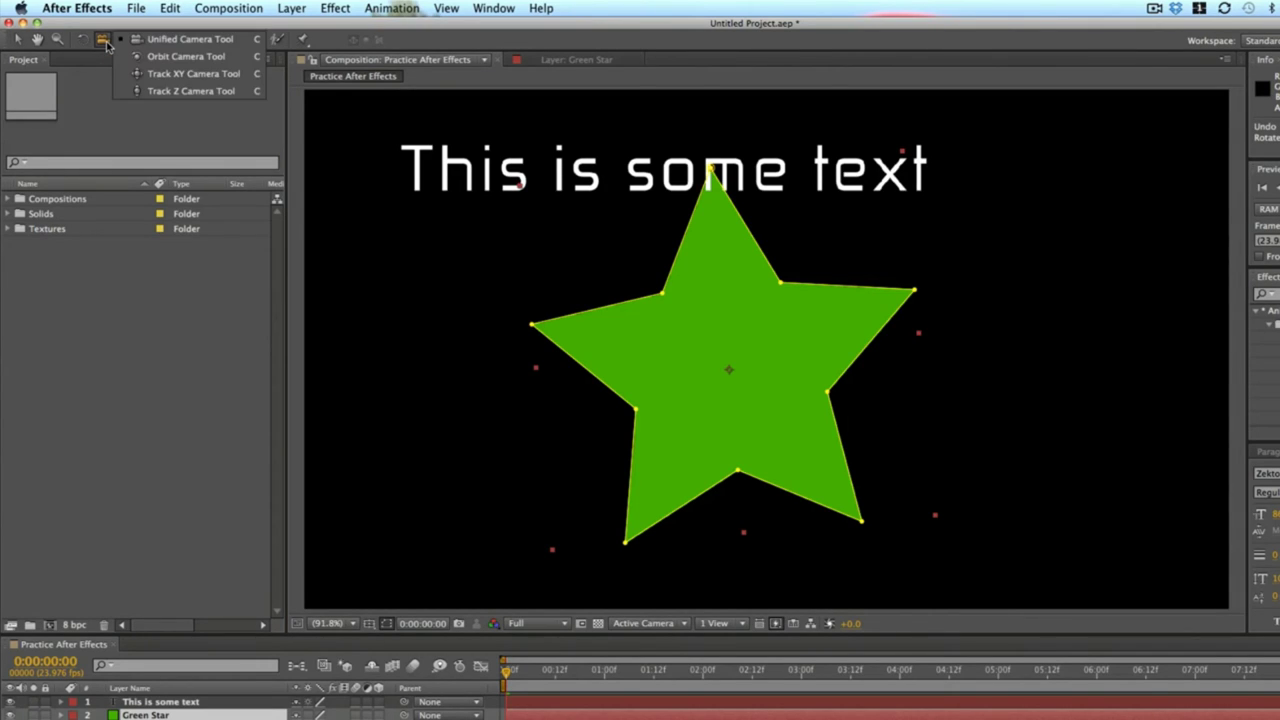
left_click(108, 46)
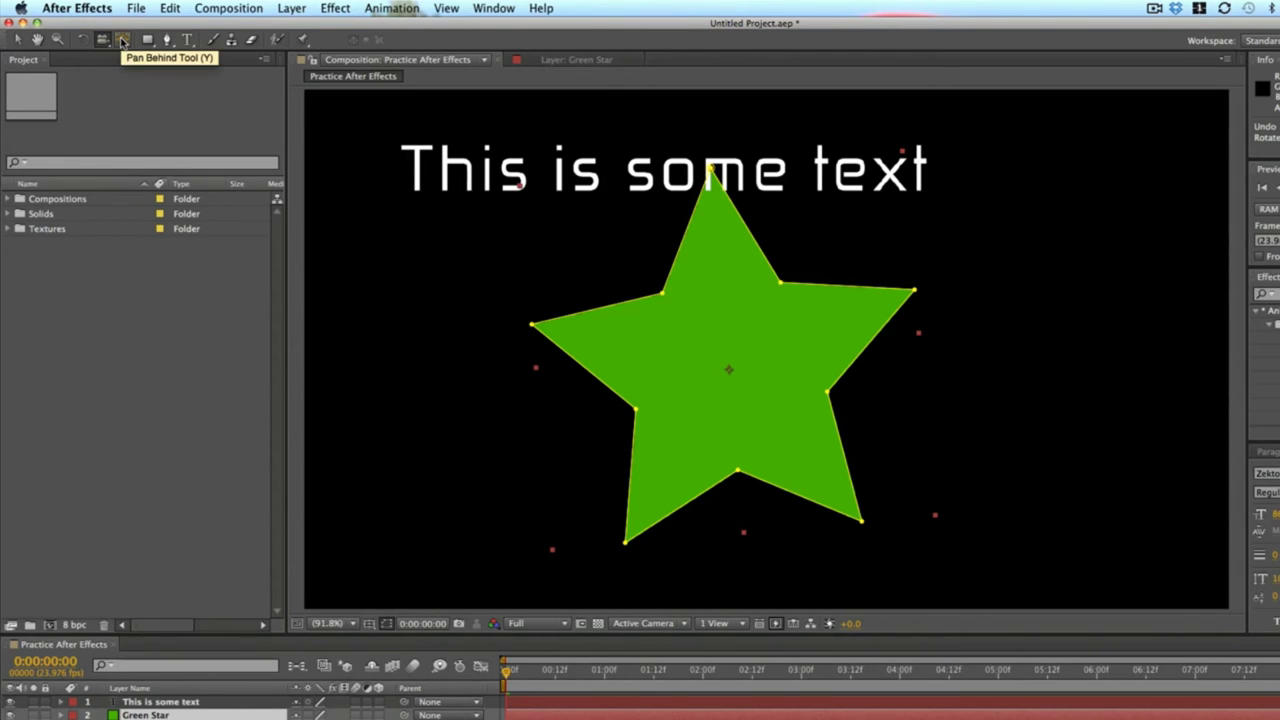
Step: Move the green star's anchor point slightly above its centre with the Pan Behind tool, and shift the star a little down and left
left_click(122, 41)
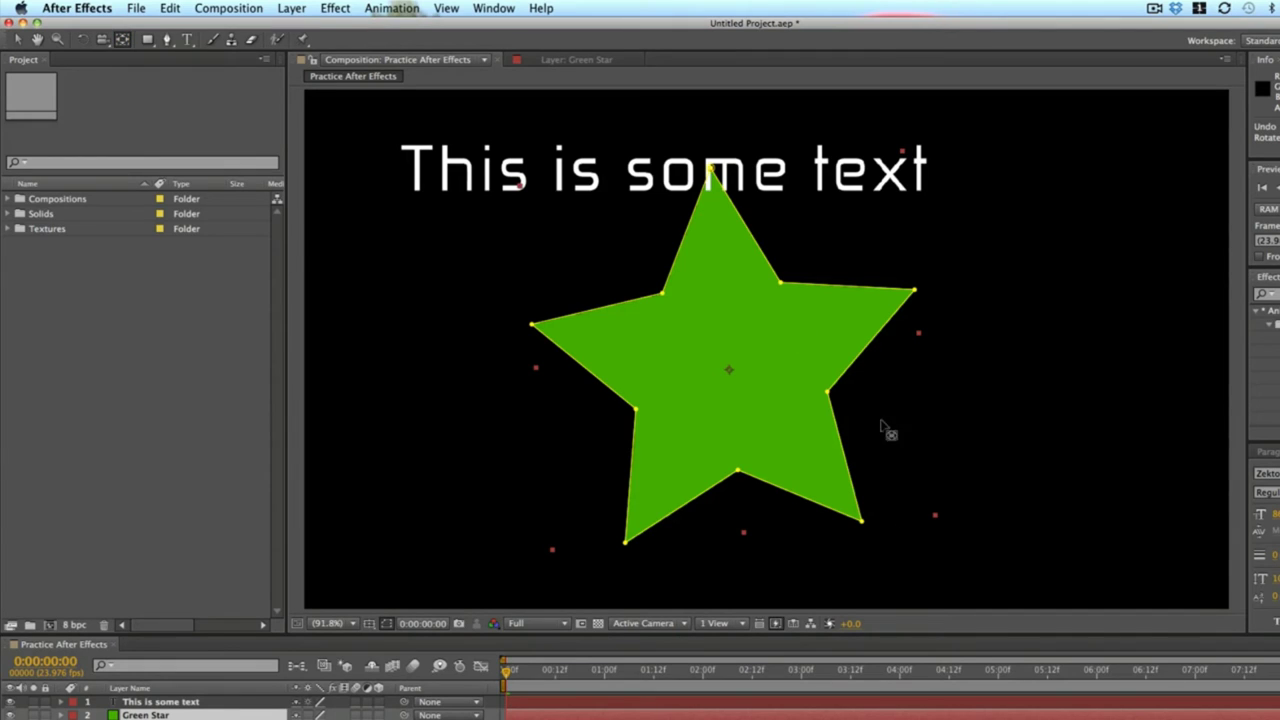
left_click(775, 318)
mouse_move(775, 318)
left_mouse_down()
mouse_move(829, 317)
mouse_move(737, 363)
mouse_move(742, 354)
mouse_move(668, 343)
left_mouse_up()
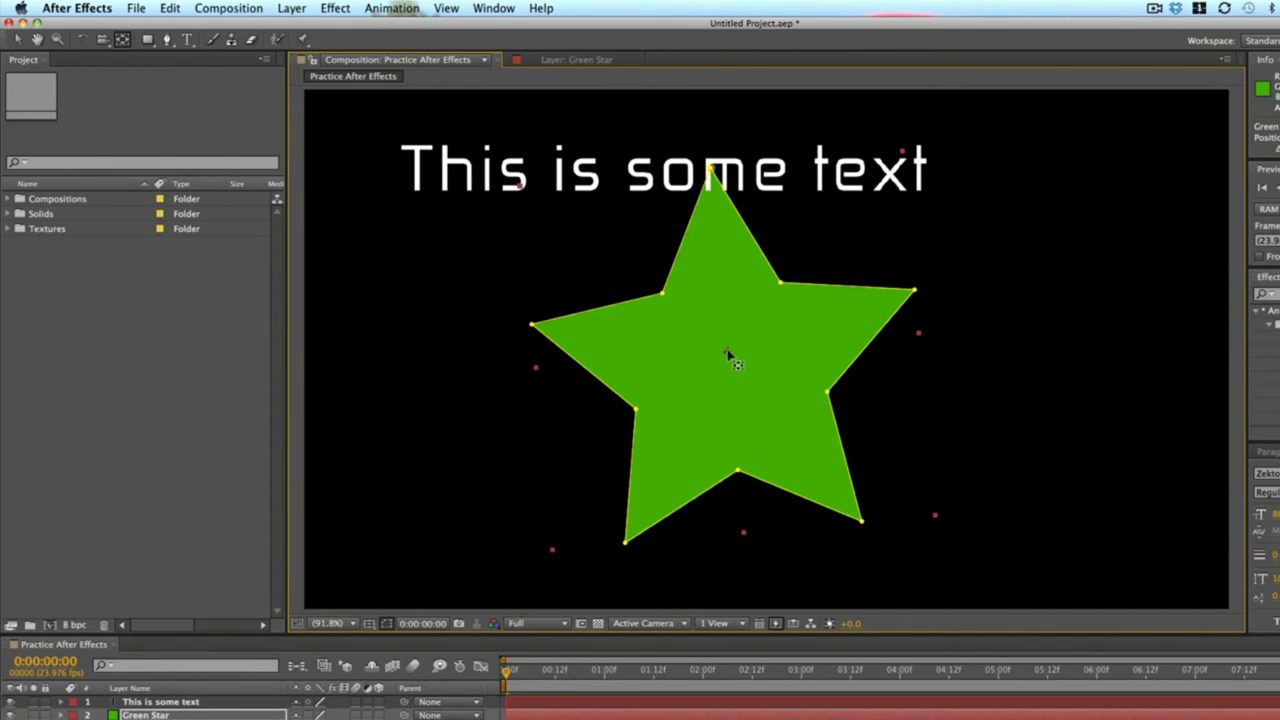
key("v")
left_click_drag(783, 313, 757, 340)
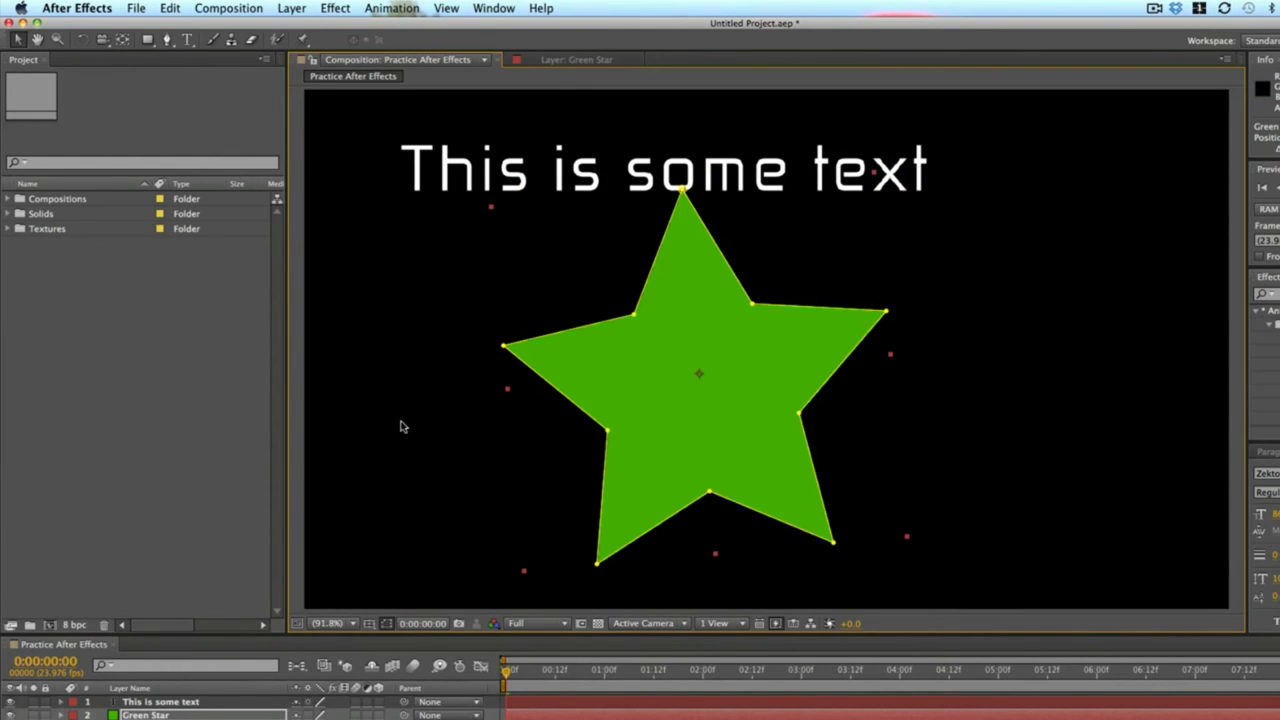
Step: Rotate the green star about its shifted anchor point in several passes, leaving one tip pointing up towards the text
left_click(108, 42)
left_click_drag(886, 256, 940, 445)
left_click_drag(822, 348, 715, 505)
left_click_drag(783, 407, 762, 495)
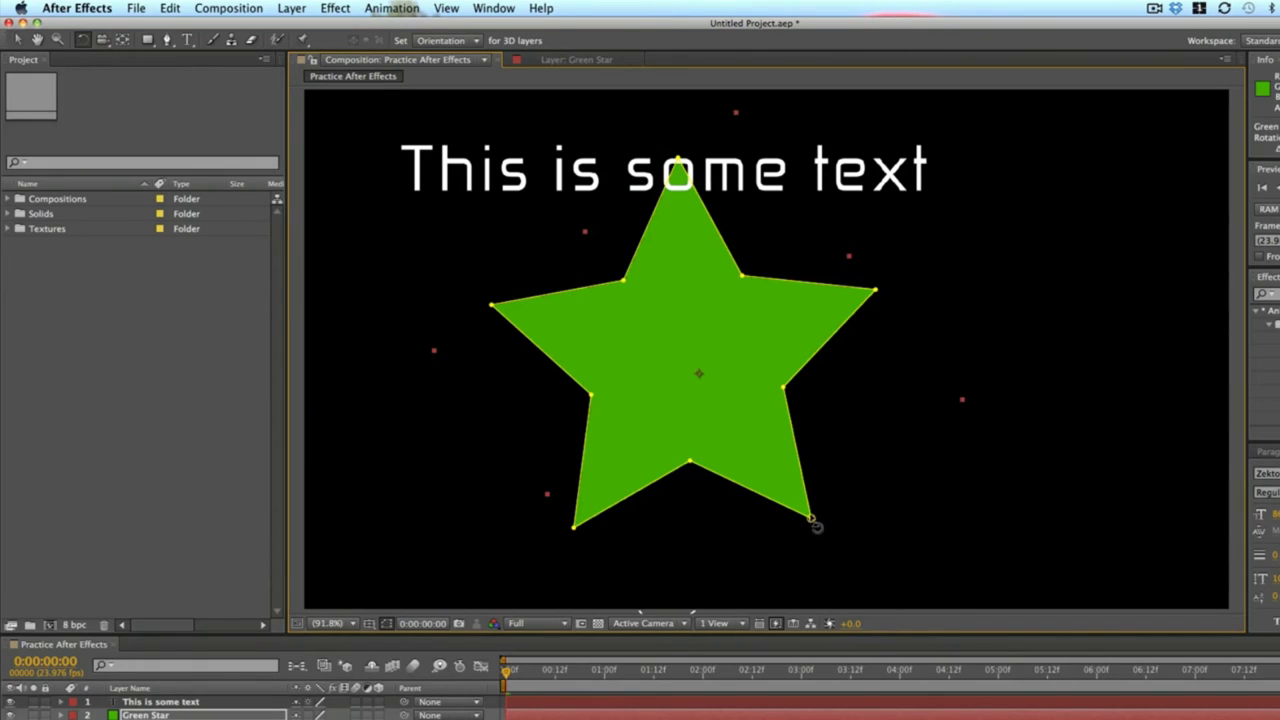
Step: Try relocating the green star's anchor point with the Pan Behind tool, and undo the move
left_click(122, 39)
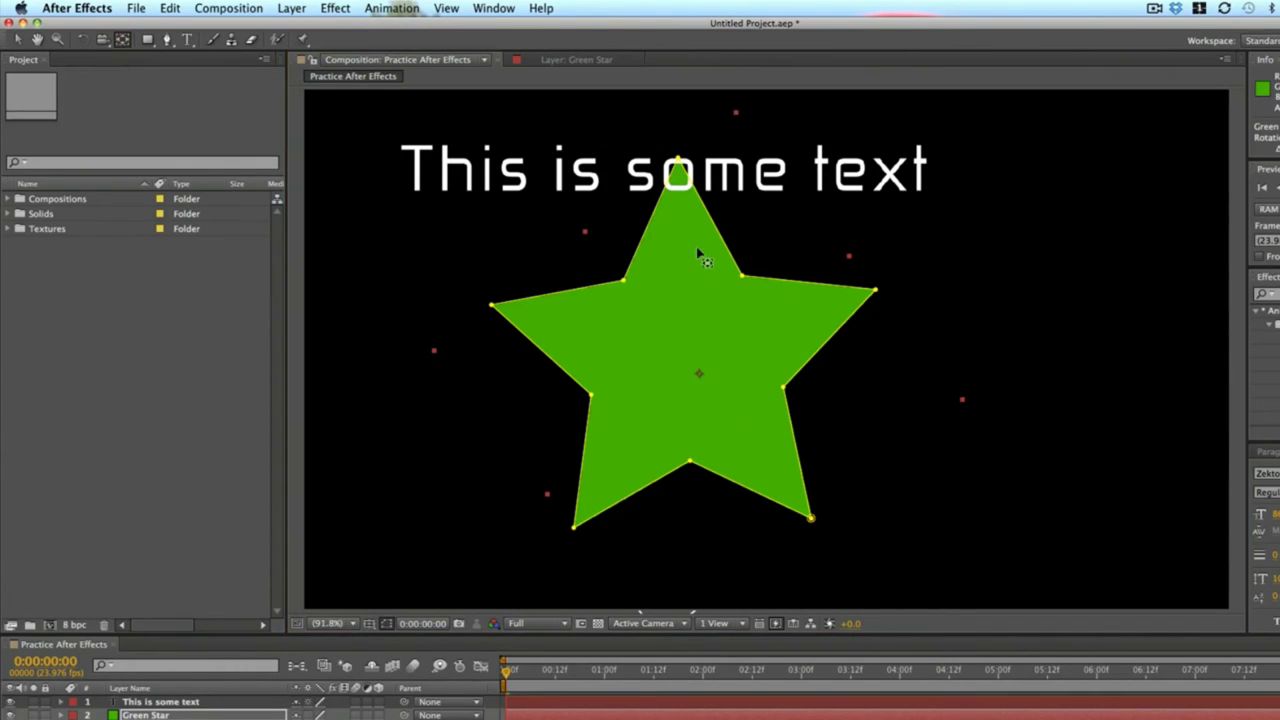
left_click_drag(690, 408, 563, 334)
key("h")
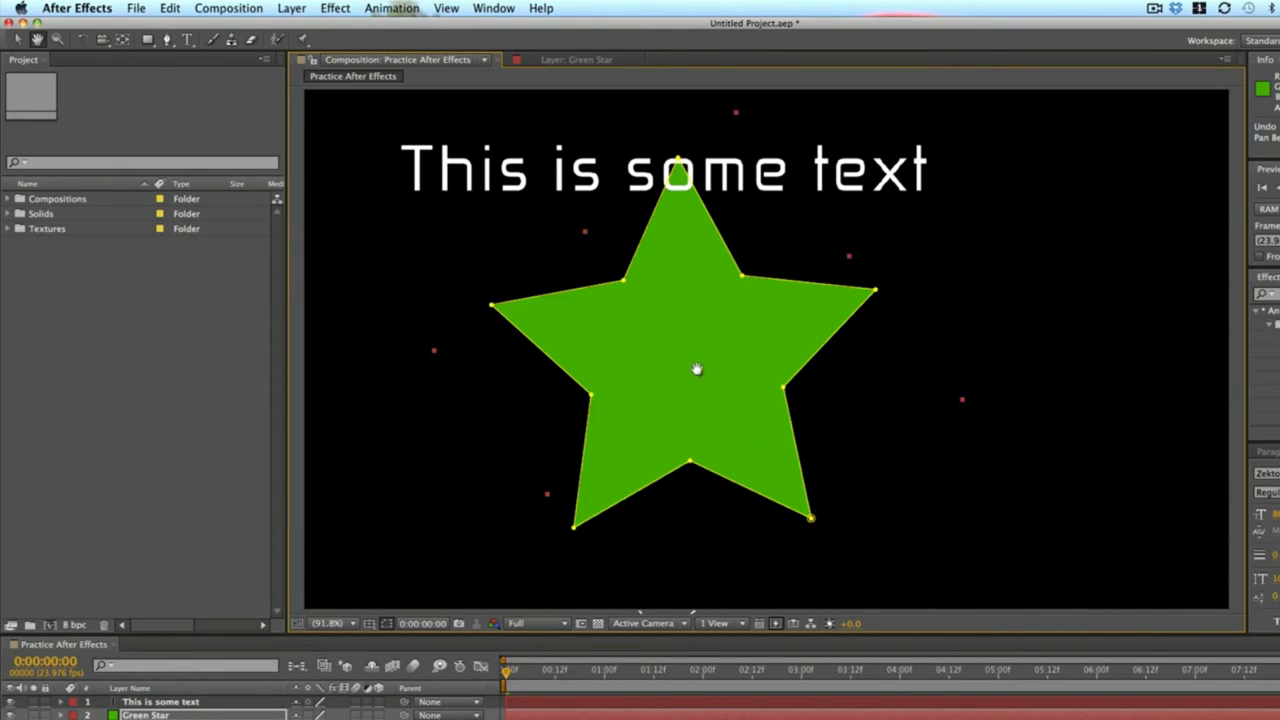
Step: Place the green star's anchor point on its right-hand tip with the Pan Behind tool
left_click(123, 40)
left_click_drag(700, 373, 768, 328)
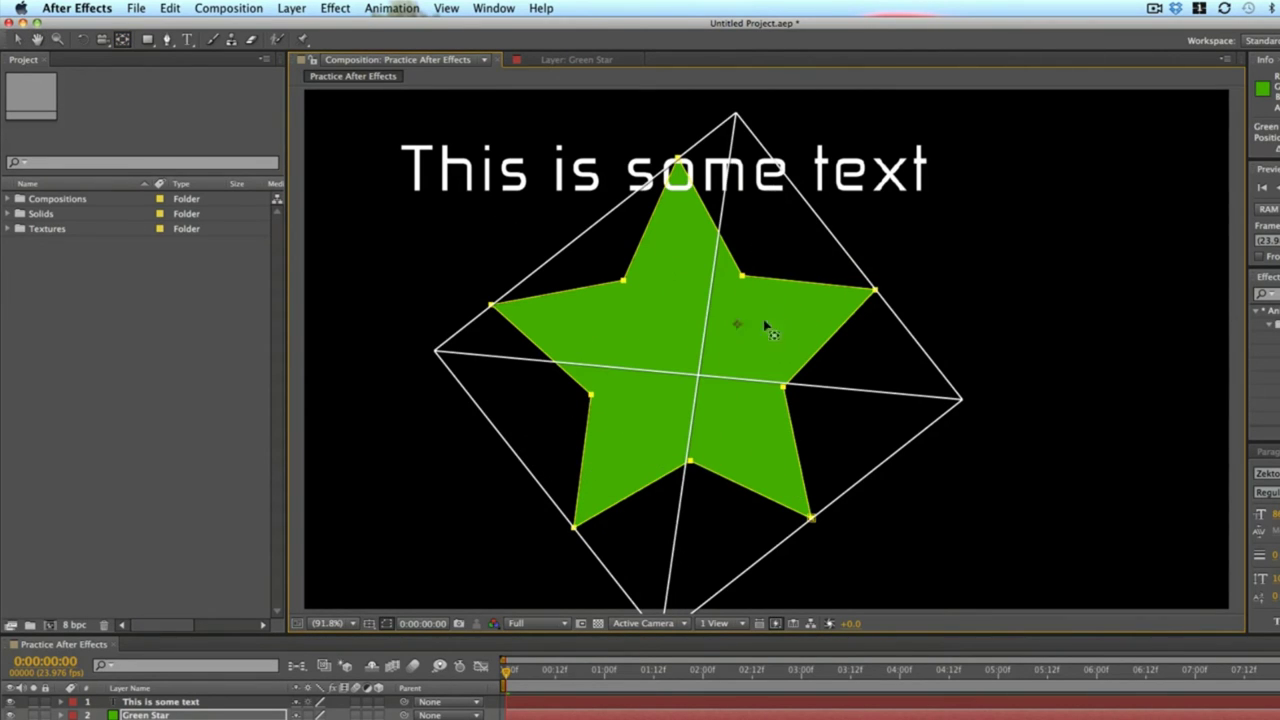
left_click(882, 298)
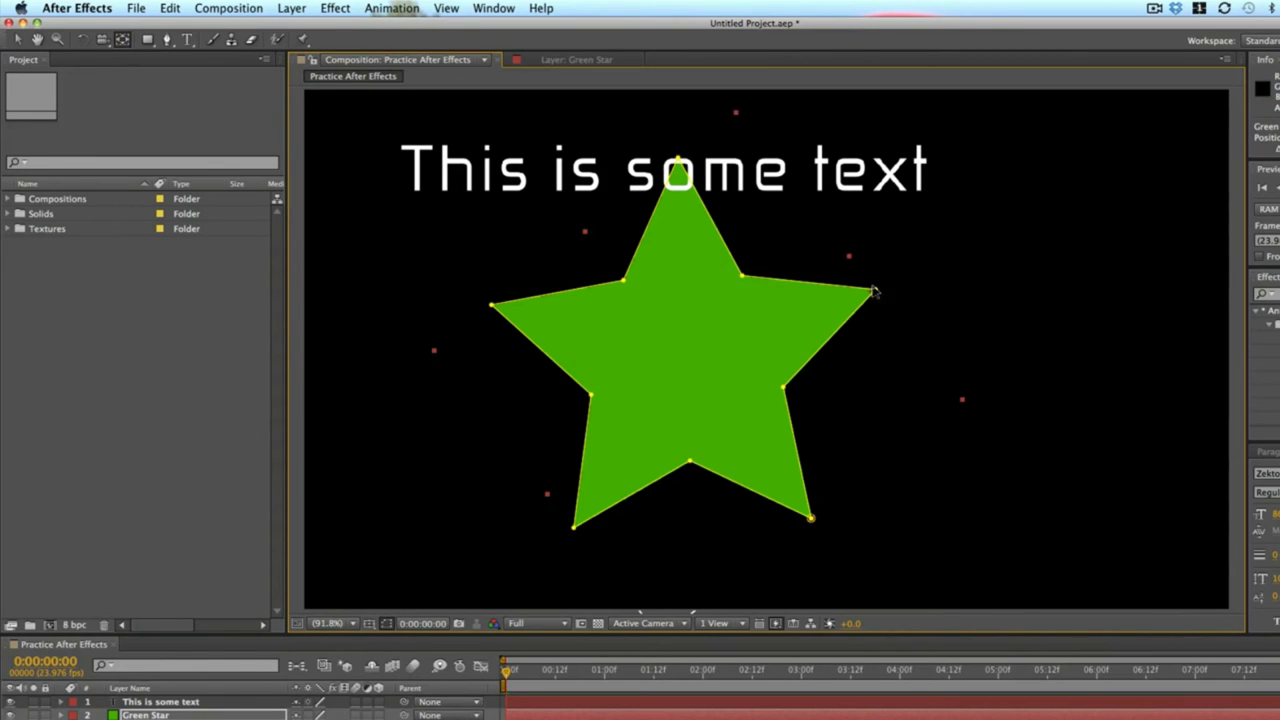
Step: Rotate the green star about the anchored tip so that the star hangs below that point
left_click(82, 39)
left_click_drag(600, 334, 837, 500)
left_click(660, 286)
Step: Move the text's anchor point to the middle of the text with the Pan Behind tool, and rotate the text counterclockwise about it
left_click(640, 178)
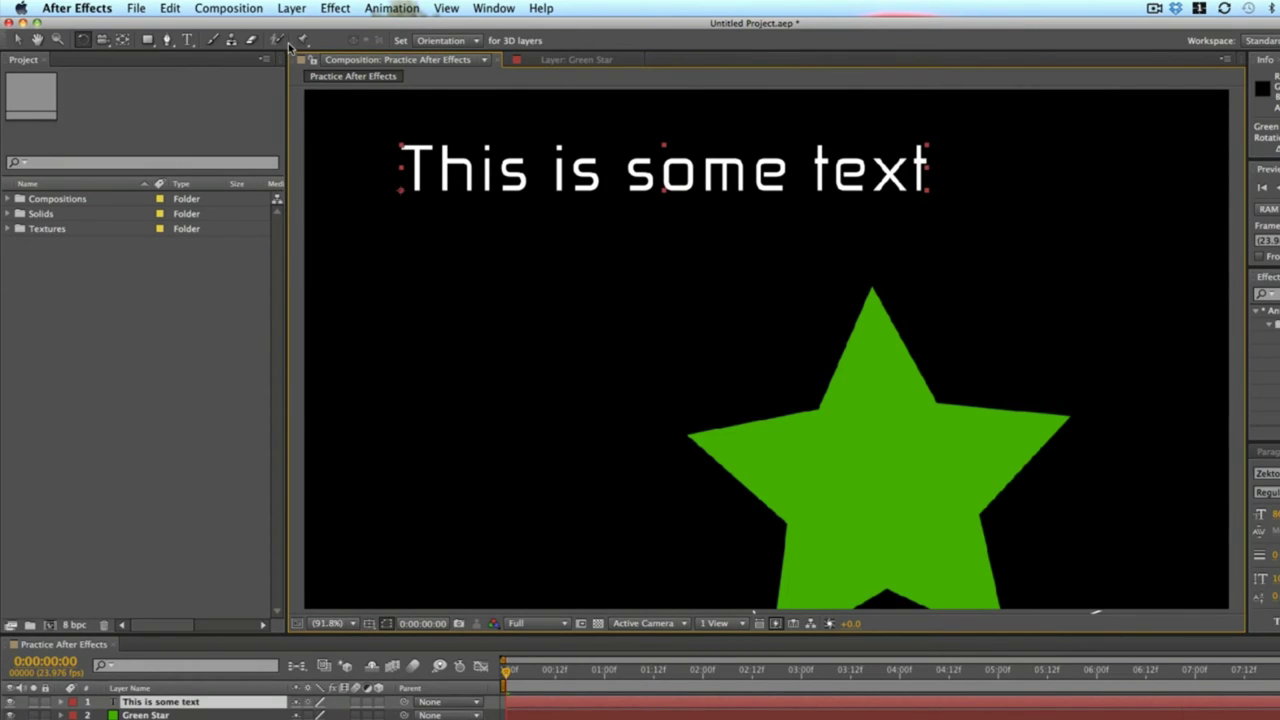
left_click(122, 40)
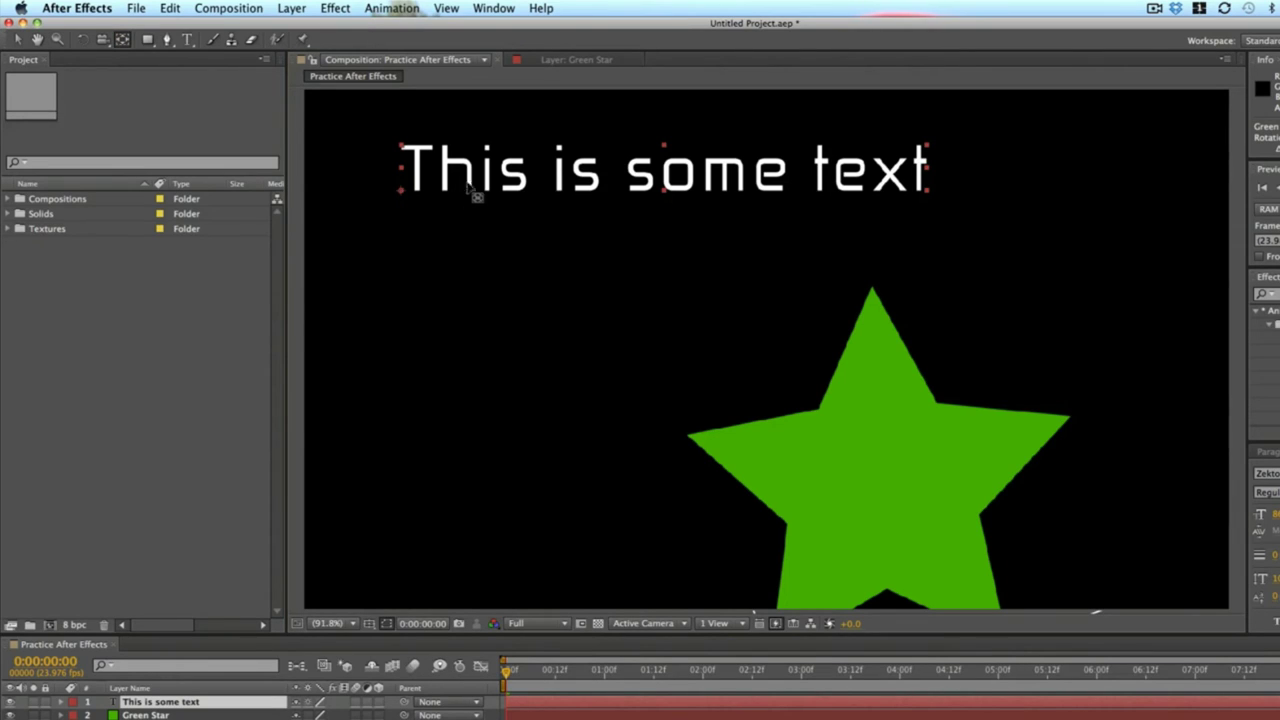
left_click_drag(401, 189, 668, 185)
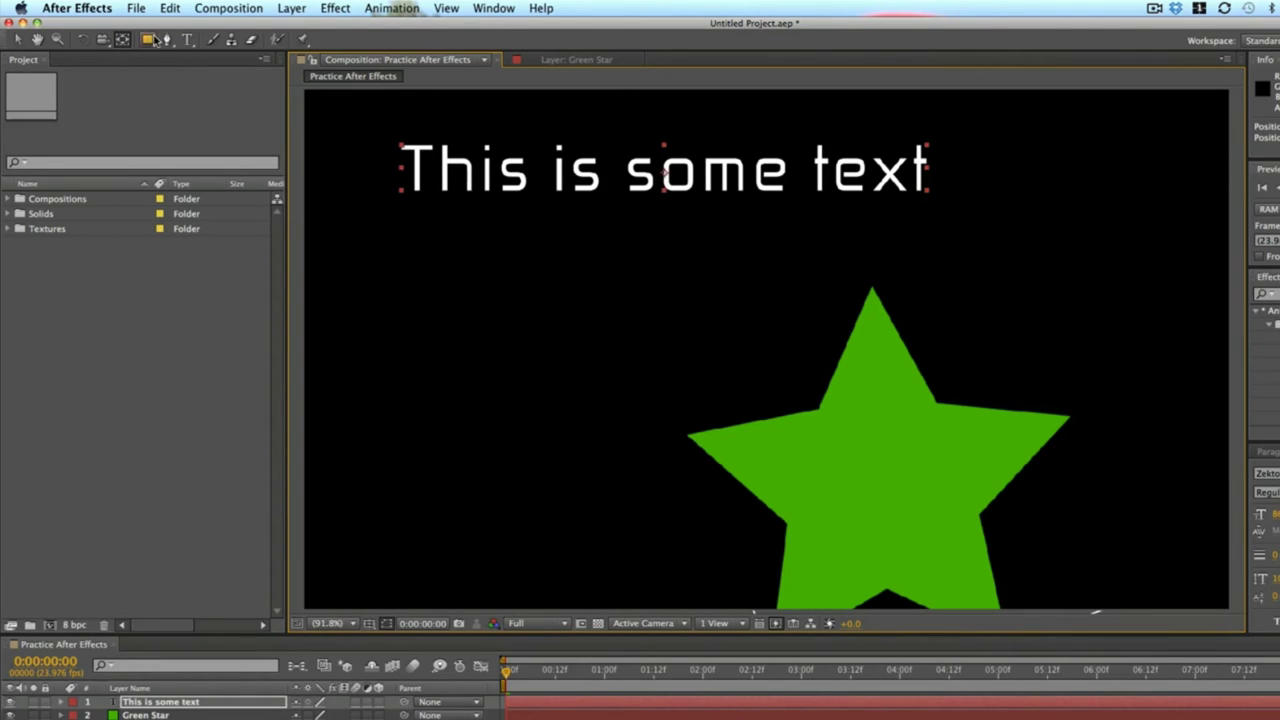
left_click(84, 41)
mouse_move(815, 142)
left_mouse_down()
mouse_move(800, 266)
mouse_move(804, 146)
left_mouse_up()
Step: Return the text's anchor point to its lower-left corner and rotate the text clockwise until it is nearly level
key("y")
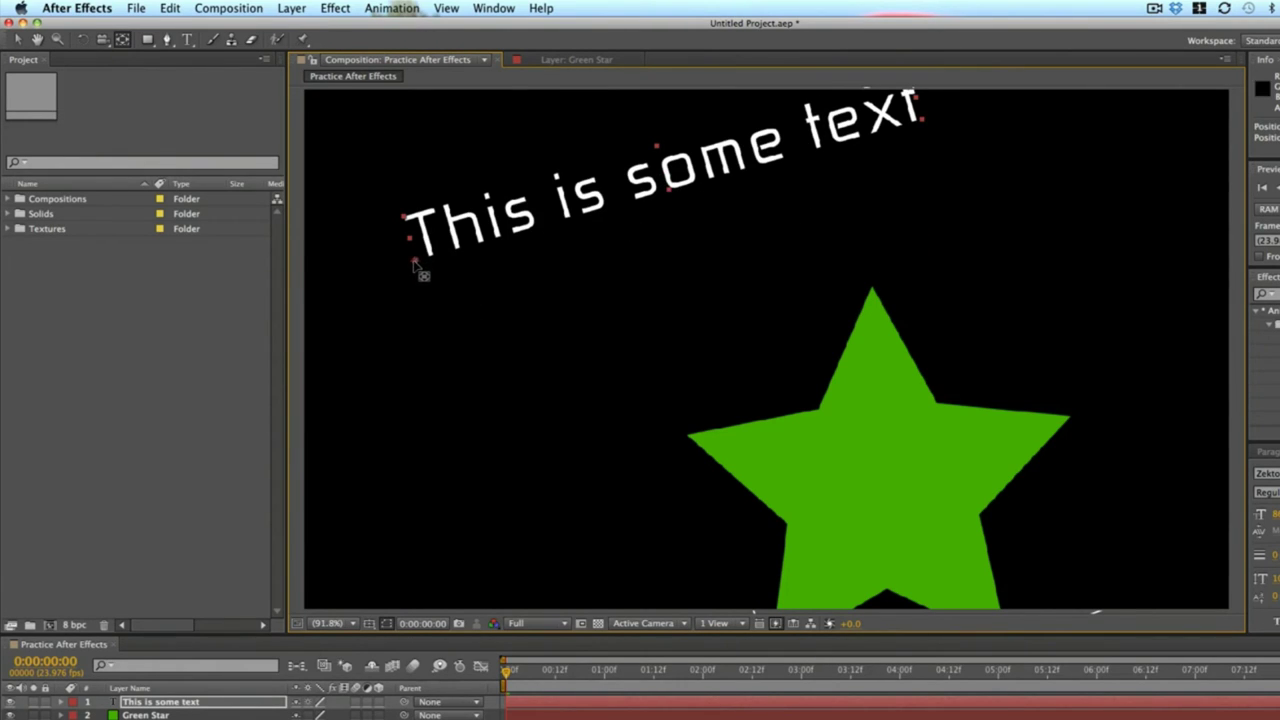
key("r")
key("r")
left_click(84, 40)
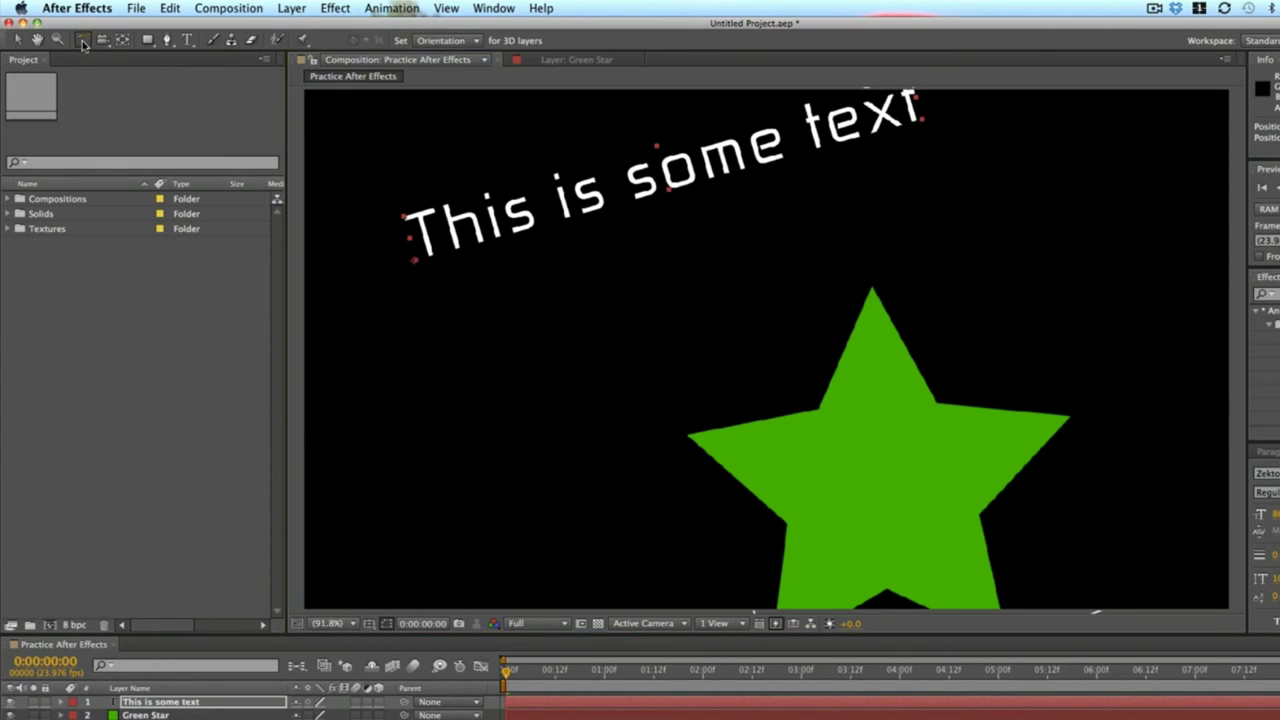
left_click_drag(676, 152, 737, 251)
Step: Move the green star up and left so its top tip overlaps the word "some"
key("v")
left_click_drag(985, 447, 875, 345)
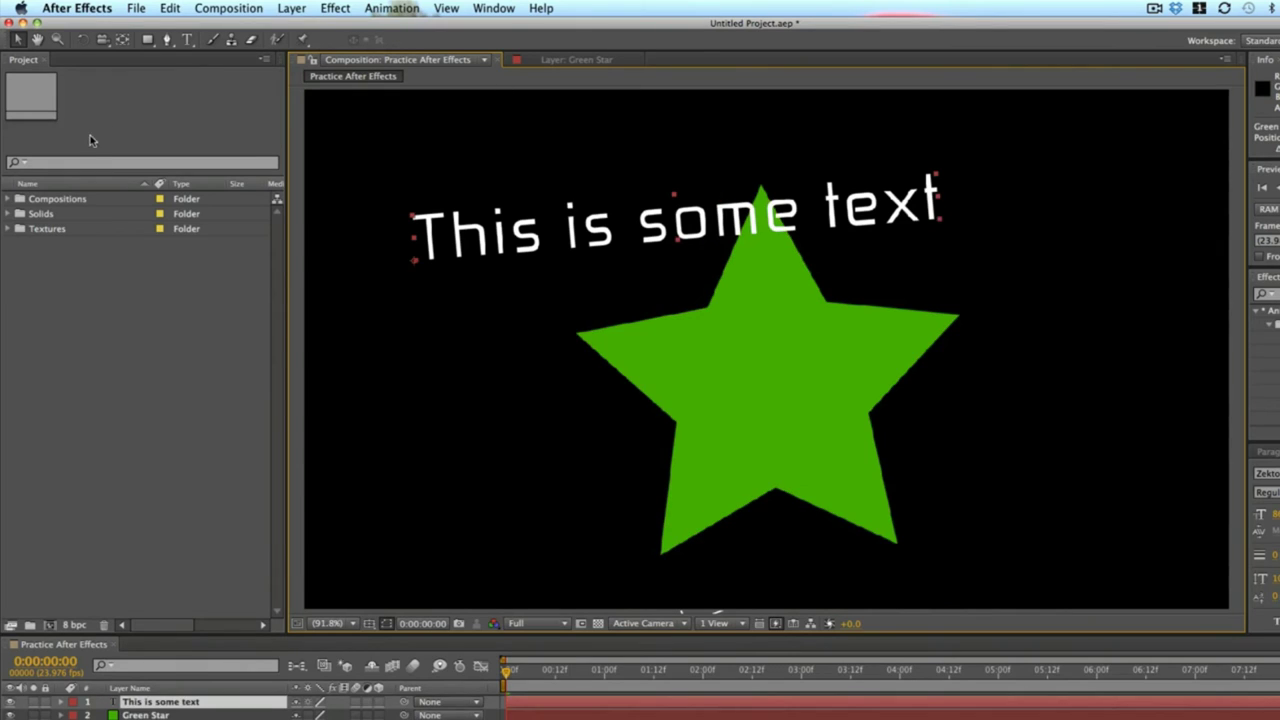
Step: Try a rectangular mask over the first part of the text, and undo it
left_click(147, 39)
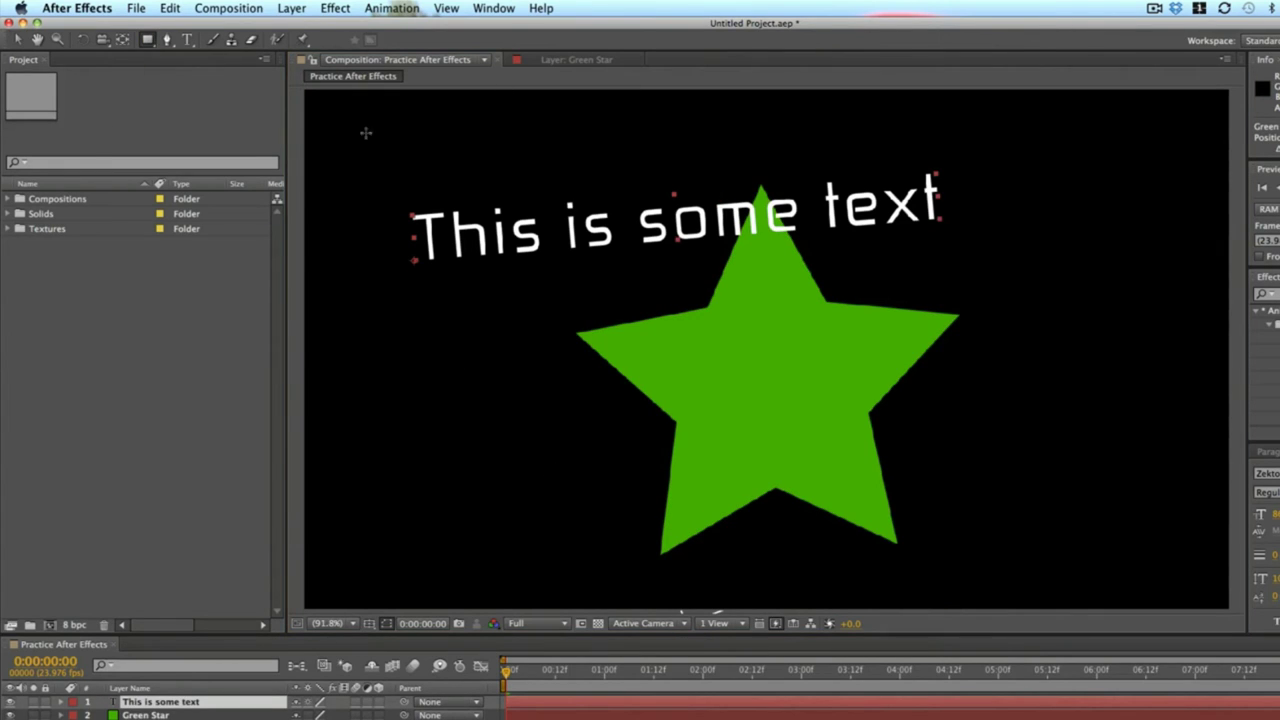
left_click_drag(443, 148, 763, 366)
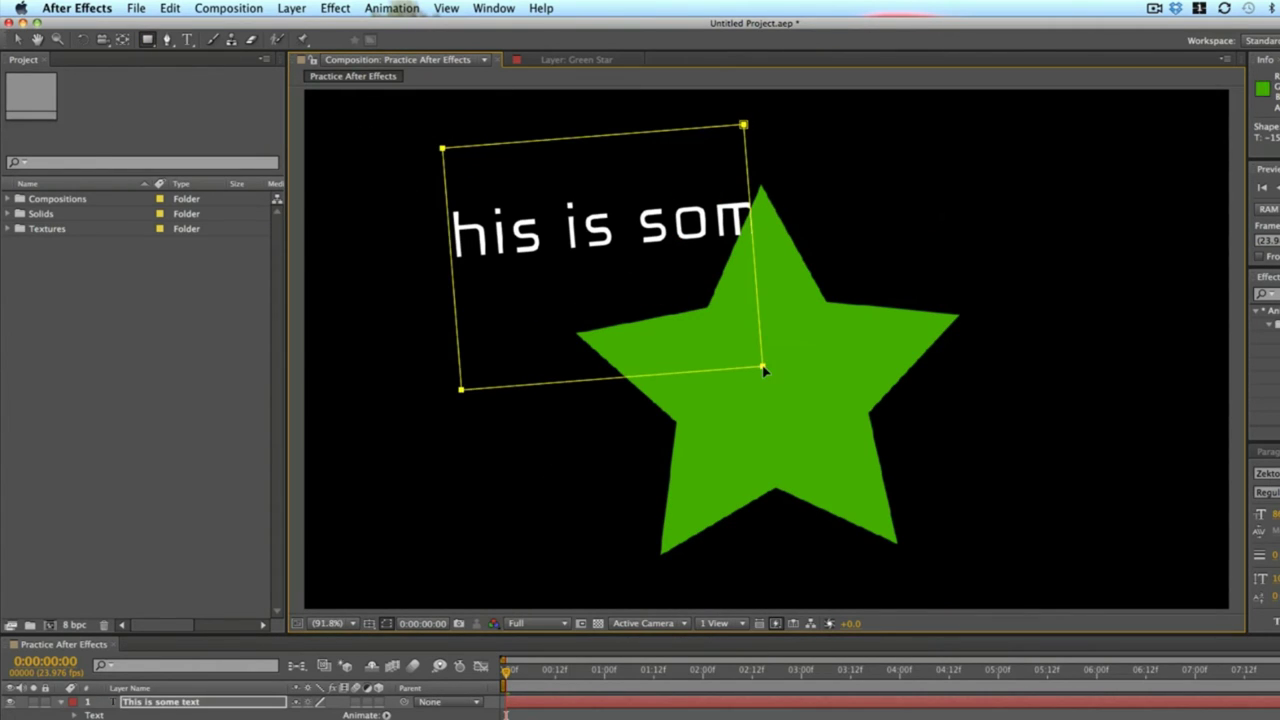
key("super+z")
Step: With no layer selected, try drawing a large pink rectangle shape over the text and star, and undo it
key("super+shift+a")
left_click_drag(413, 493, 975, 125)
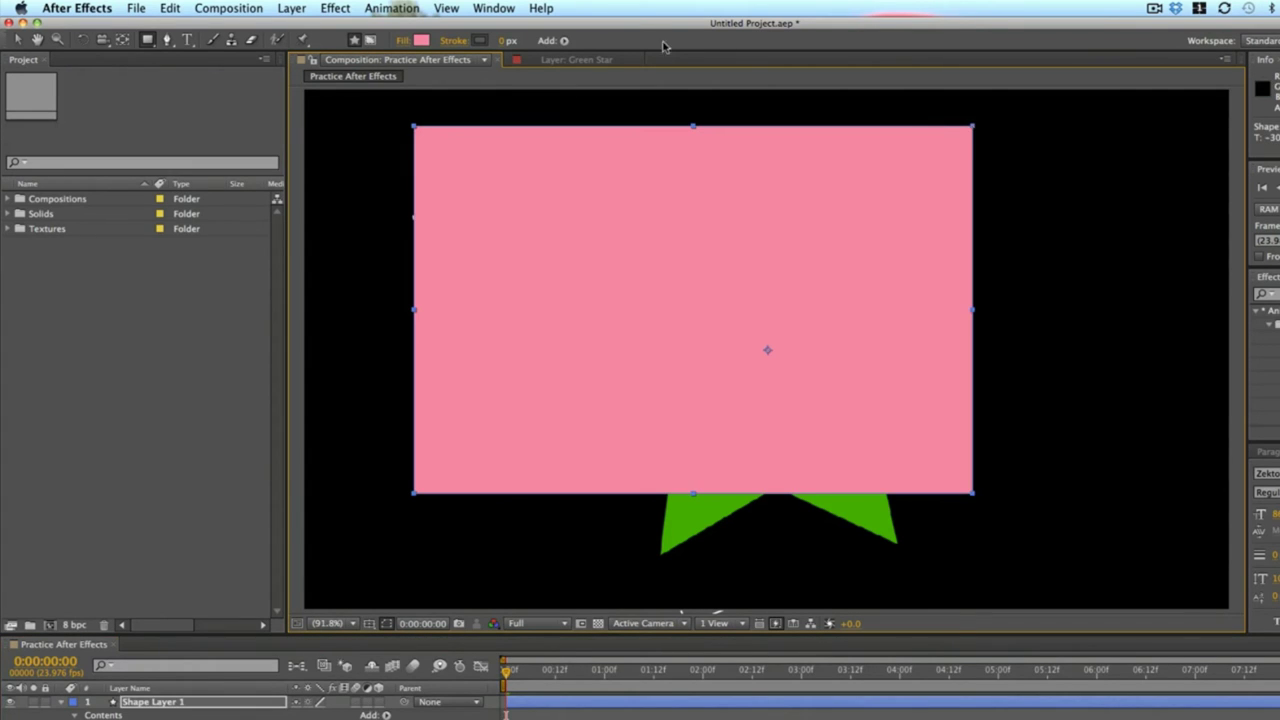
key("super+z")
Step: Try drawing a large pink shape with the Polygon tool, and undo the new polygon
left_click(147, 40)
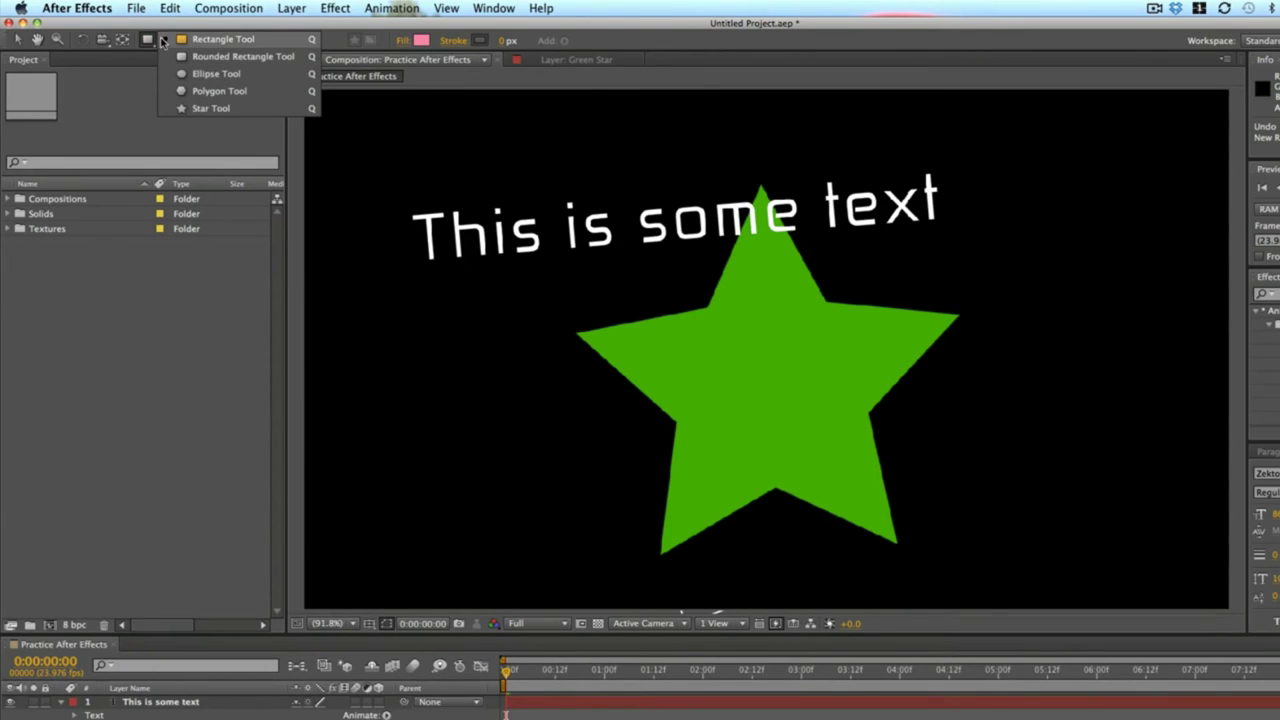
left_click(246, 90)
left_click_drag(406, 486, 842, 316)
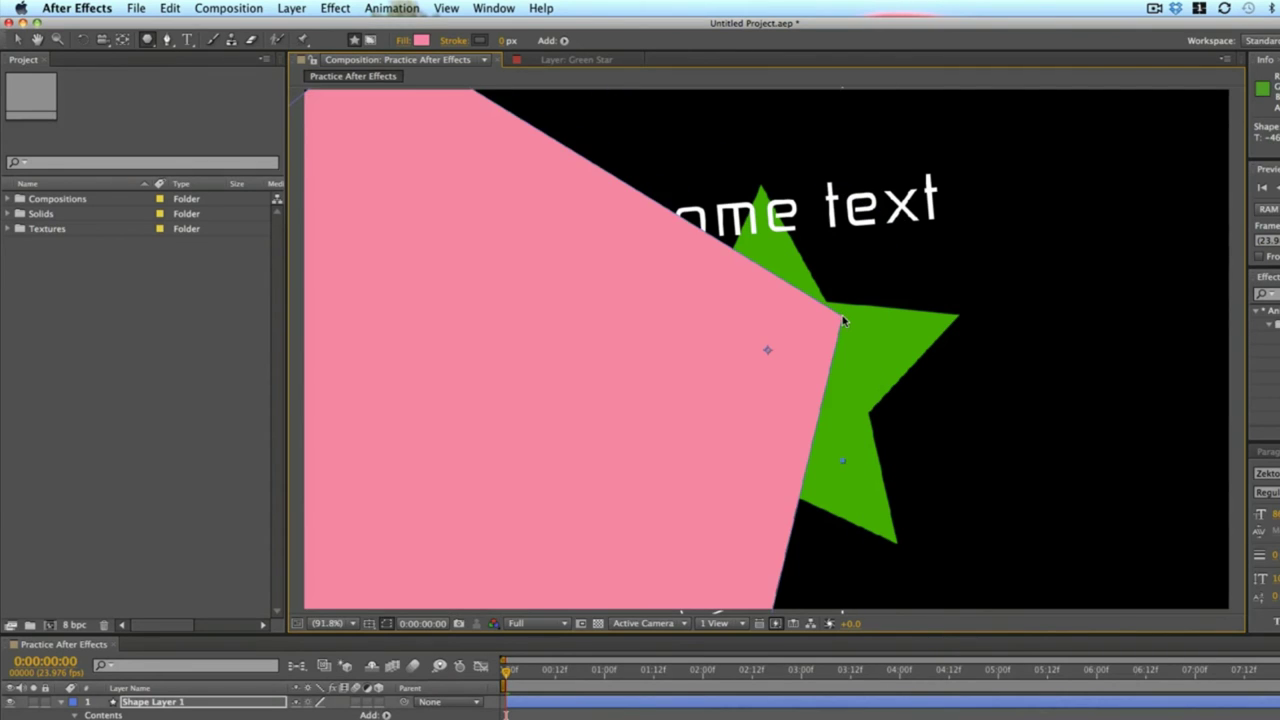
key("super+z")
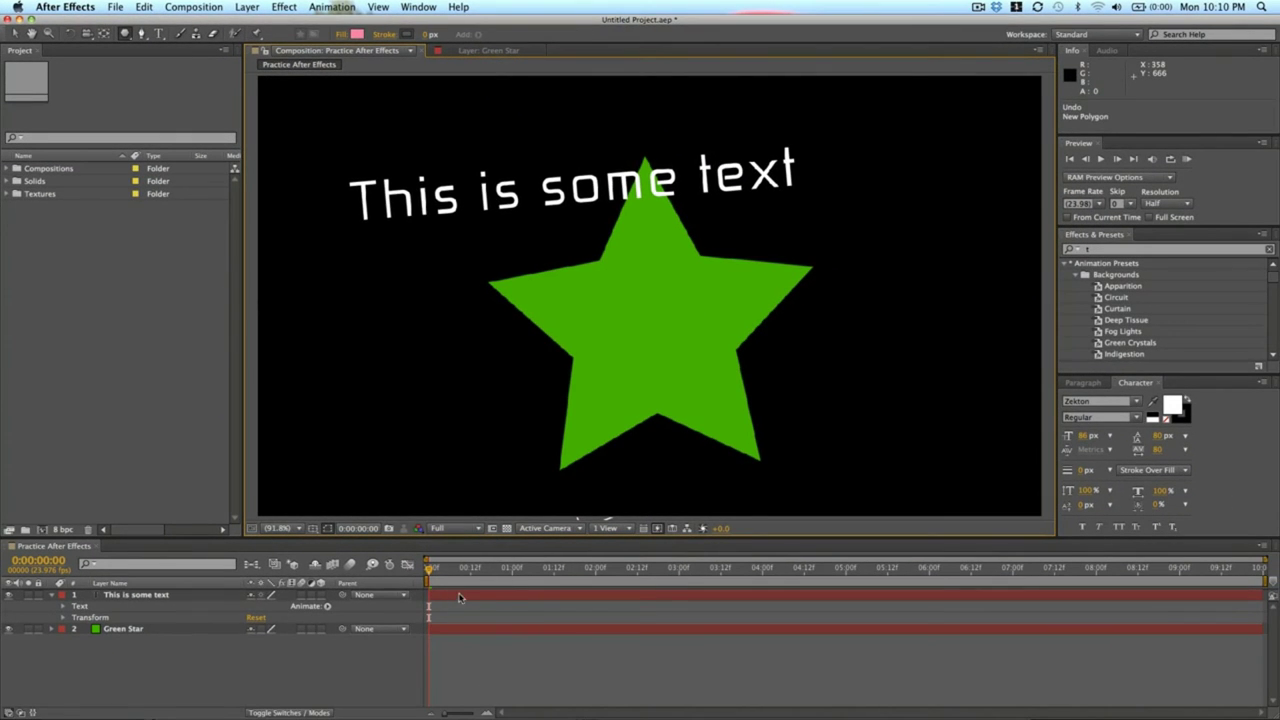
Step: Try a polygon mask around the beginning of the text layer, and undo the mask
left_click(455, 596)
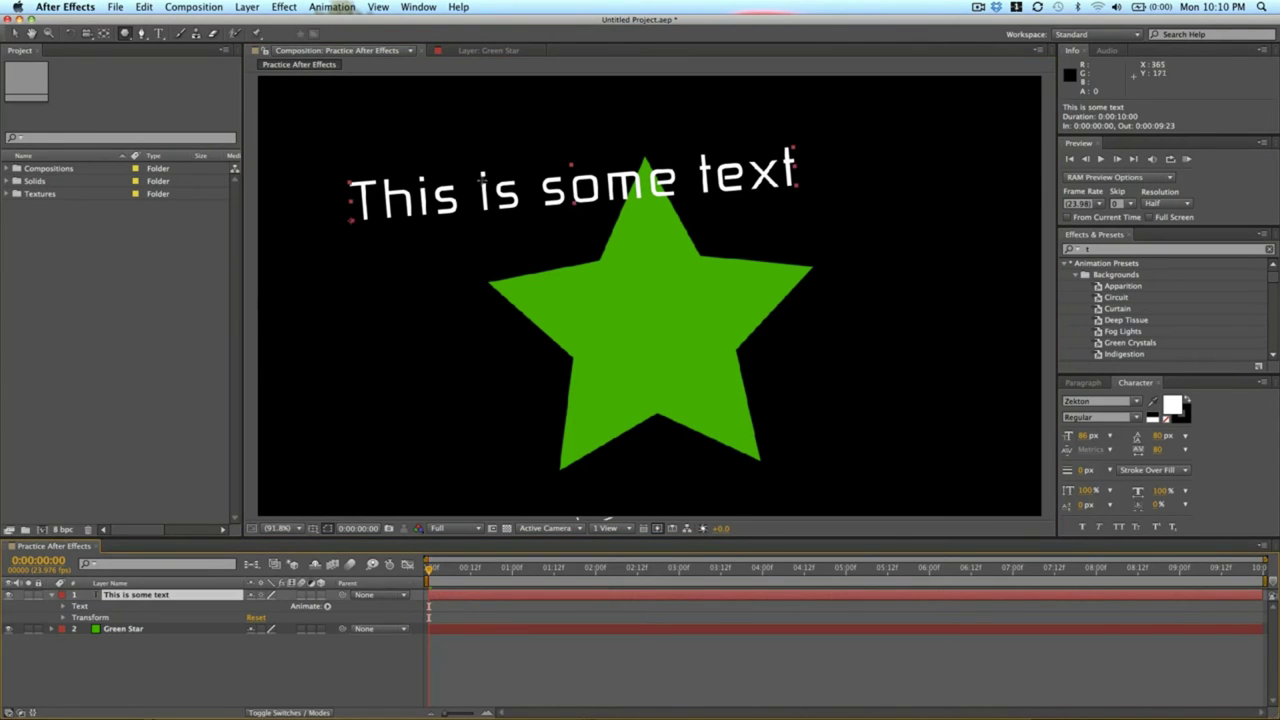
left_click_drag(453, 117, 472, 82)
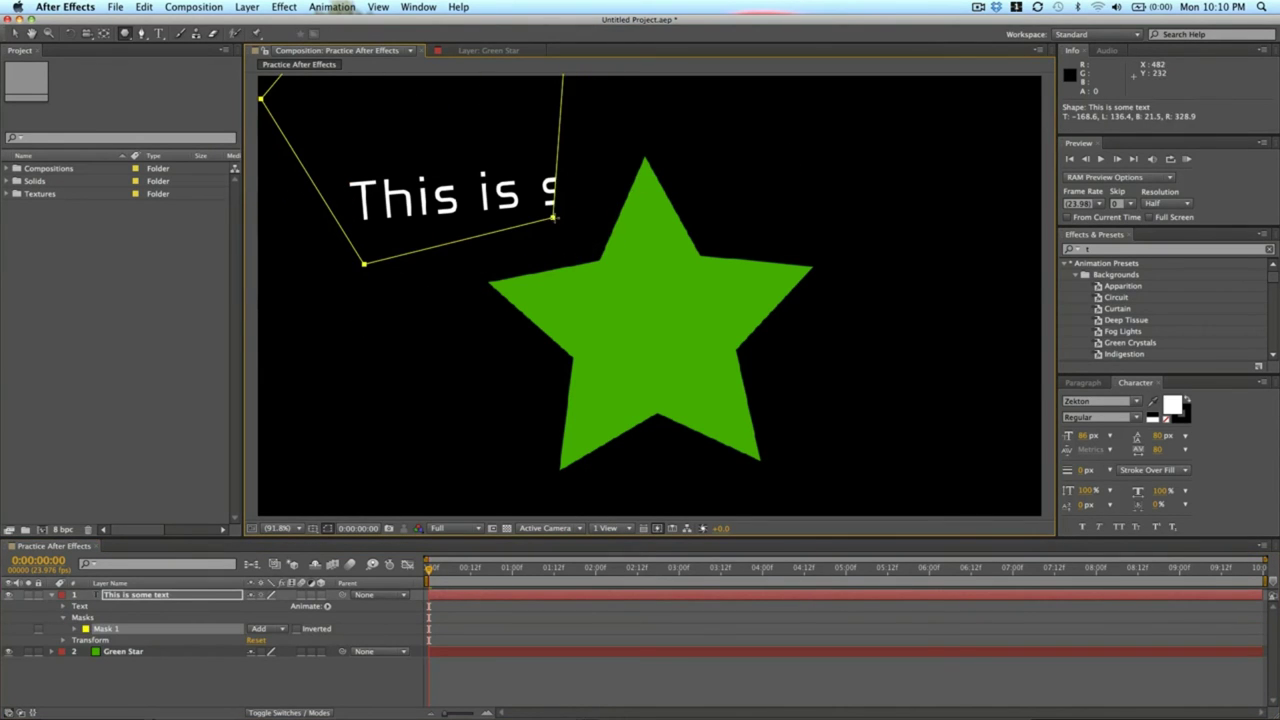
key("super+z")
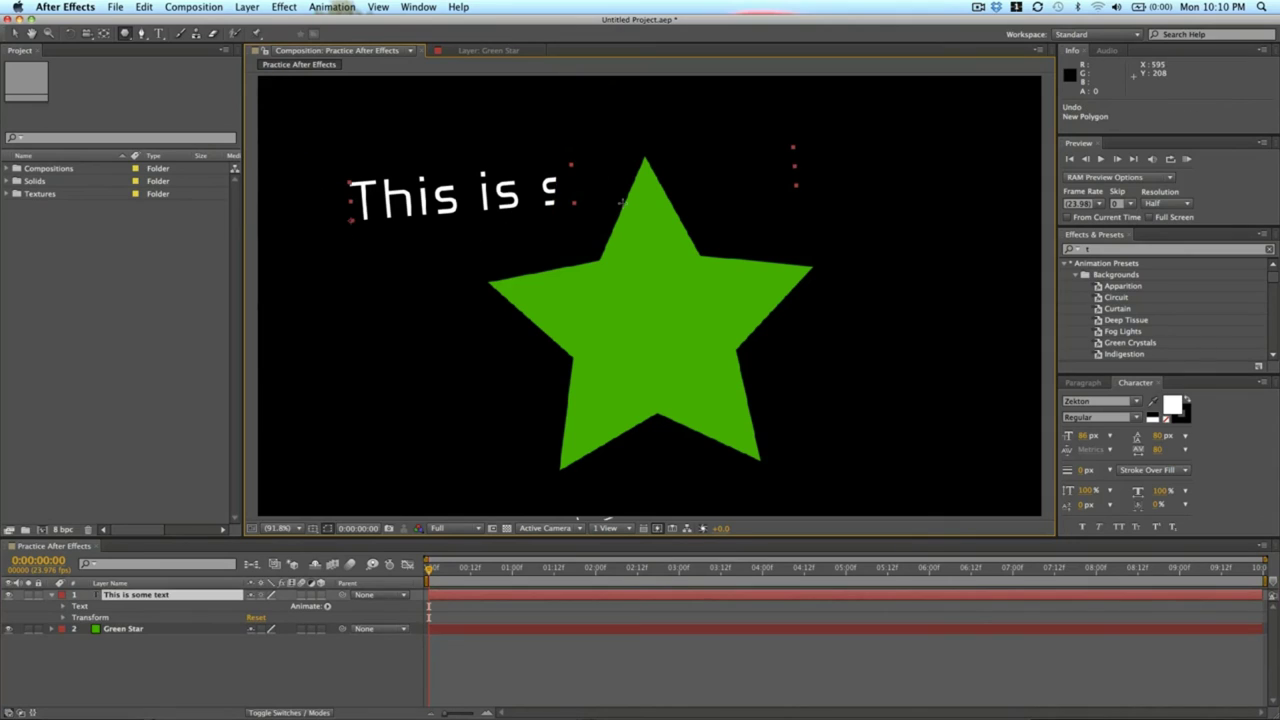
Step: Try outlining a freeform mask on the text layer with the Pen tool, and undo the whole path
left_click(143, 35)
left_click(450, 158)
left_click(440, 269)
left_click(728, 175)
left_click(590, 120)
left_click(450, 158)
key("super+z")
key("super+z")
key("super+z")
key("super+z")
key("super+z")
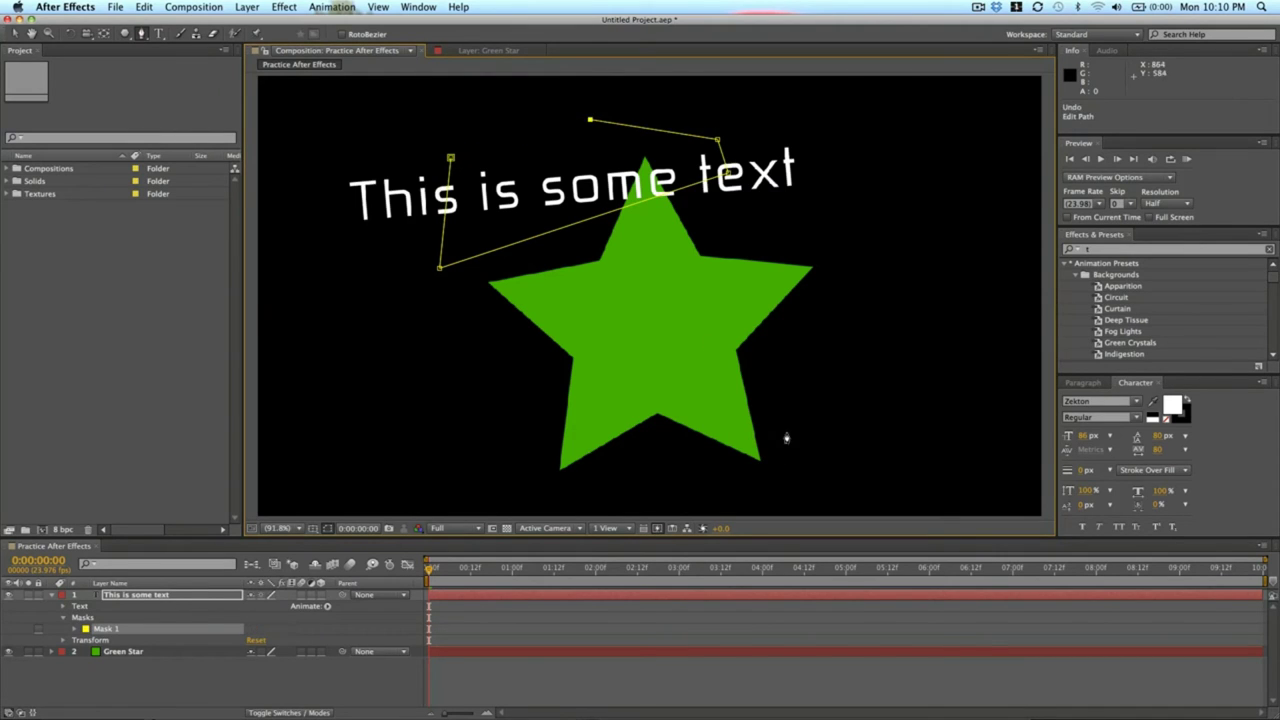
key("super+z")
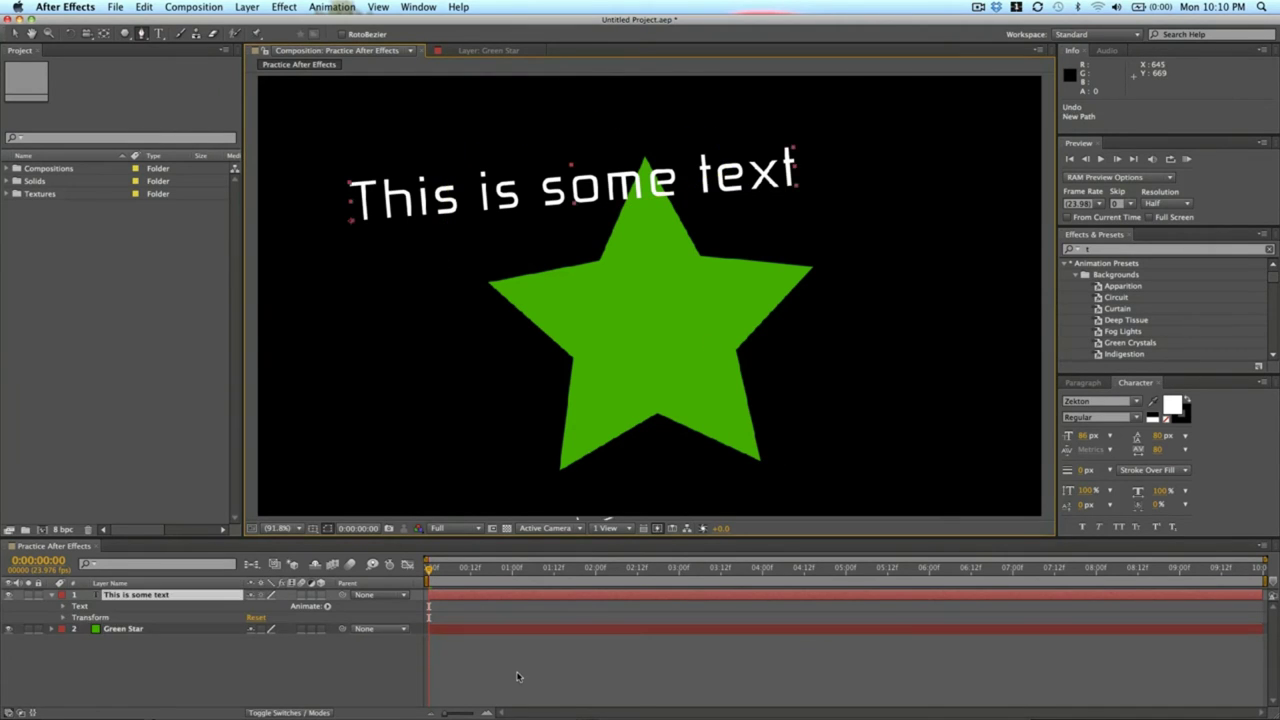
Step: Draw a closed five-point pink shape across the star on a new shape layer with the Pen tool, and select that layer
left_click(548, 619)
left_click_drag(404, 376, 527, 363)
mouse_move(877, 332)
left_mouse_down()
mouse_move(823, 281)
mouse_move(725, 237)
left_mouse_up()
left_click(449, 330)
left_click(404, 377)
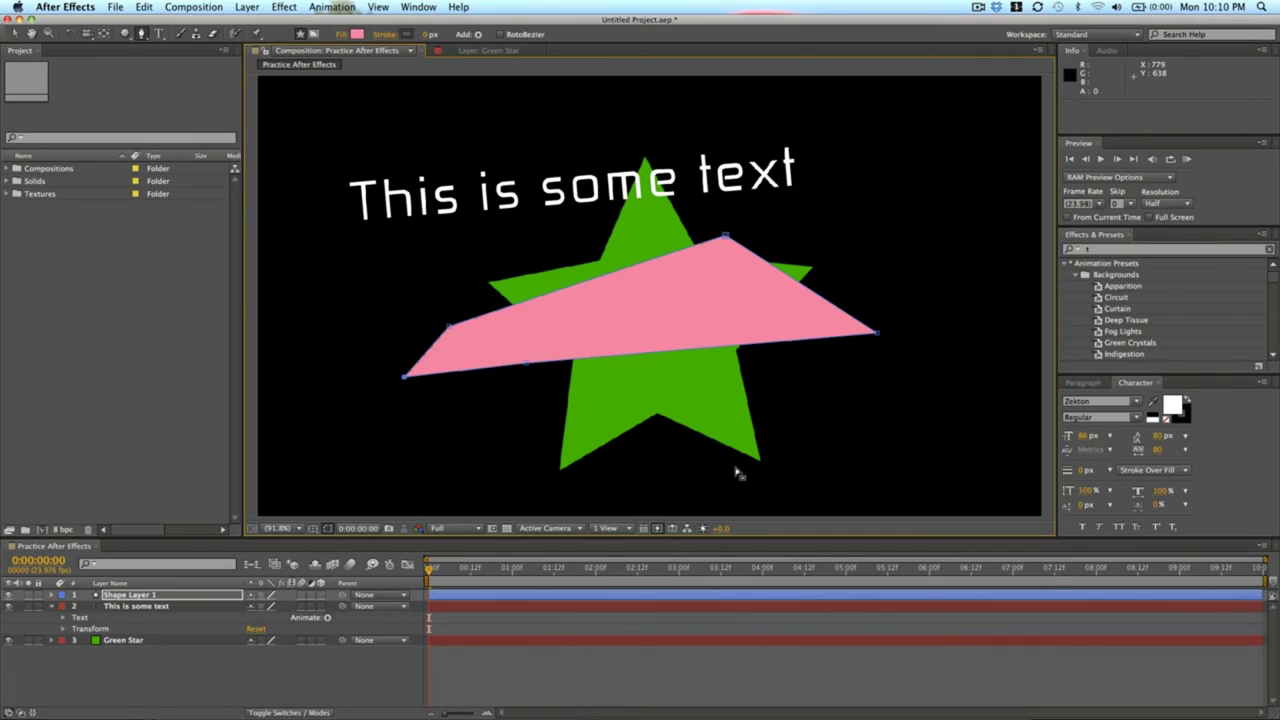
key("super+z")
left_click(505, 595)
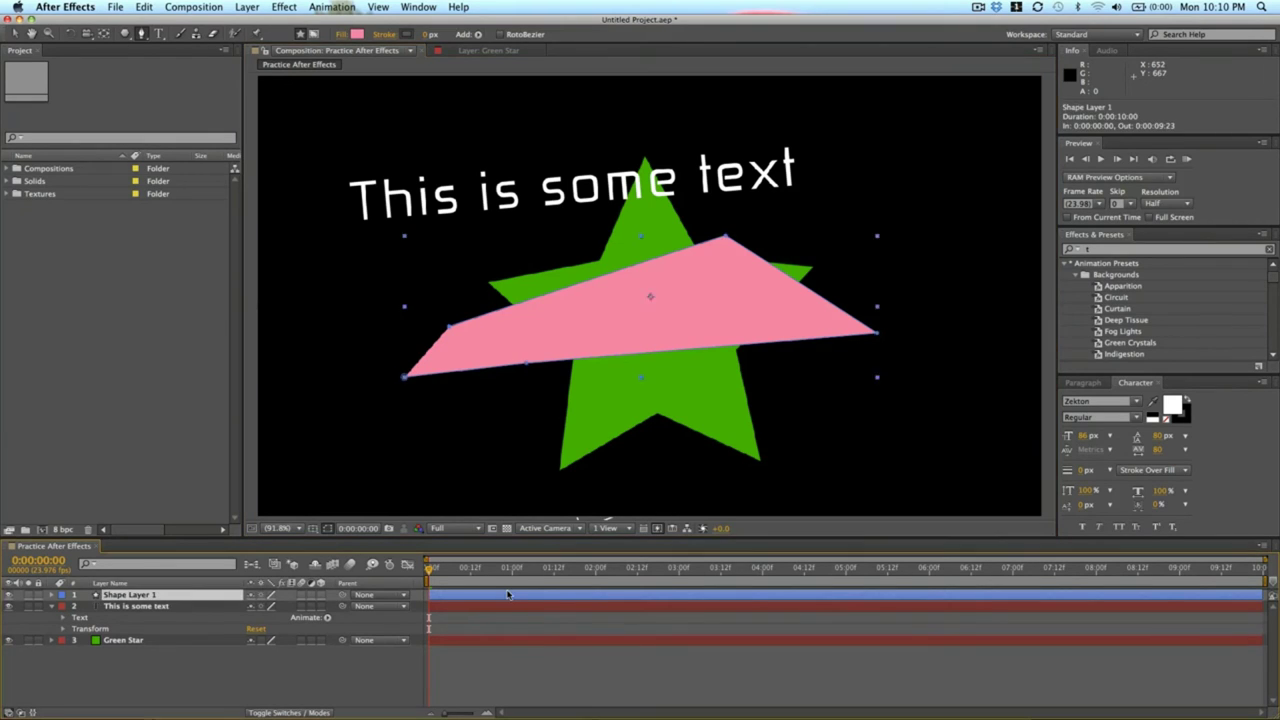
Step: Delete the pink shape layer
key("Delete")
Step: Try adding a text layer reading "fasdfl;ajsd;fajsd;fljas;" below the existing text with the Type tool, and delete that new layer
left_click(158, 33)
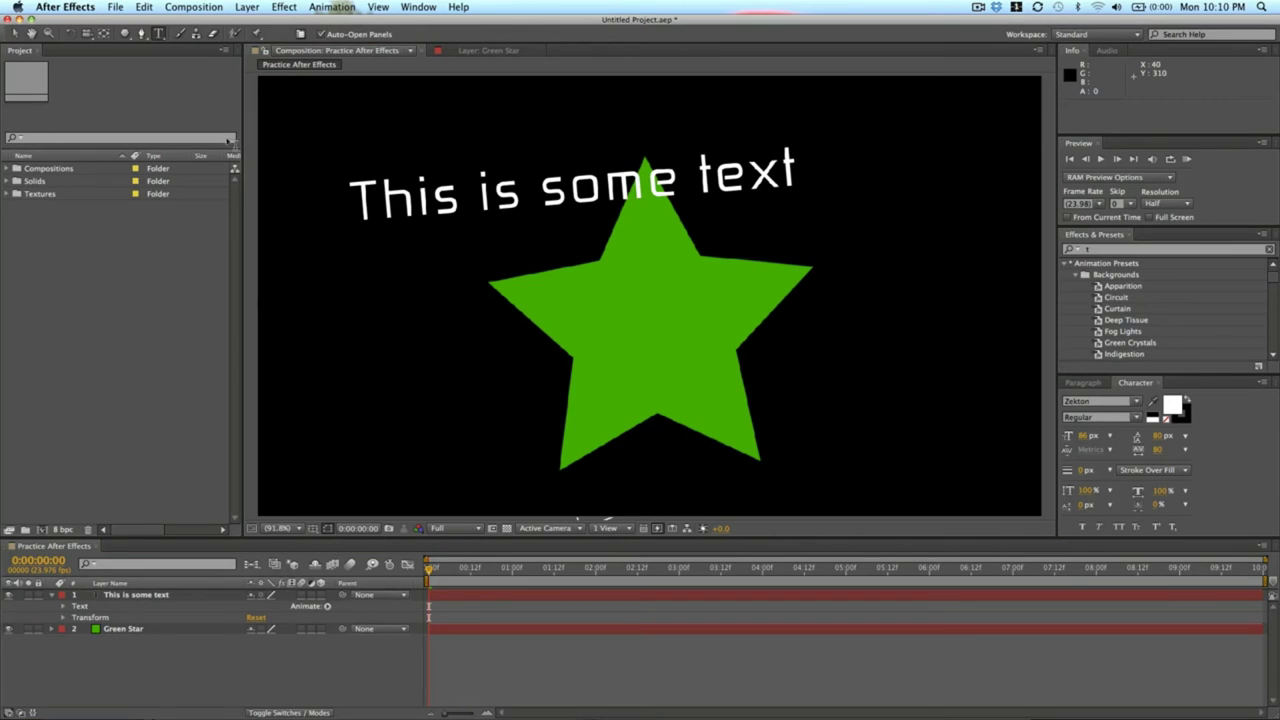
left_click(368, 388)
type("fasdfl;ajsd;fajsd;fljas;")
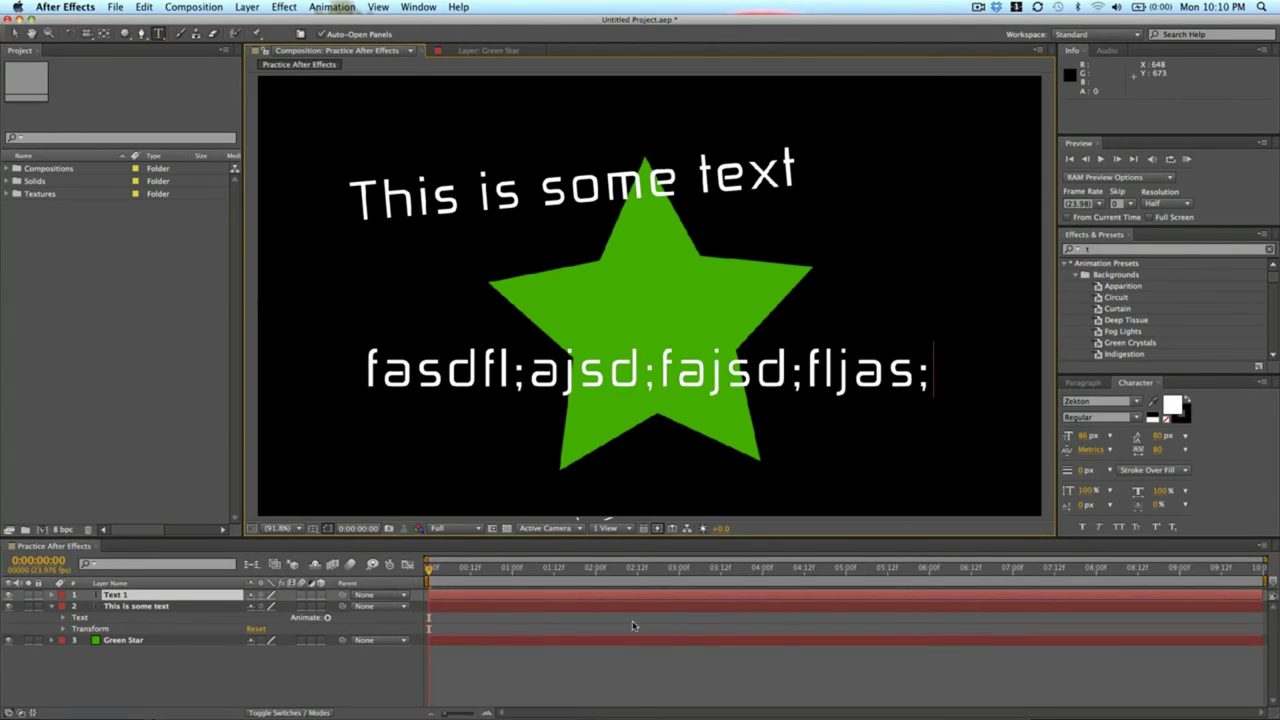
left_click(548, 600)
key("Delete")
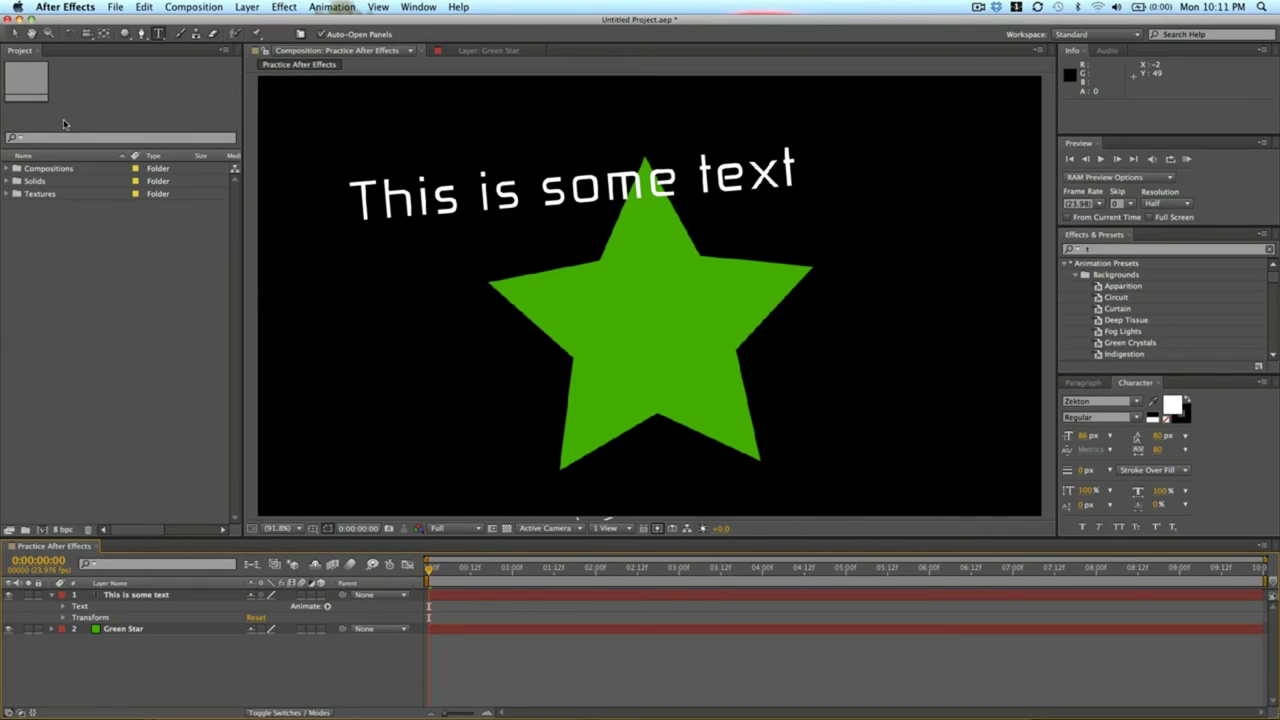
Step: Change the existing text to "YOU ARE A STAR" and place it across the green star at about 309, 461
left_click_drag(415, 205, 590, 303)
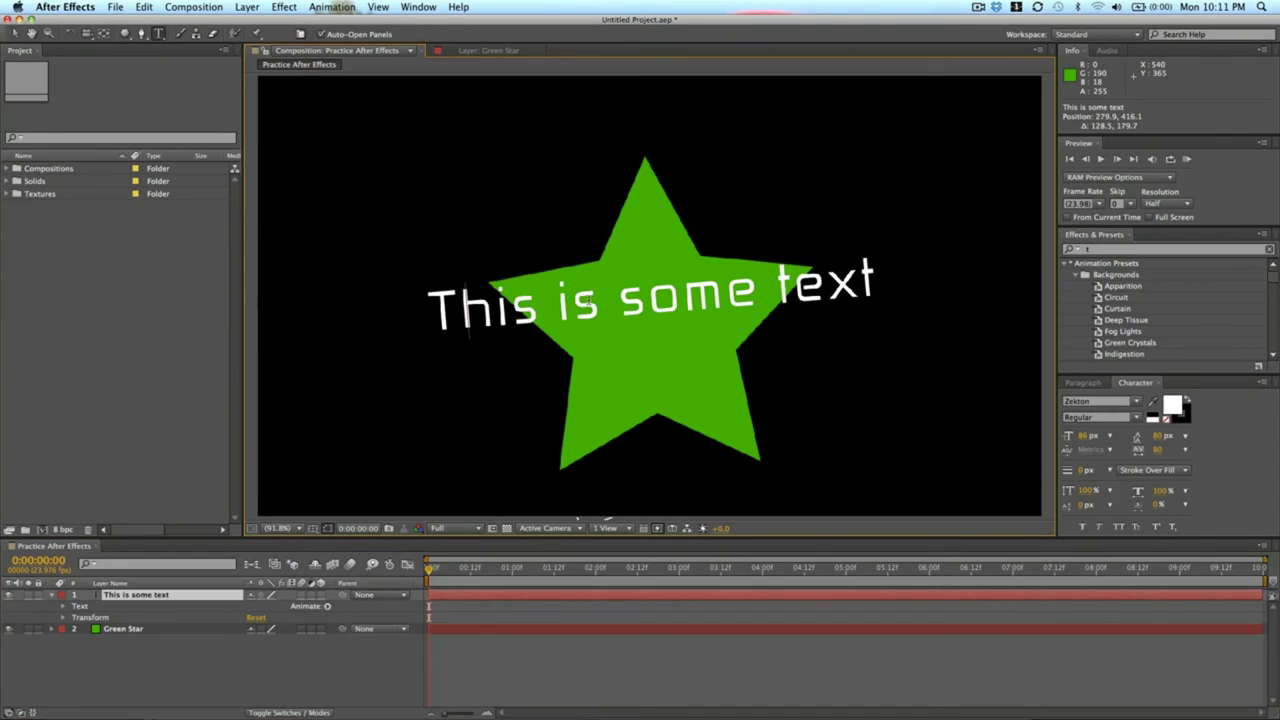
key("super+a")
type("YOU ARE A")
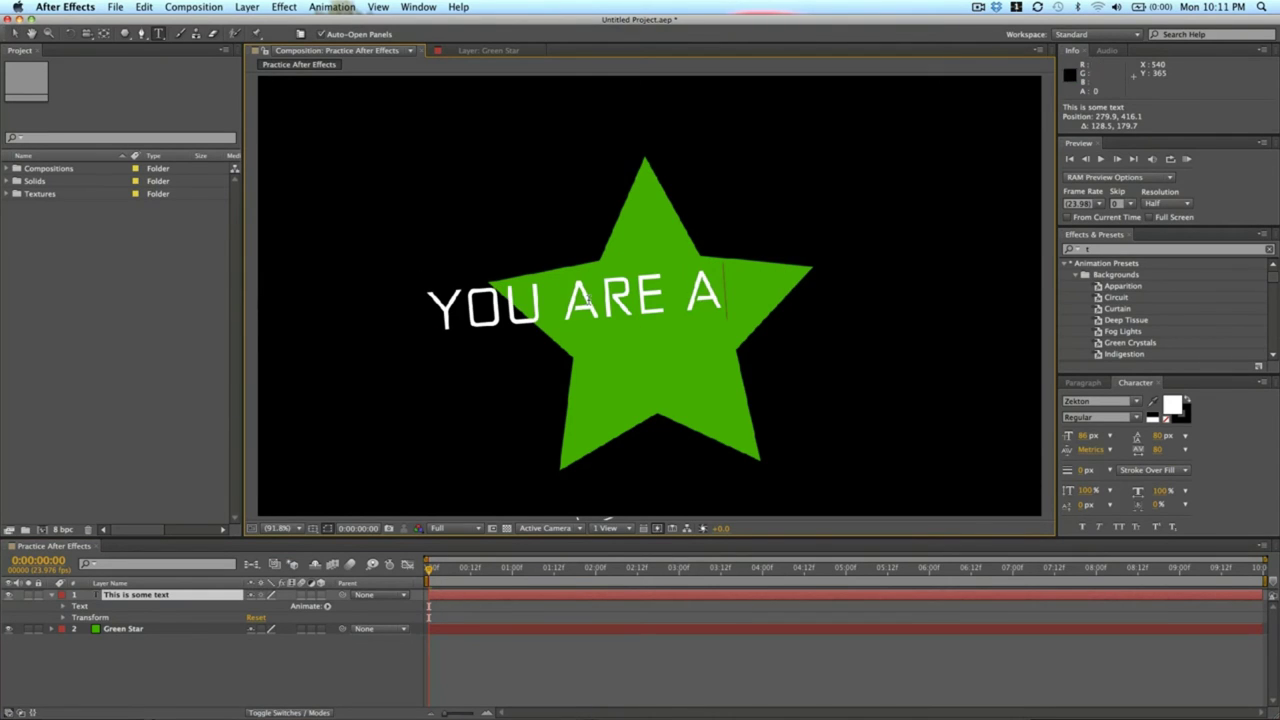
type(" STAR")
left_click(15, 33)
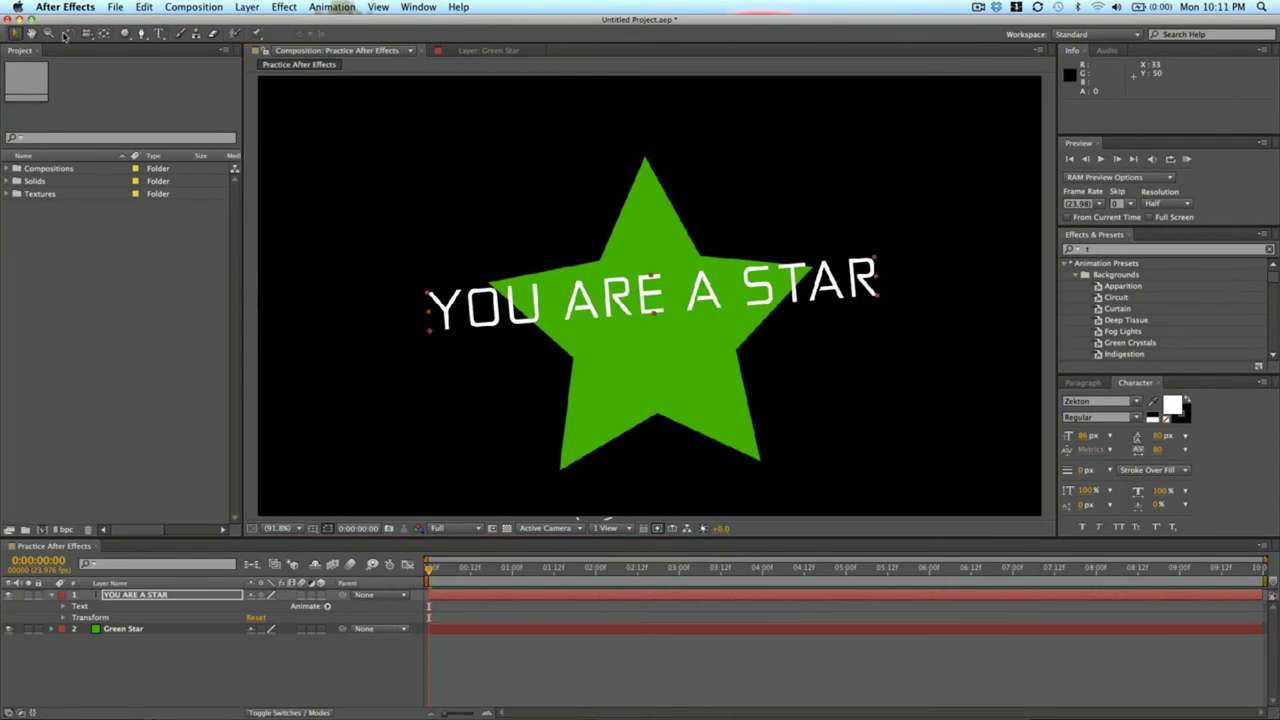
left_click_drag(697, 284, 714, 314)
Step: Enlarge the green star beyond the frame's height, and move the text up across its arms to about 296, 379
left_click(705, 345)
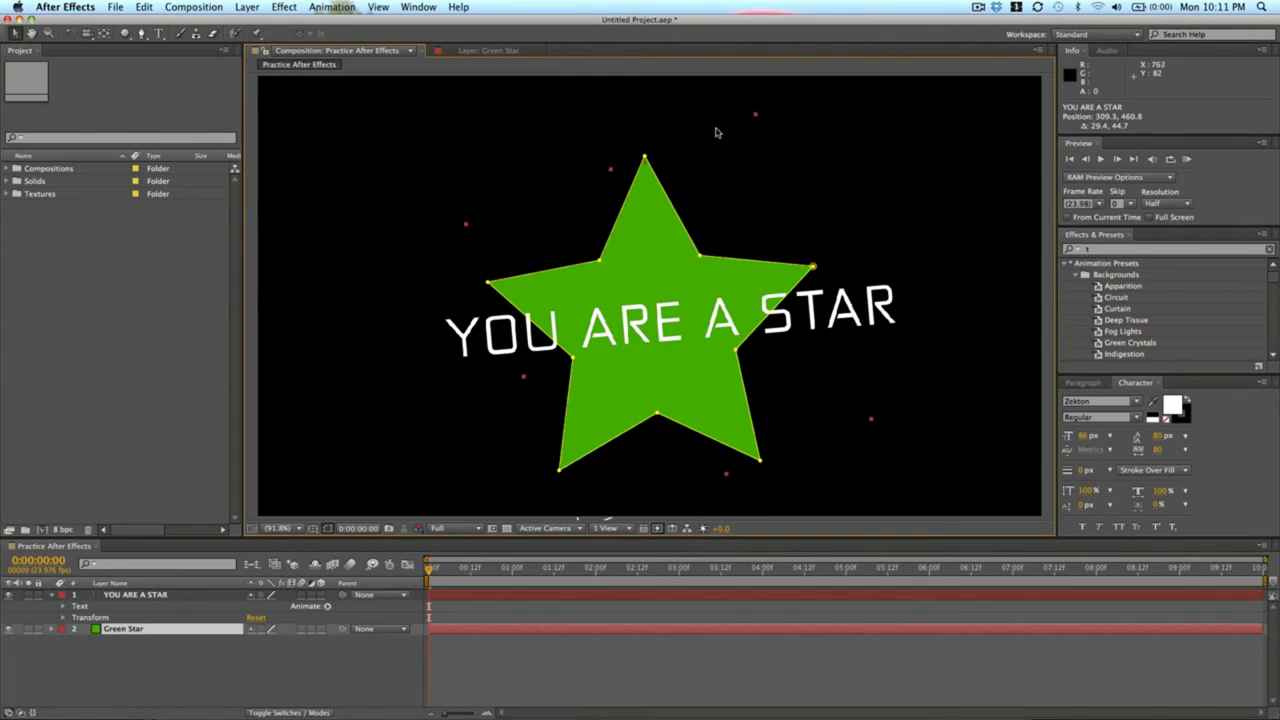
left_click_drag(758, 118, 653, 142)
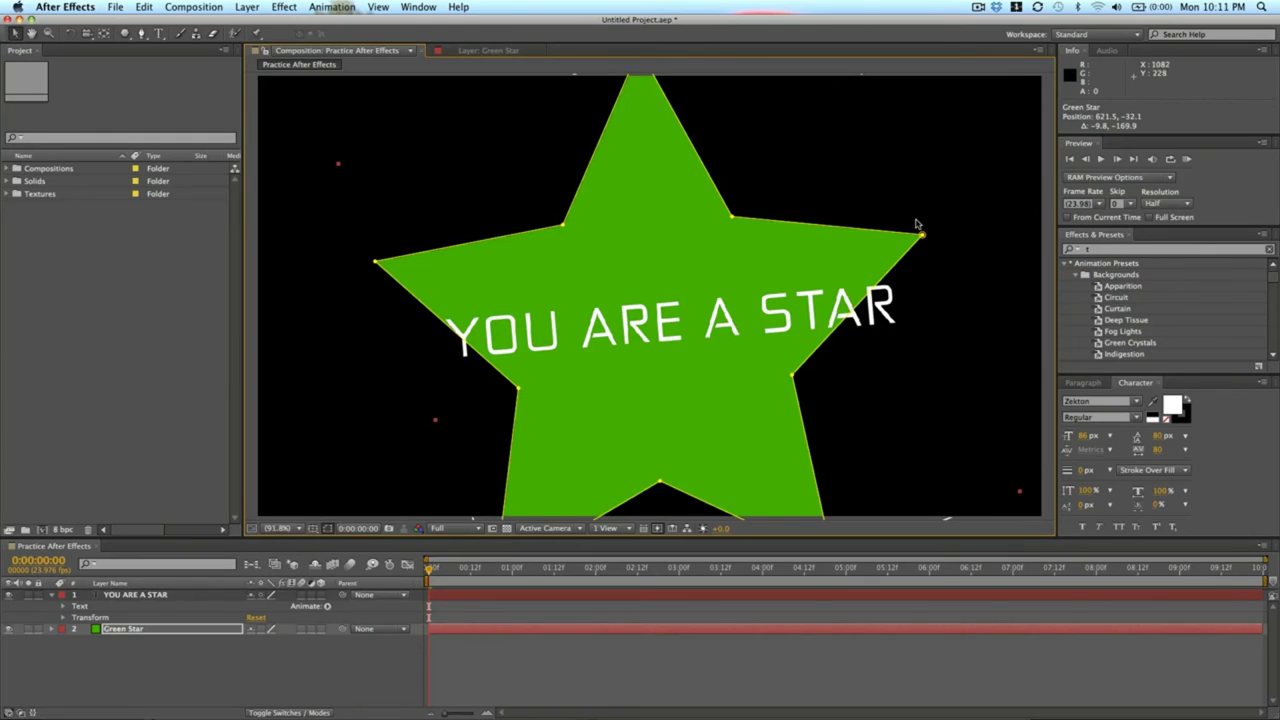
left_click_drag(797, 254, 797, 248)
left_click_drag(531, 361, 518, 279)
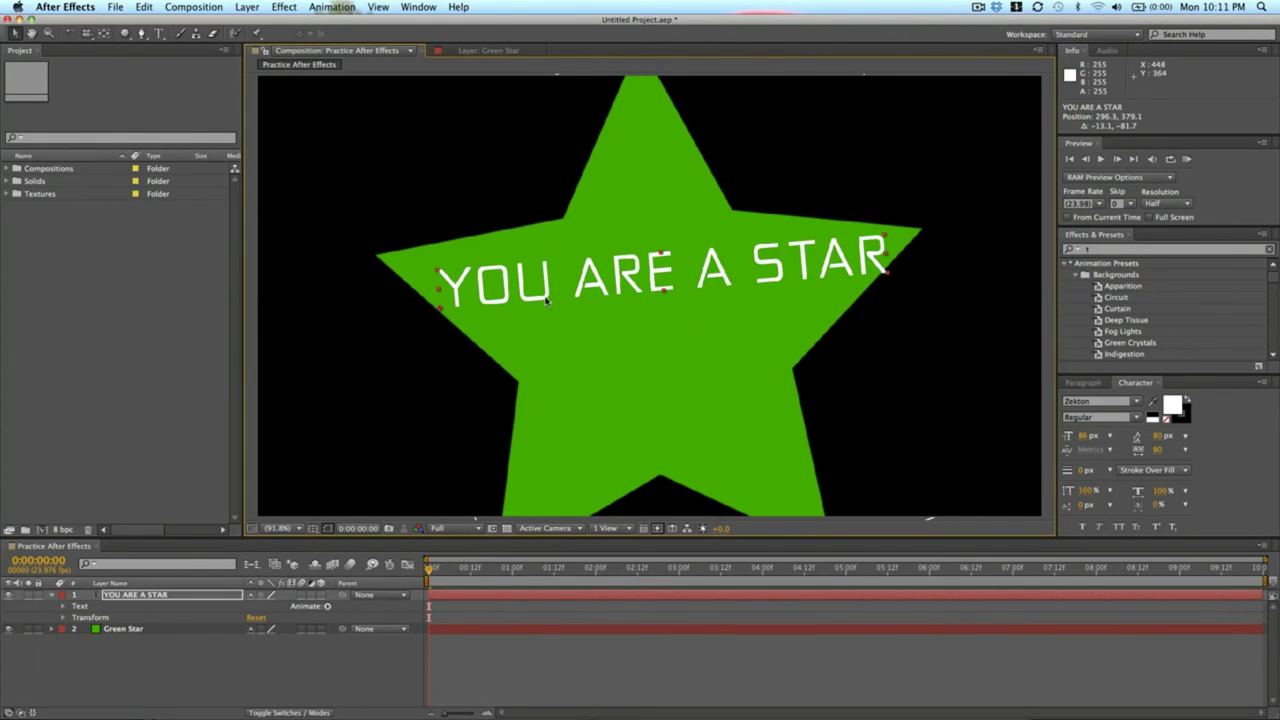
Step: Select both the text and Green Star layers and remove them from the composition
left_click(650, 620)
key("super+a")
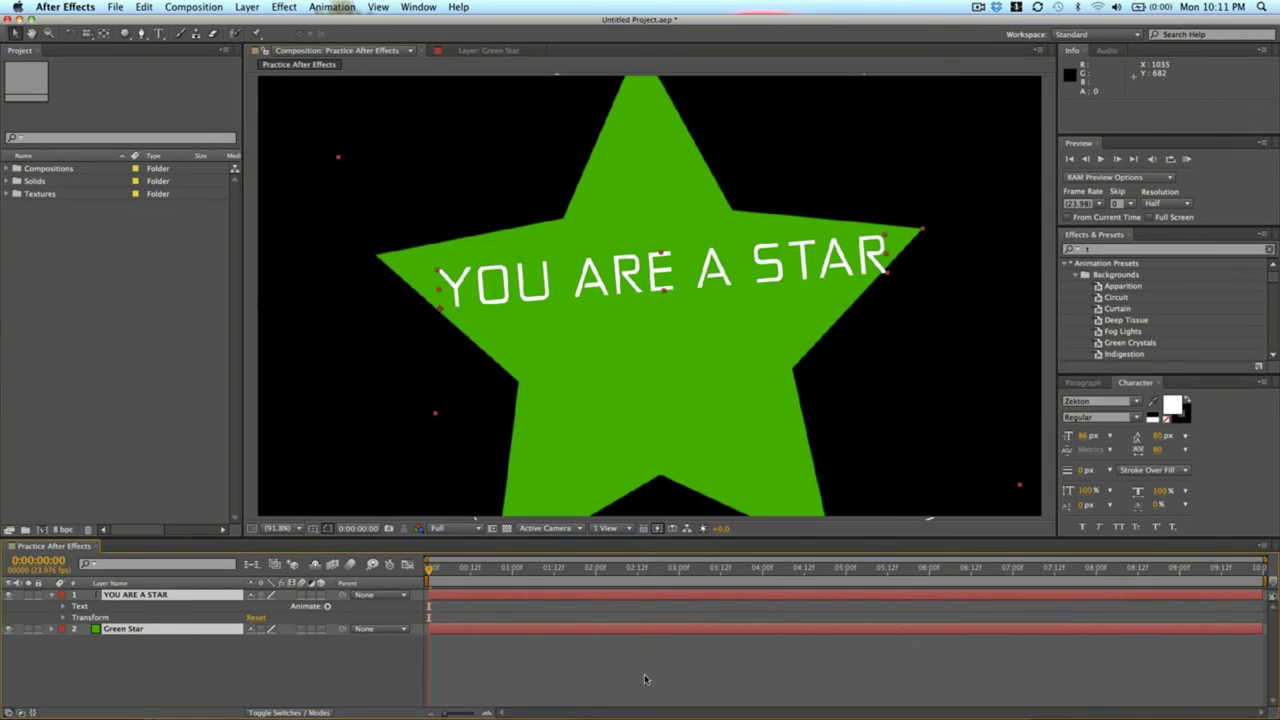
key("u")
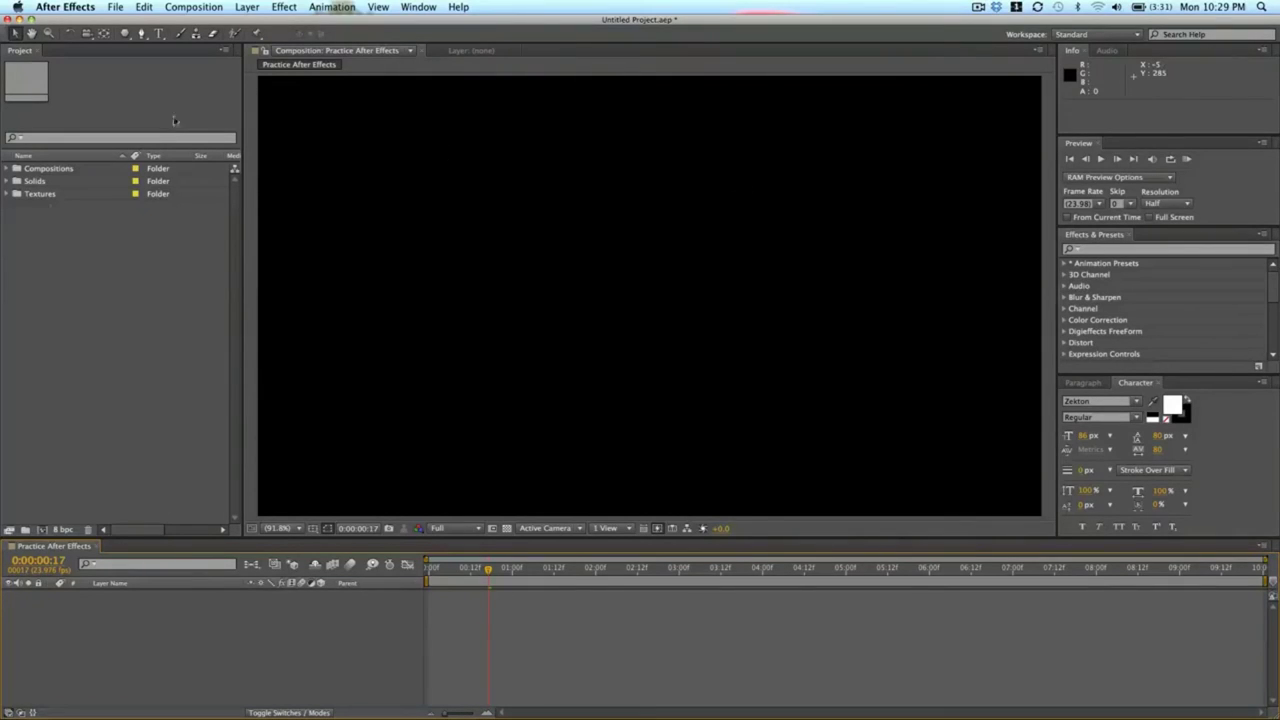
Step: Expand the Textures folder, add brickwall.jpg to the timeline starting at about one second, and scrub to 0:00:01:11
left_click(14, 195)
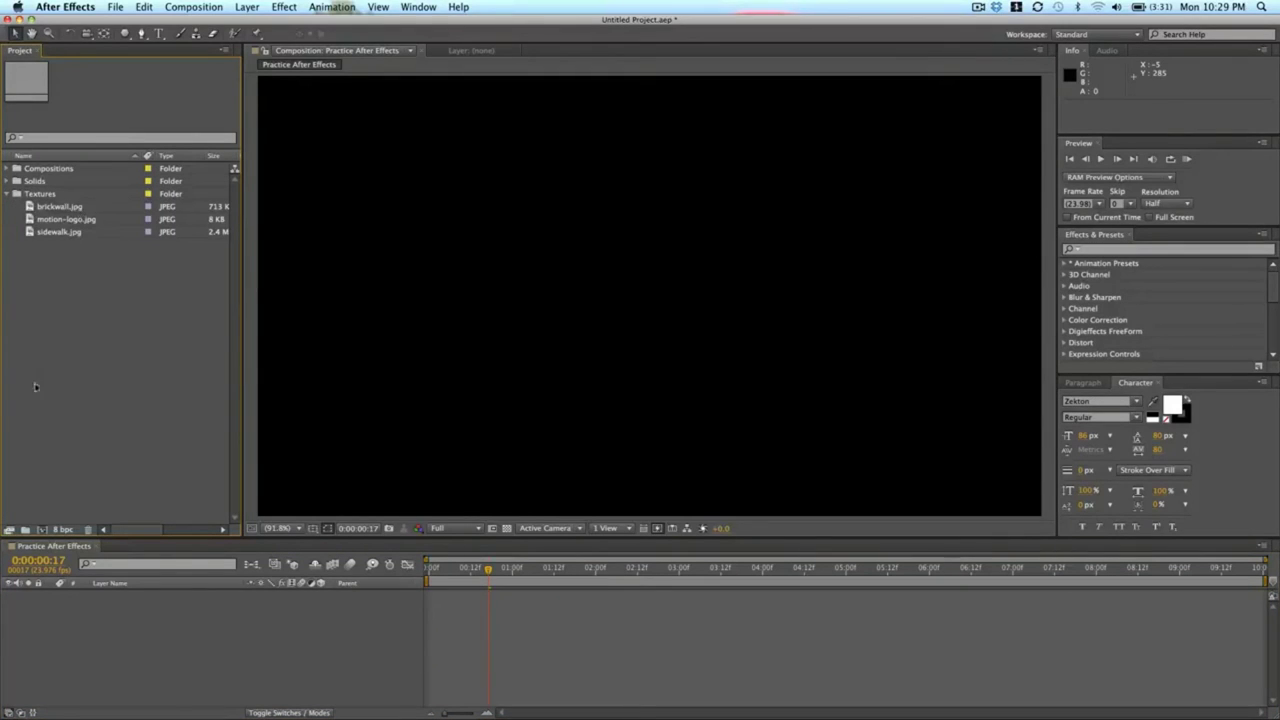
left_click(48, 208)
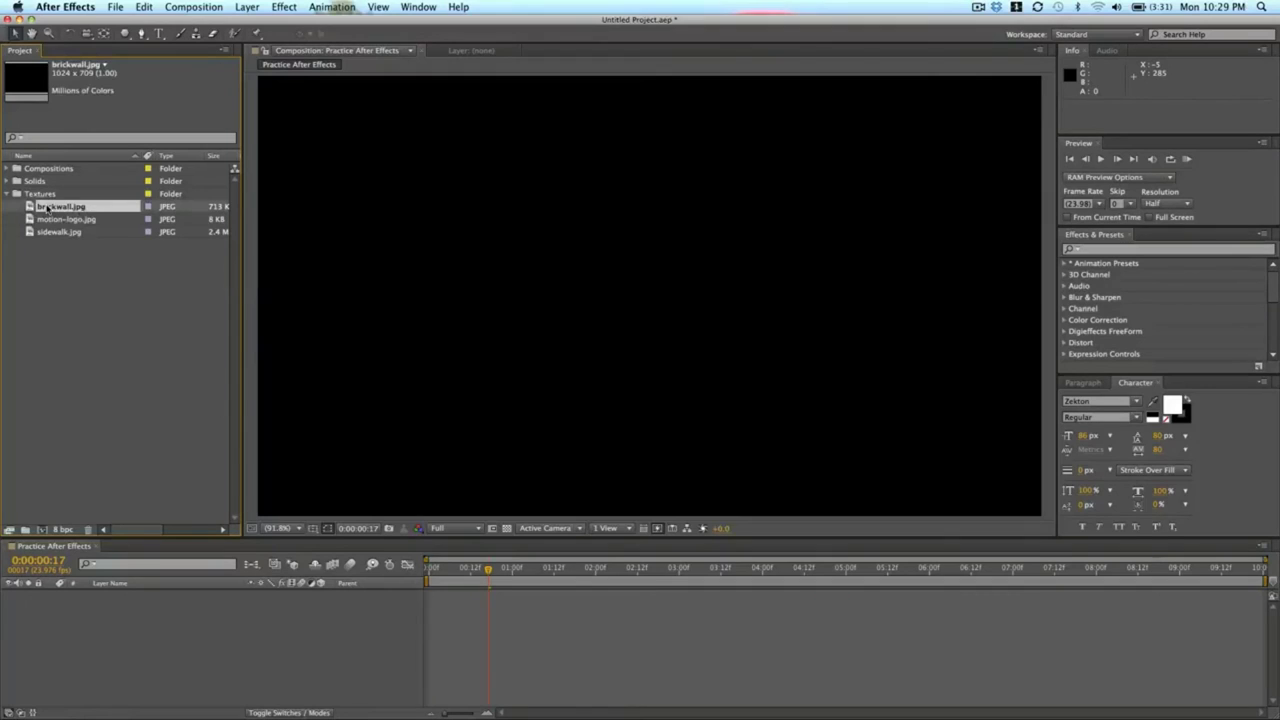
left_click_drag(57, 207, 513, 640)
left_click(519, 571)
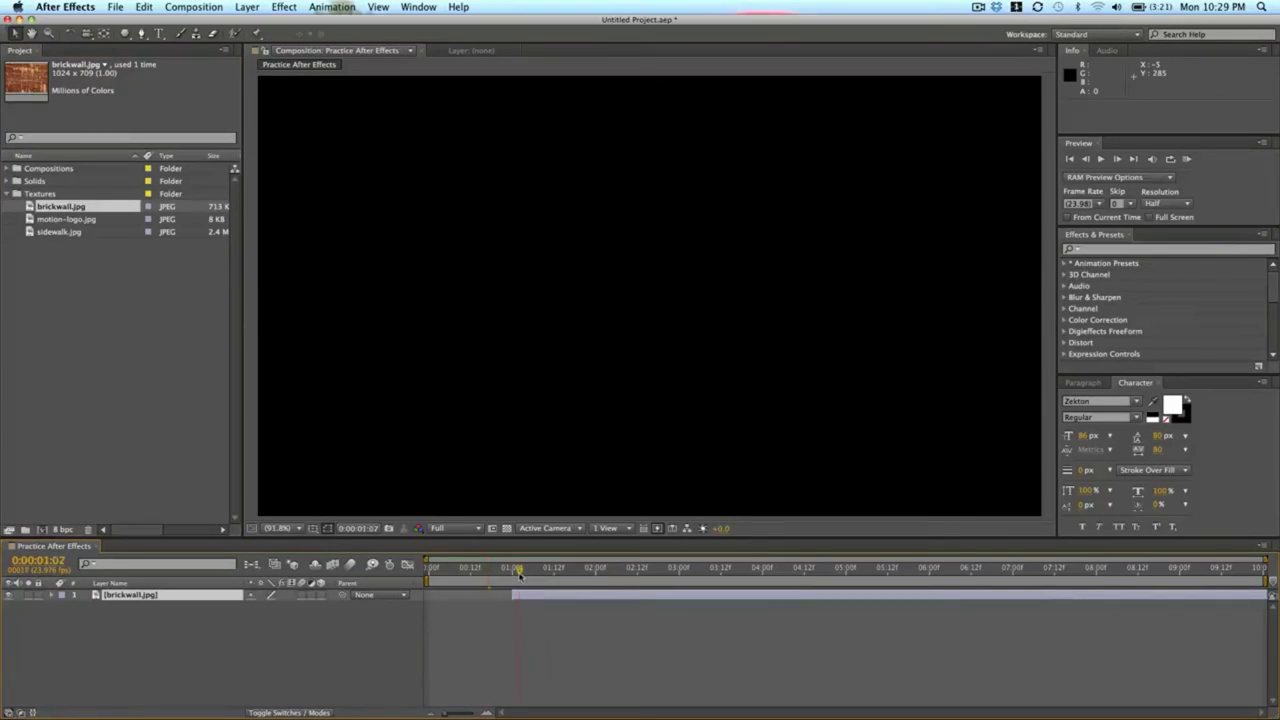
left_click_drag(541, 576, 549, 572)
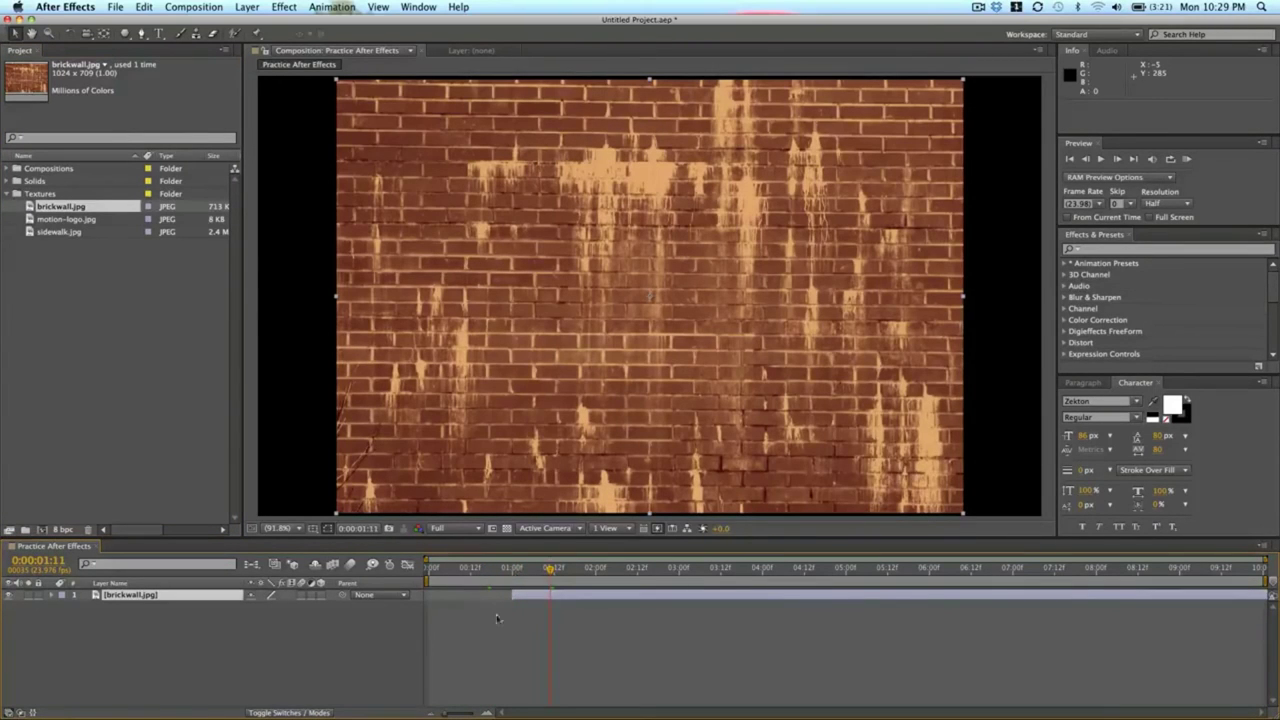
Step: Slide the brickwall layer earlier so it covers the start of the timeline, with the current time at 0:00:00:00
left_click_drag(530, 598, 451, 594)
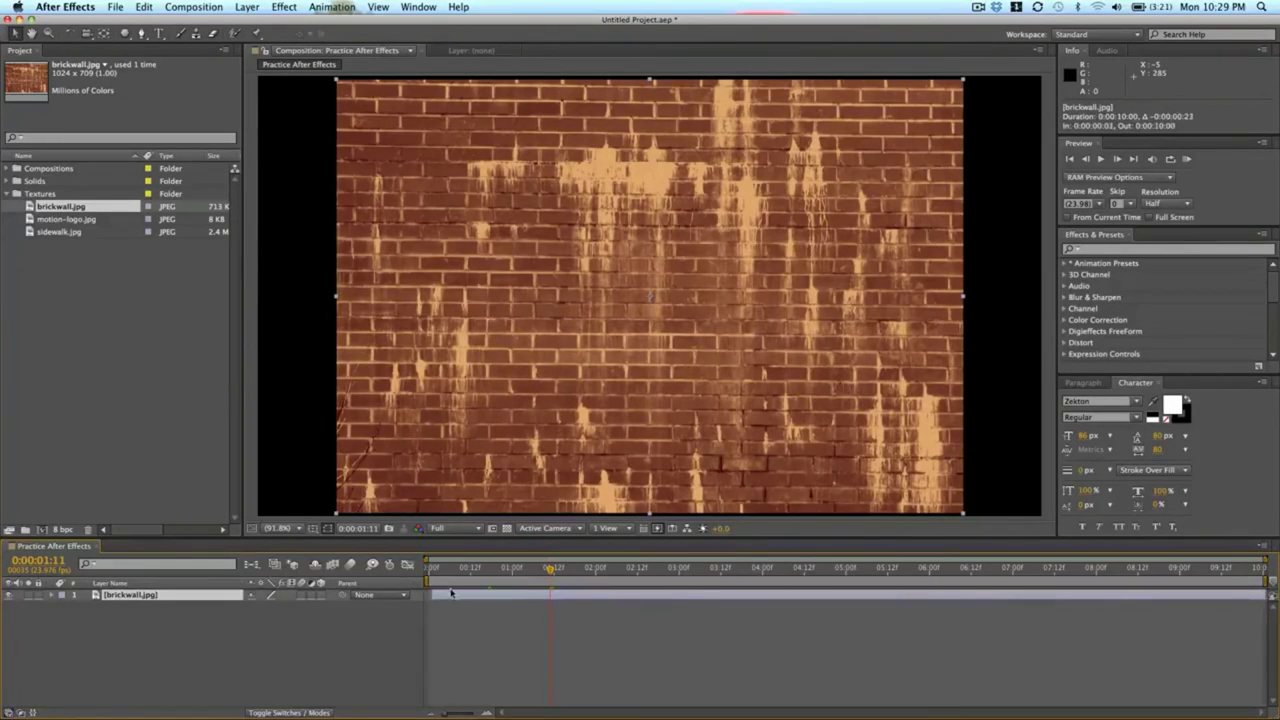
left_click(430, 568)
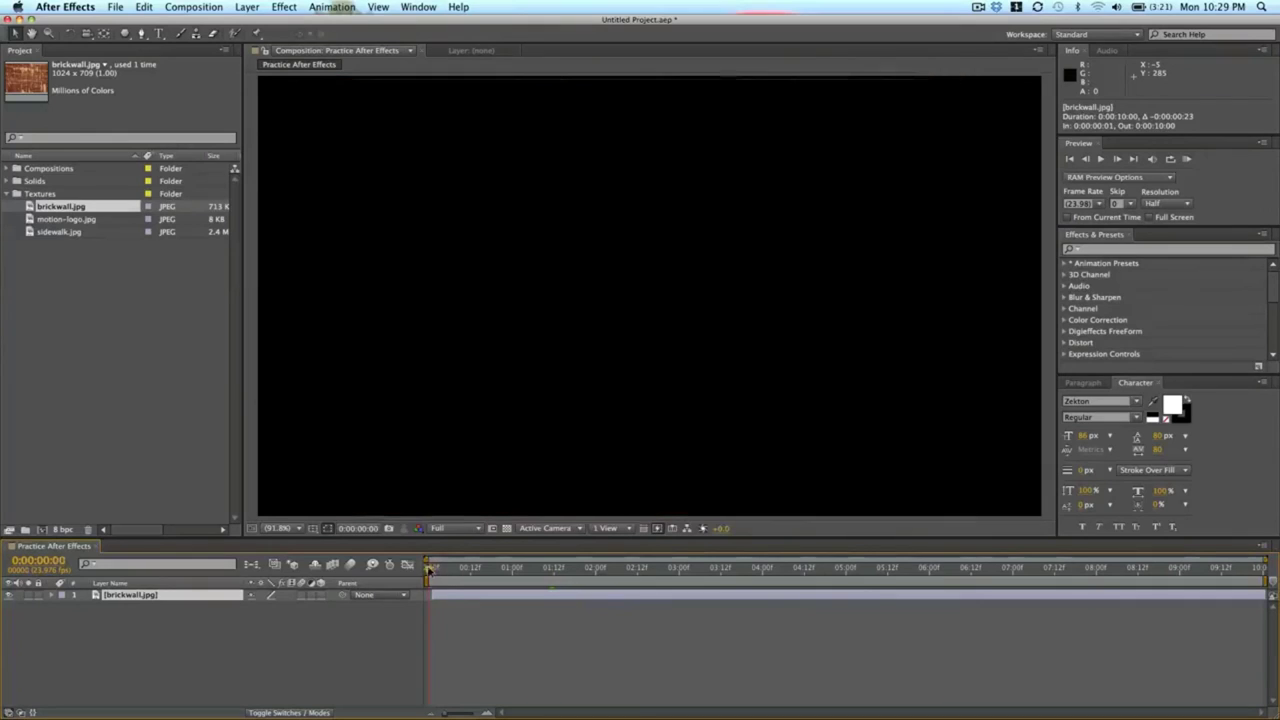
left_click_drag(447, 595, 422, 613)
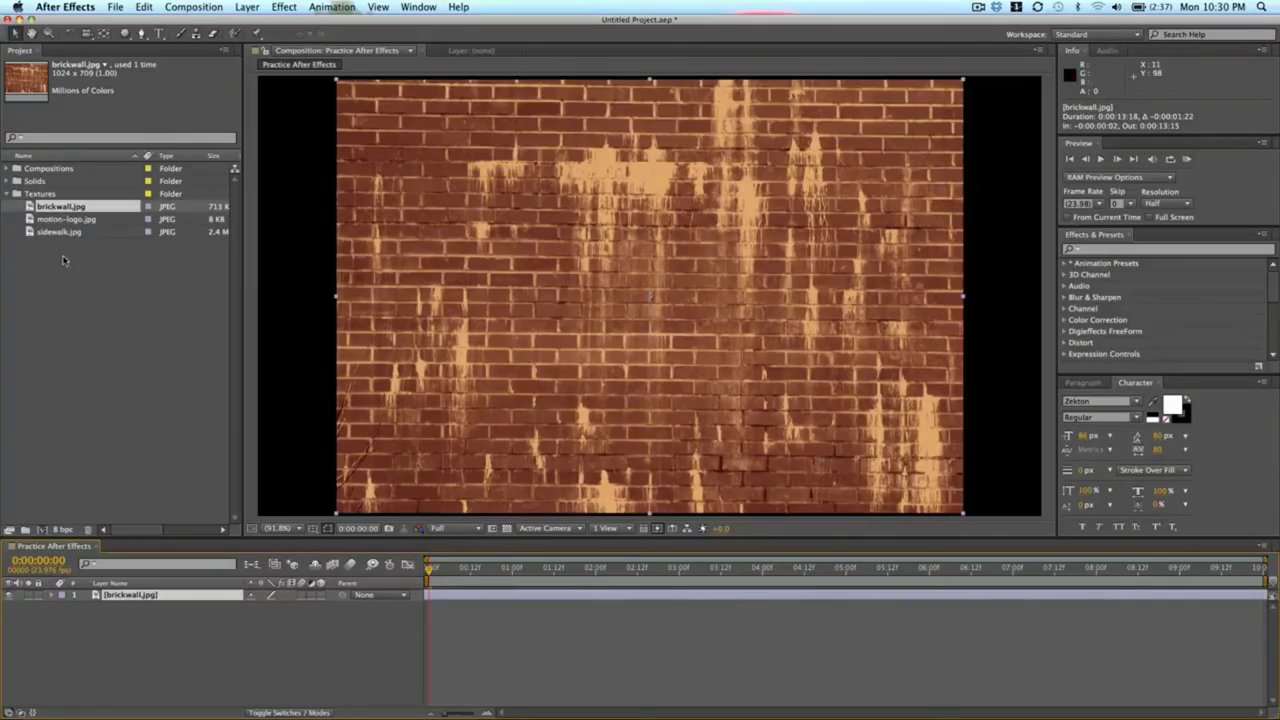
Step: Delete the brickwall layer and place brickwall.jpg directly into the composition view, roughly centered
left_click(452, 594)
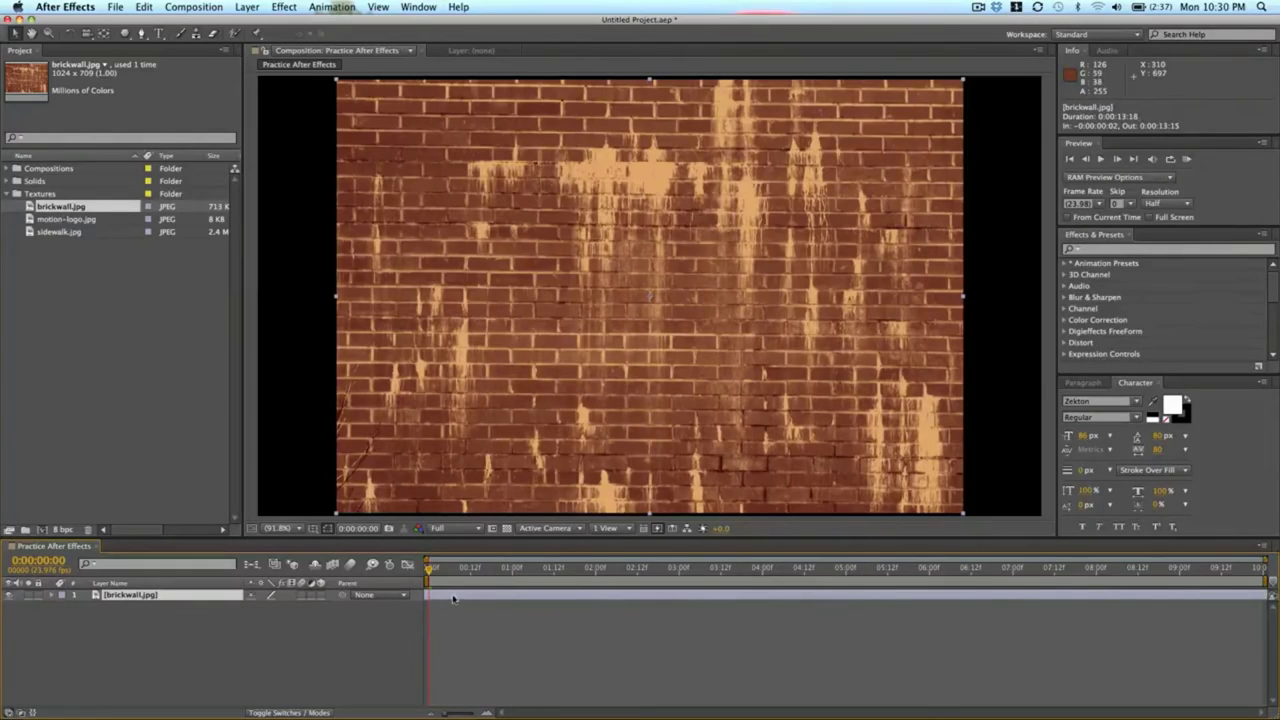
key("Delete")
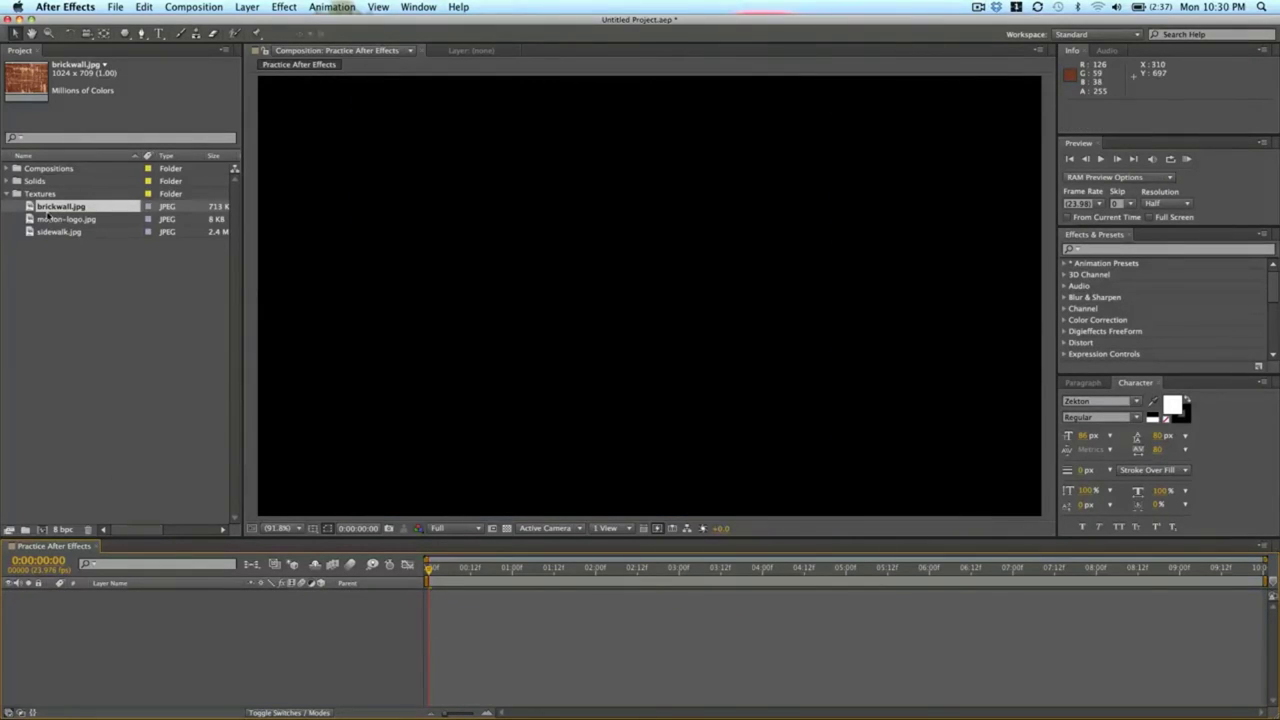
left_click_drag(52, 208, 648, 291)
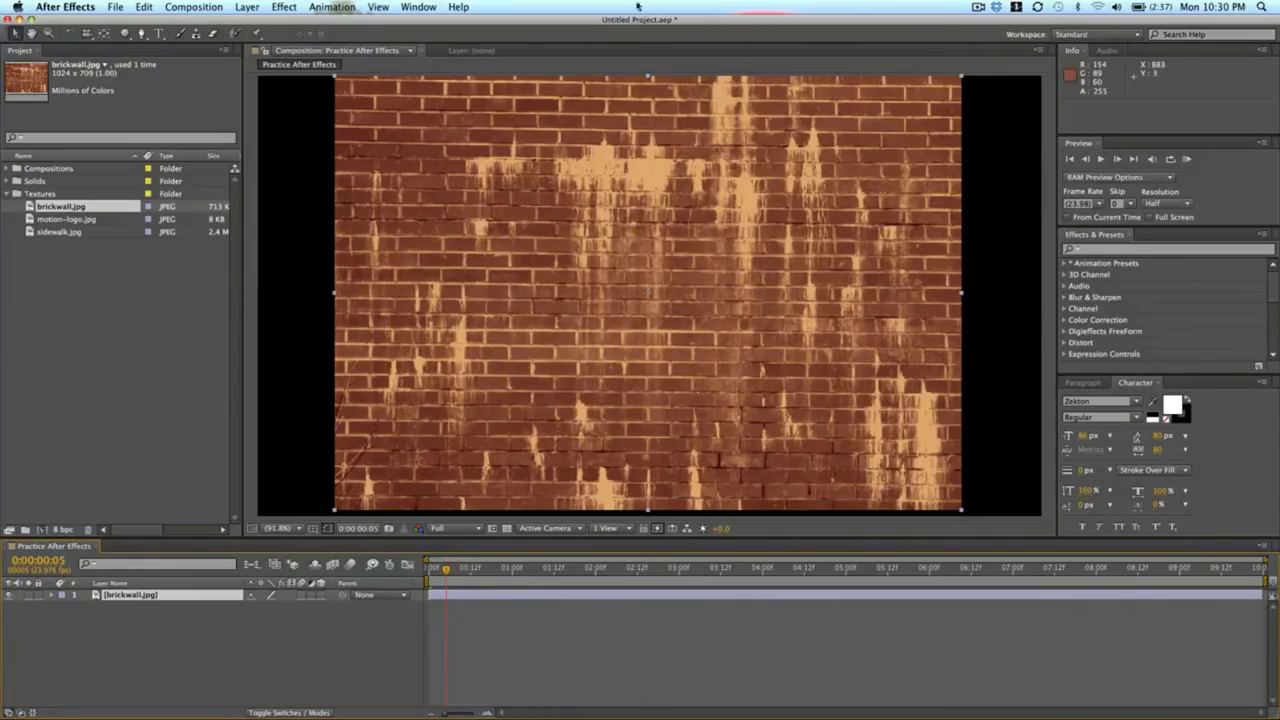
Step: Scale the brickwall layer down proportionally to about 67% with the Selection tool and position it at about 666, 360
left_click(18, 34)
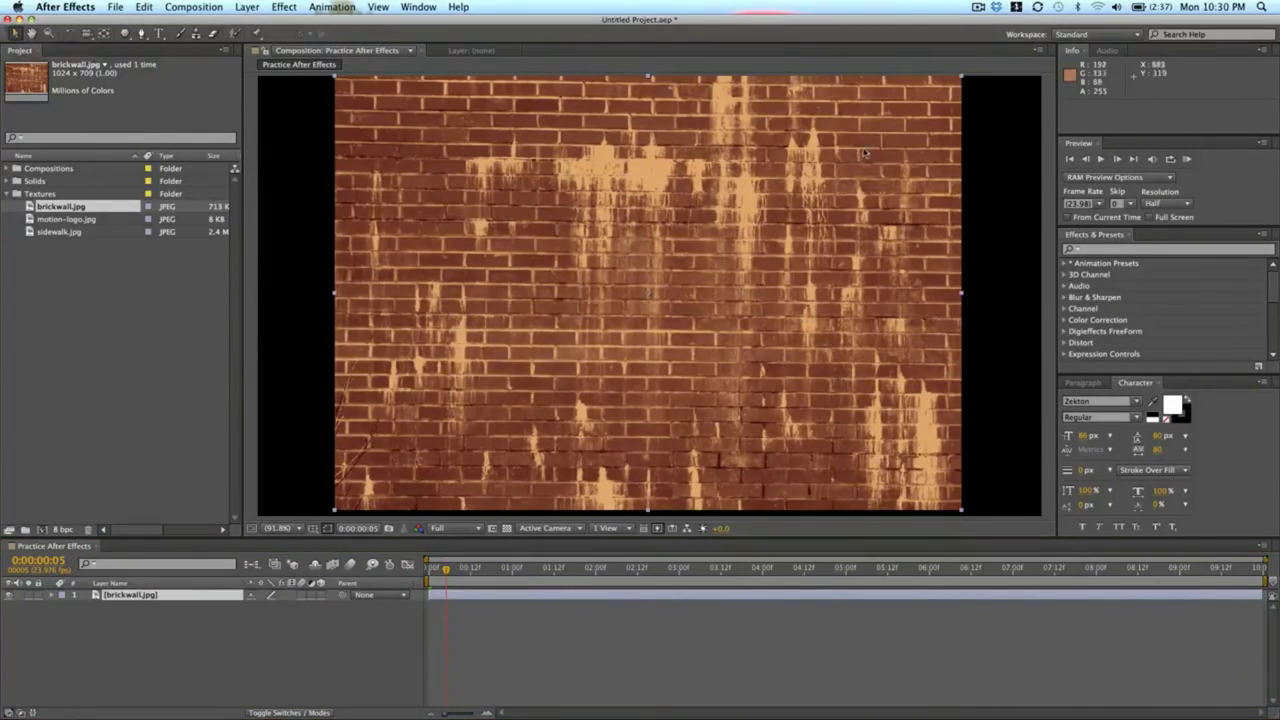
left_click(922, 118)
left_click_drag(922, 118, 857, 148)
left_click_drag(725, 227, 693, 160)
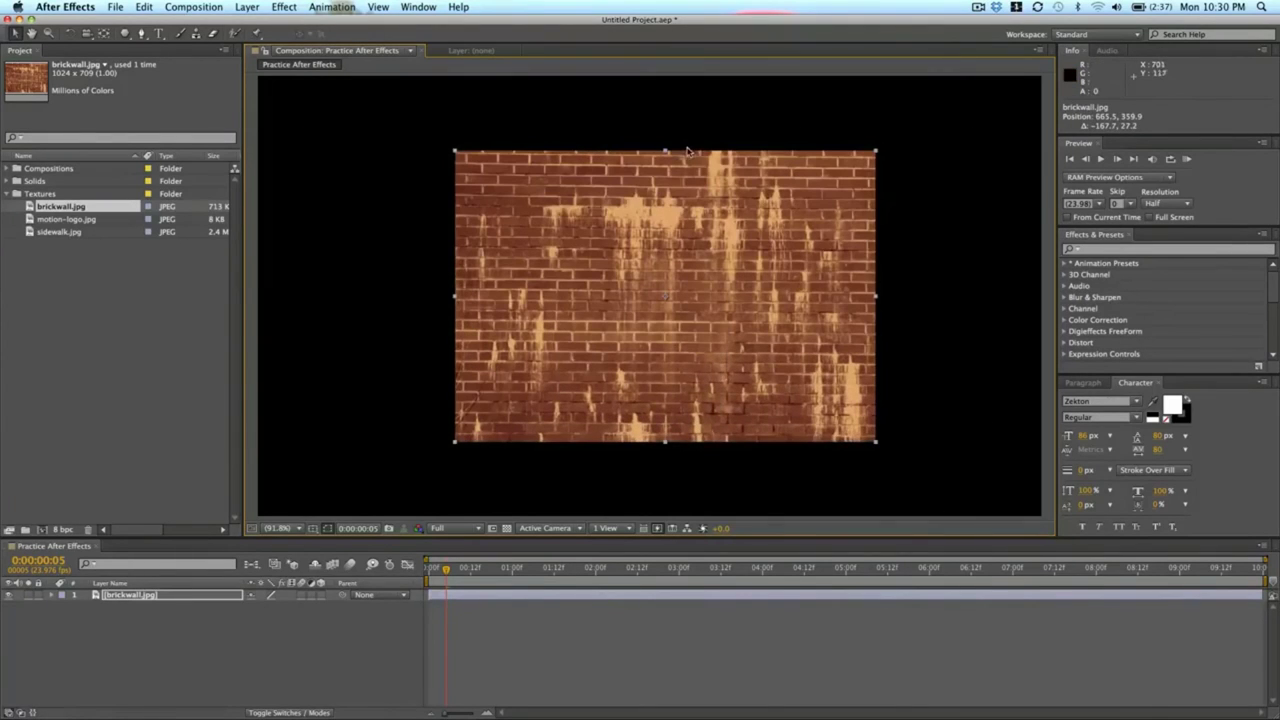
Step: Try rotating the brickwall layer with the Rotation tool, and undo the rotation
left_click(69, 33)
left_click_drag(556, 144, 714, 170)
key("super+z")
key("super+z")
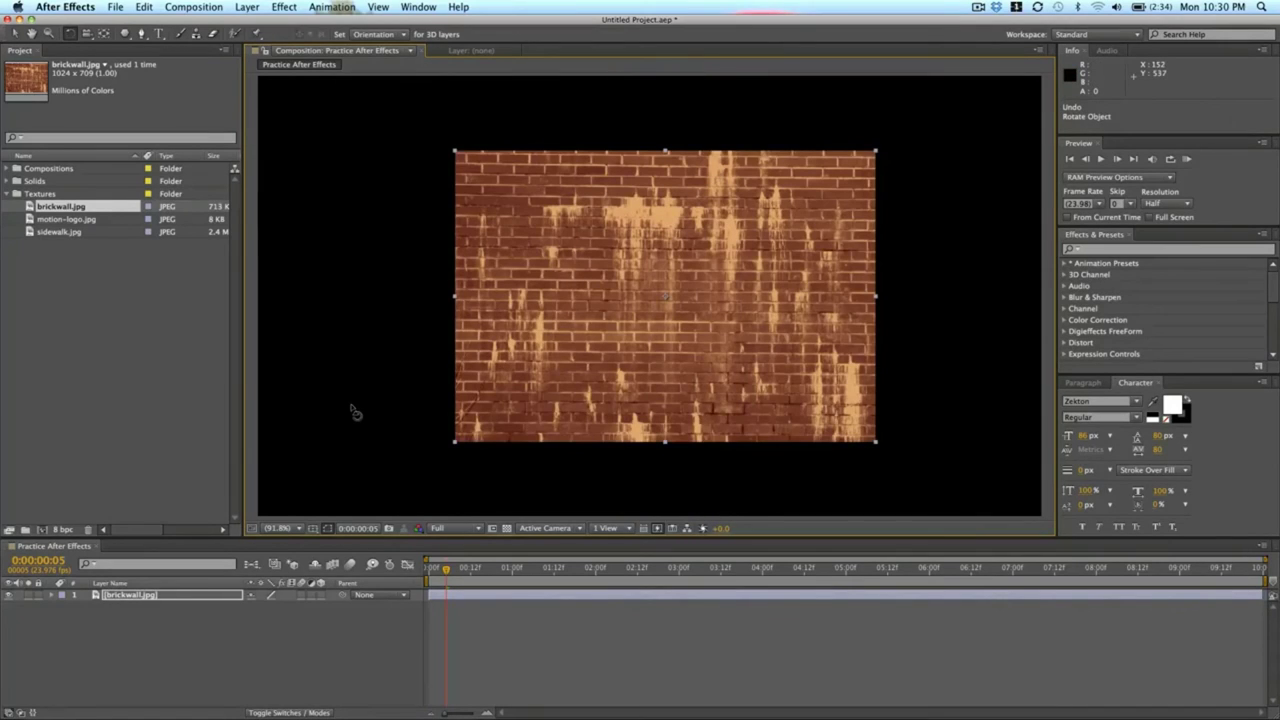
Step: Enlarge the timeline area and expand the brickwall layer's Transform properties
left_click(310, 638)
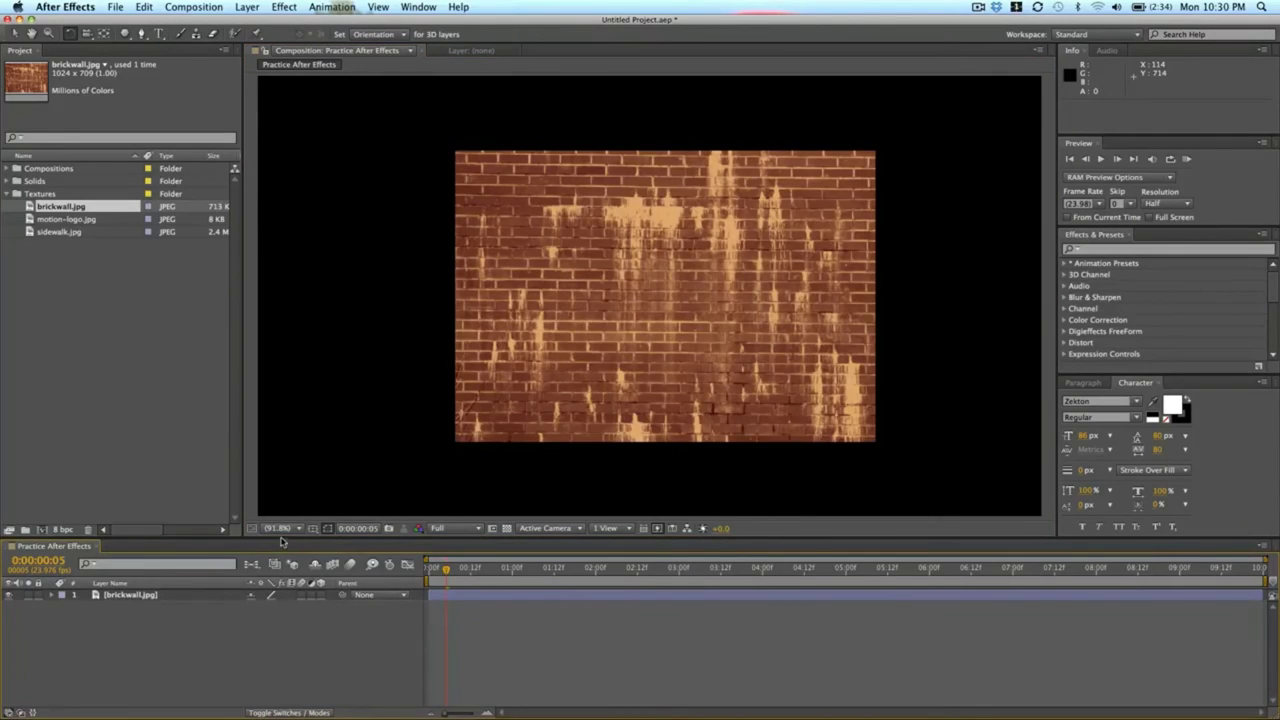
left_click_drag(282, 541, 288, 440)
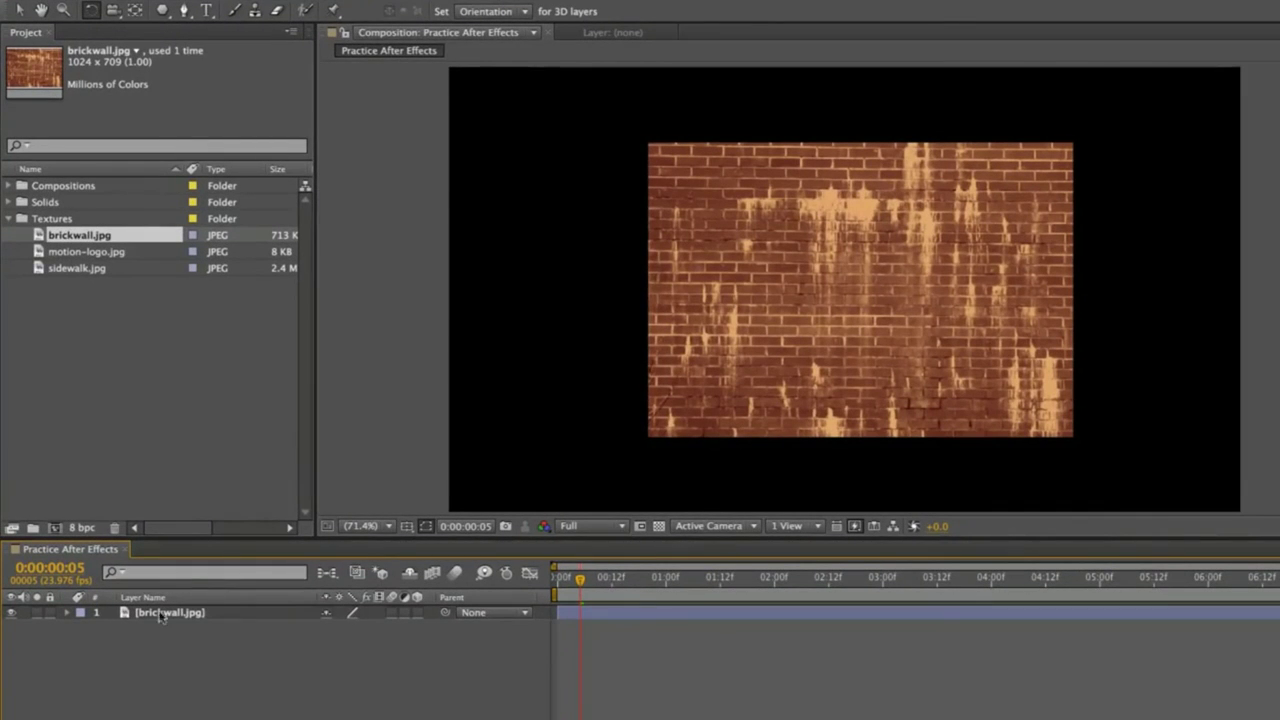
left_click(67, 613)
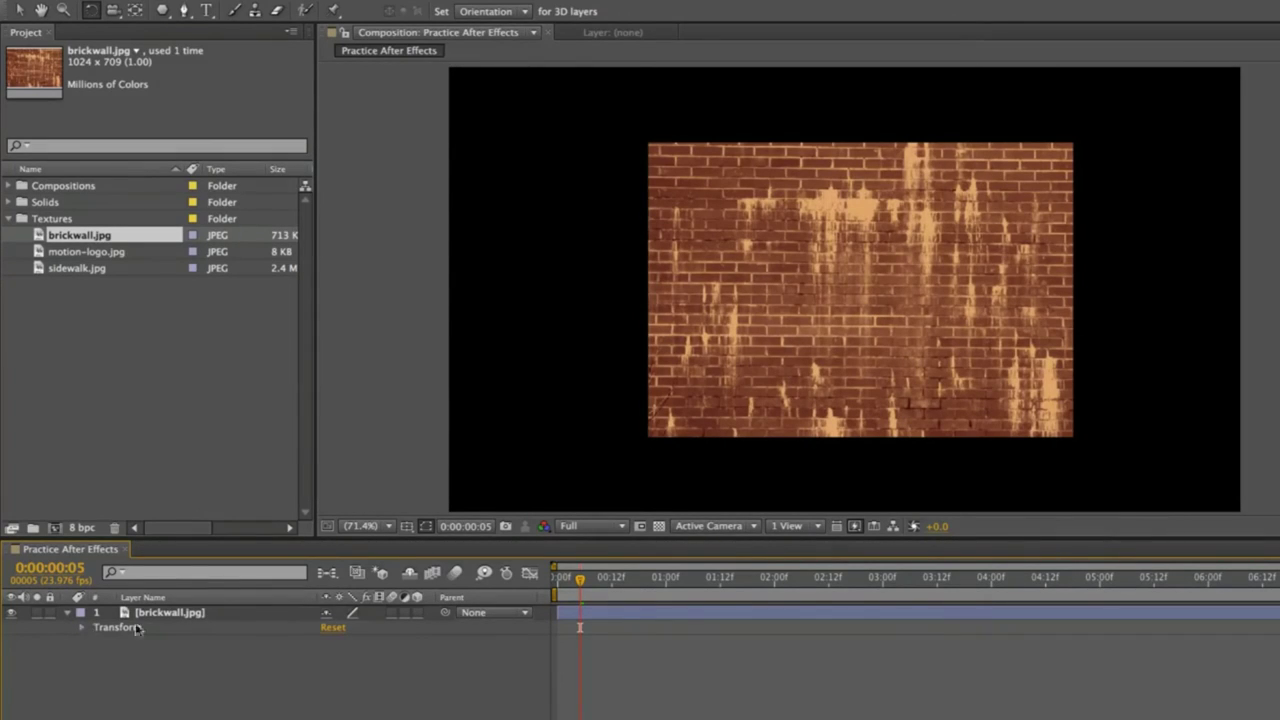
left_click(83, 628)
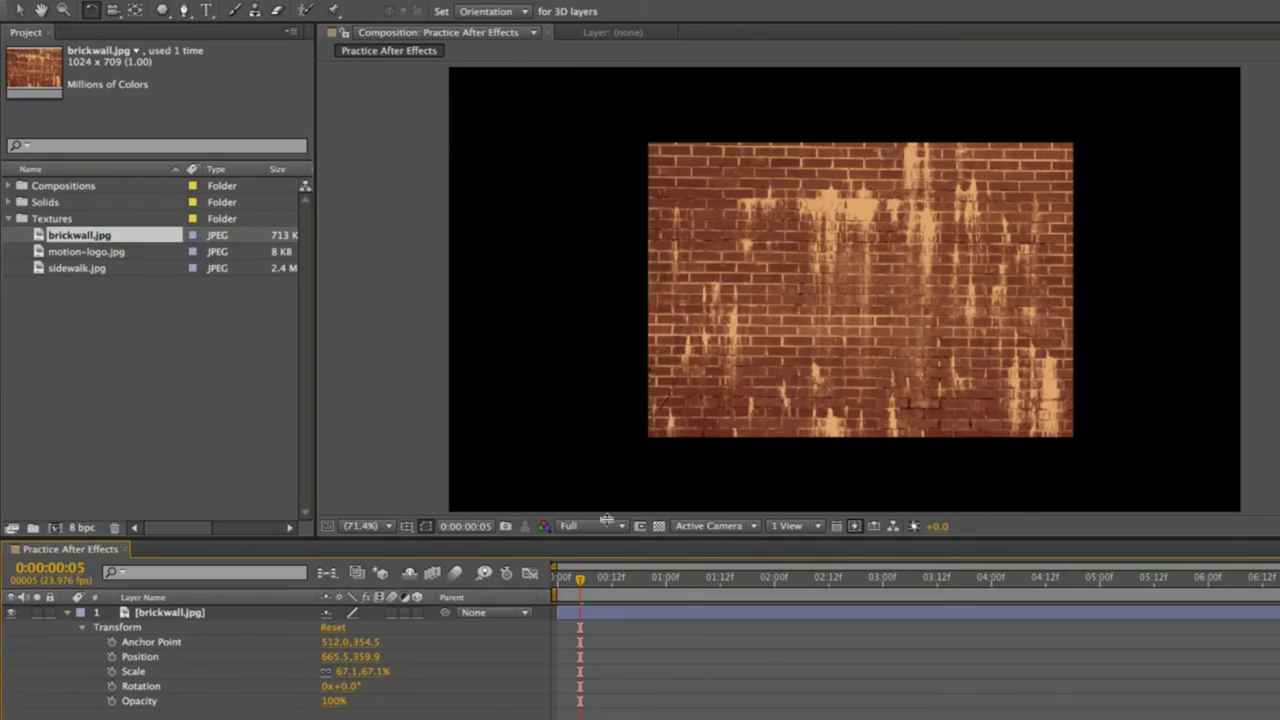
Step: Move the brickwall layer to the frame's upper-left area with the Selection tool, and bring it back near the center at about 626, 359
left_click(858, 268)
key("v")
left_click_drag(868, 265, 696, 205)
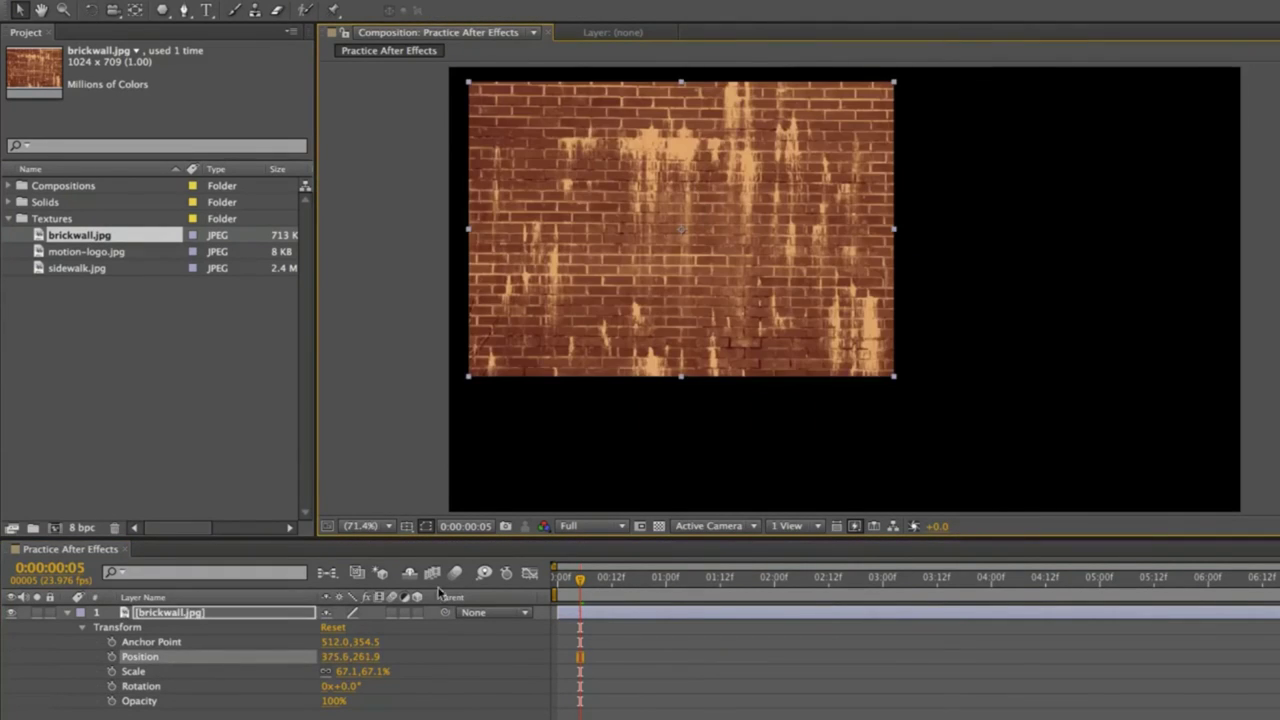
left_click_drag(580, 292, 660, 364)
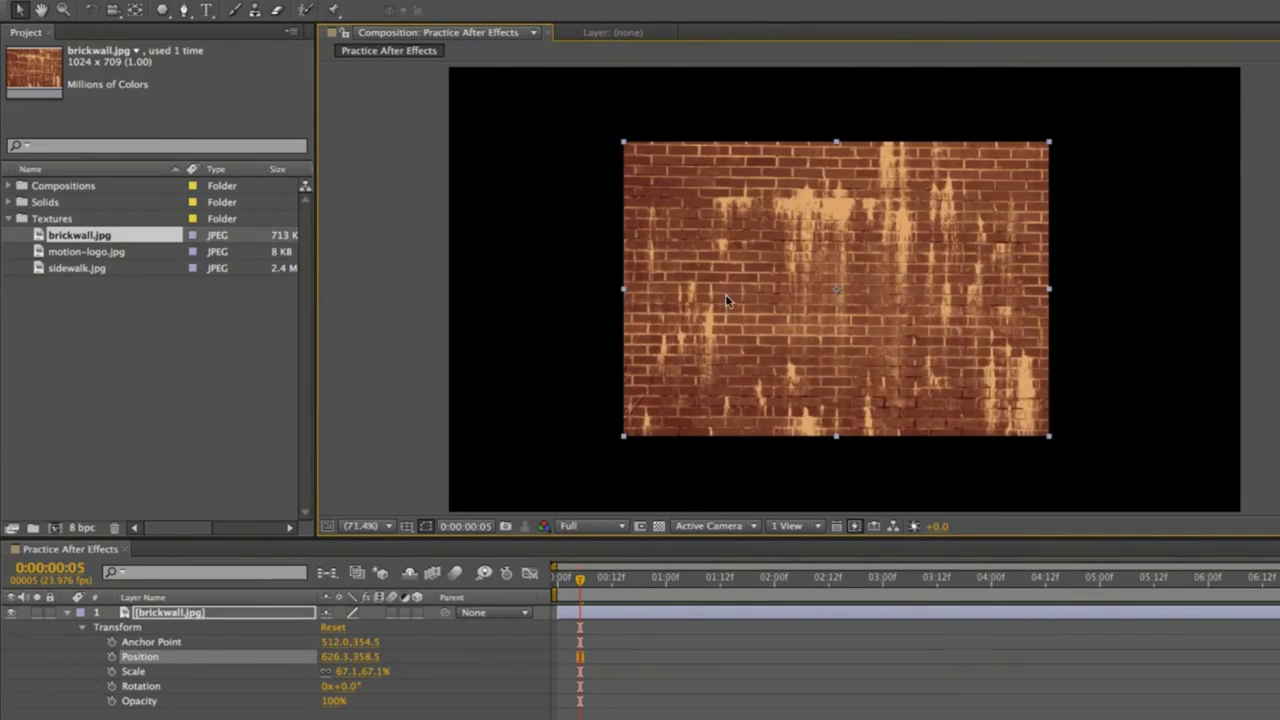
Step: Shrink the brickwall layer proportionally to about 16.5% and enlarge it again to about 86.5%
left_click_drag(1050, 147, 935, 258)
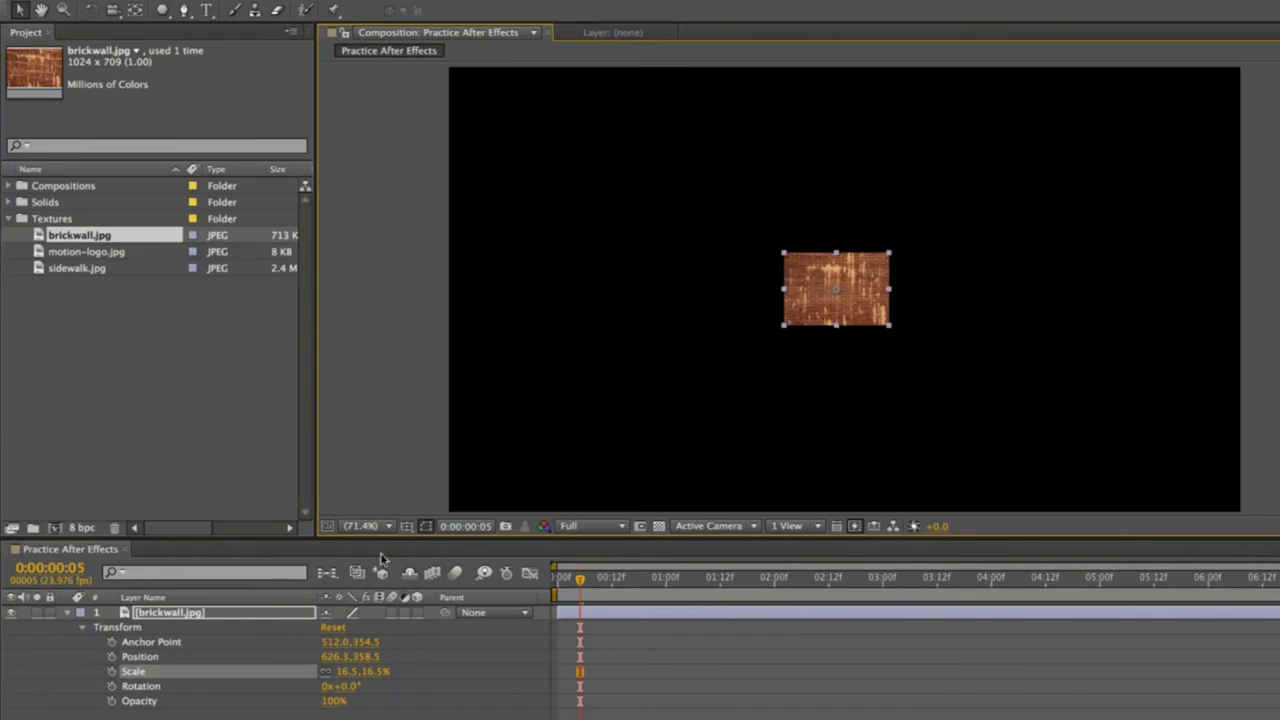
left_click_drag(893, 255, 1110, 100)
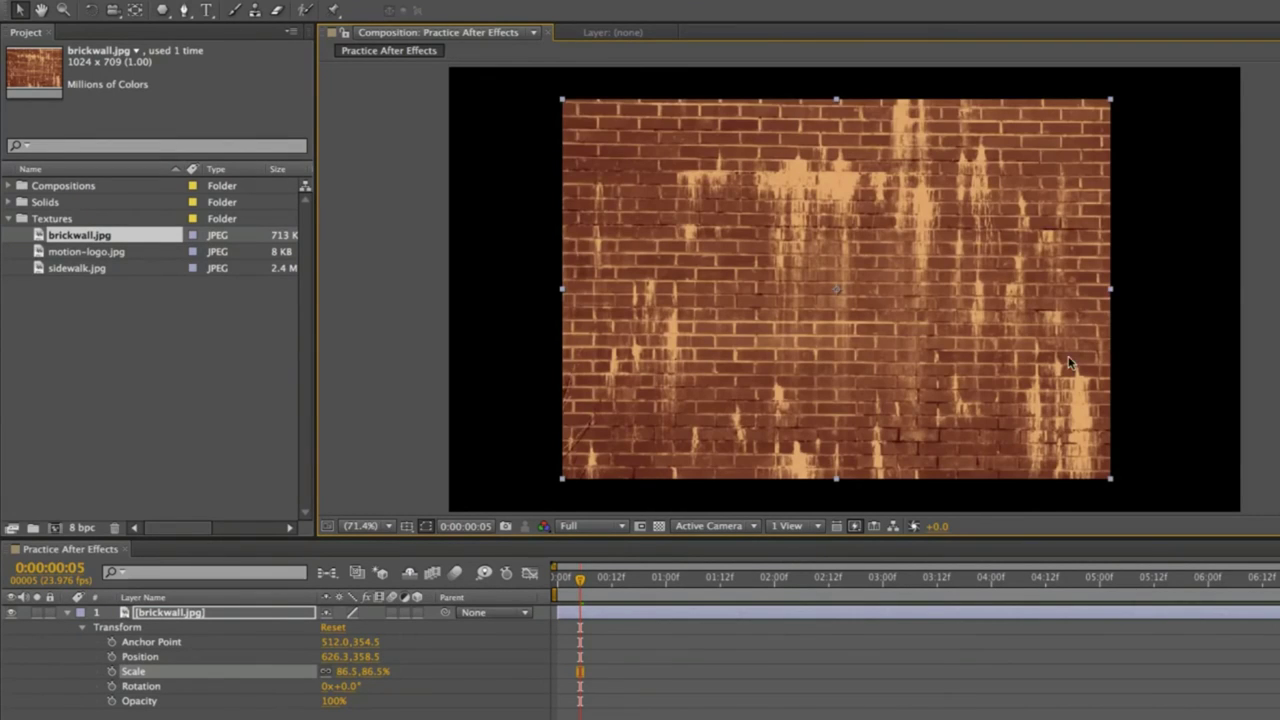
Step: Try squeezing only the brickwall layer's width to about 21.4%, and undo that scaling
left_click(1116, 296)
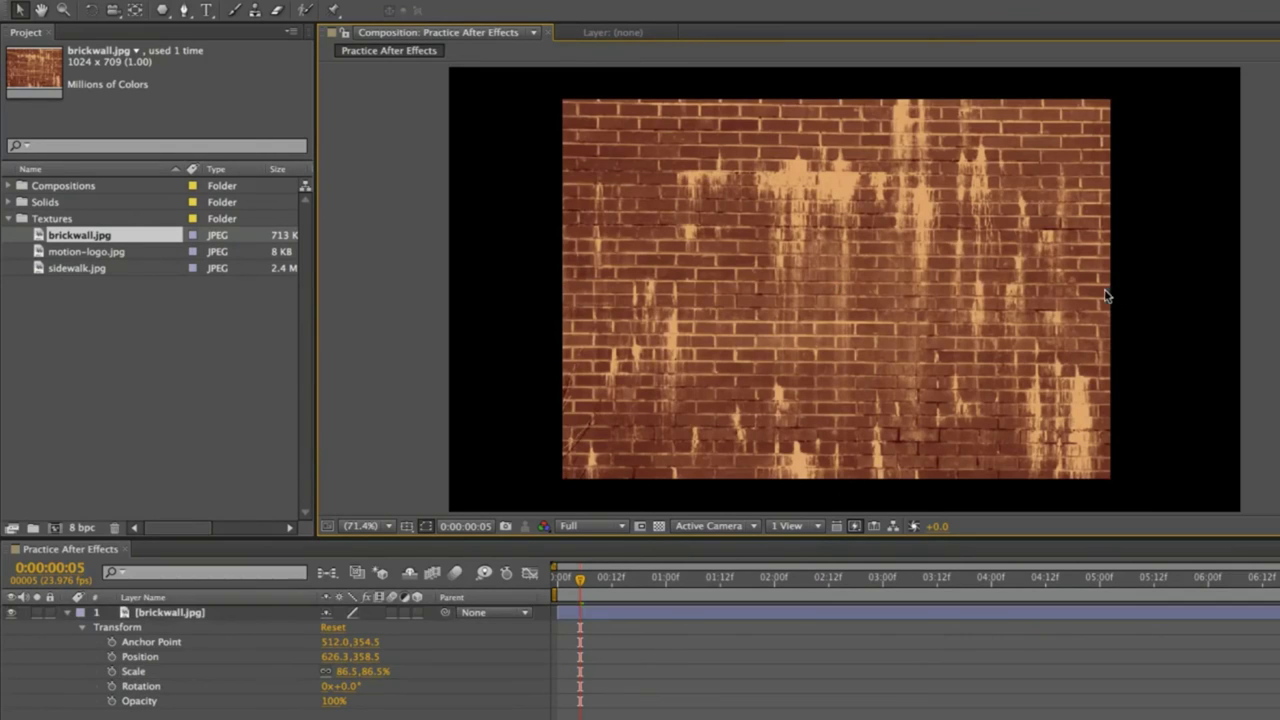
left_click(1106, 295)
left_click_drag(1110, 294, 903, 295)
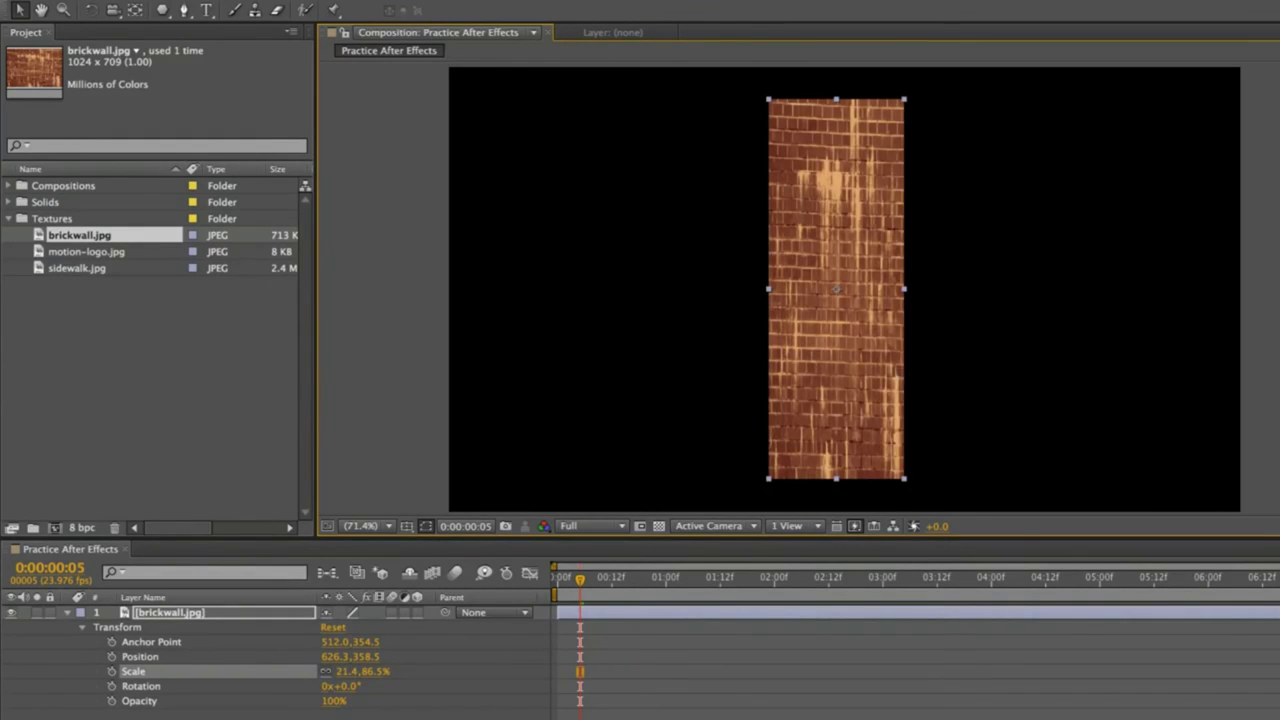
key("ctrl+z")
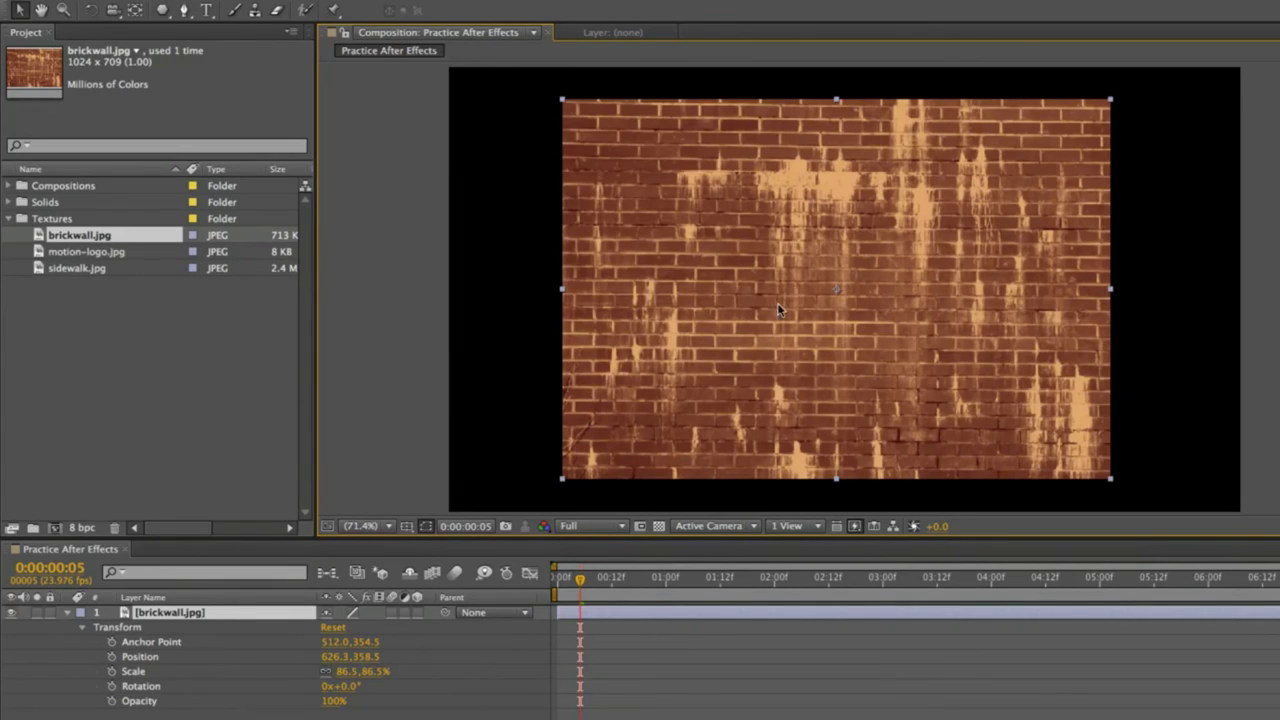
Step: Try rotating the brickwall layer about 41.5° with the Rotation tool, undo it, and return to the Selection tool
left_click(91, 10)
left_click_drag(672, 243, 745, 147)
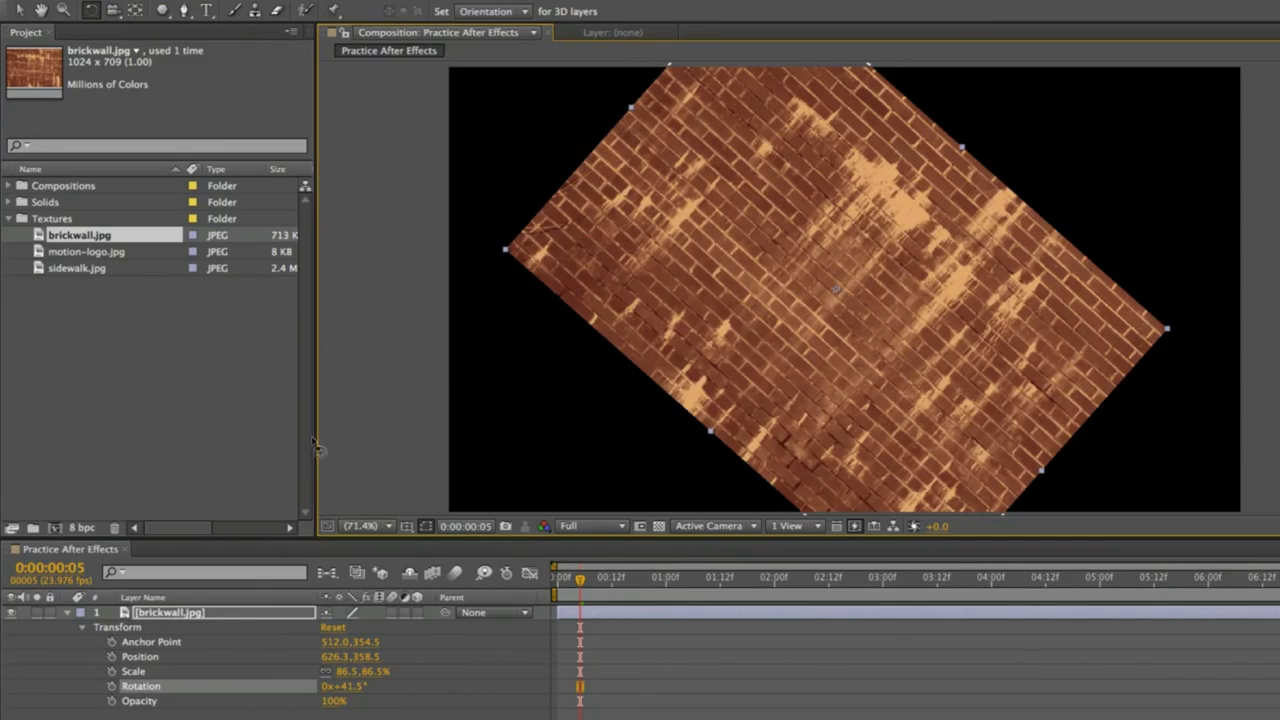
key("ctrl+z")
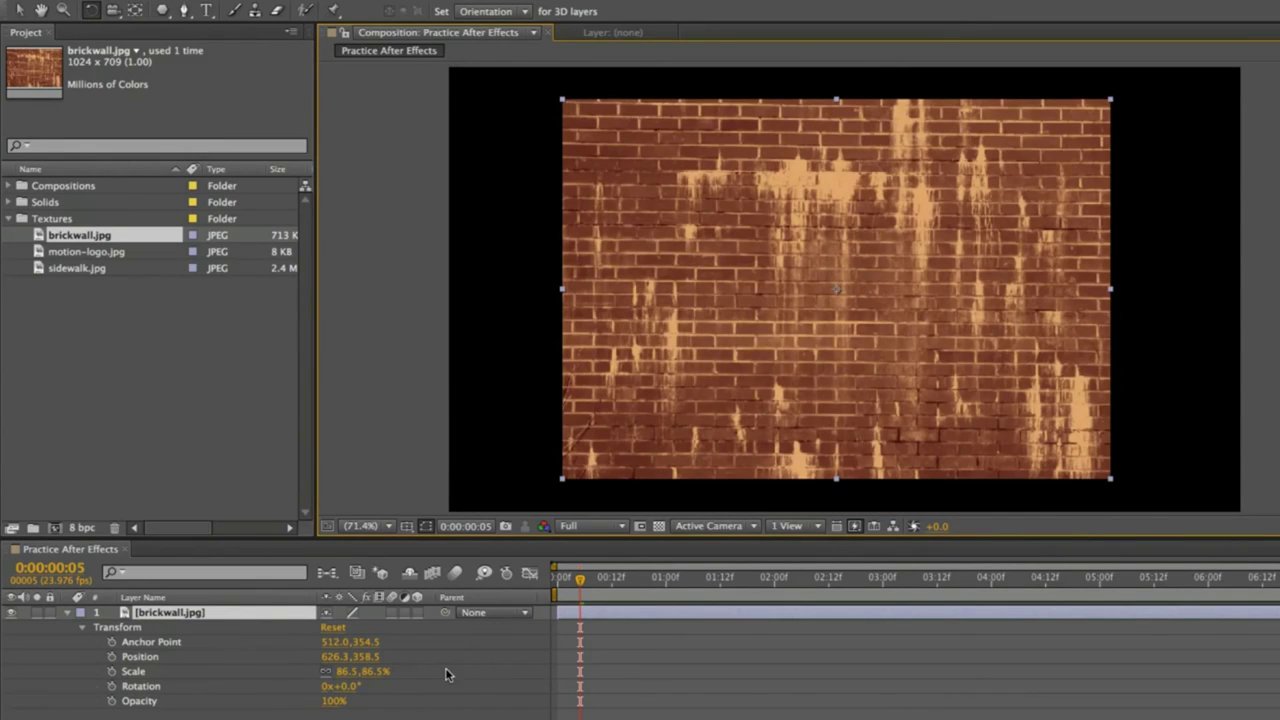
left_click(169, 103)
key("v")
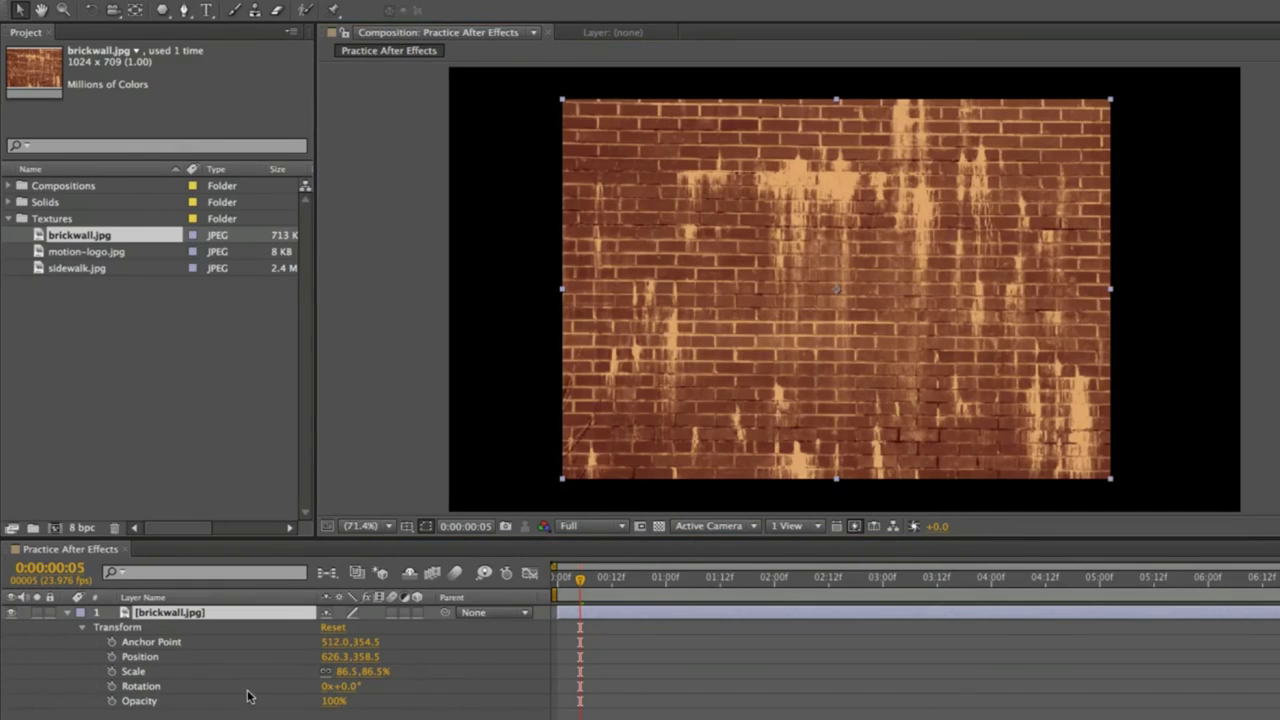
Step: Change the brickwall layer's horizontal Position in the timeline, set it to exactly 100, and bring it back to 566
left_click_drag(342, 657, 225, 658)
left_click_drag(311, 660, 449, 645)
left_click(343, 657)
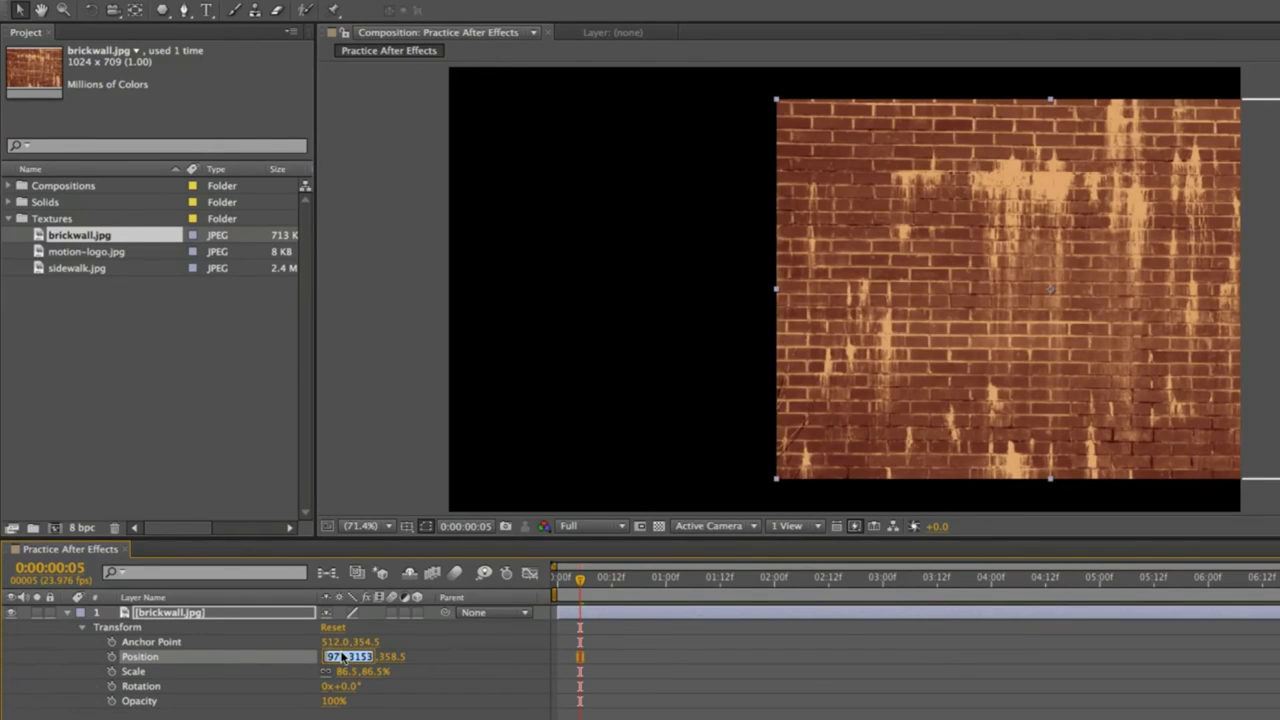
type("100")
key("Return")
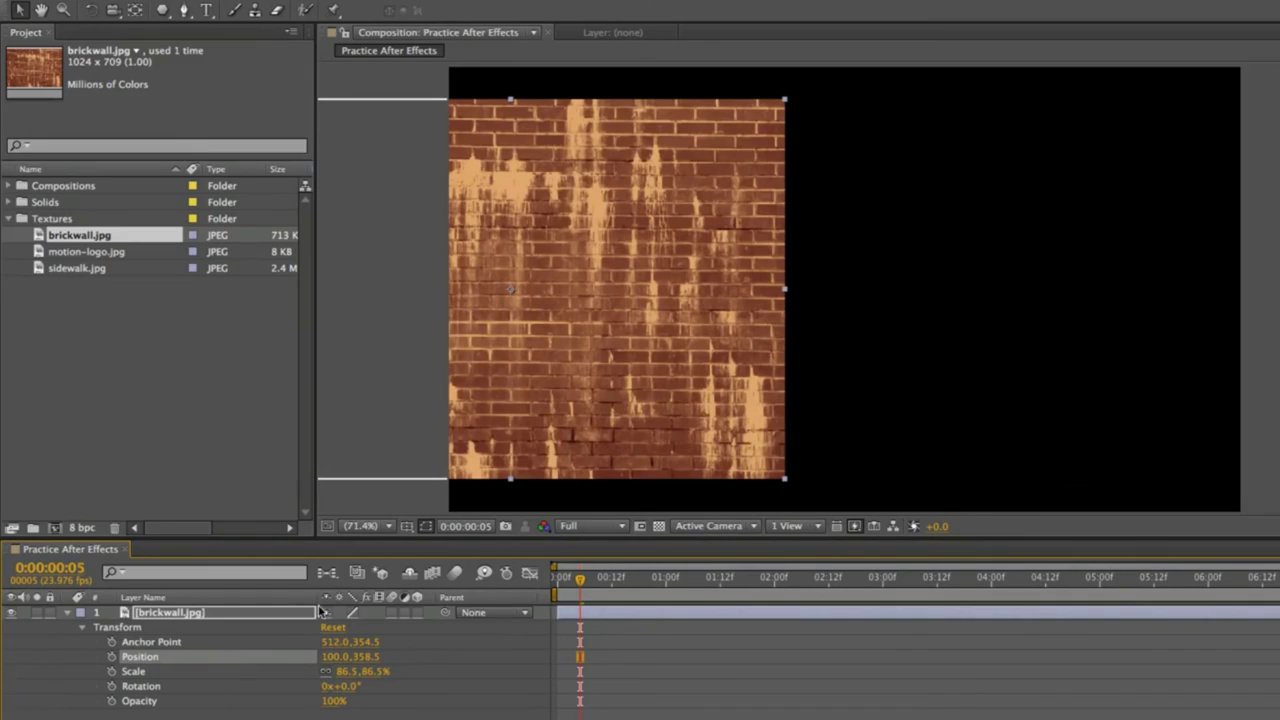
left_click_drag(330, 660, 697, 630)
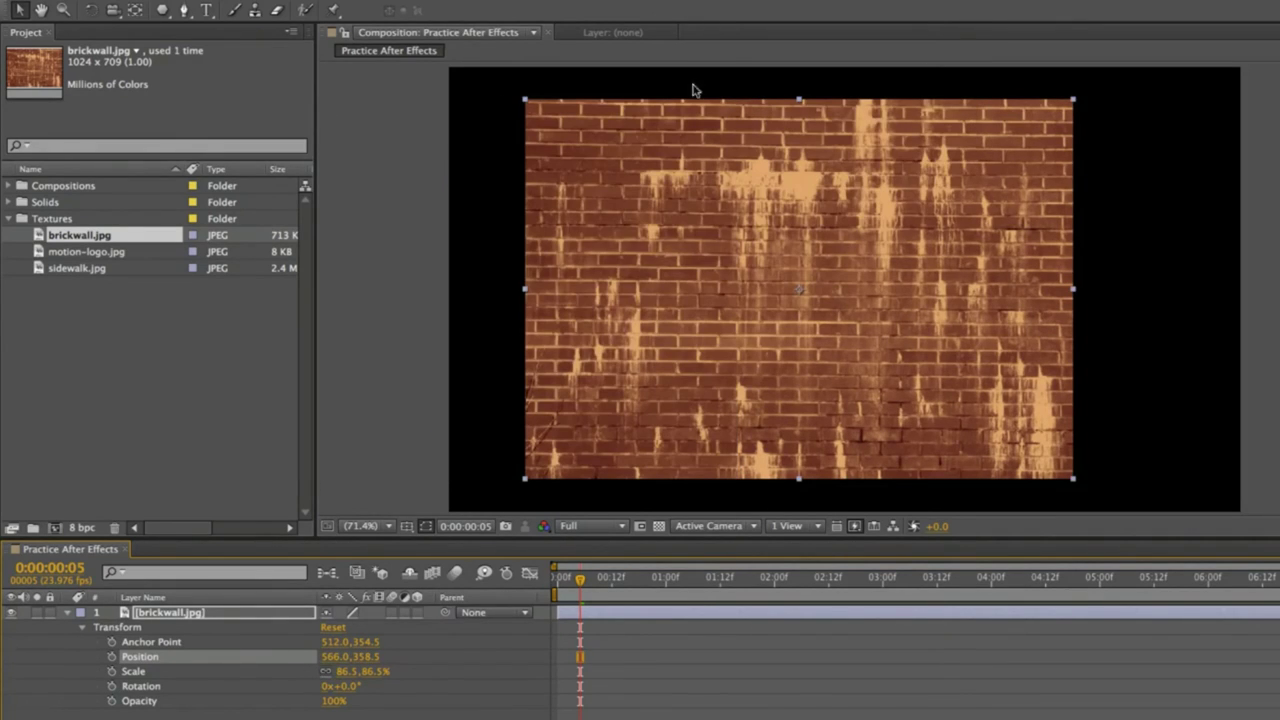
Step: Move the brickwall layer in the frame to about 560, 328, and undo a trial shift of its horizontal Position
left_click_drag(646, 177, 858, 120)
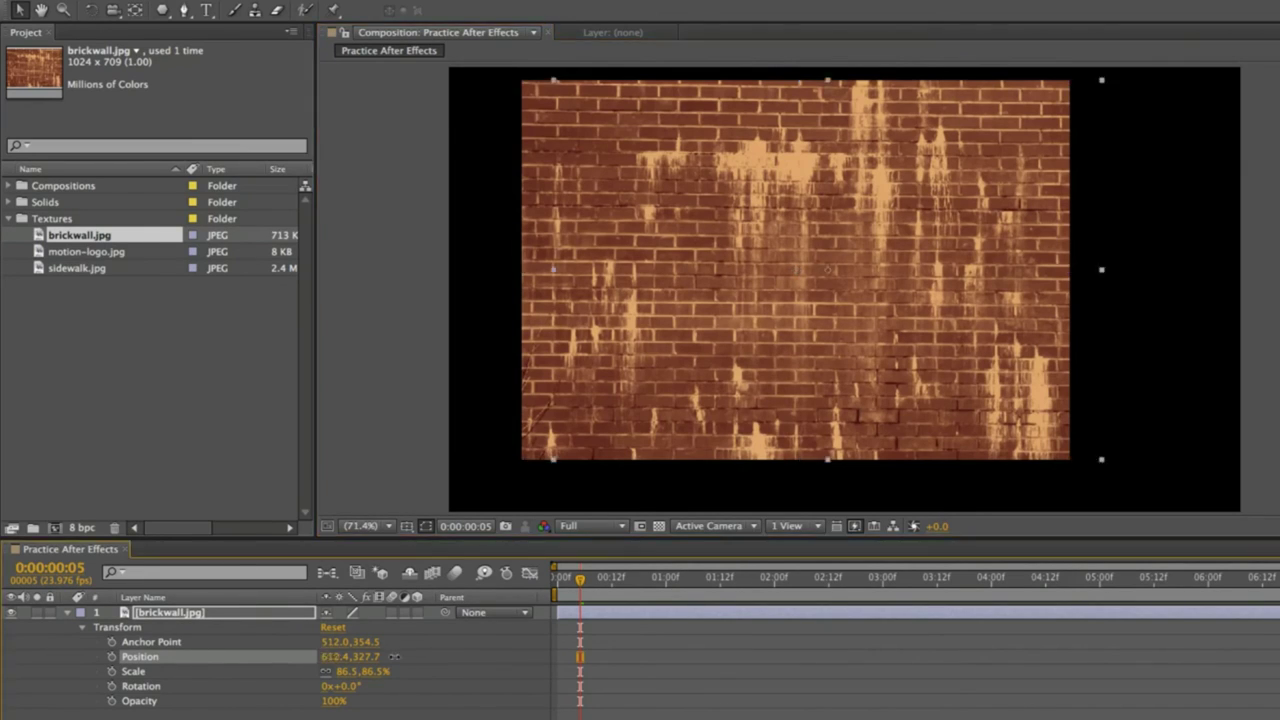
left_click_drag(322, 656, 359, 660)
left_click(305, 657)
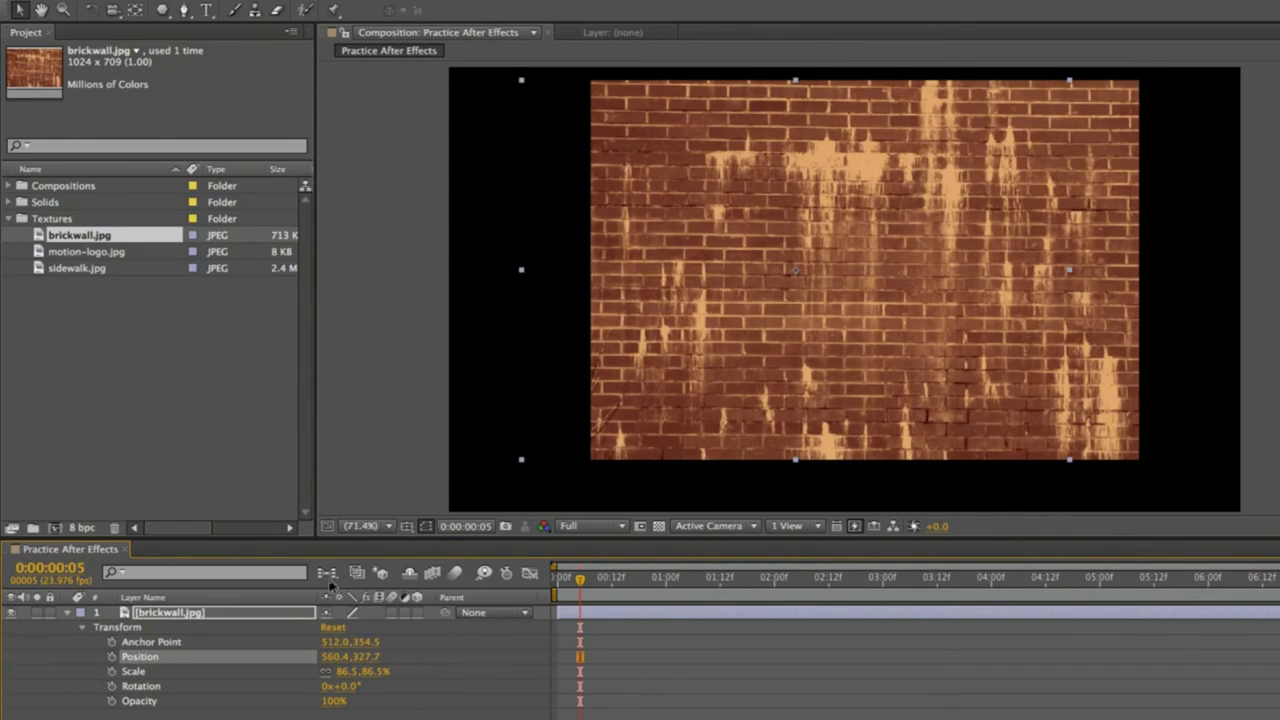
key("ctrl+z")
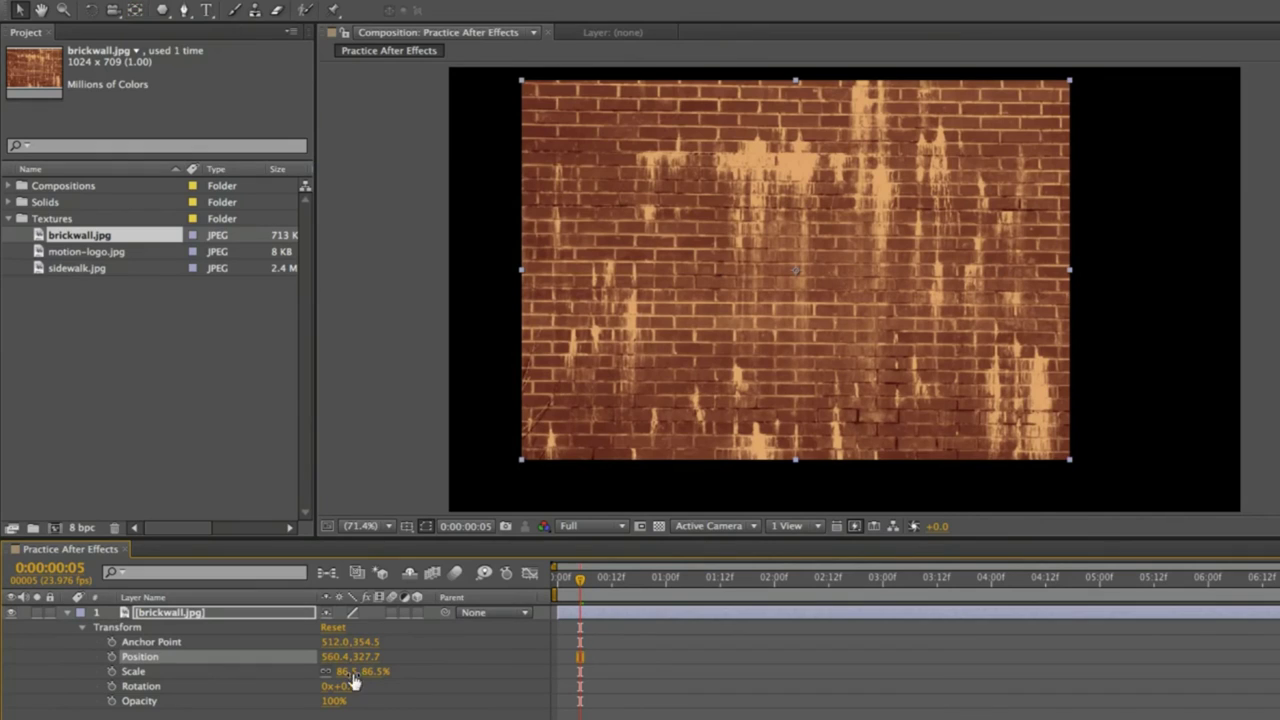
Step: Scale the brickwall layer to 35.5%, rotate it to 92°, and vary its Opacity, ending at 100%
left_click_drag(366, 671, 420, 686)
left_click_drag(326, 704, 247, 710)
left_click_drag(325, 705, 624, 665)
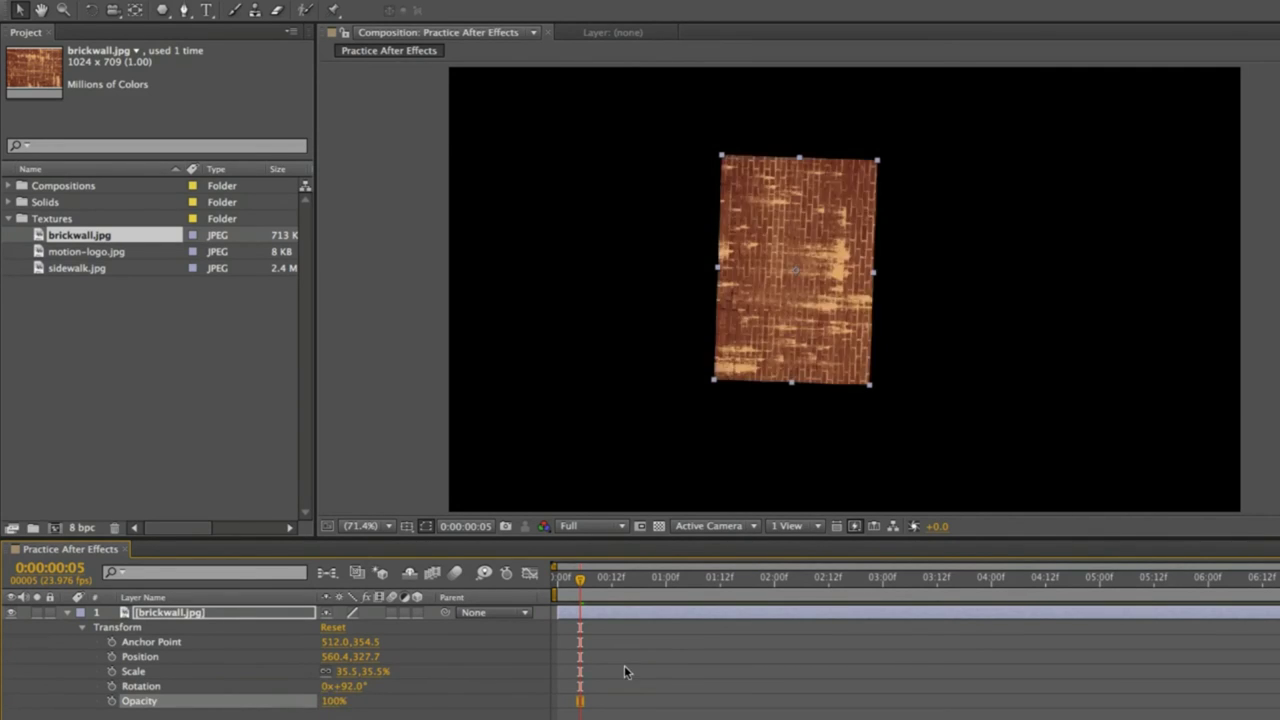
Step: View the brickwall layer's Scale, Rotation, Opacity and Position properties one at a time, and show the full Transform group again
key("s")
key("r")
key("t")
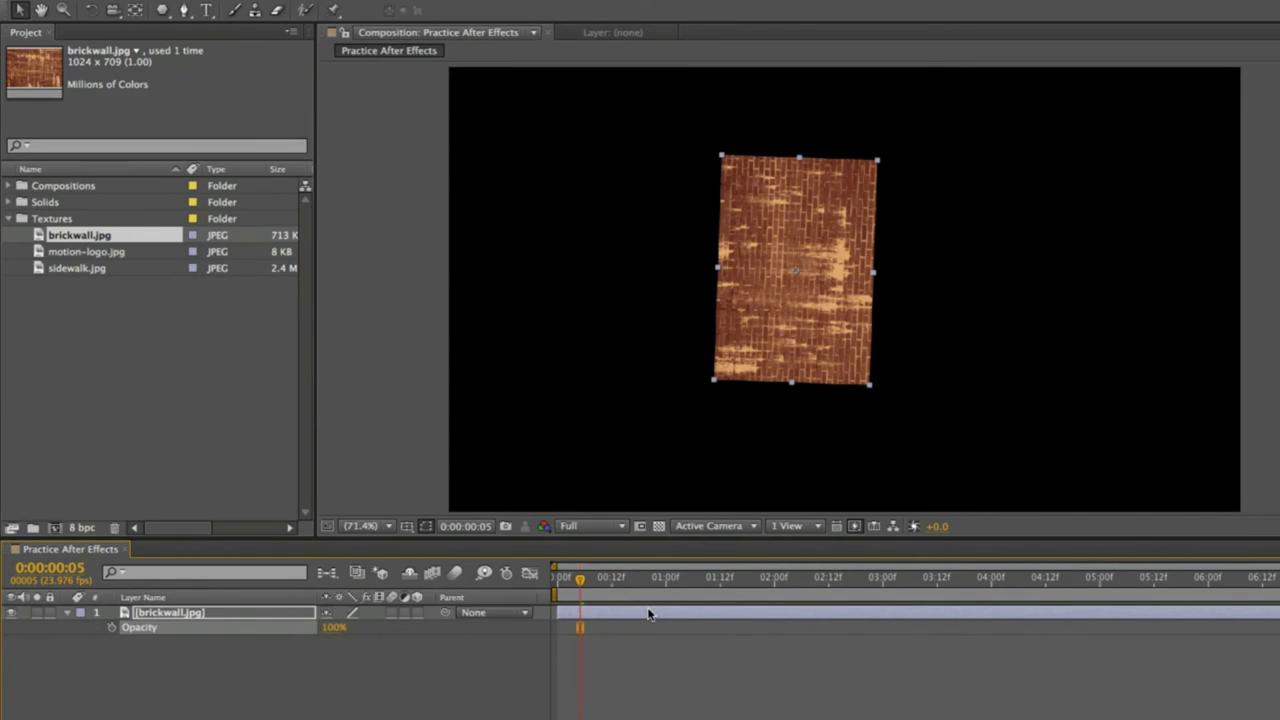
key("p")
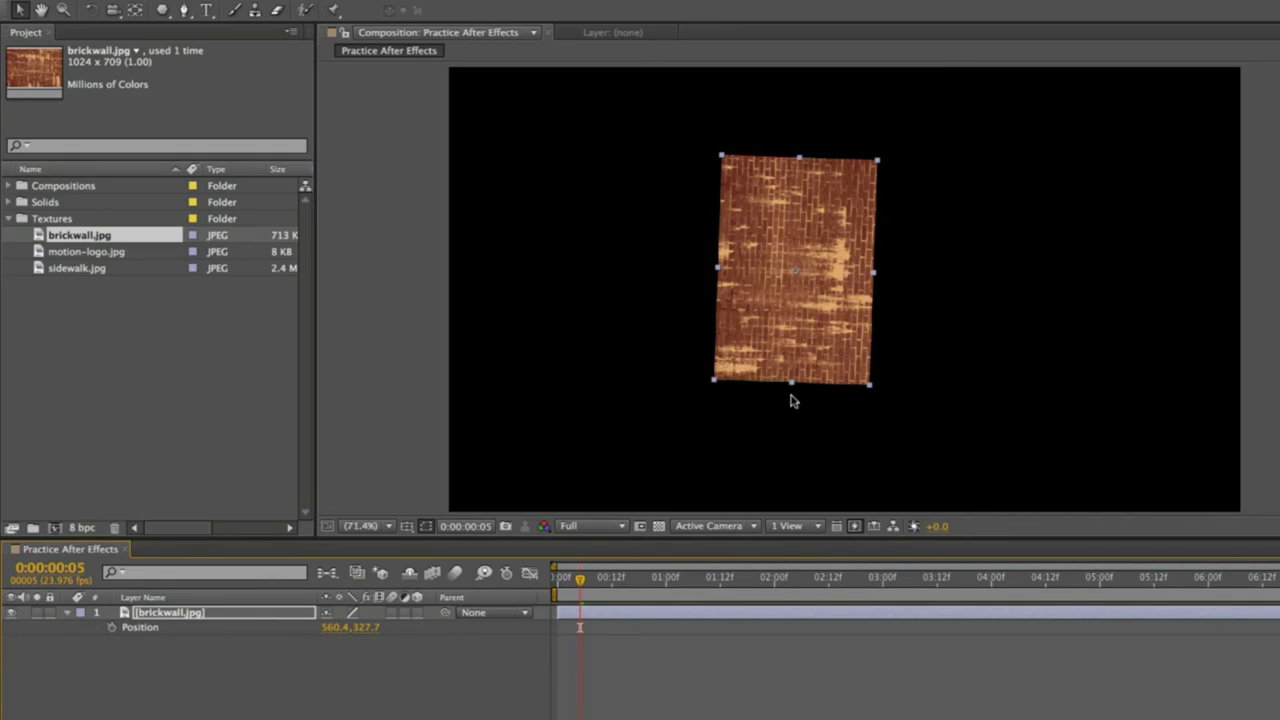
left_click(70, 613)
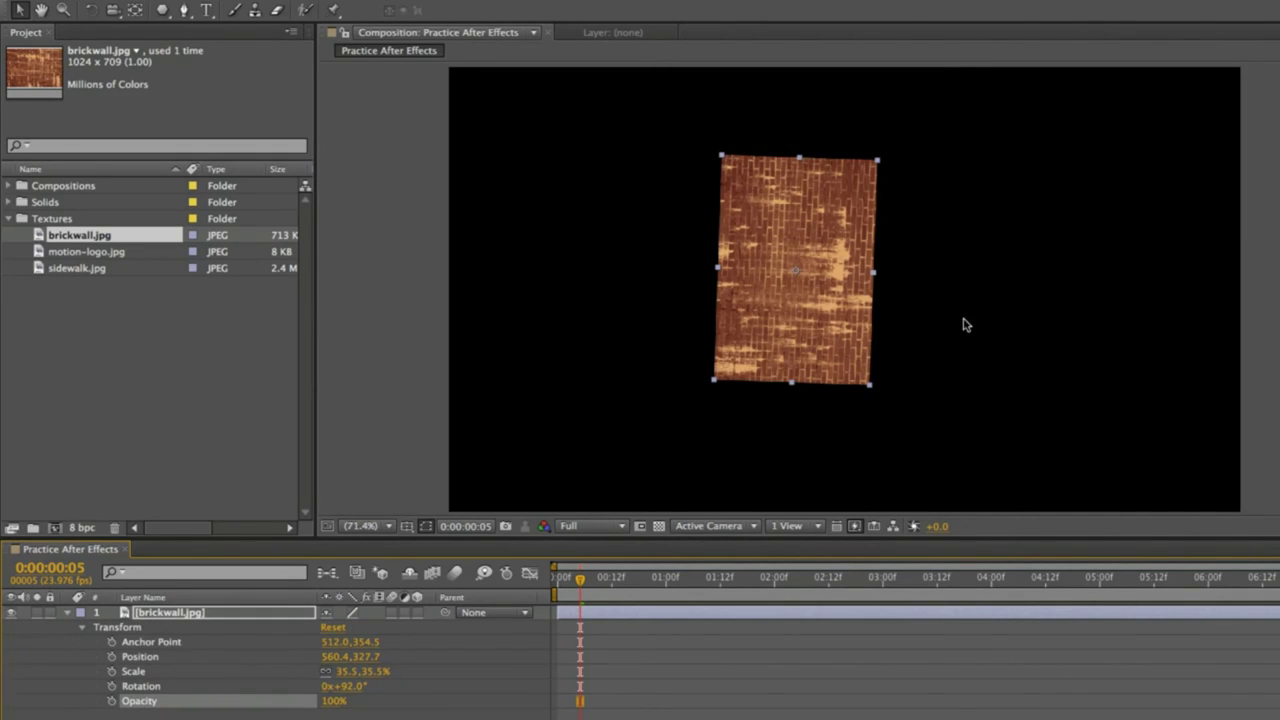
Step: Move the brickwall layer sideways to about 707, 326, enlarge it to 85.5%, and deselect it
left_click_drag(843, 214, 935, 215)
left_click_drag(365, 677, 425, 677)
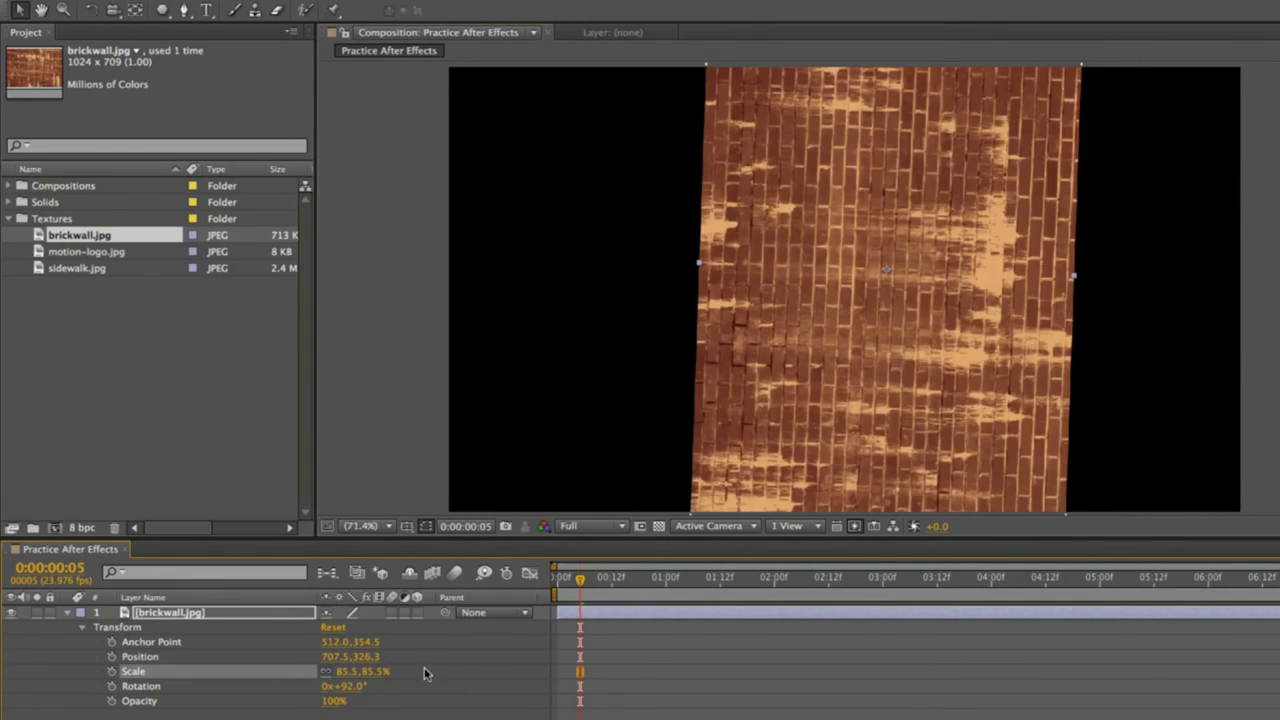
key("F2")
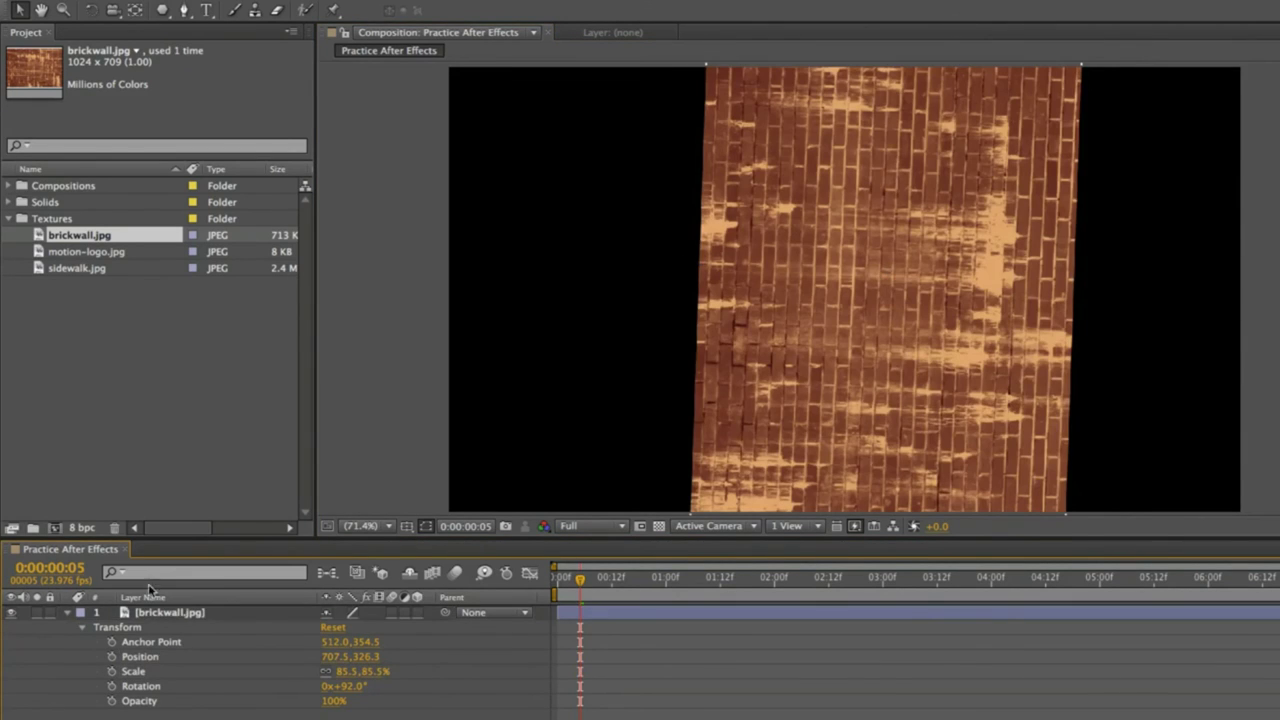
Step: Collapse the brickwall layer's Transform group and the layer itself in the timeline
left_click(70, 612)
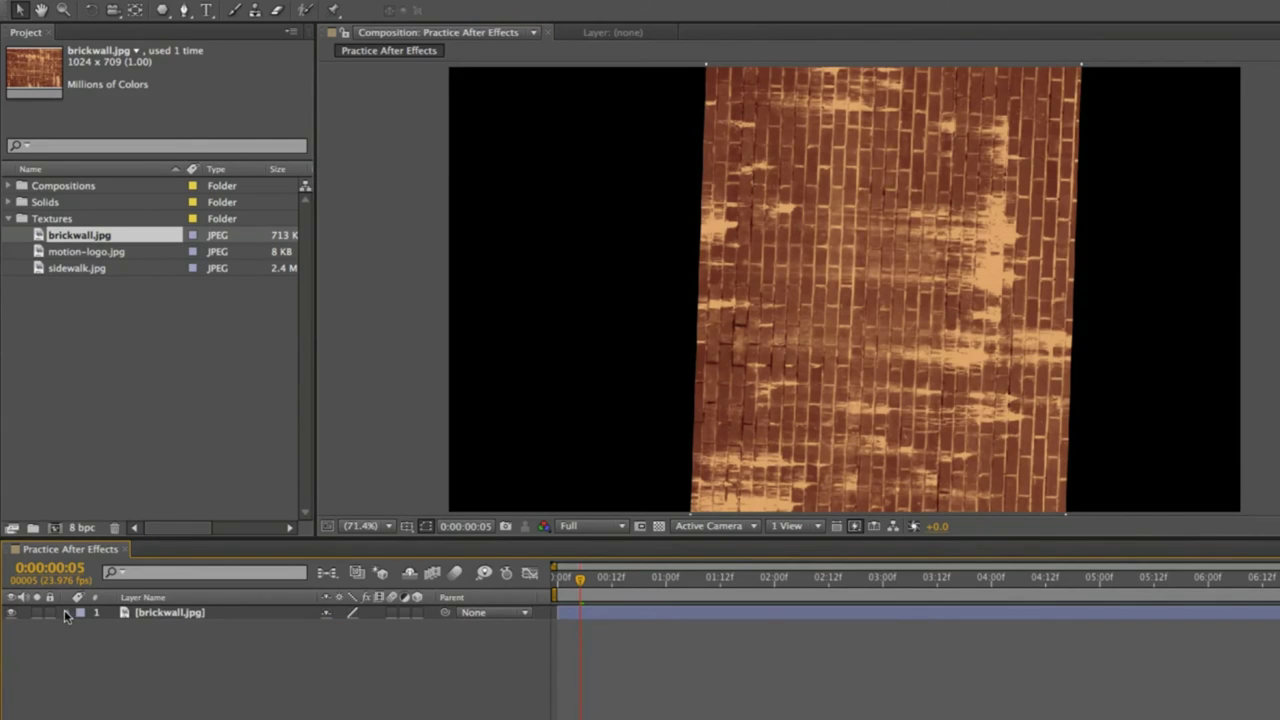
left_click(66, 612)
left_click(83, 627)
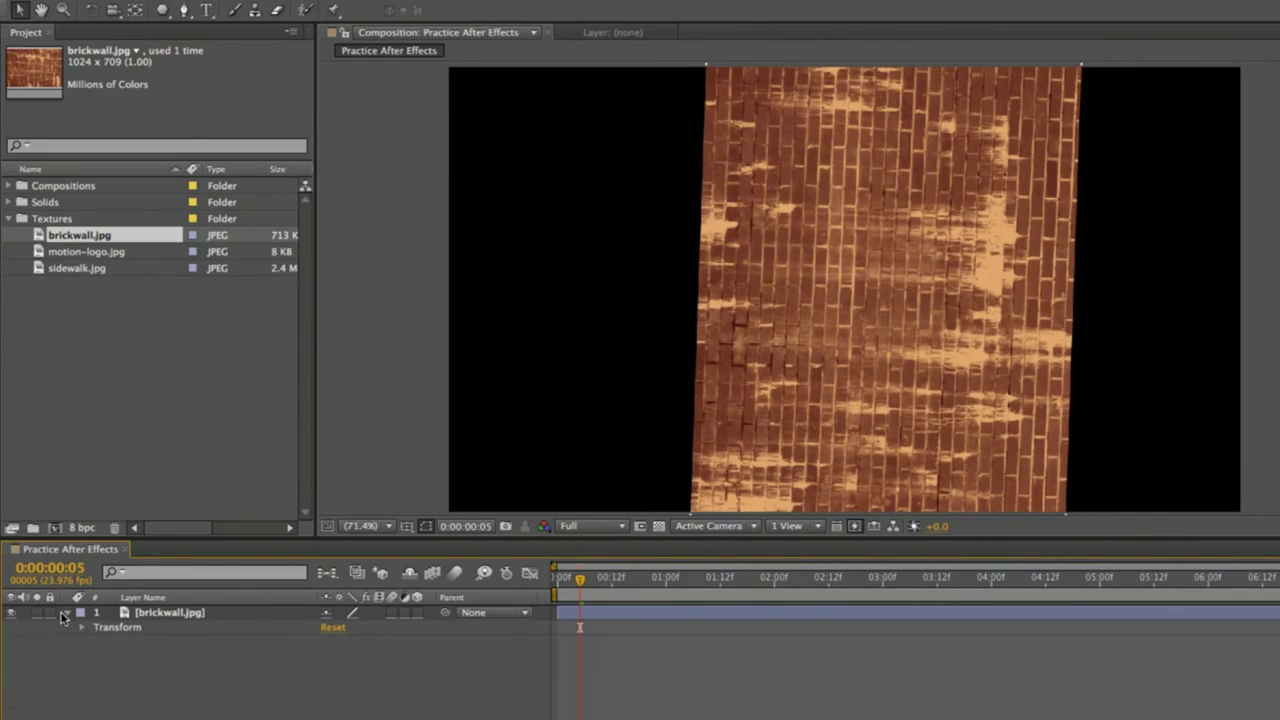
left_click(67, 613)
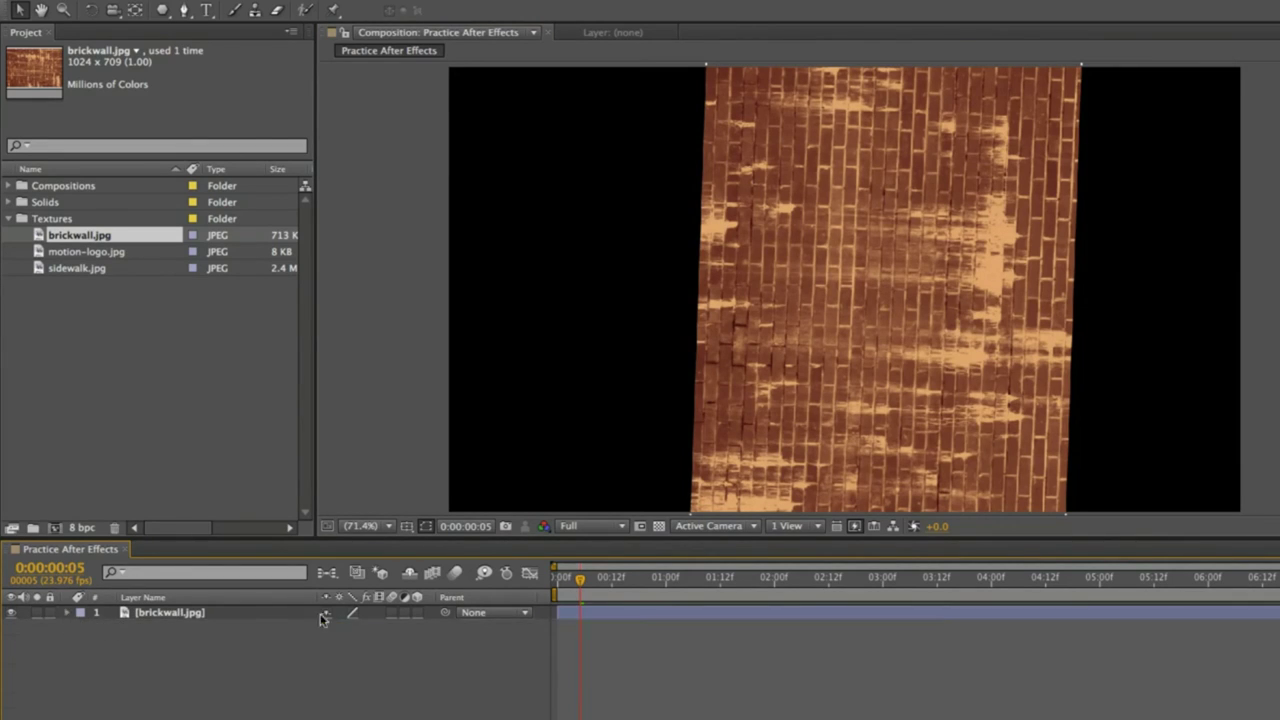
Step: Show only the brickwall layer's Scale and enlarge it slightly, and show only its Rotation and set it to 0°
left_click(637, 614)
key("s")
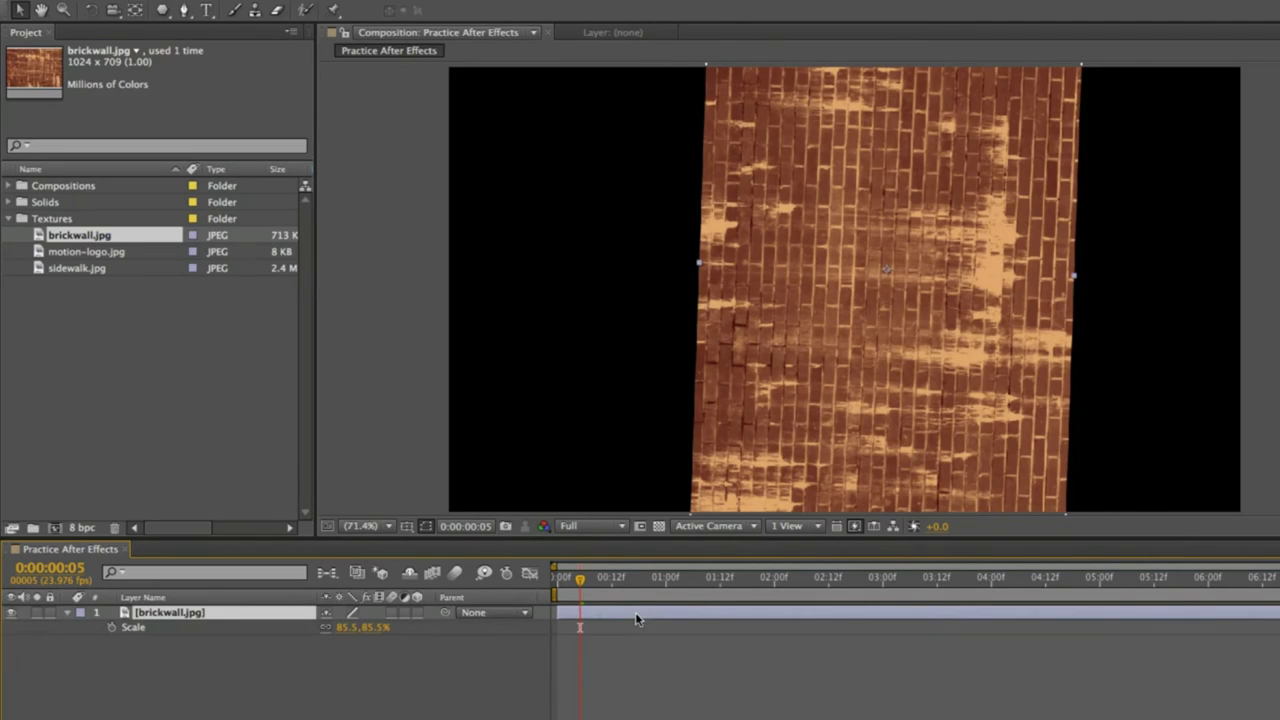
mouse_move(366, 628)
left_mouse_down()
mouse_move(325, 636)
mouse_move(406, 628)
mouse_move(352, 628)
mouse_move(403, 625)
mouse_move(370, 628)
left_mouse_up()
key("r")
left_click(350, 627)
type("0")
key("Return")
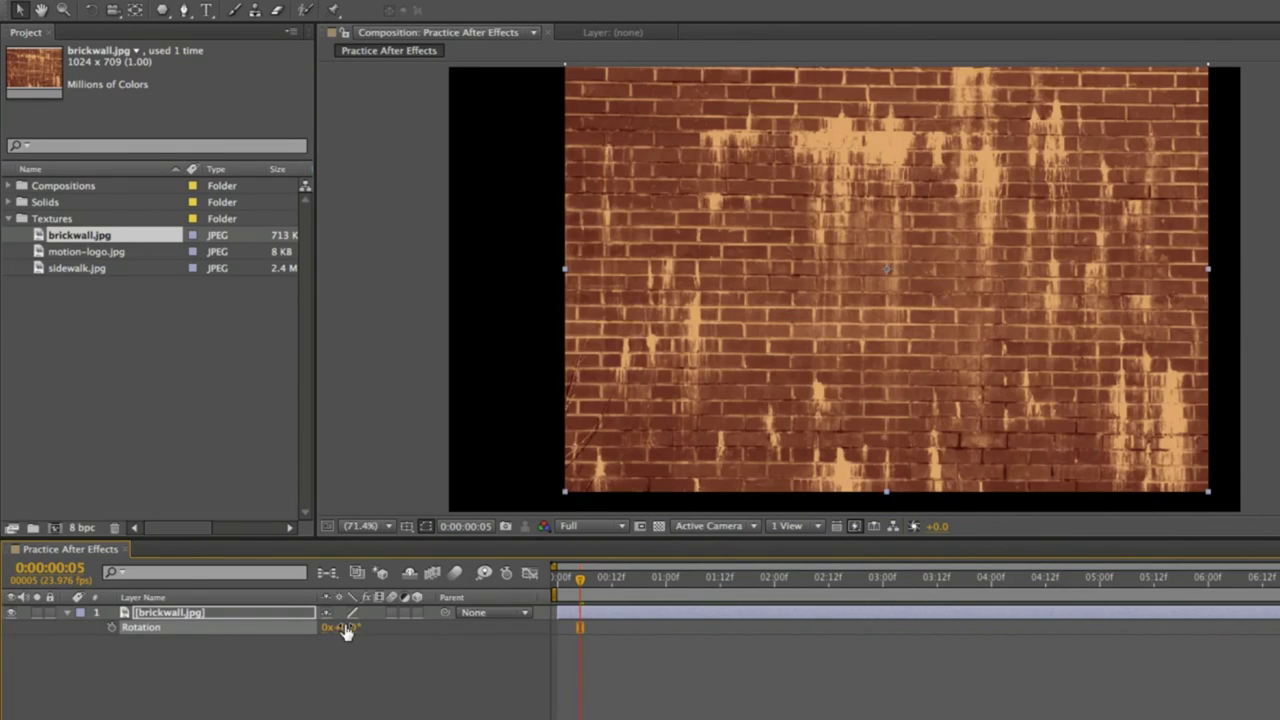
Step: Show only the brickwall layer's Position, set its horizontal value to about 585.5, and shift the layer down in the frame
key("p")
left_click_drag(335, 626, 248, 640)
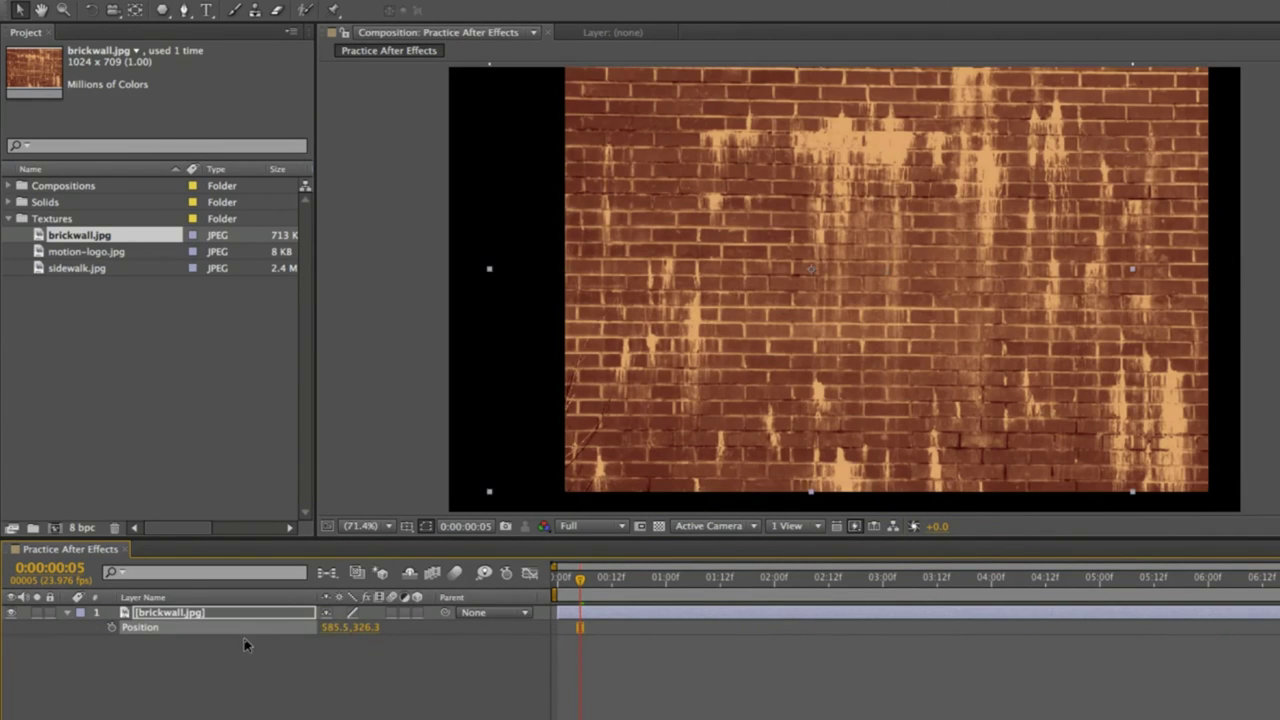
left_click_drag(366, 628, 454, 620)
Step: Show only the brickwall layer's Opacity, vary it and return it to 100%, and re-center the layer in the frame
key("a")
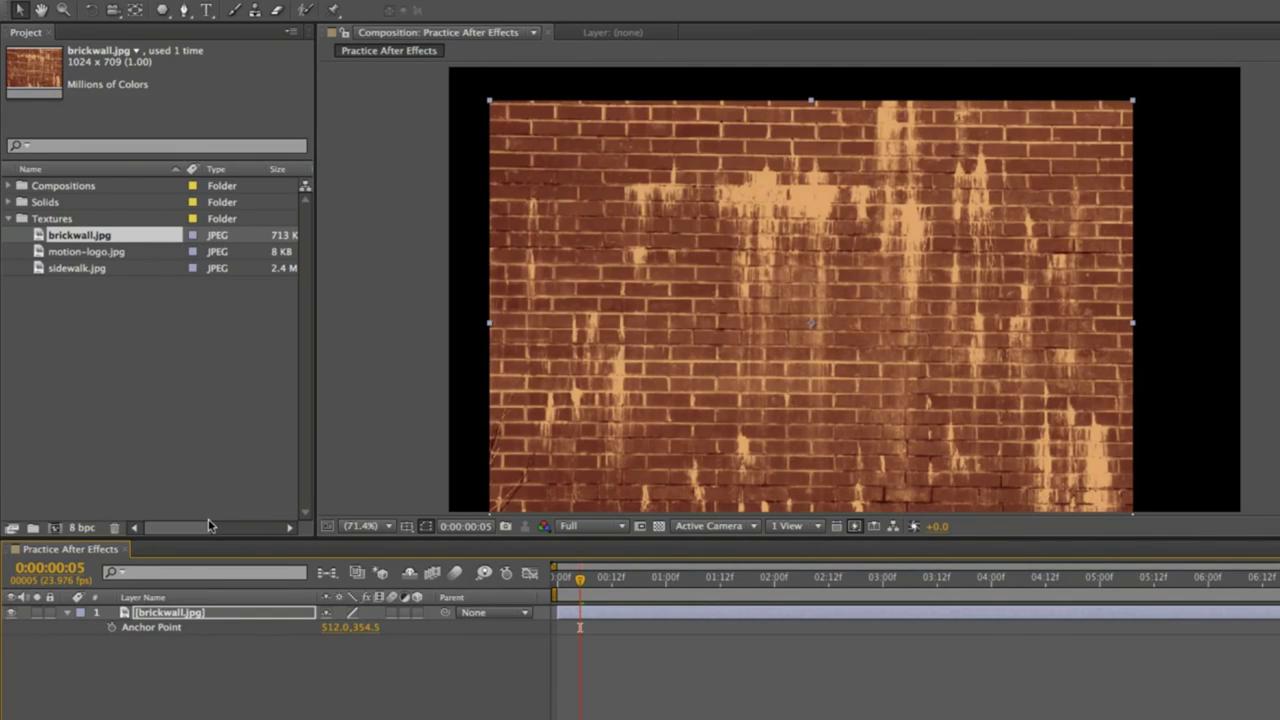
key("t")
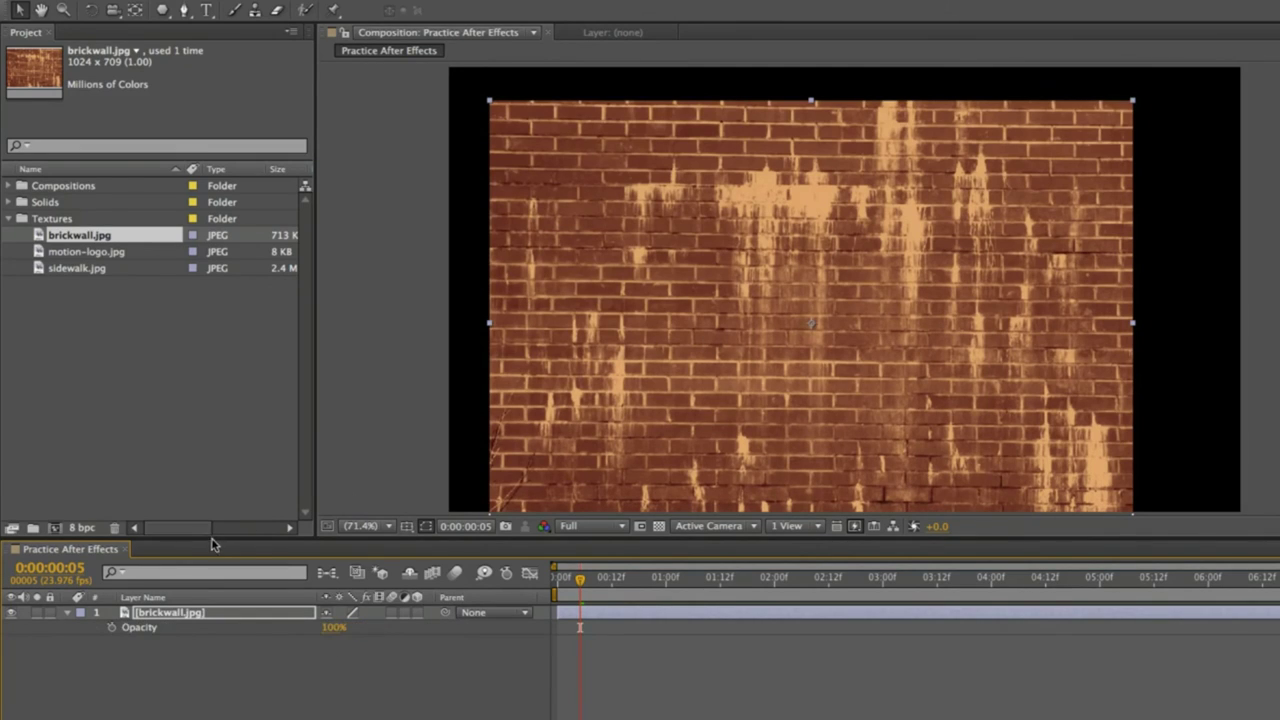
mouse_move(330, 628)
left_mouse_down()
mouse_move(290, 636)
mouse_move(504, 626)
left_mouse_up()
left_click(333, 628)
left_click_drag(293, 629, 602, 607)
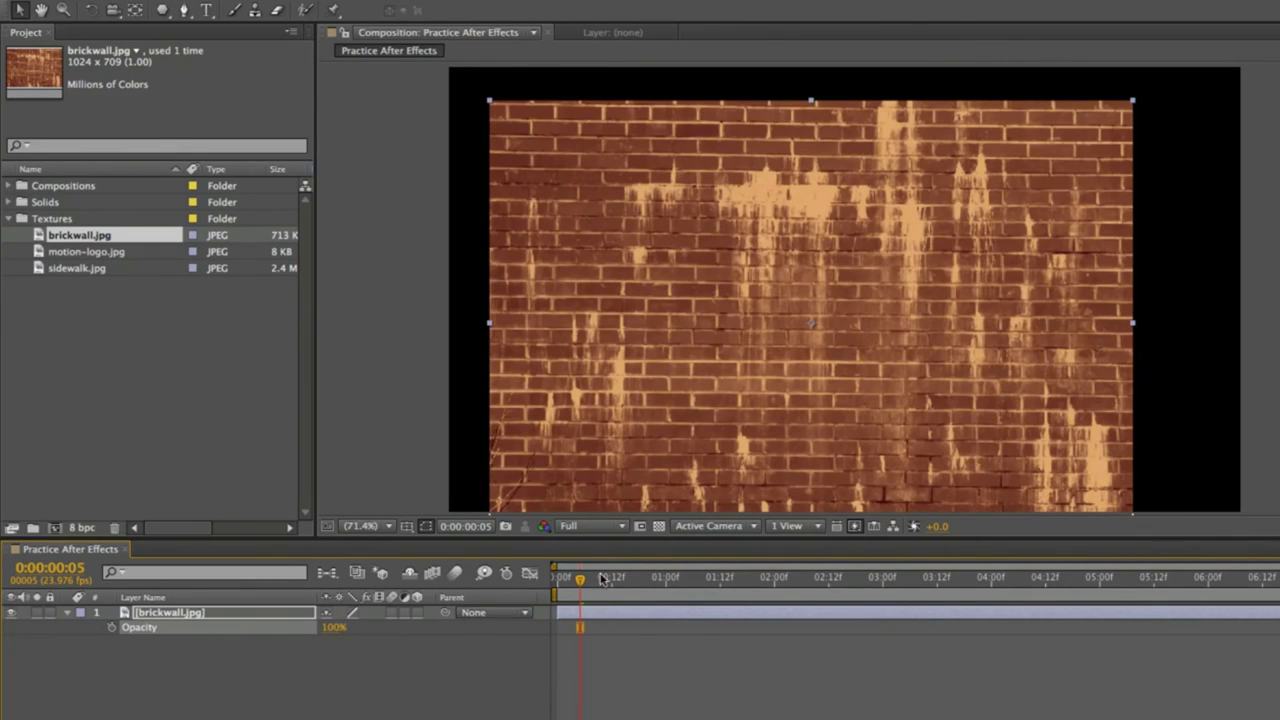
left_click_drag(789, 190, 826, 162)
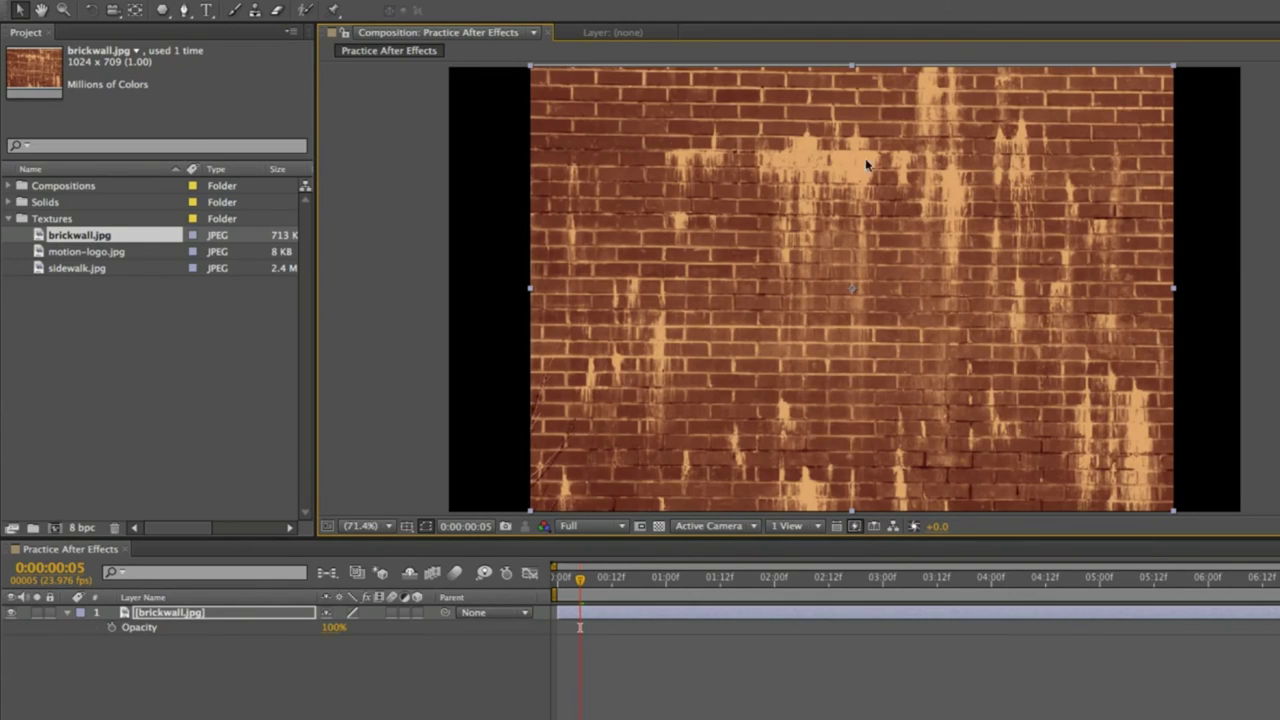
Step: Add sidewalk.jpg from the Textures folder to the composition above the brickwall layer, and shift it sideways in the frame
left_click(92, 251)
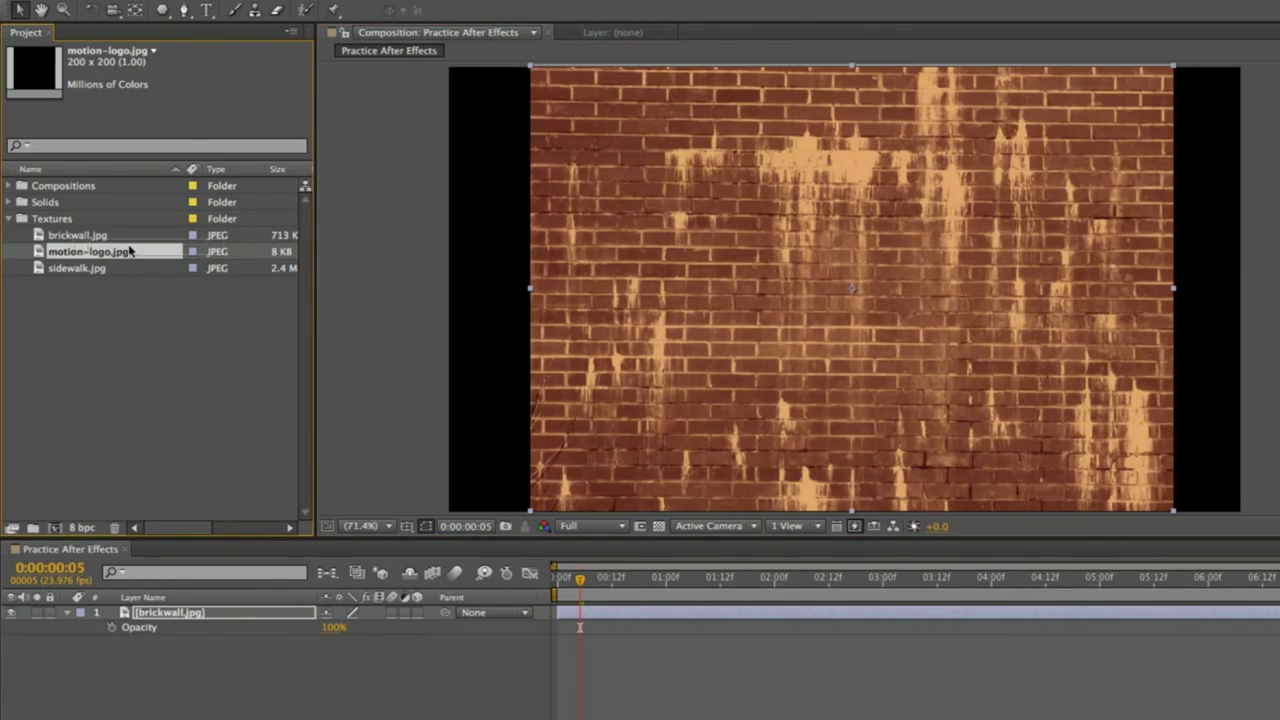
left_click_drag(95, 267, 737, 251)
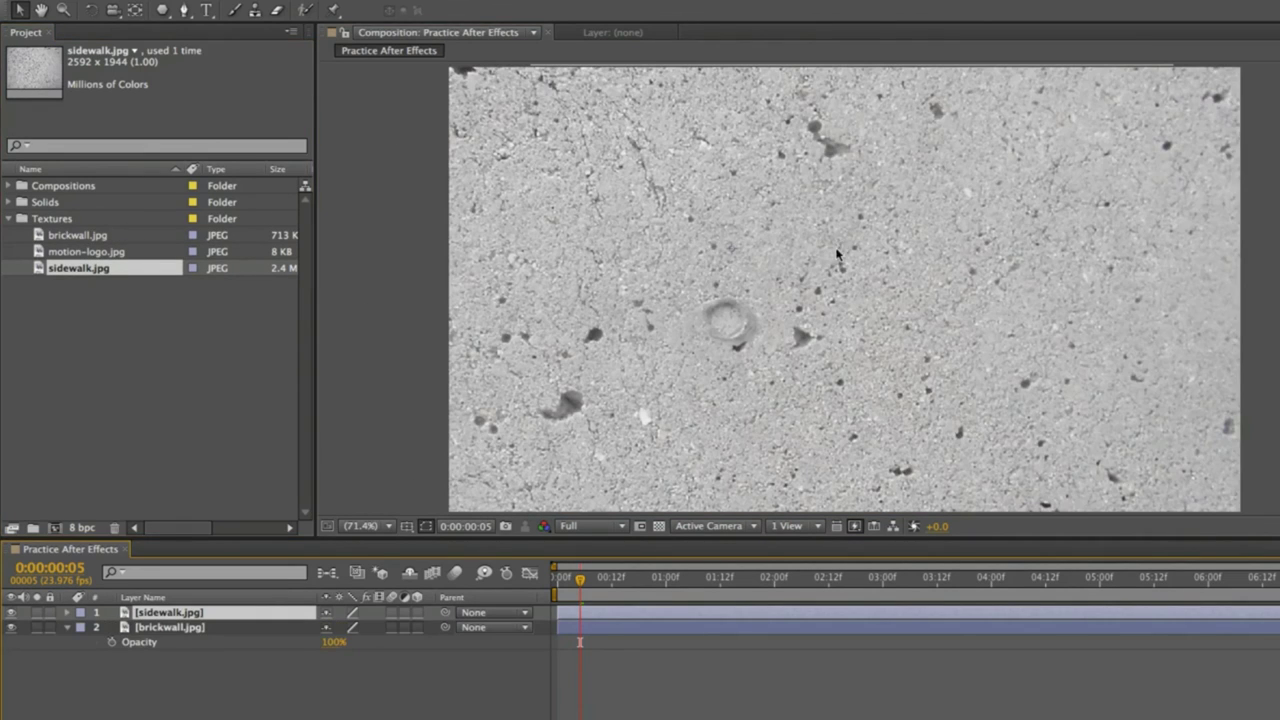
left_click_drag(520, 310, 701, 302)
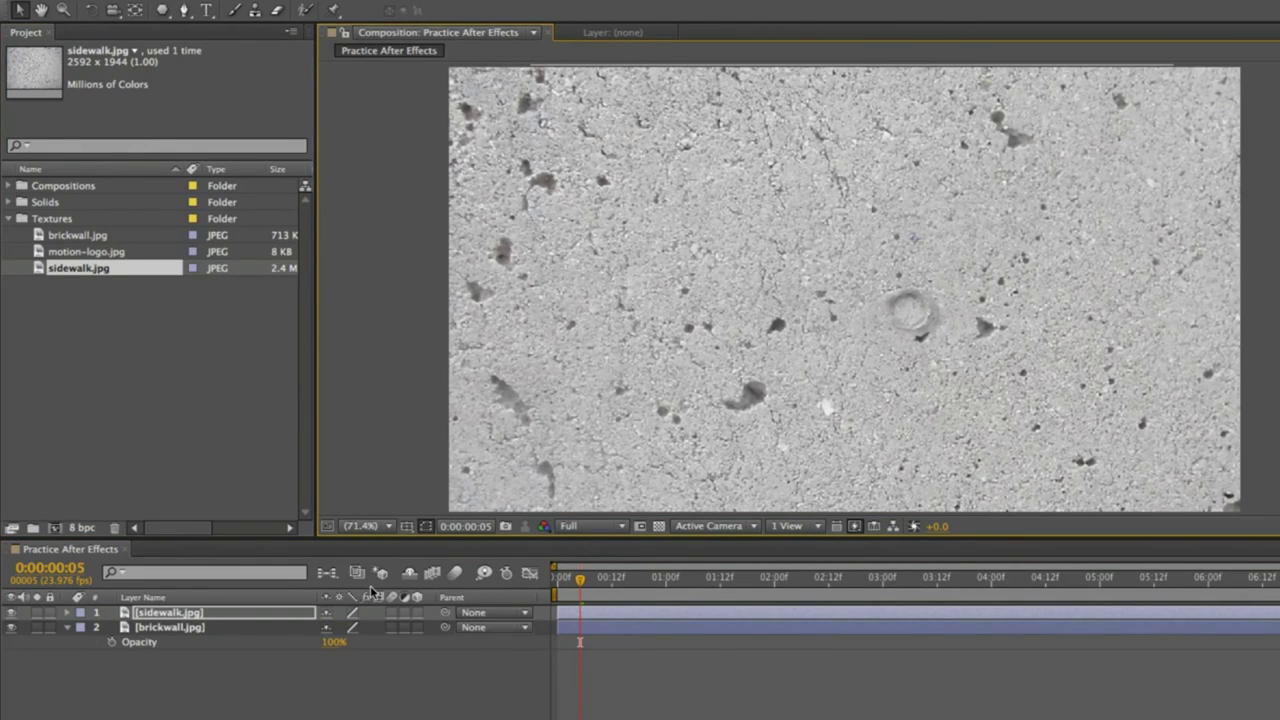
Step: Show only the sidewalk layer's Scale, set it to 39%, and move the layer to the middle of the frame
key("s")
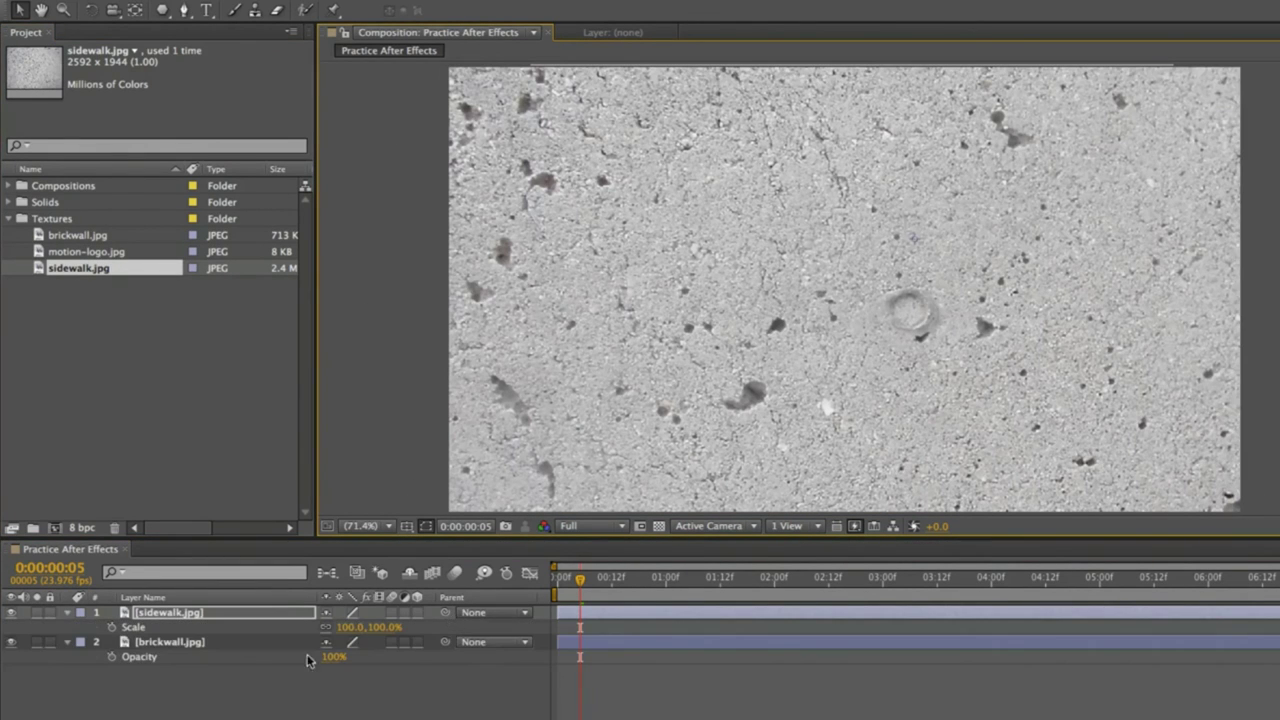
left_click(343, 626)
type("39")
key("Return")
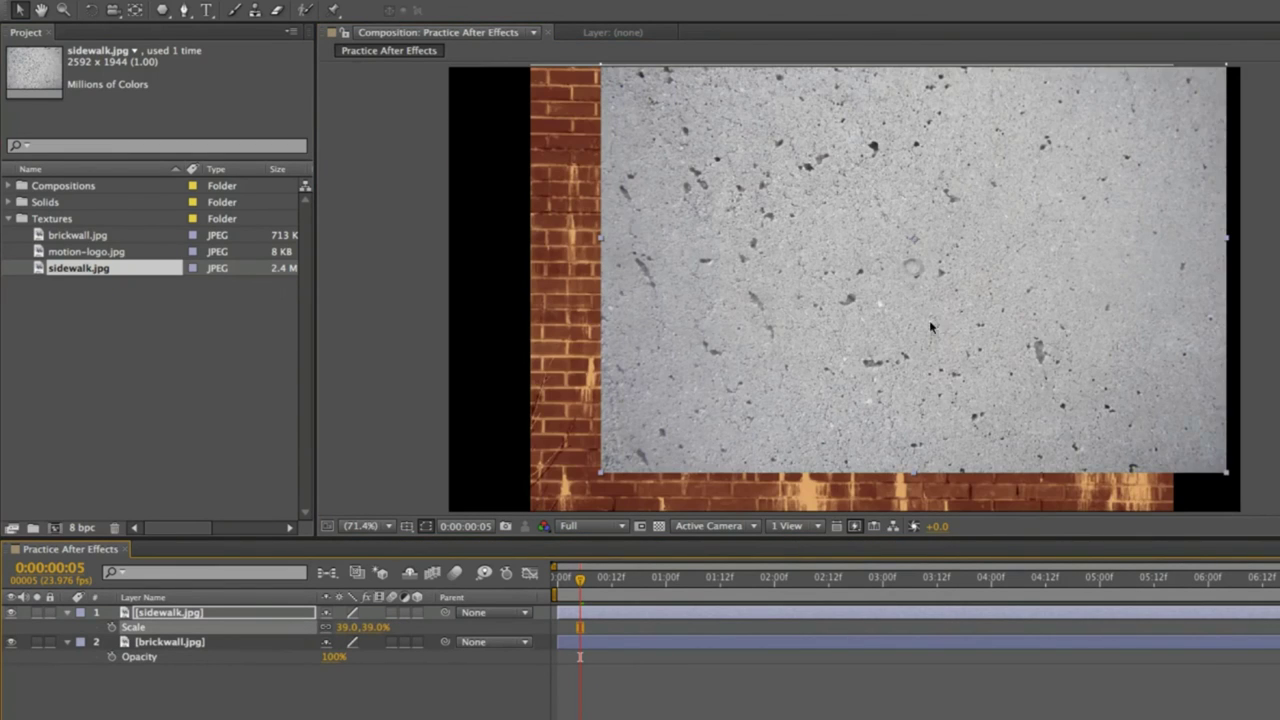
left_click_drag(1025, 163, 943, 220)
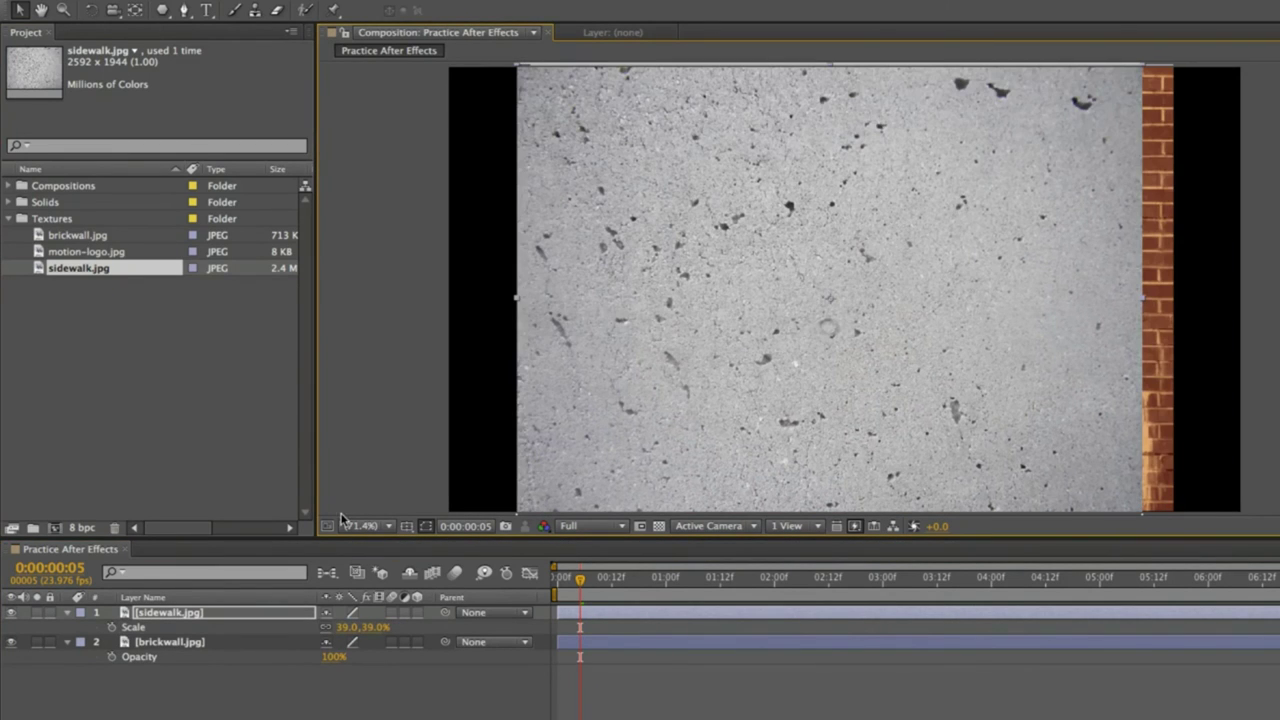
Step: Set the sidewalk layer's Scale to 12%, and enlarge it to 32% so the brick wall borders it
left_click(345, 626)
type("12")
key("Return")
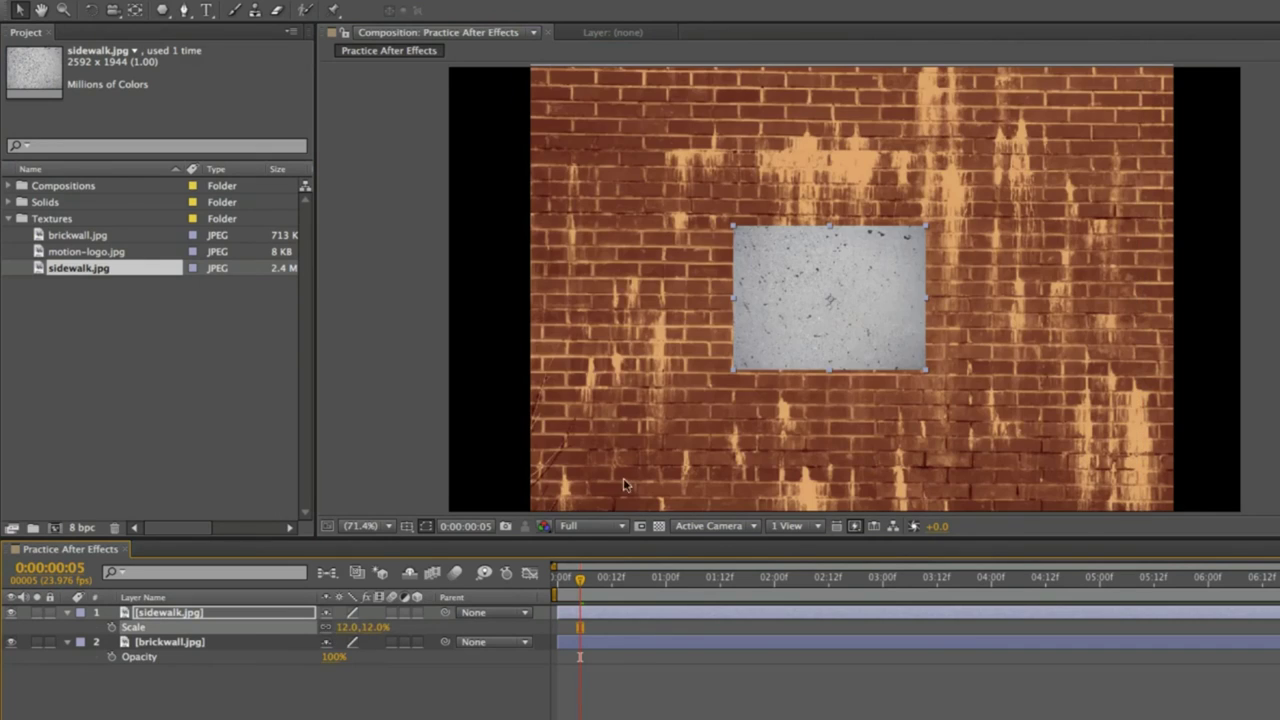
left_click_drag(336, 626, 392, 627)
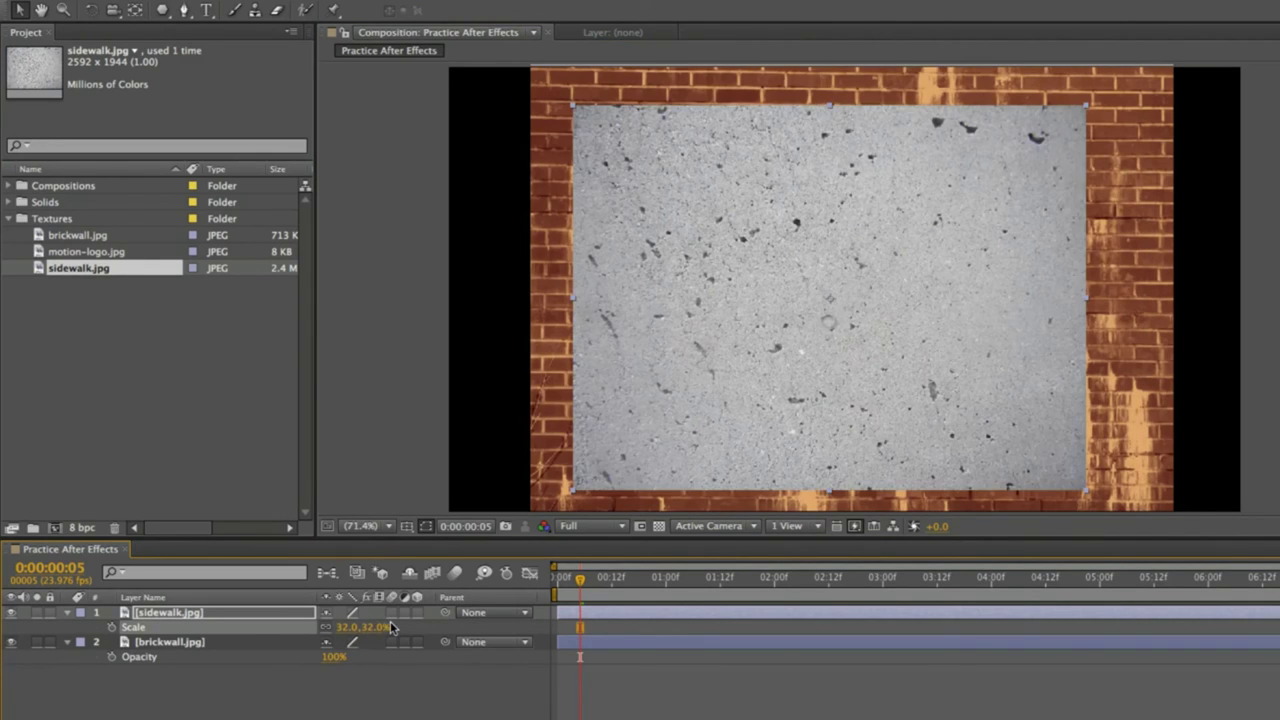
Step: Clear the layer selection, and select both the brickwall and sidewalk layers in the timeline
left_click(667, 647)
left_click(640, 666)
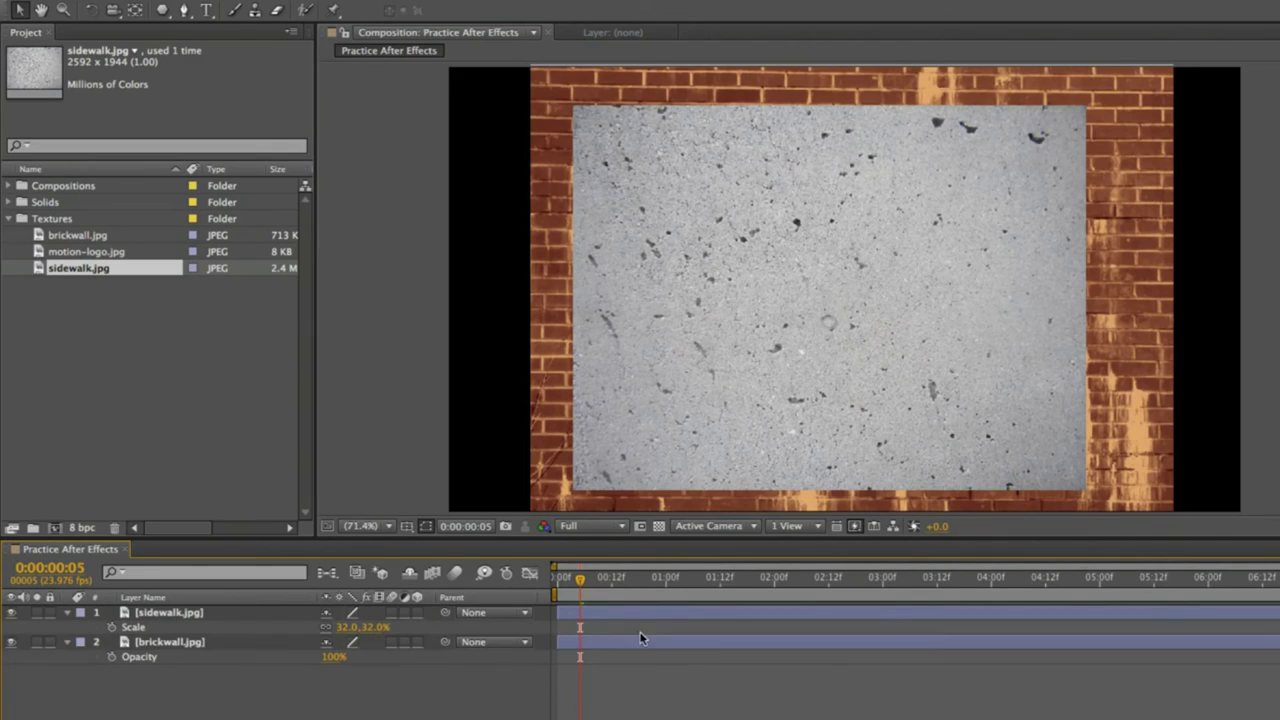
left_click(642, 637)
left_click(643, 613, "shift")
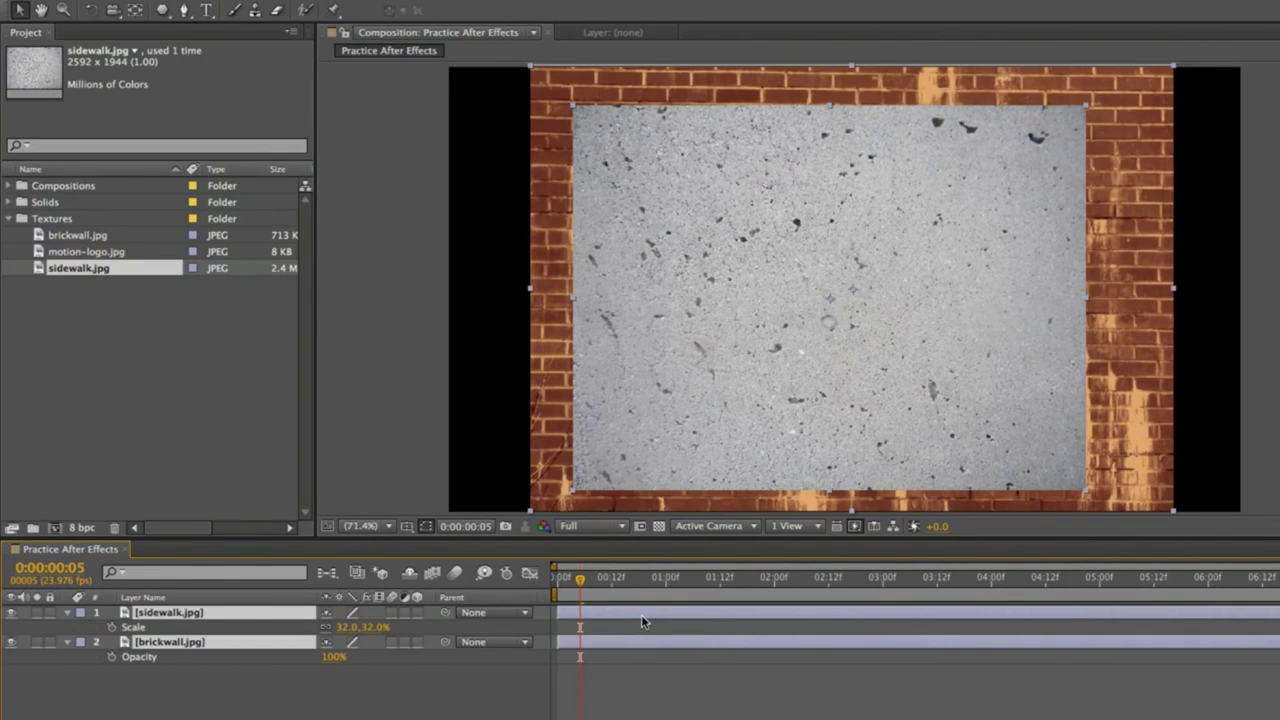
Step: Show only the Rotation property of both the sidewalk and brickwall layers, and set both to 90°
left_click(624, 662)
left_click(650, 642)
left_click(665, 611, "shift")
key("r")
left_click_drag(353, 630, 460, 618)
key("ctrl+z")
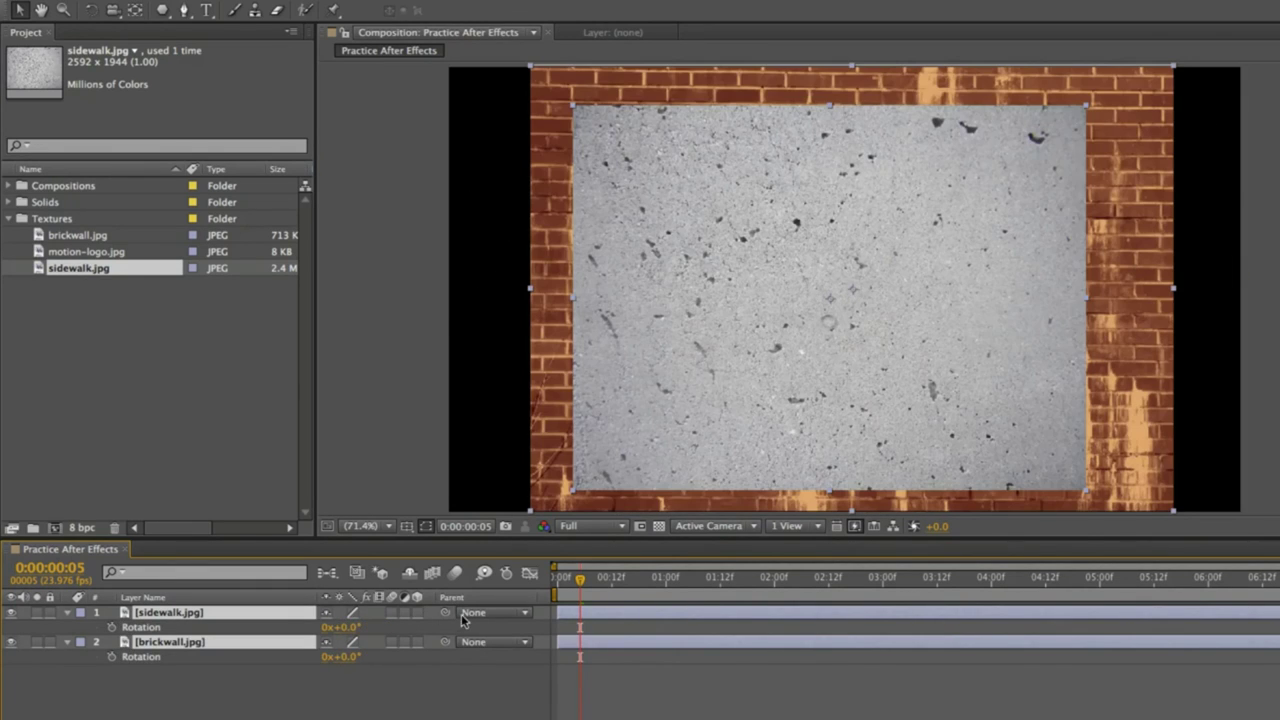
left_click(345, 627)
key("Return")
Step: Place the sidewalk layer at the left of the frame and the brickwall layer beside it at the right, and clear the selection
left_click(709, 668)
left_click(764, 318)
left_click_drag(764, 318, 646, 318)
left_click(1090, 236)
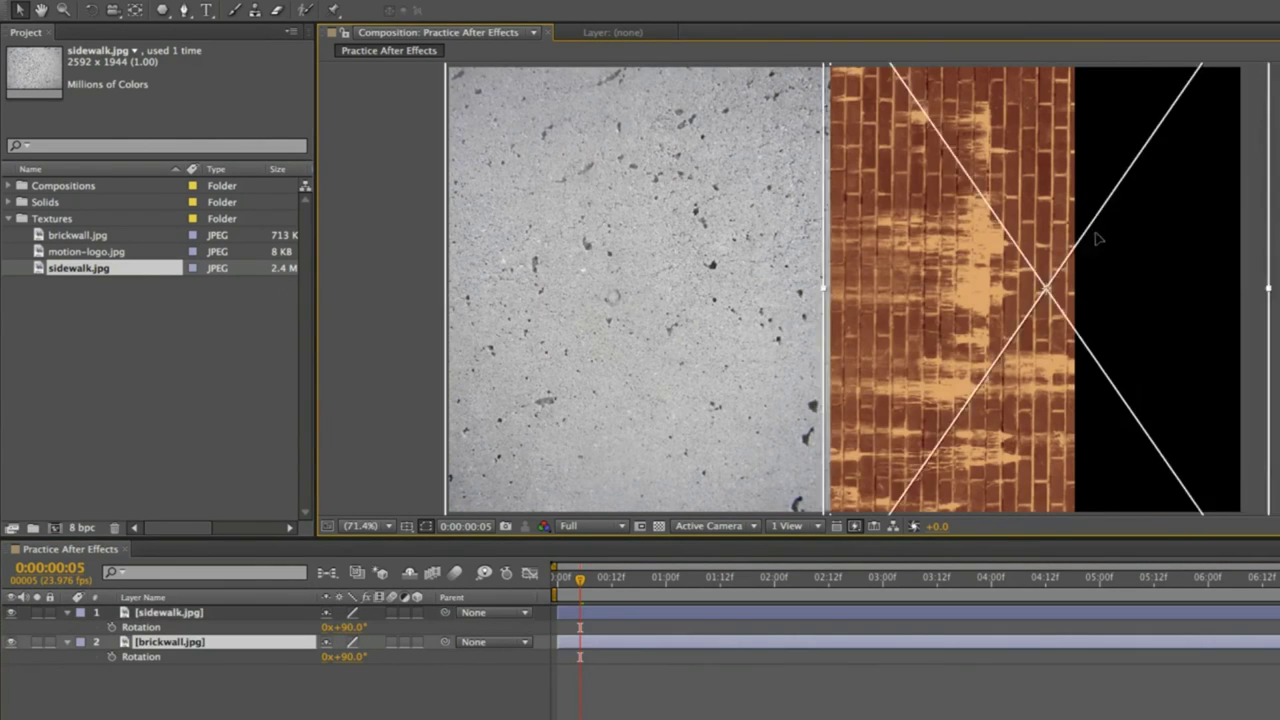
key("ctrl+shift+a")
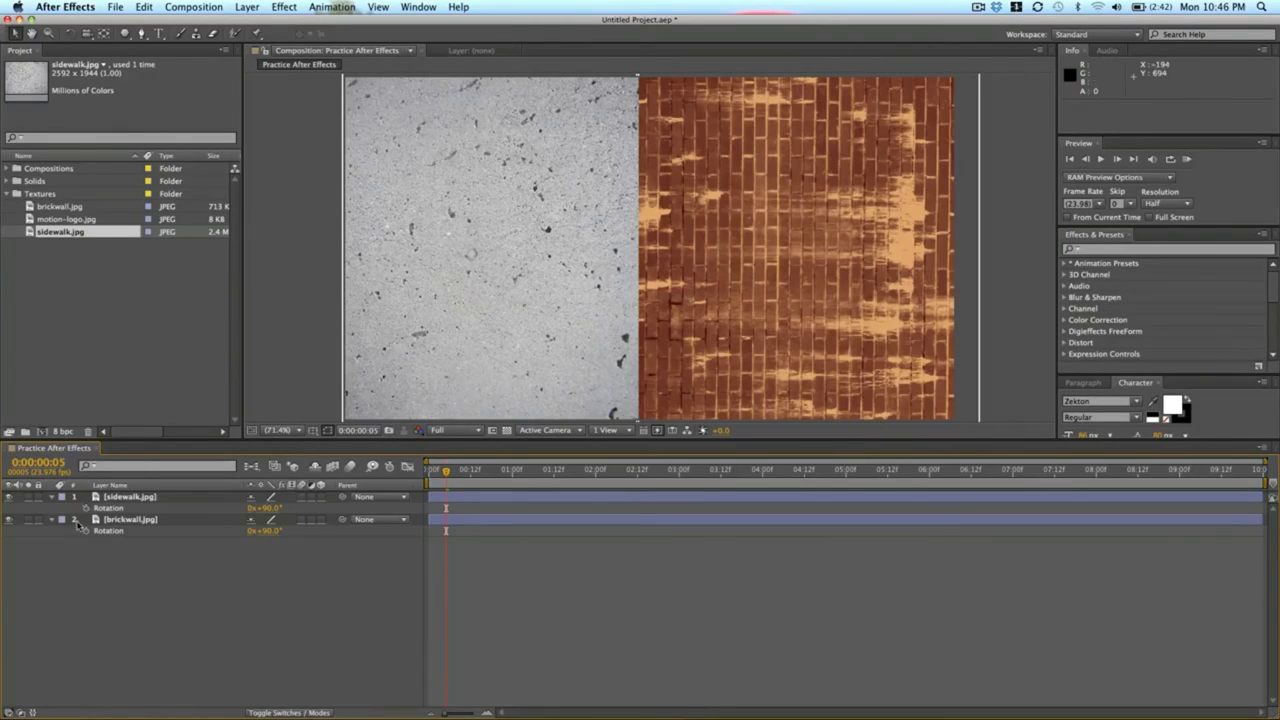
Step: Expand the sidewalk layer's full Transform group in the timeline, and collapse it
left_click(53, 498)
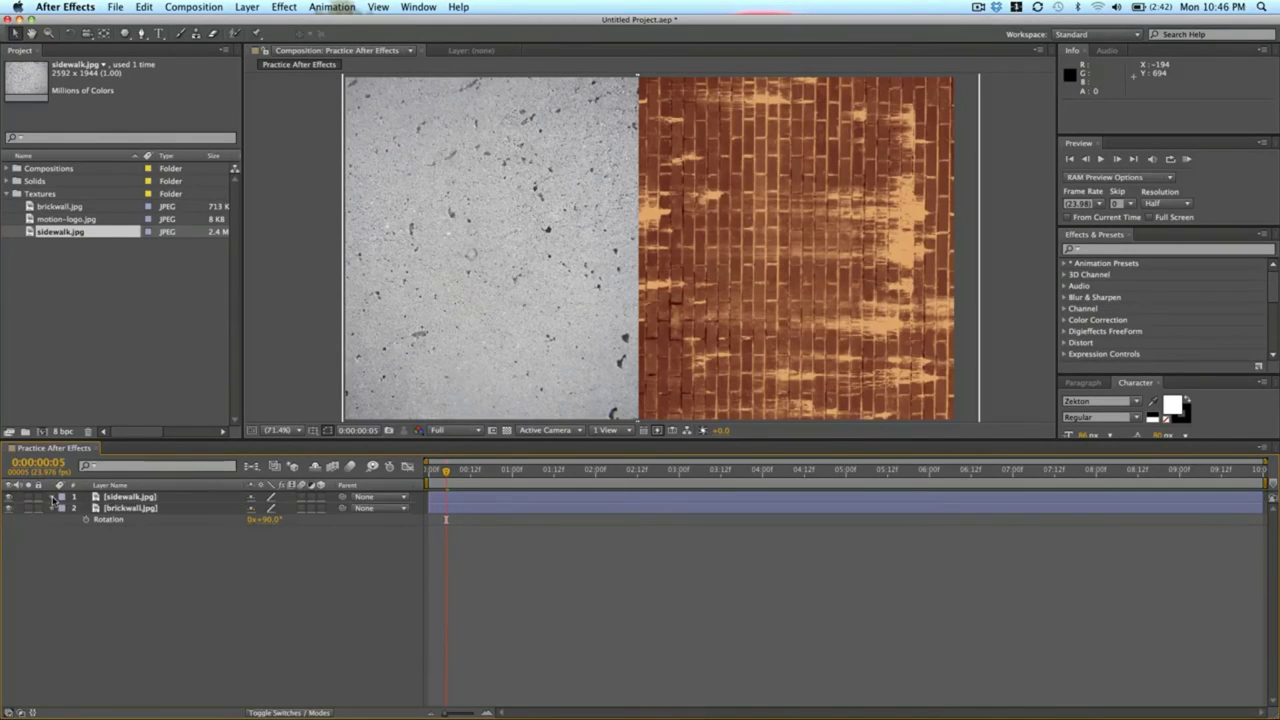
left_click(53, 498)
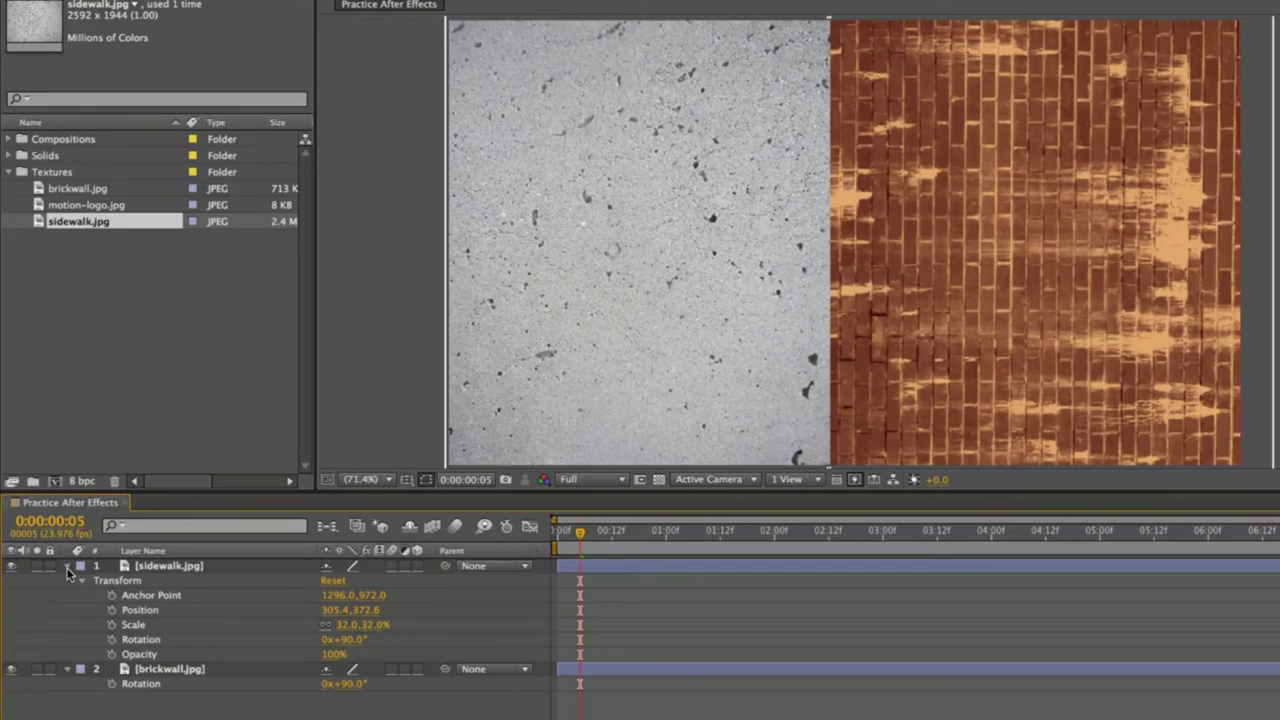
left_click(68, 568)
Step: Toggle the sidewalk layer's visibility off and on, and solo and unsolo the layer
left_click(38, 568)
left_click(38, 568)
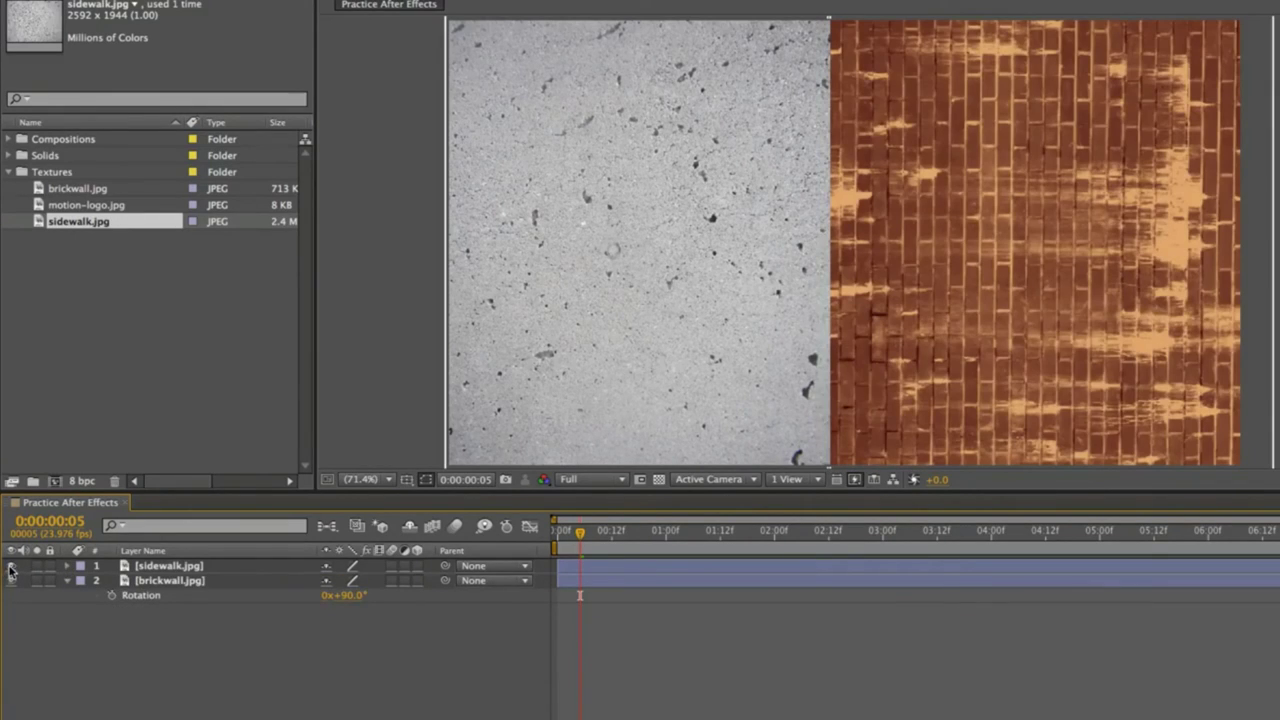
left_click(12, 566)
left_click(12, 566)
left_click(36, 566)
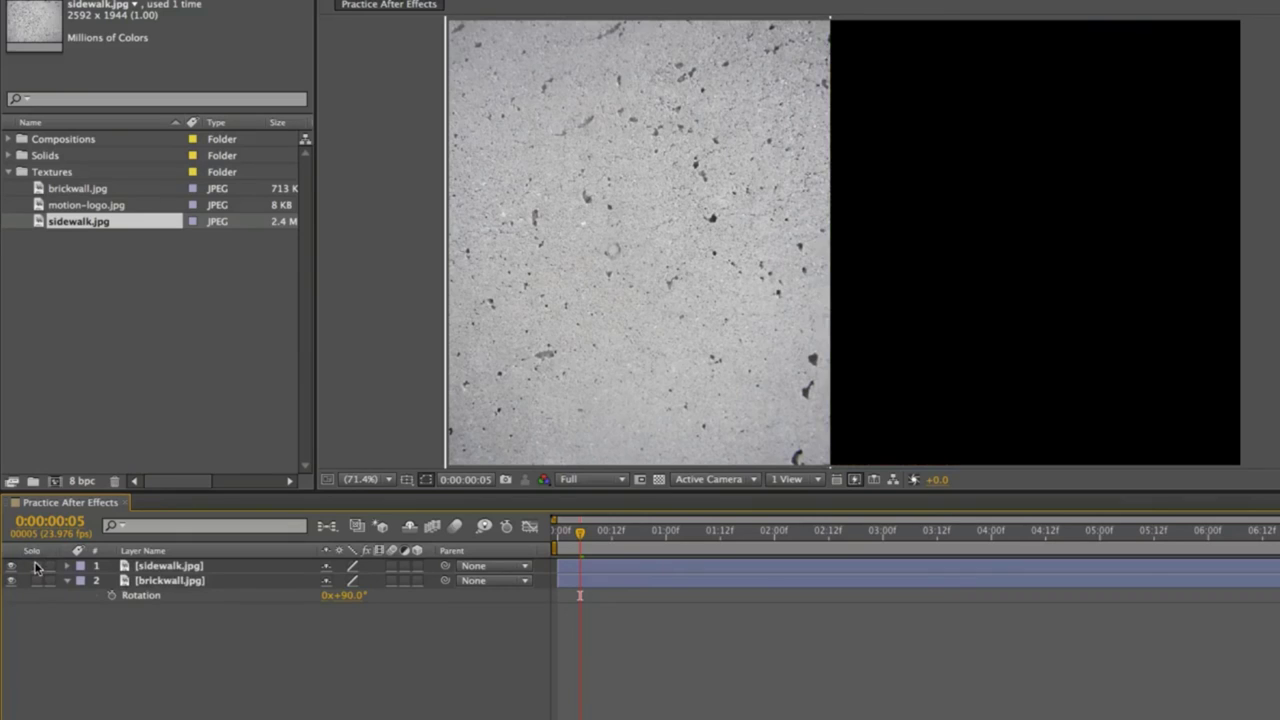
left_click(36, 566)
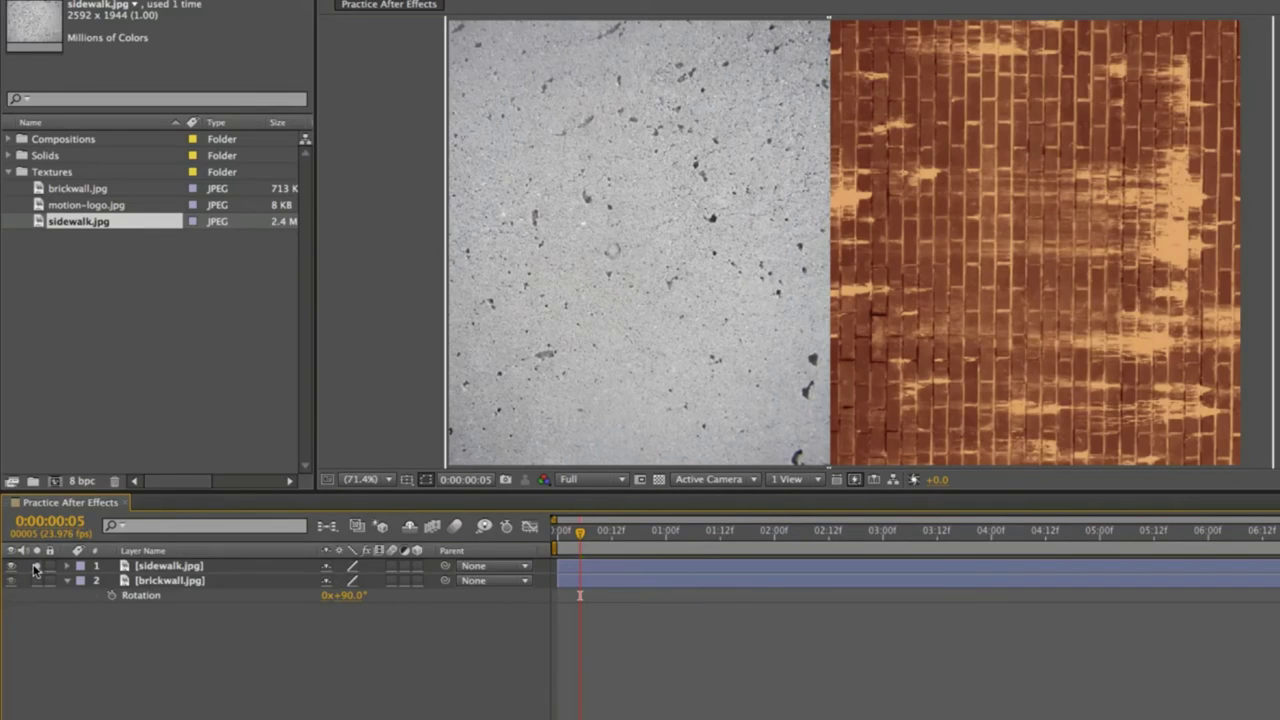
Step: Solo and unsolo the sidewalk and brickwall layers in turn, and lock and unlock the sidewalk layer
left_click(34, 568)
left_click(34, 568)
left_click(35, 580)
left_click(35, 580)
left_click(50, 567)
left_click(50, 567)
Step: Set the sidewalk layer's label color to green
left_click(85, 568)
left_click(85, 568)
left_click(85, 568)
left_click(85, 568)
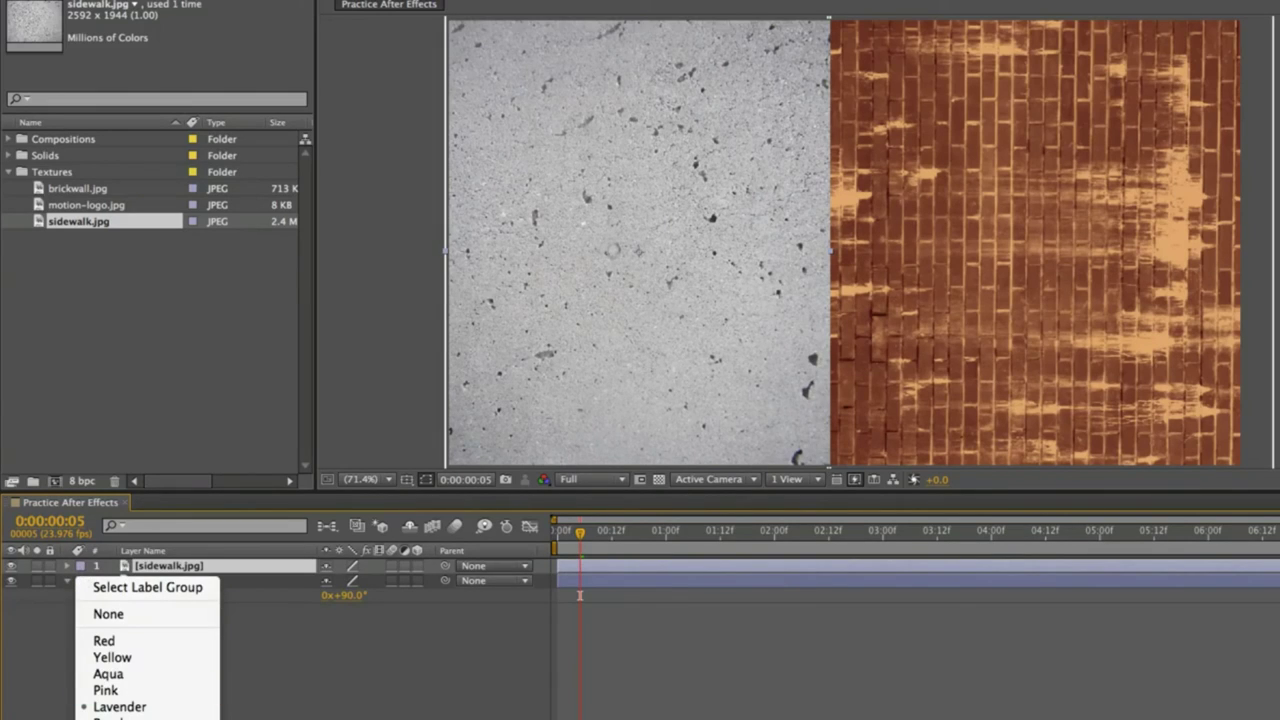
left_click(145, 716)
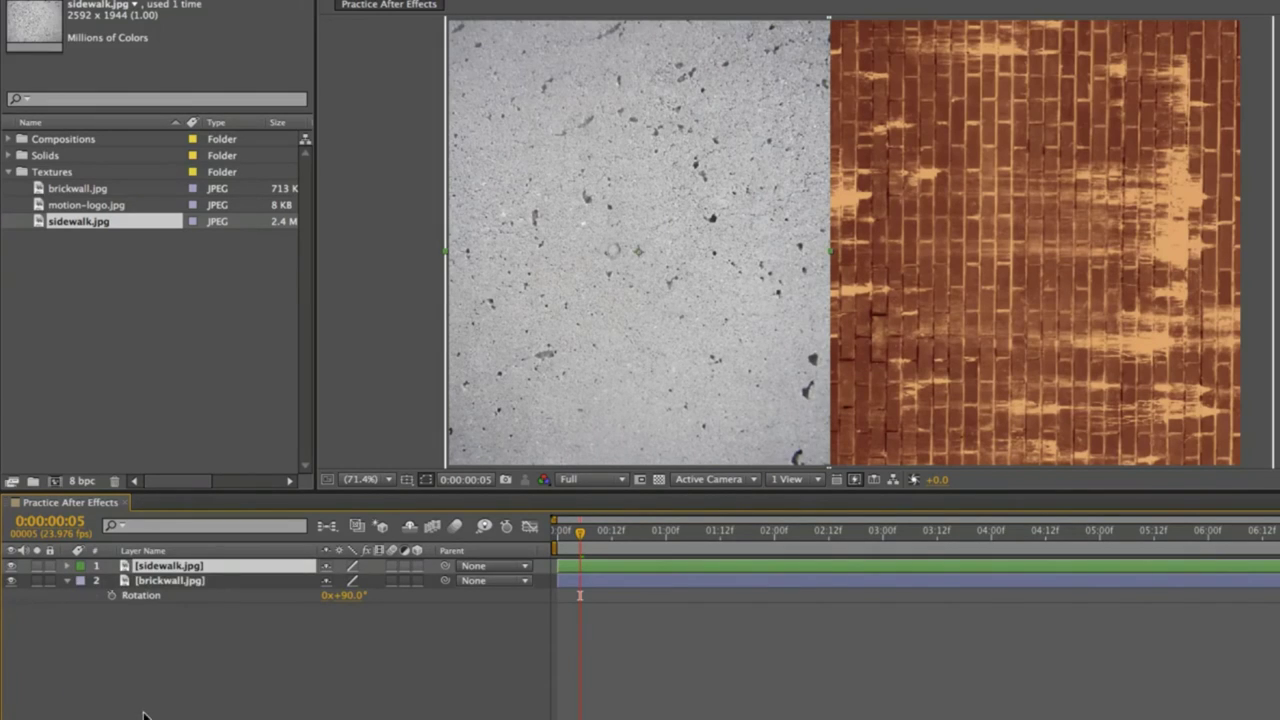
left_click(82, 568)
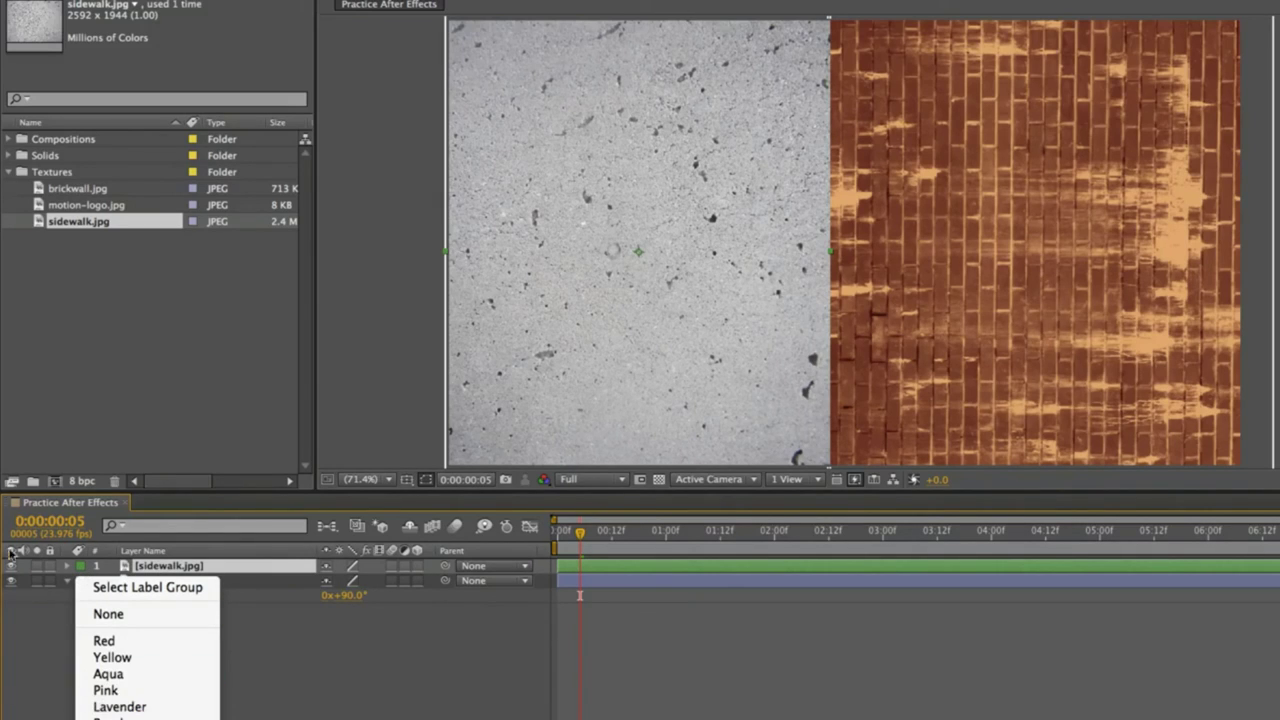
left_click(322, 716)
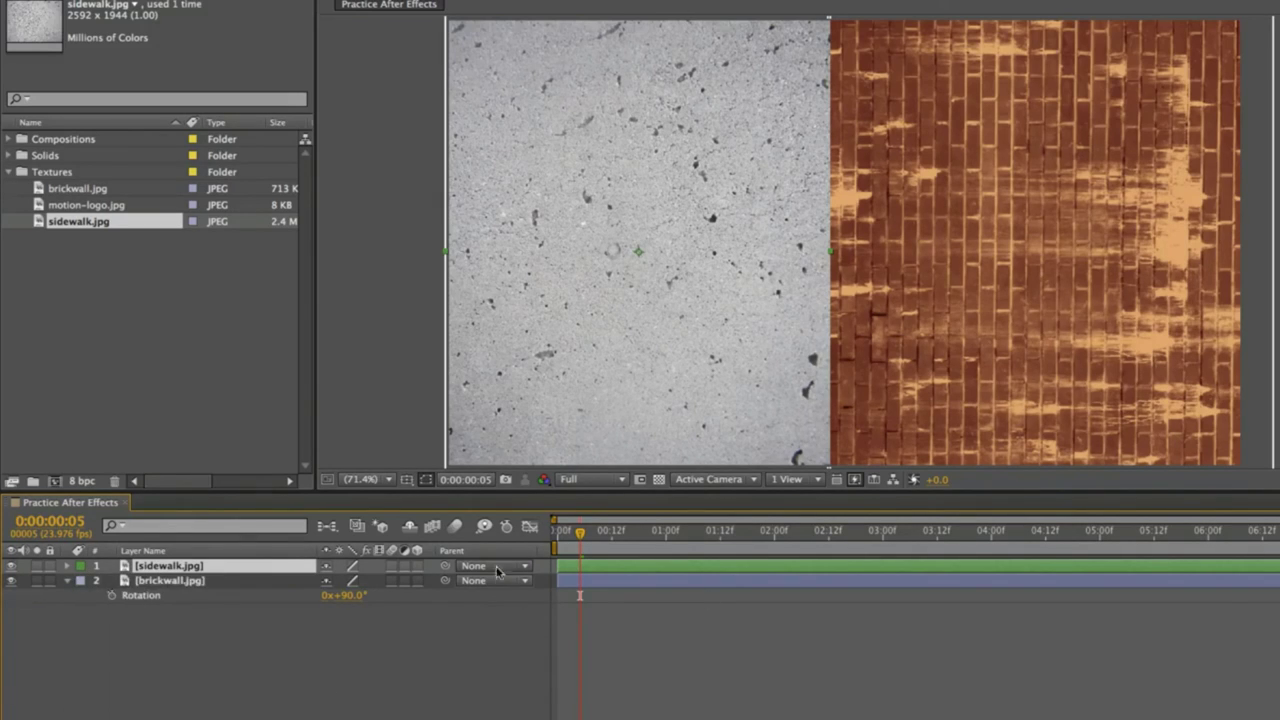
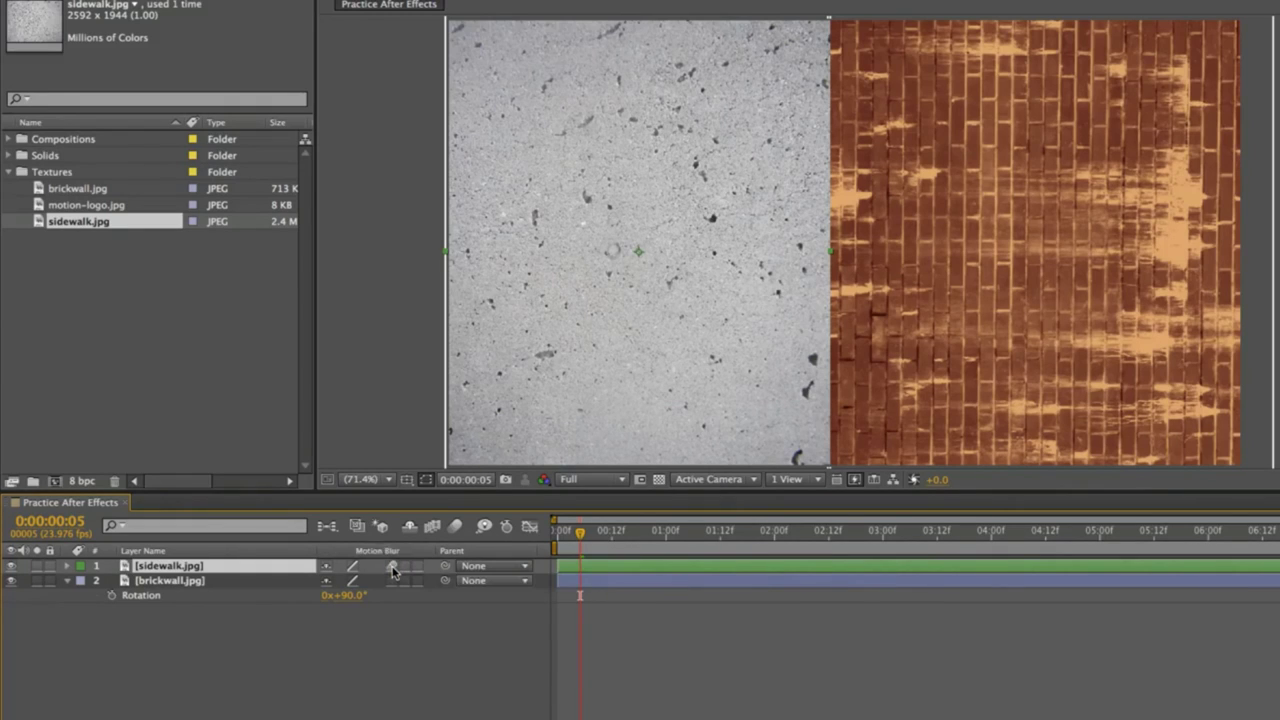
Step: Switch the sidewalk layer's Motion Blur and 3D Layer switches on and off
left_click(393, 567)
left_click(392, 566)
left_click(417, 566)
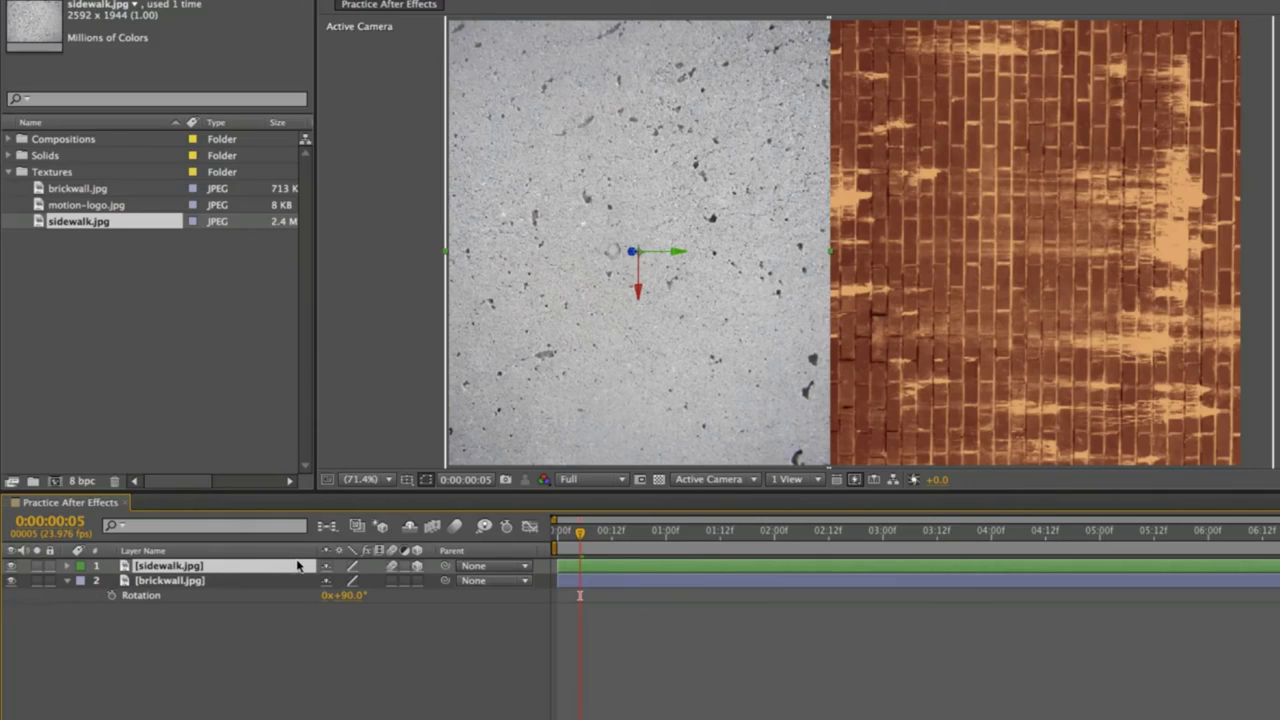
left_click(417, 566)
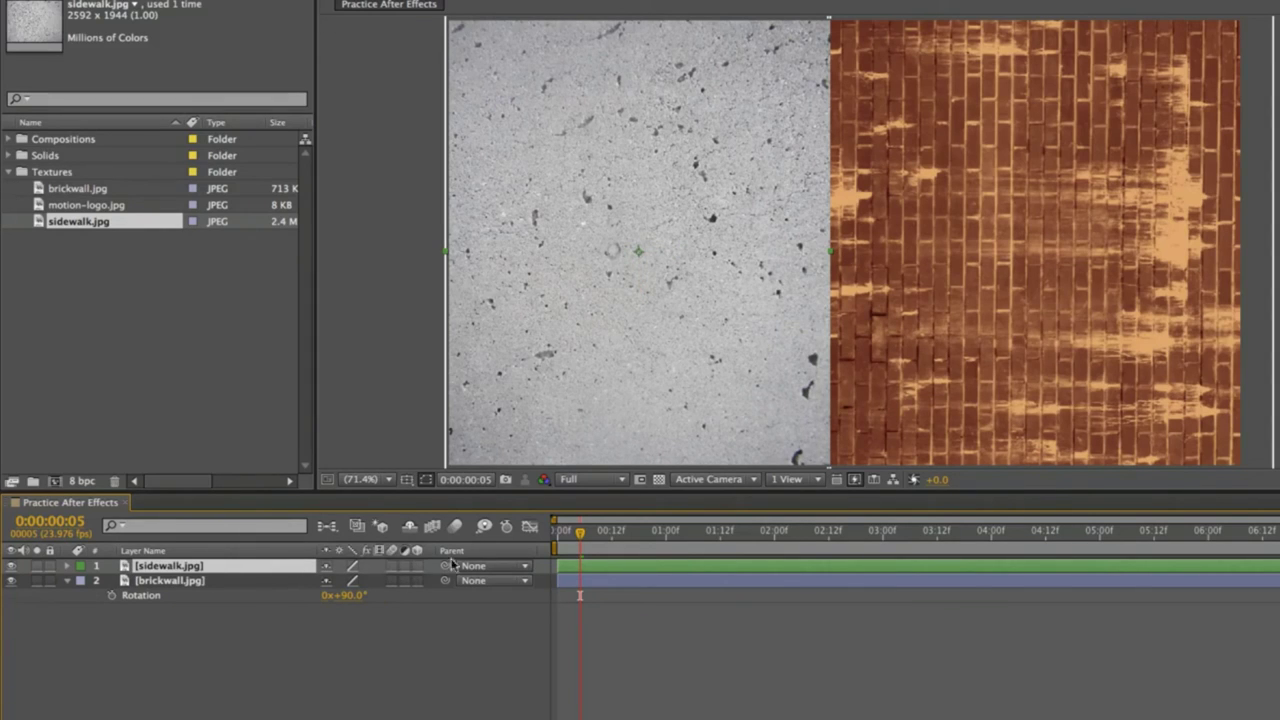
Step: Parent the sidewalk layer to the brickwall layer
left_click(497, 569)
left_click(498, 555)
left_click(468, 567)
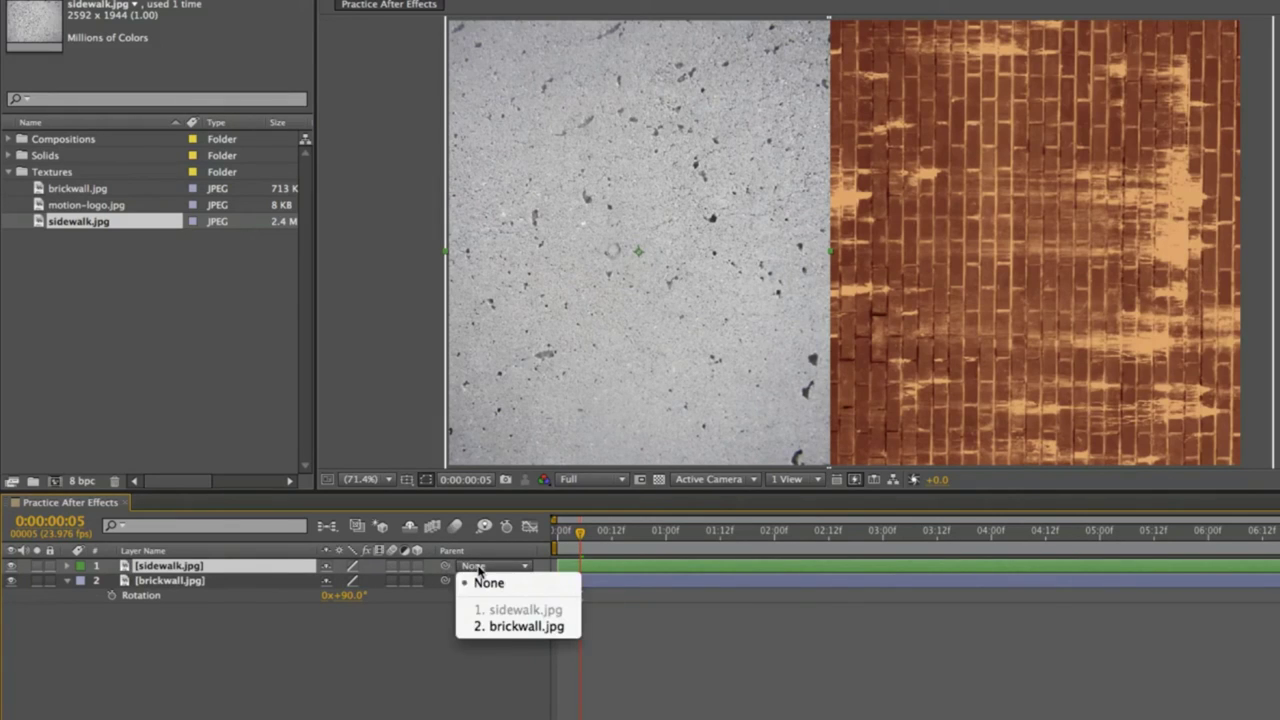
left_click(312, 682)
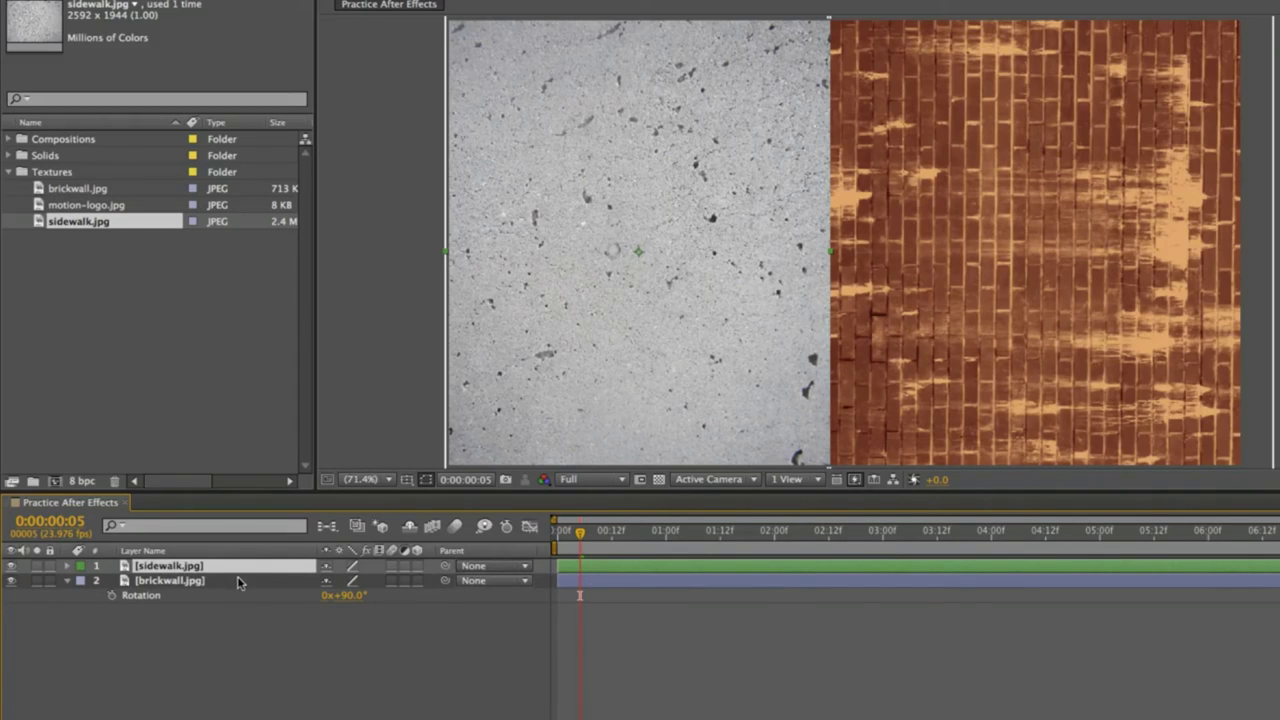
left_click(473, 567)
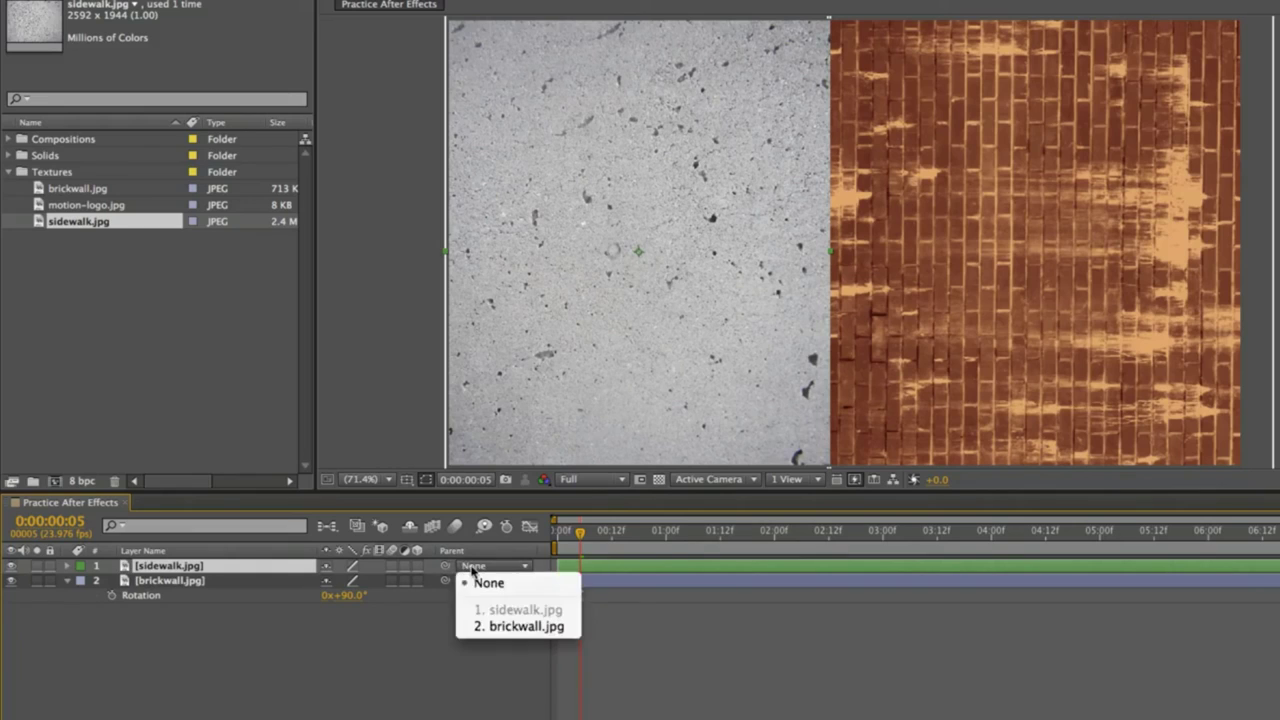
left_click(146, 566)
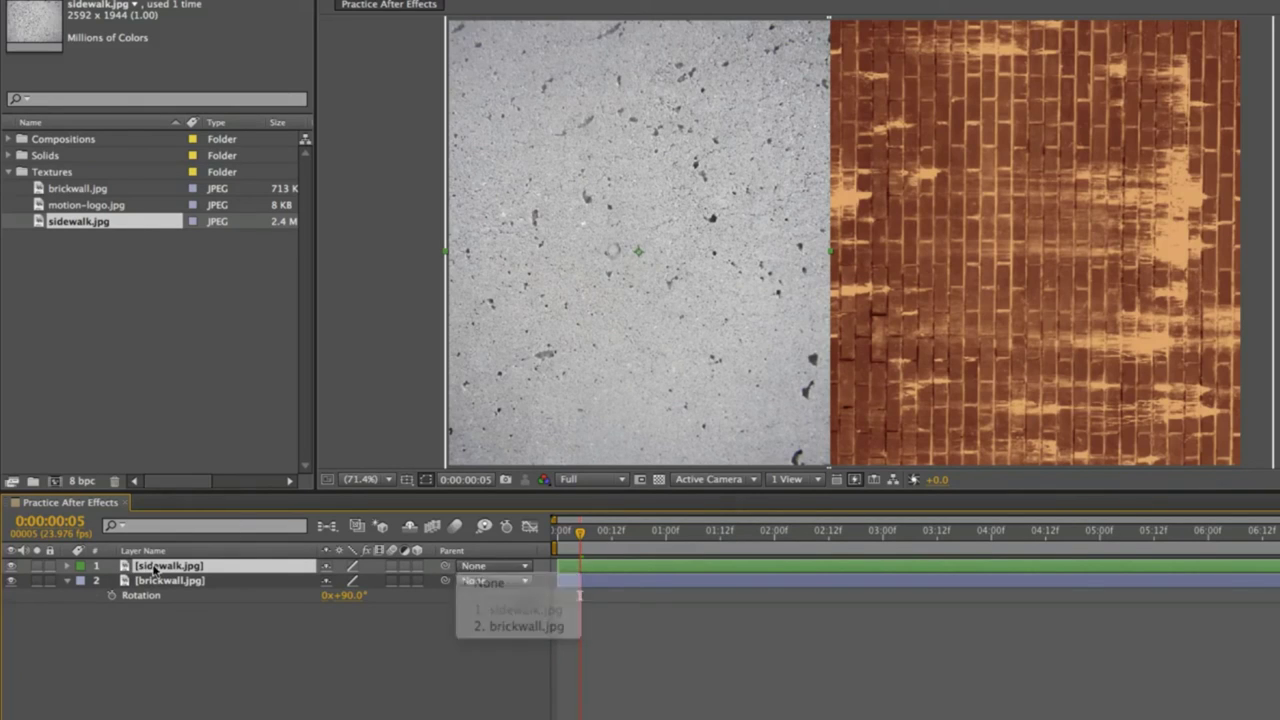
left_click(473, 566)
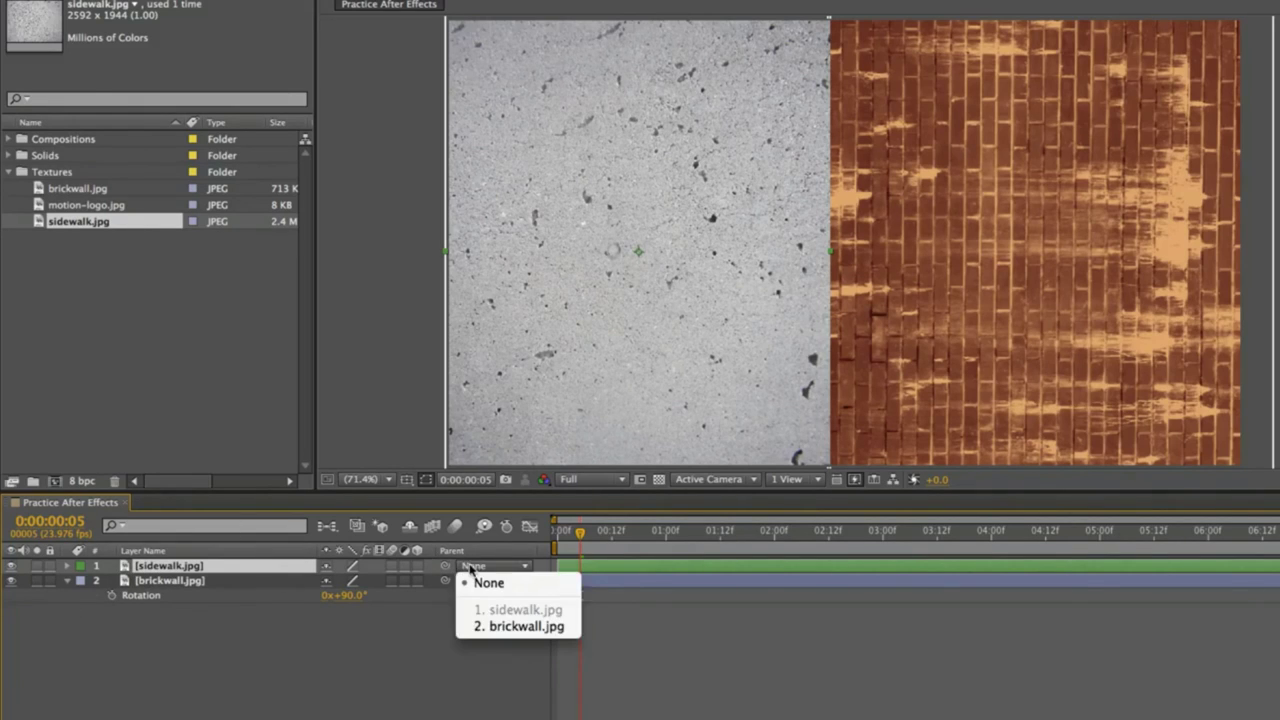
left_click(490, 623)
Step: Try scaling the brickwall parent layer and rotating it to 122°, and undo the rotation
left_click(170, 583)
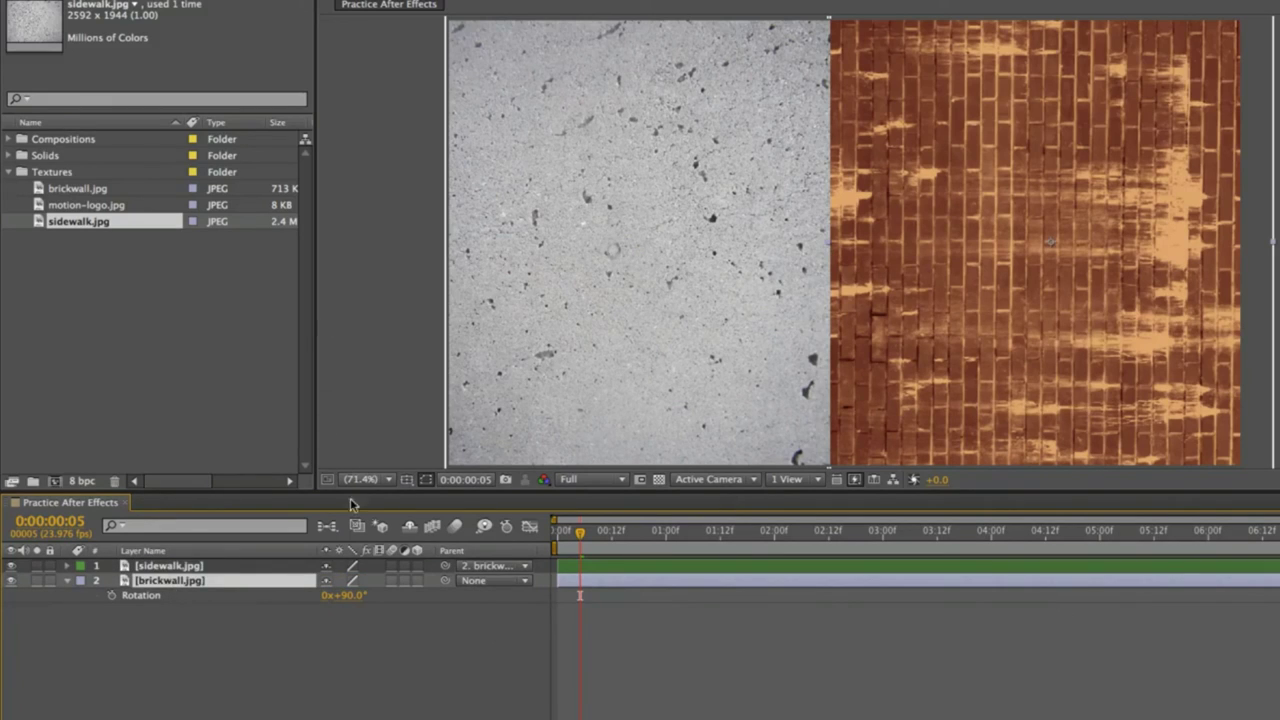
key("s")
left_click_drag(363, 595, 395, 591)
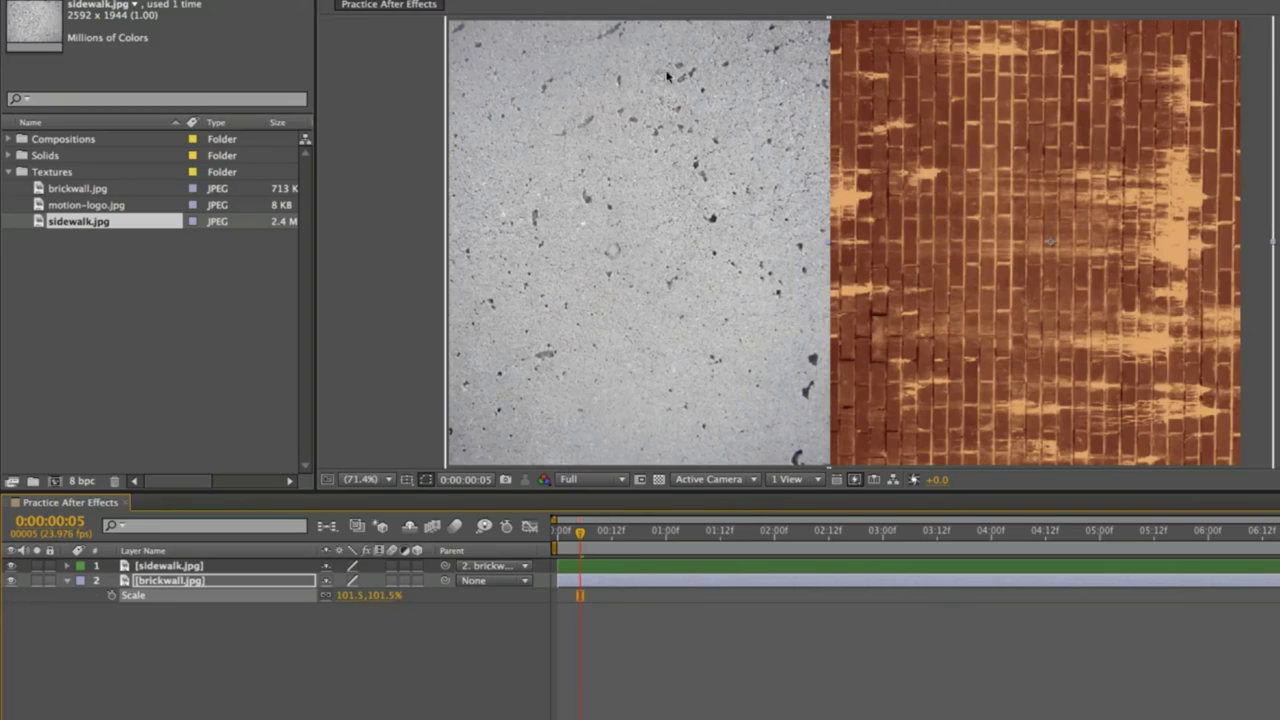
key("r")
left_click_drag(335, 596, 380, 598)
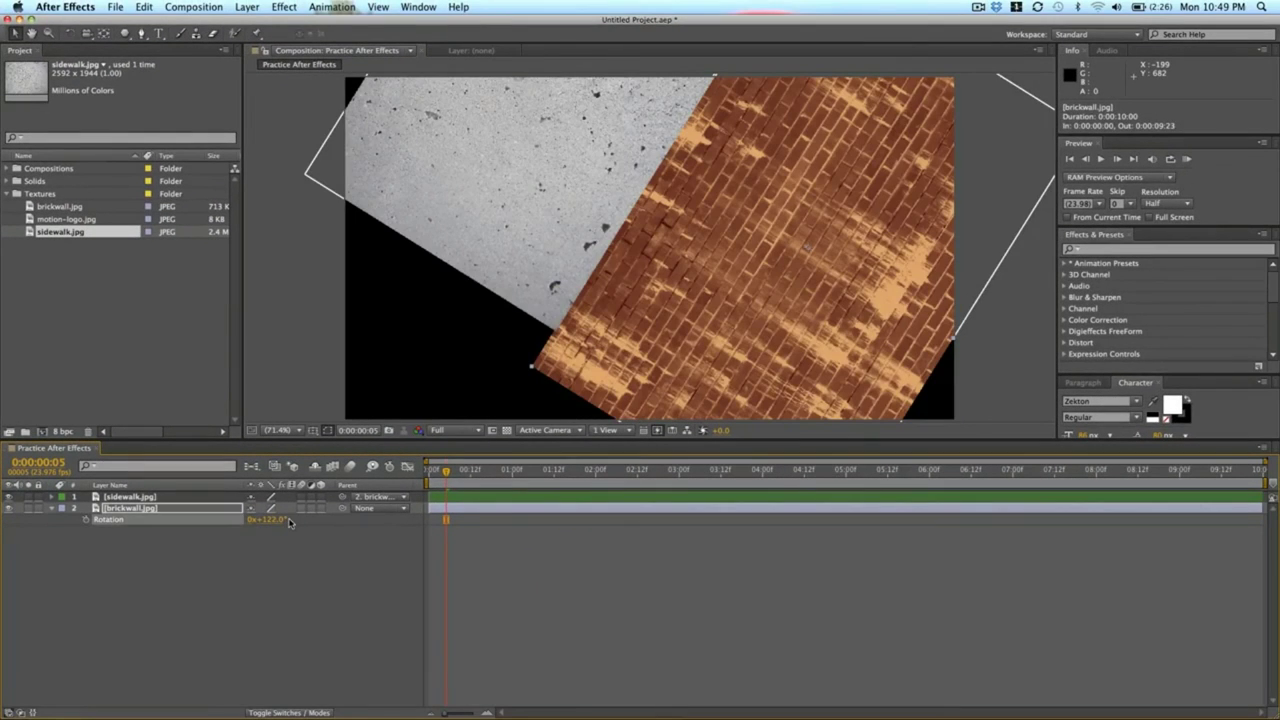
key("super+z")
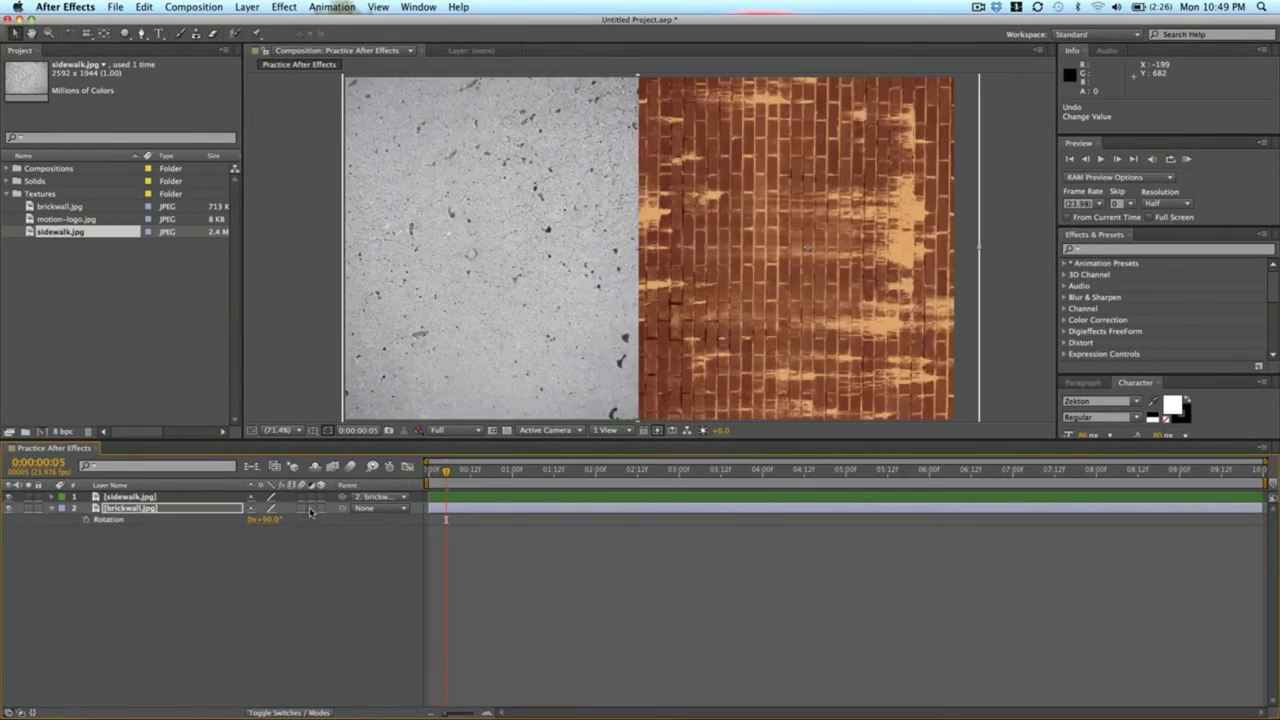
Step: Set the sidewalk layer's parent to None, and show the blending mode columns in the timeline
left_click(393, 498)
left_click(378, 510)
left_click(262, 713)
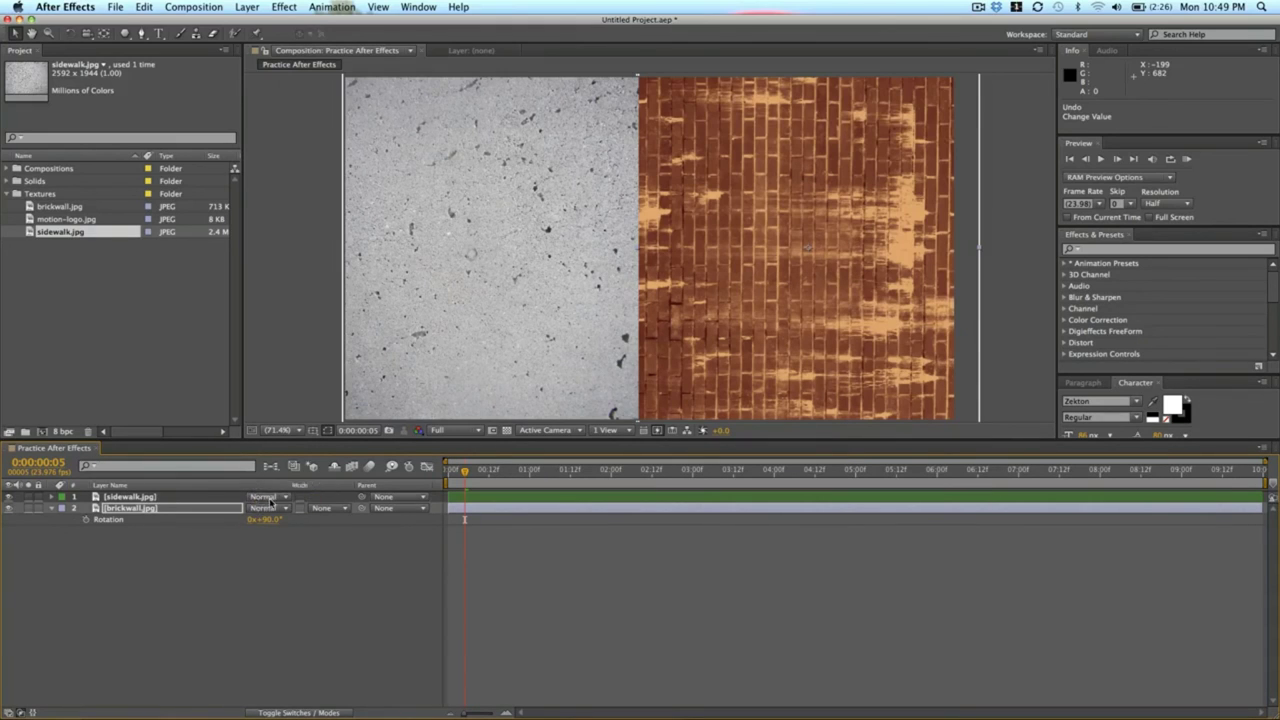
Step: Try the Screen and Darken blending modes on the sidewalk layer, and move it to overlap the brick wall
left_click(270, 500)
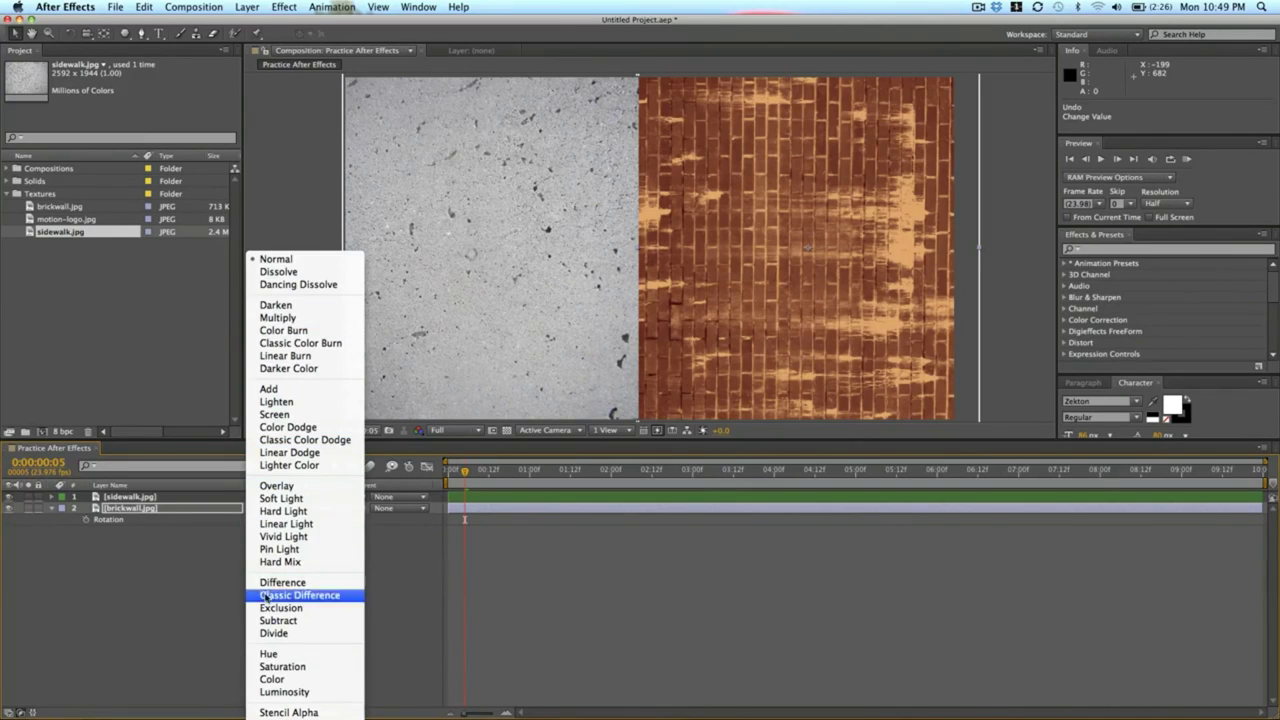
left_click(295, 414)
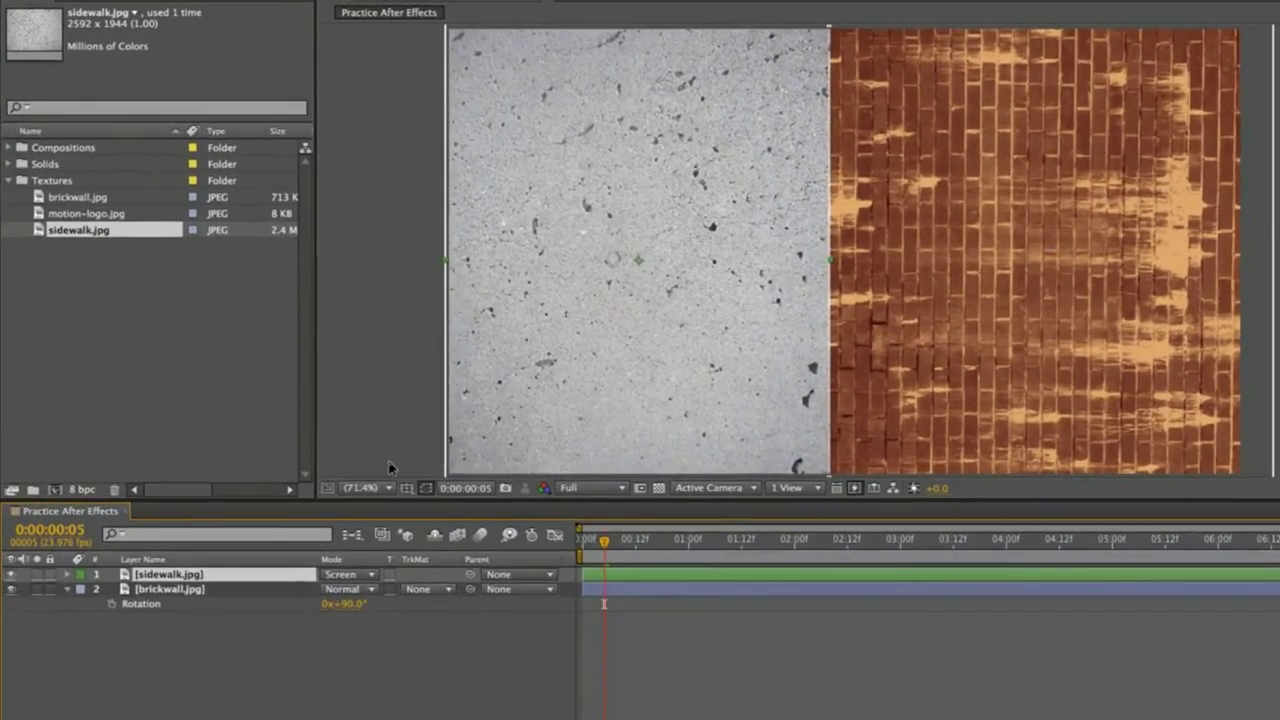
left_click(338, 575)
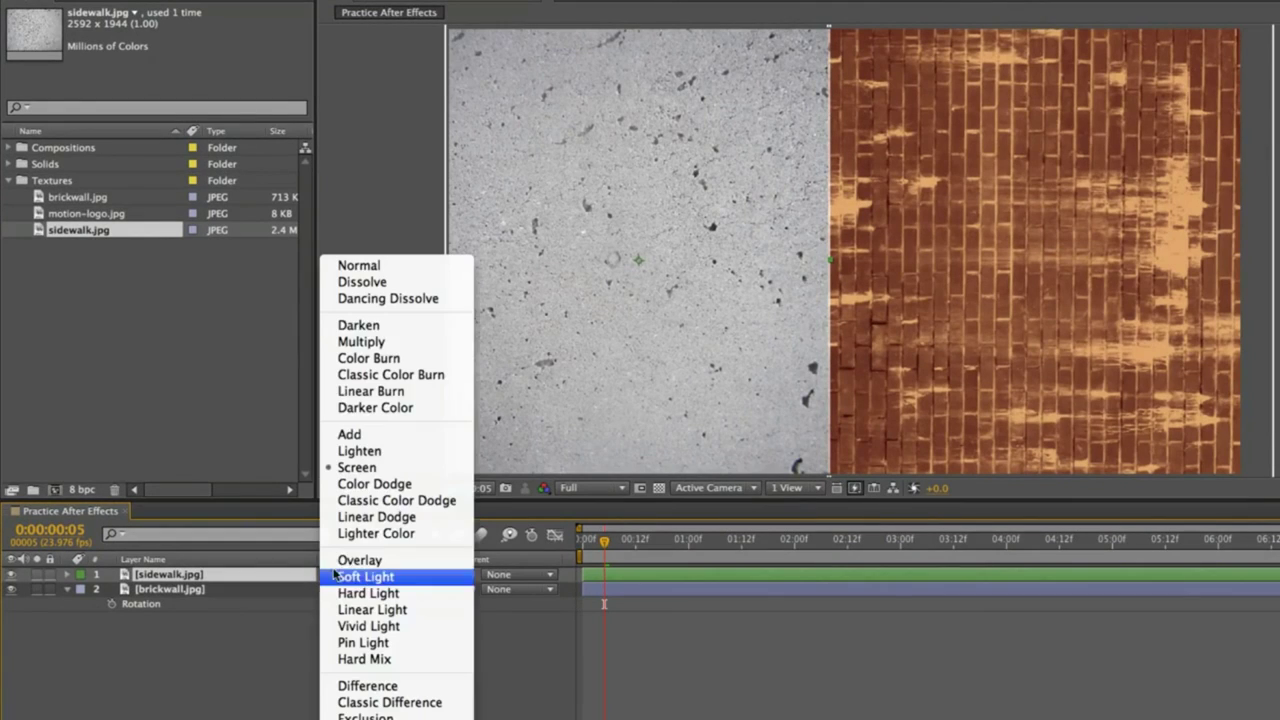
left_click(403, 326)
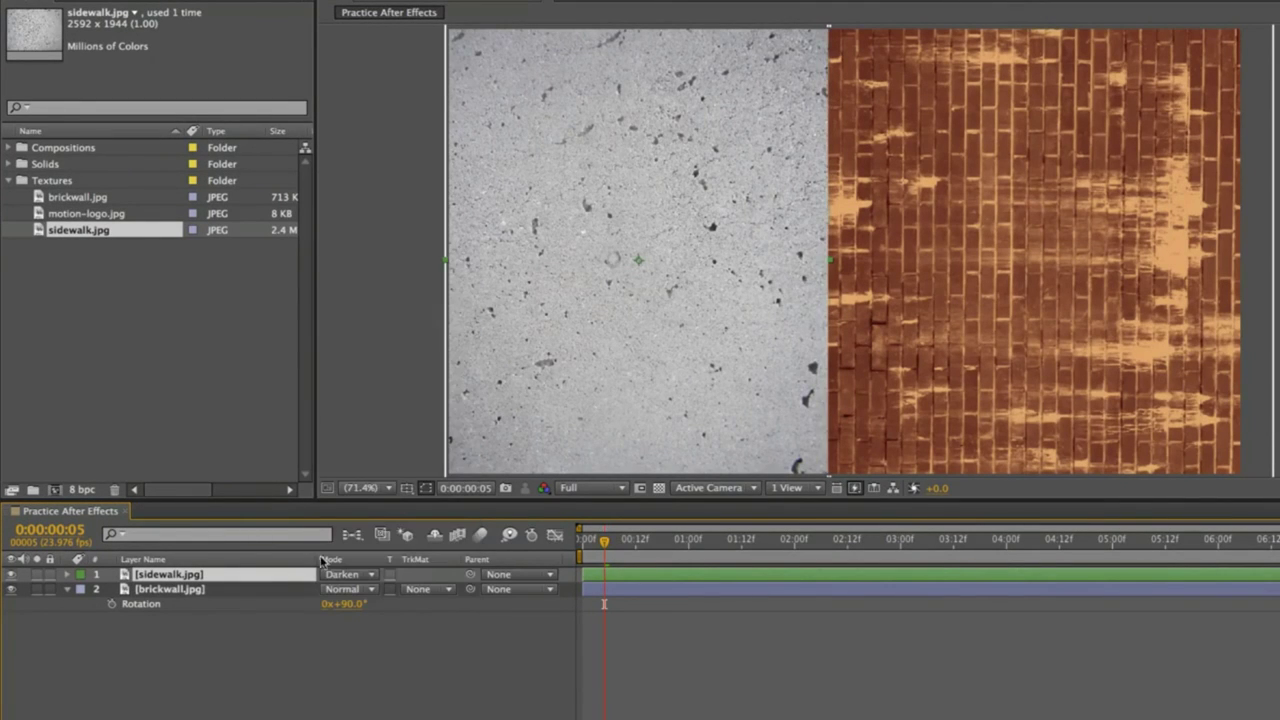
left_click_drag(858, 190, 886, 190)
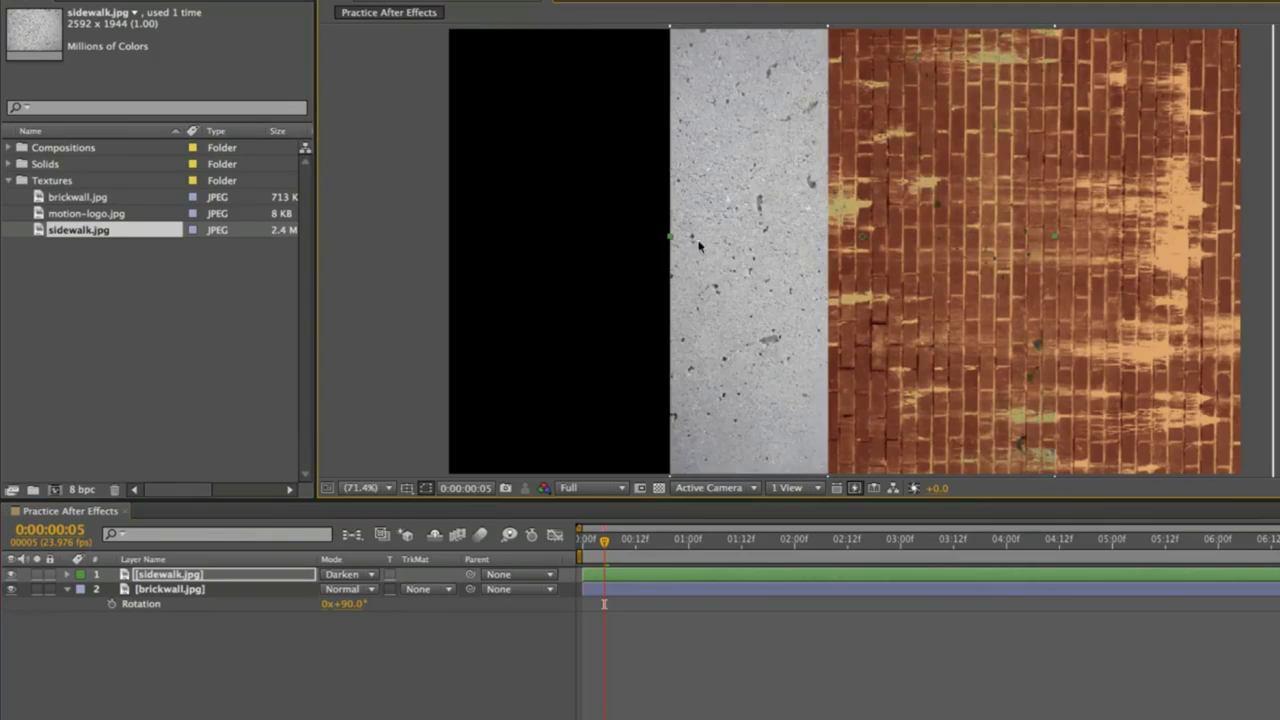
Step: Try Vivid Light and Classic Difference on the sidewalk layer, shift it partly off the bricks, and restore Normal blending
left_click(340, 576)
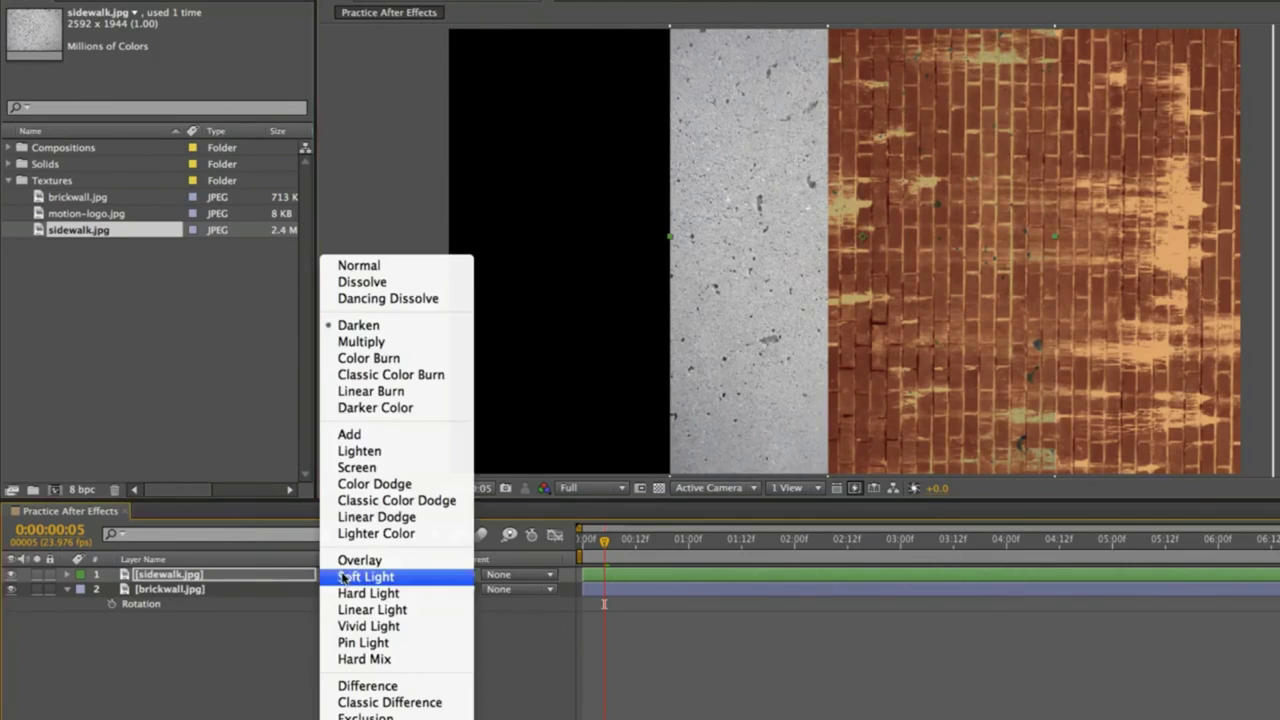
left_click(362, 609)
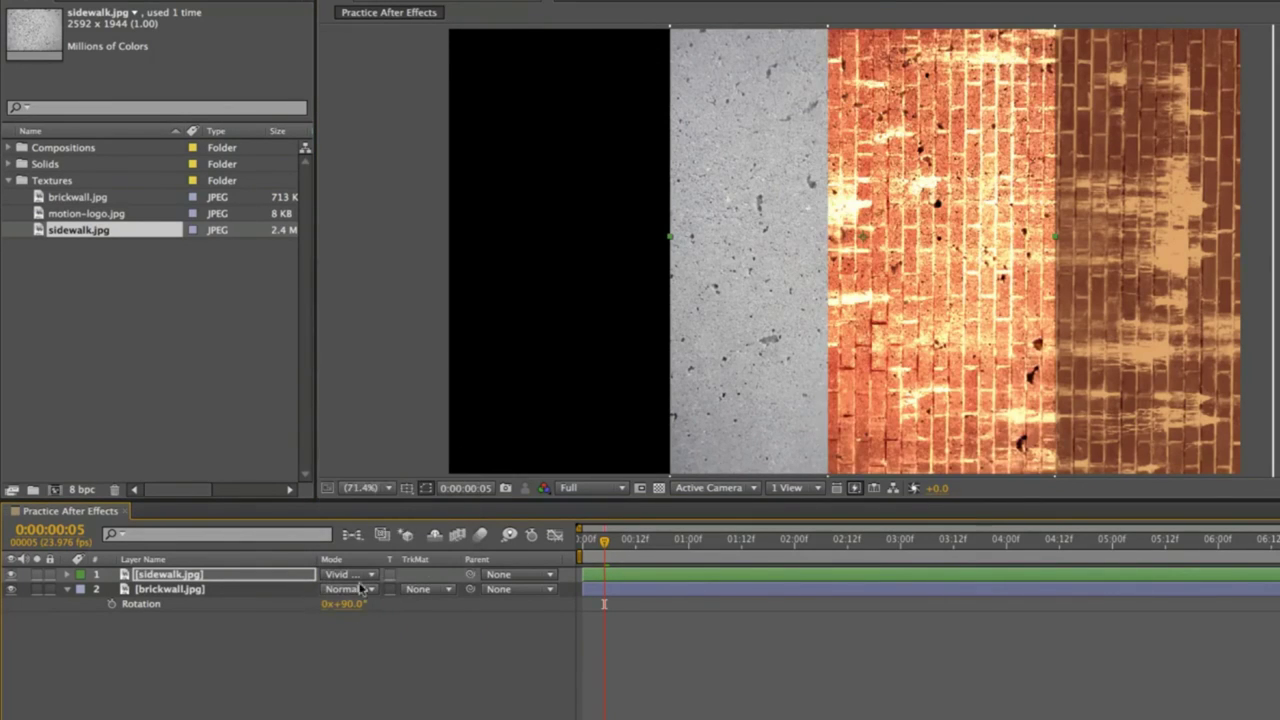
left_click(360, 576)
left_click(388, 703)
left_click_drag(750, 215, 787, 170)
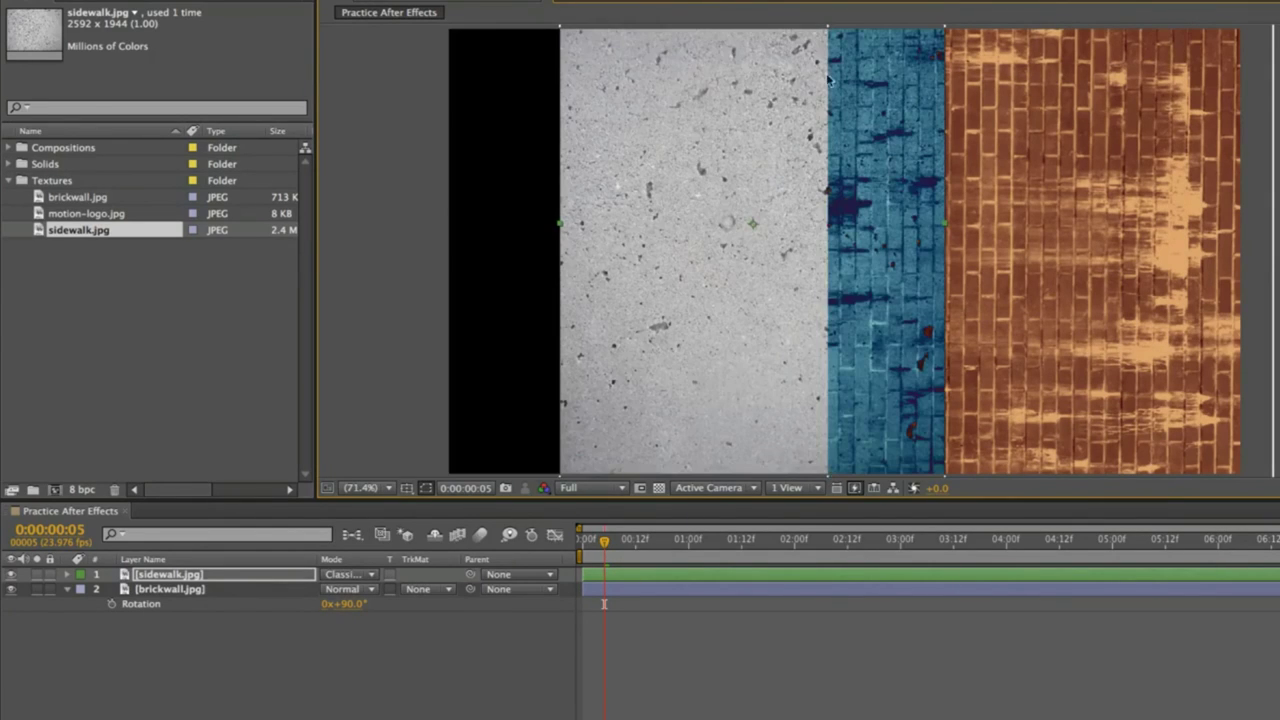
left_click(362, 575)
left_click(393, 265)
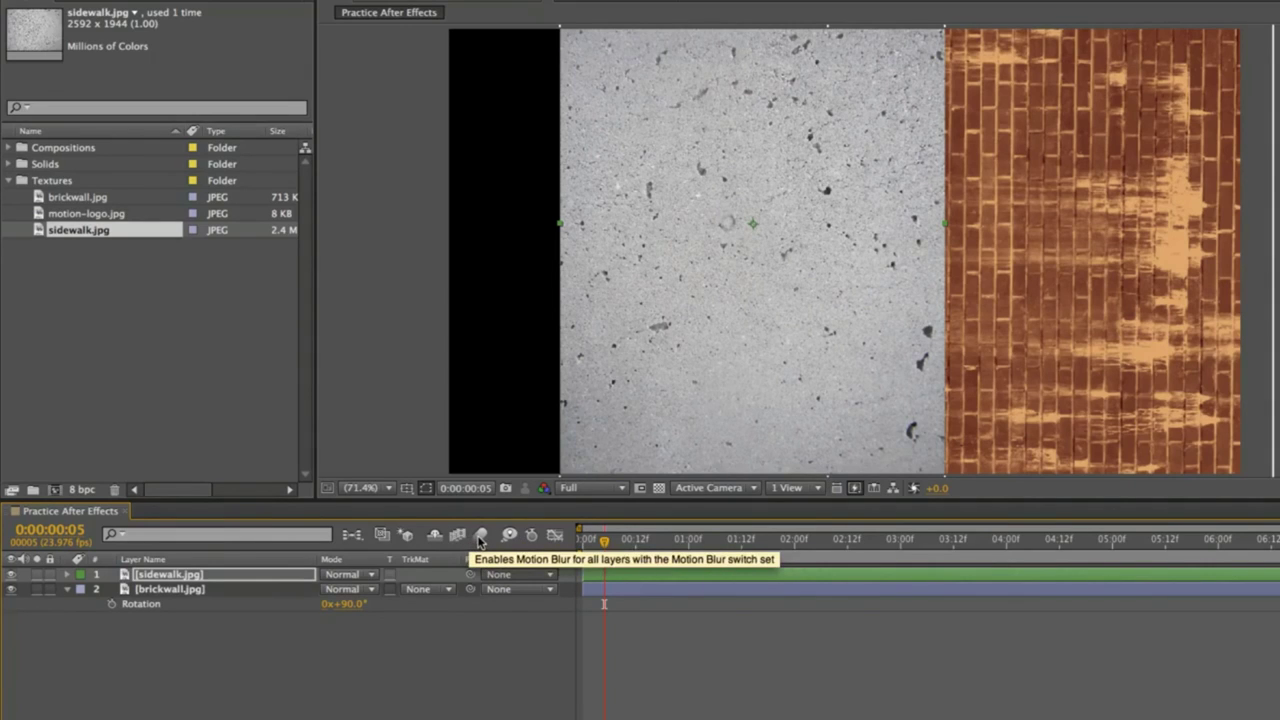
Step: Enable motion blur for the composition, and show the layer switches in the timeline again
left_click(482, 538)
key("F4")
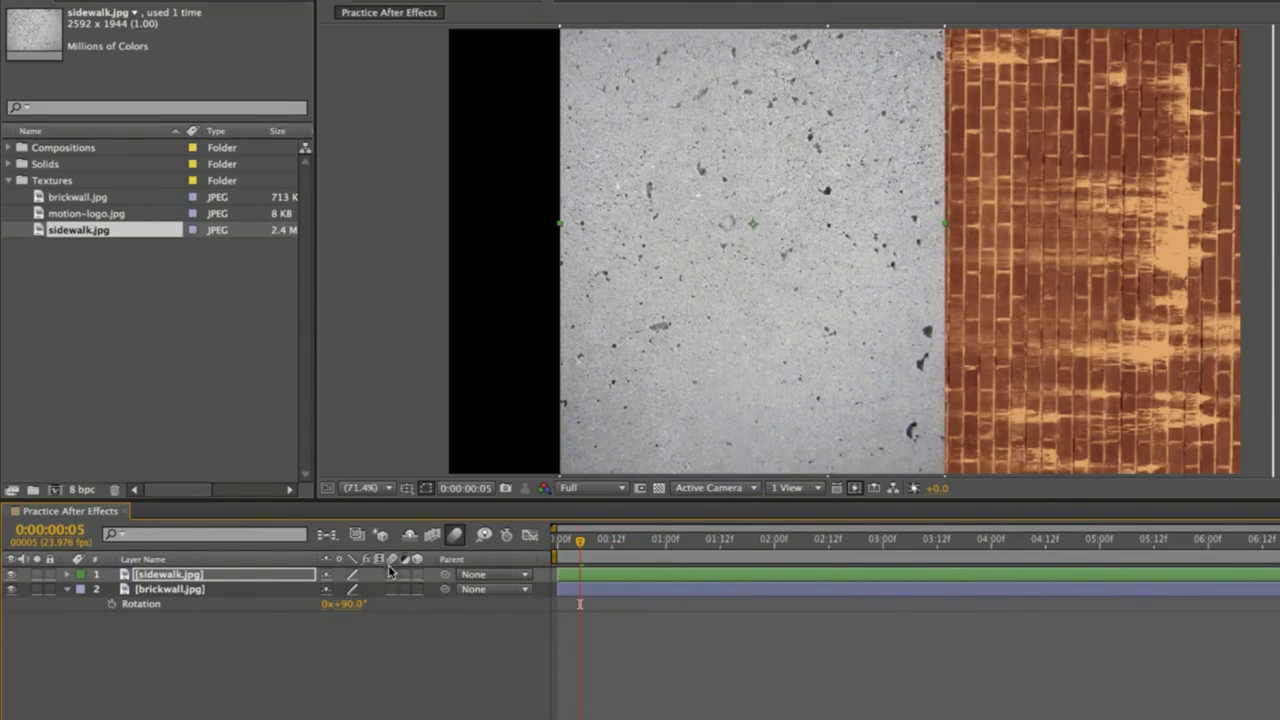
Step: Turn on motion blur for the sidewalk and brick wall layers, switching the composition's motion blur off and back on
left_click_drag(391, 574, 391, 592)
left_click(455, 532)
left_click(391, 574)
left_click(391, 589)
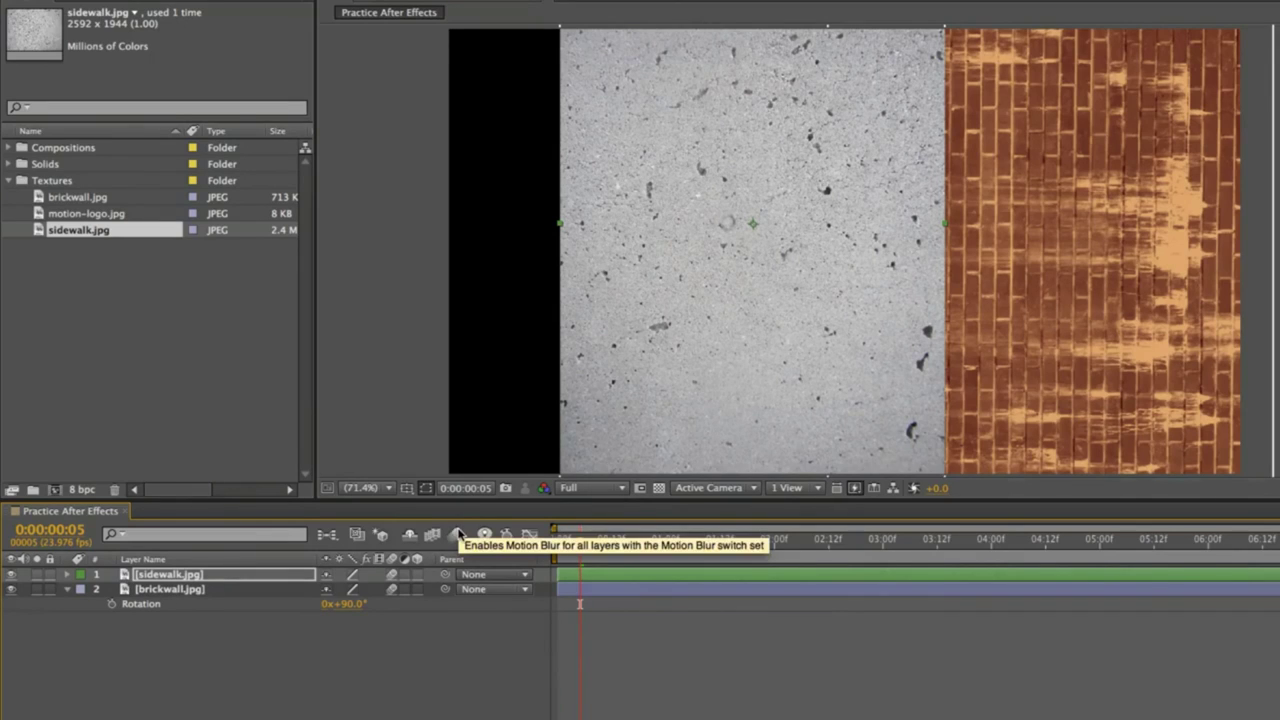
left_click(457, 535)
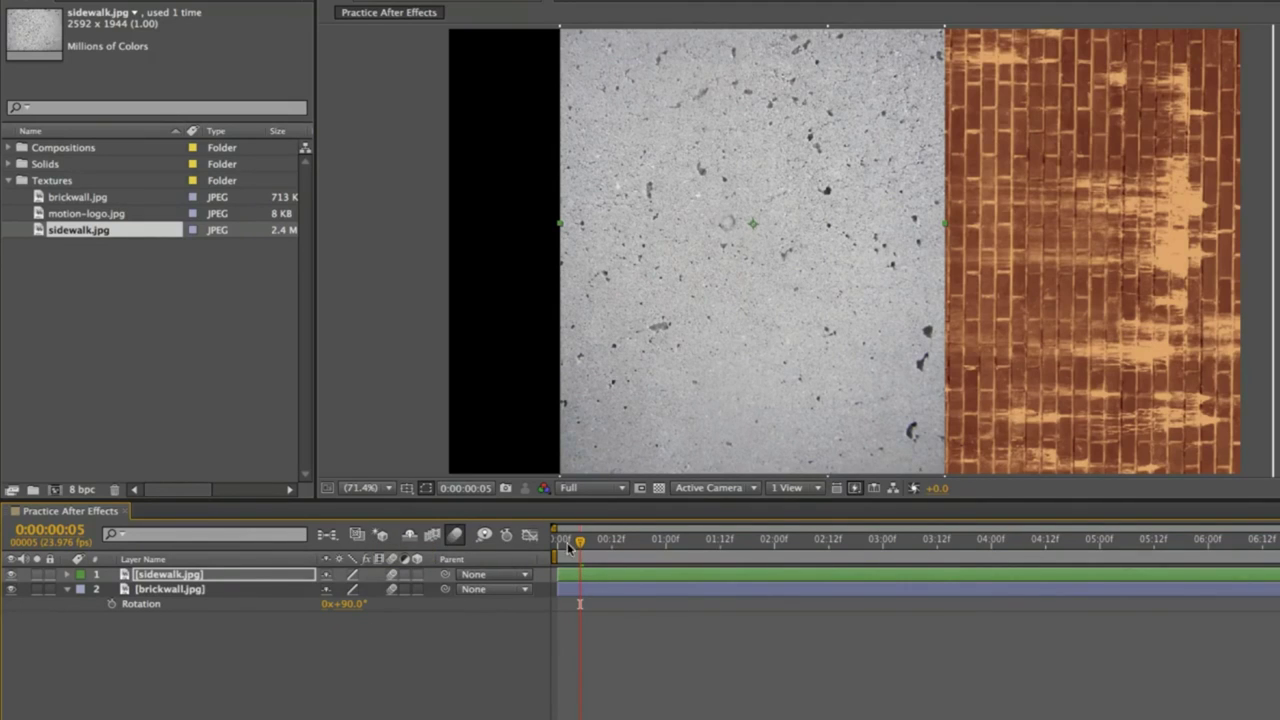
Step: Move the current time to 0:00:01:03, and zoom the timeline in and back out to compare its time scale
mouse_move(604, 541)
left_mouse_down()
mouse_move(697, 541)
mouse_move(625, 541)
left_mouse_up()
left_click(686, 541)
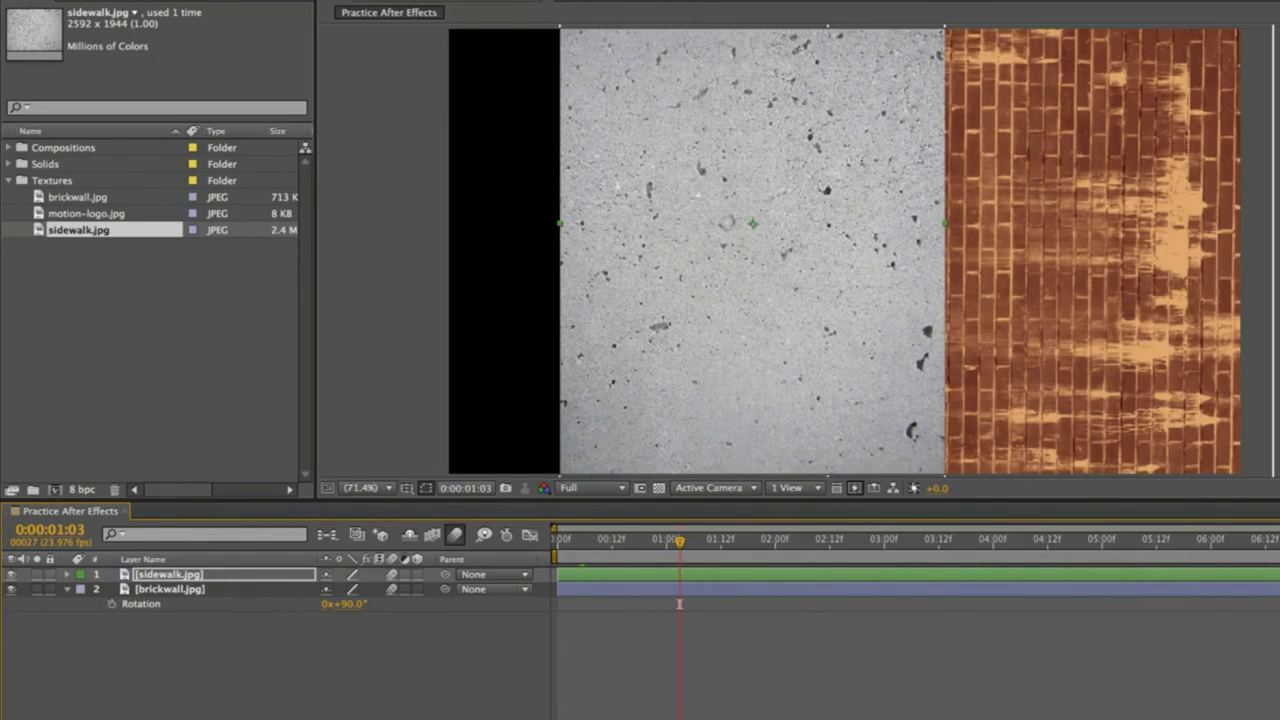
key("equal")
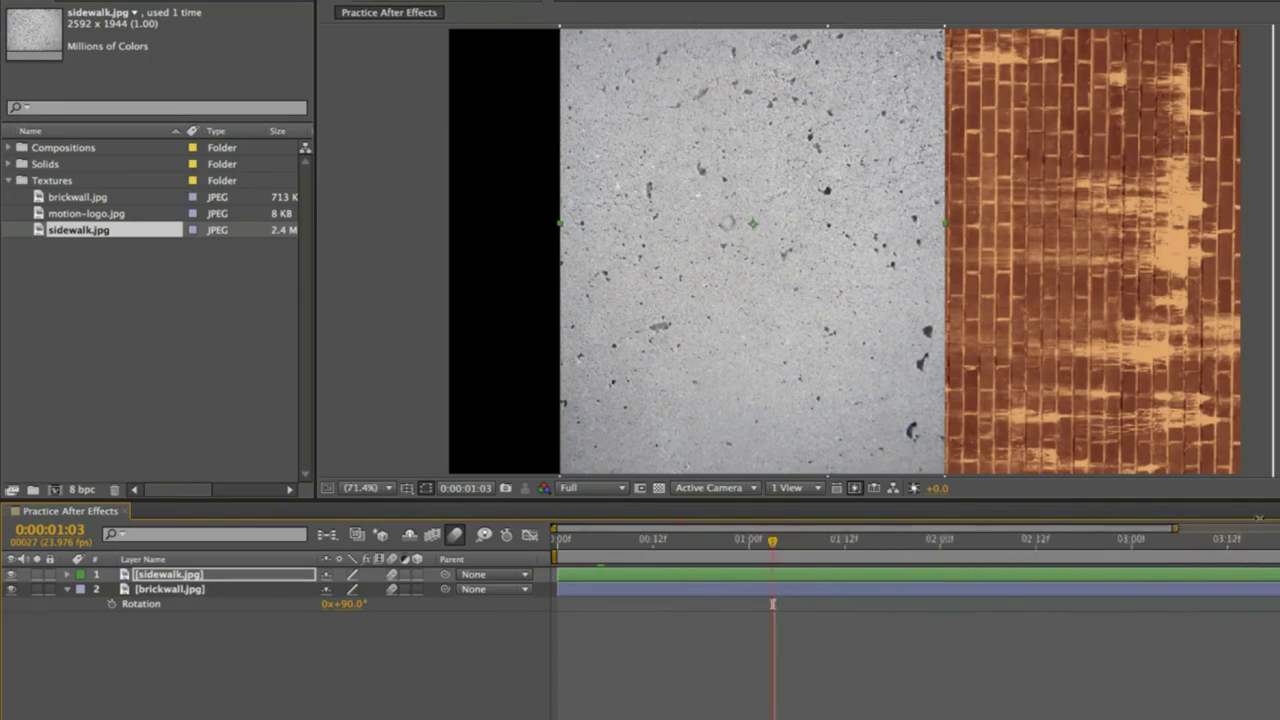
key("equal")
key("equal")
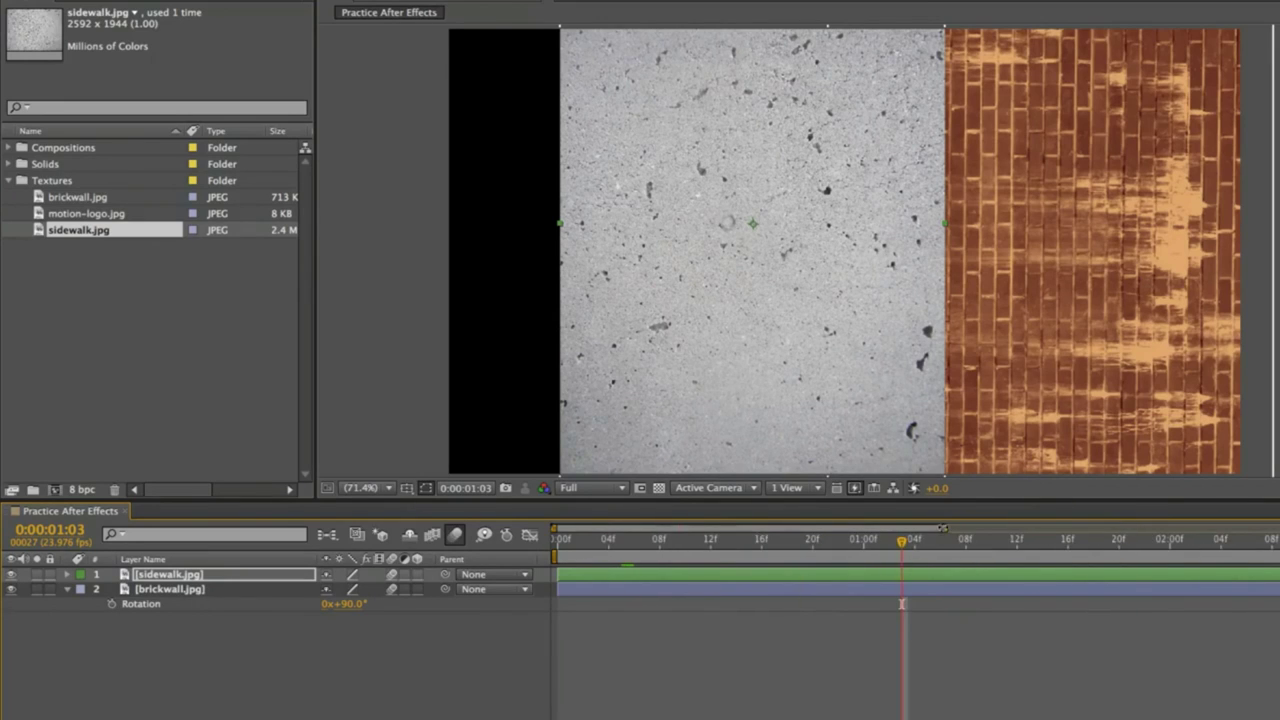
key("minus")
key("minus")
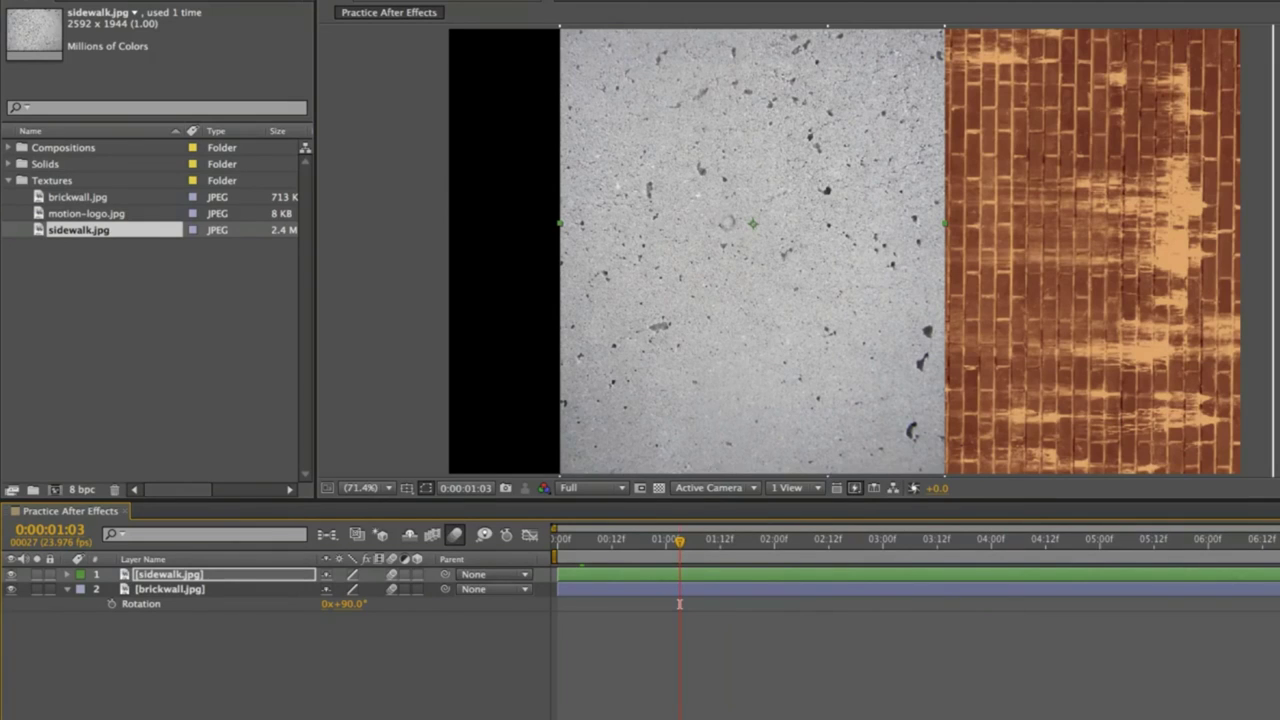
Step: Shorten and shift the work area, ending with a range from the composition's start to about 2:12
left_click_drag(1276, 556, 641, 556)
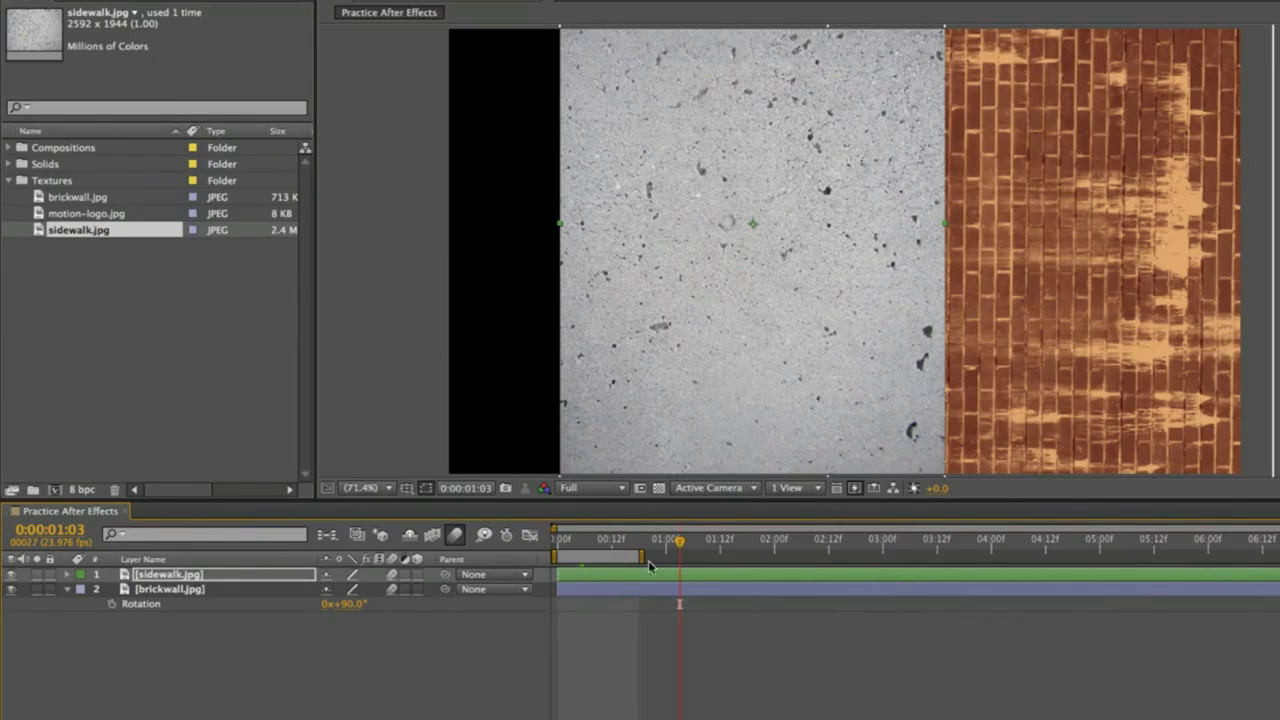
left_click_drag(608, 557, 975, 556)
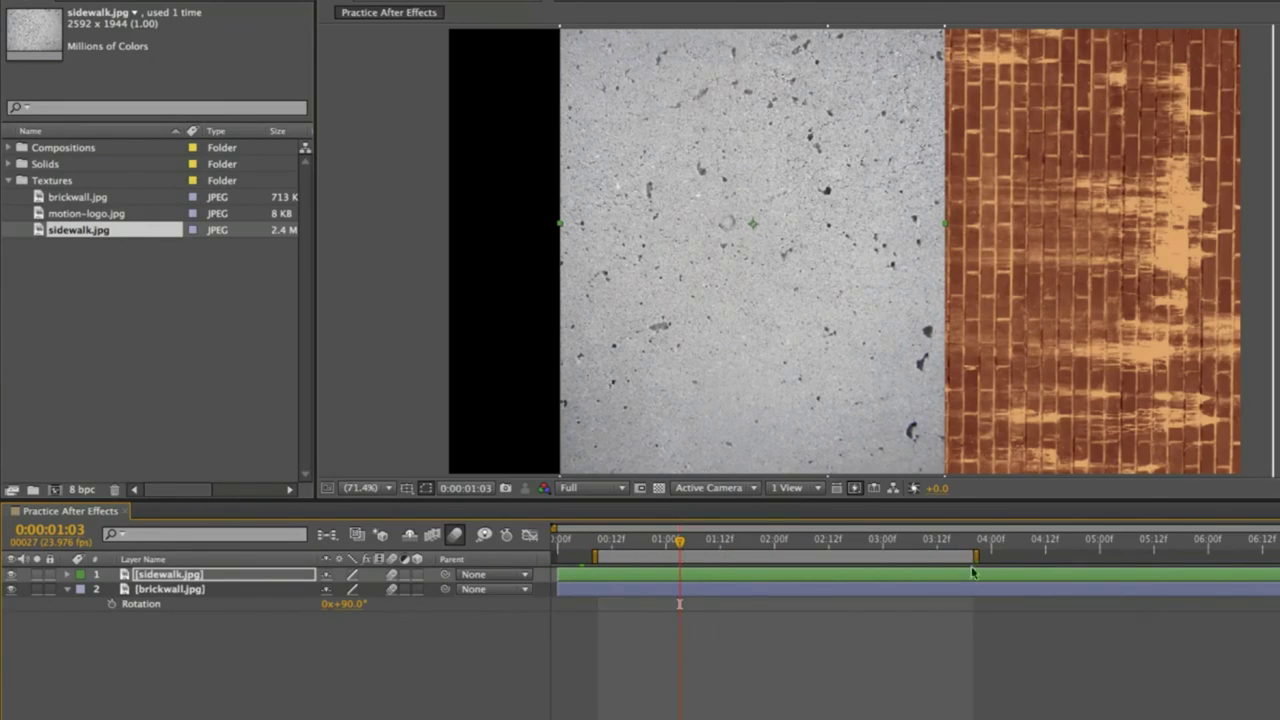
left_click_drag(596, 557, 556, 557)
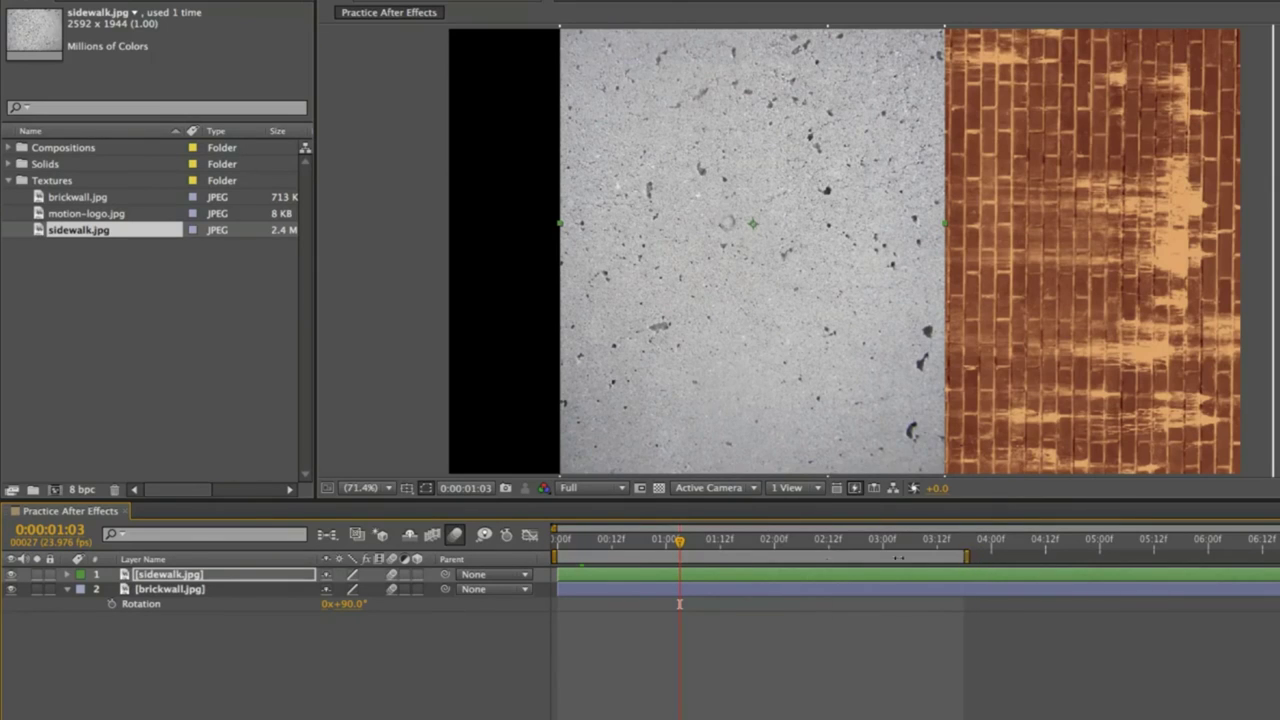
left_click_drag(975, 557, 825, 557)
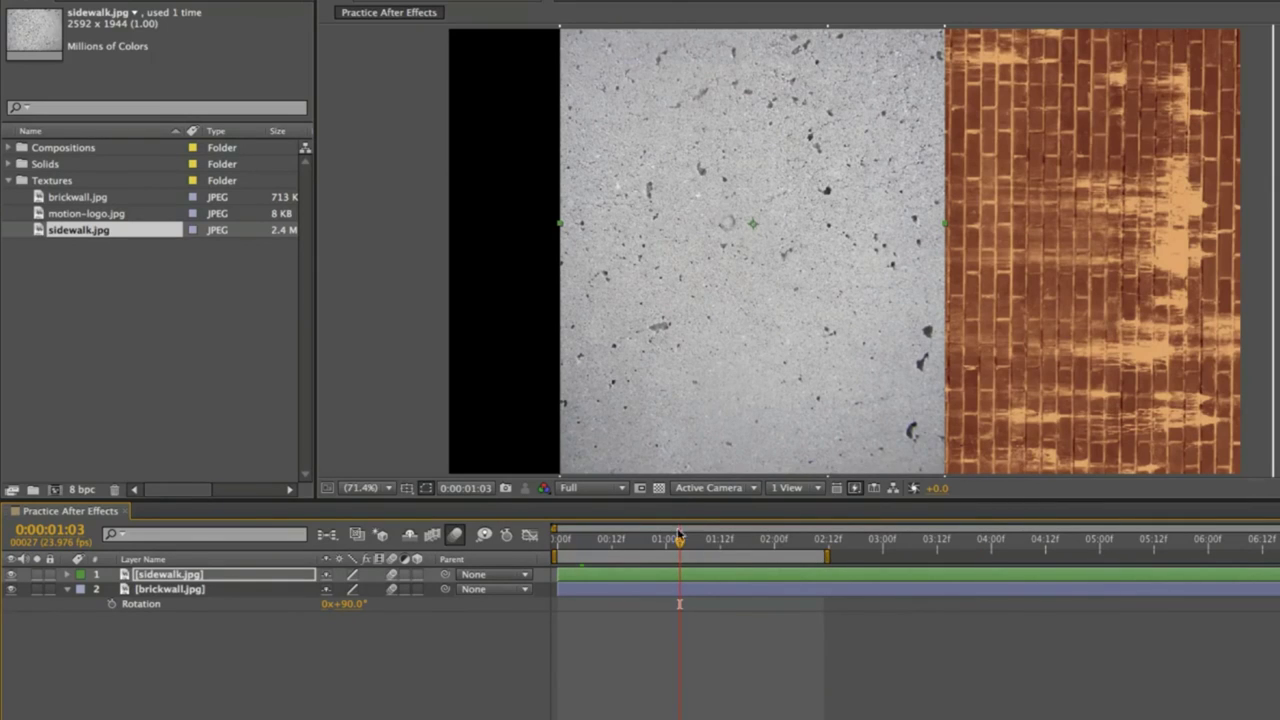
Step: Trim the work area's end to about 2 seconds, and scrub the current time to 0:00:00:16
left_click_drag(679, 541, 561, 541)
left_click_drag(736, 558, 663, 594)
left_click_drag(827, 557, 781, 557)
mouse_move(634, 540)
left_mouse_down()
mouse_move(633, 560)
mouse_move(629, 545)
left_mouse_up()
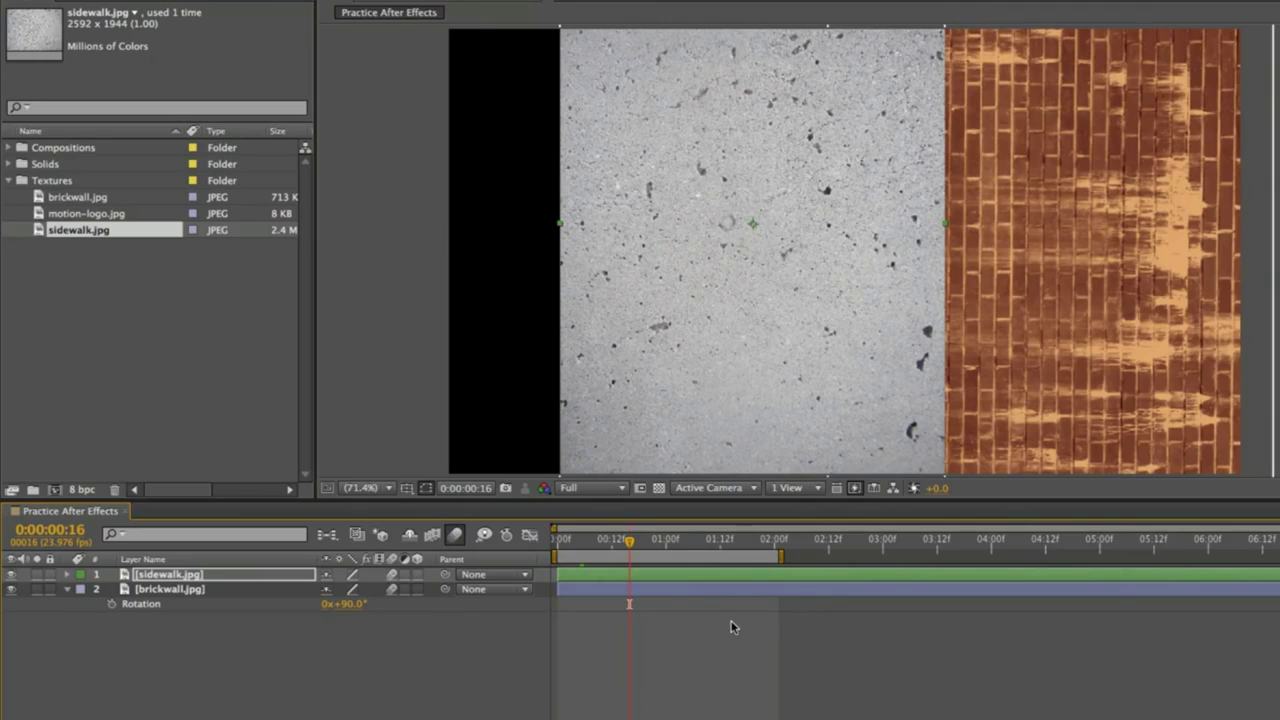
Step: Preview the composition with standard playback and with a RAM preview of the work area, stopping each one
key("space")
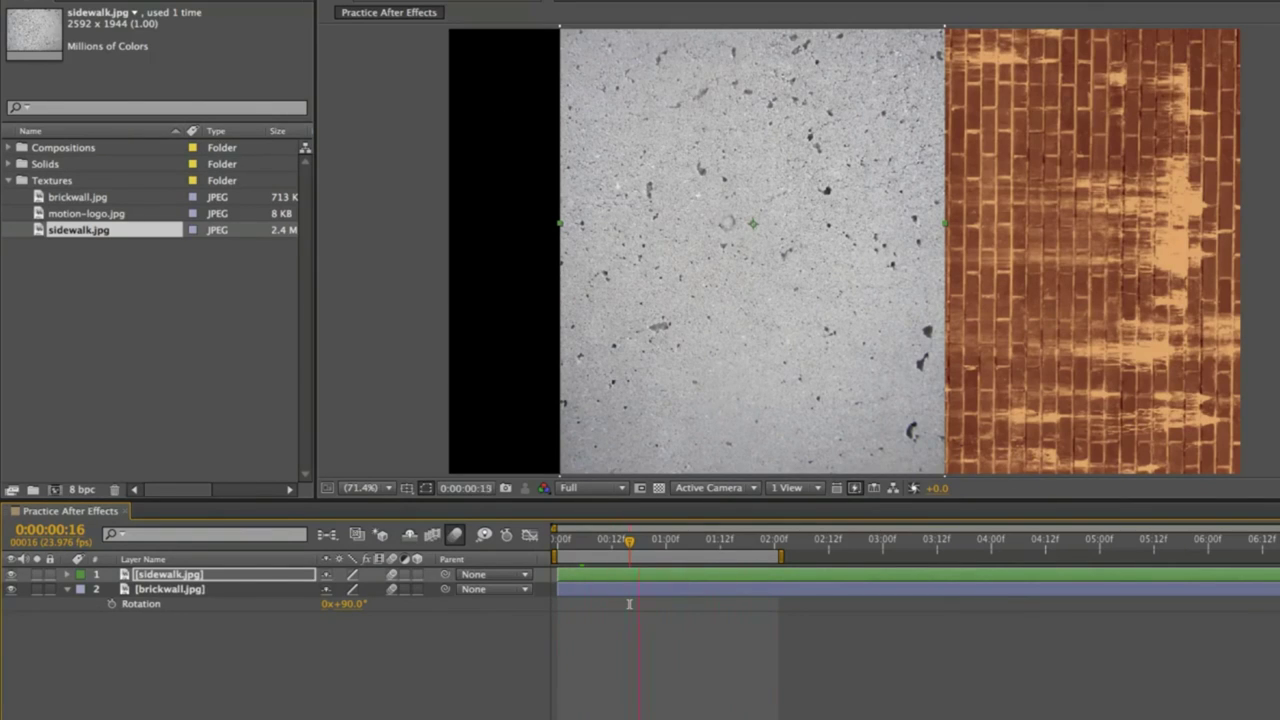
key("space")
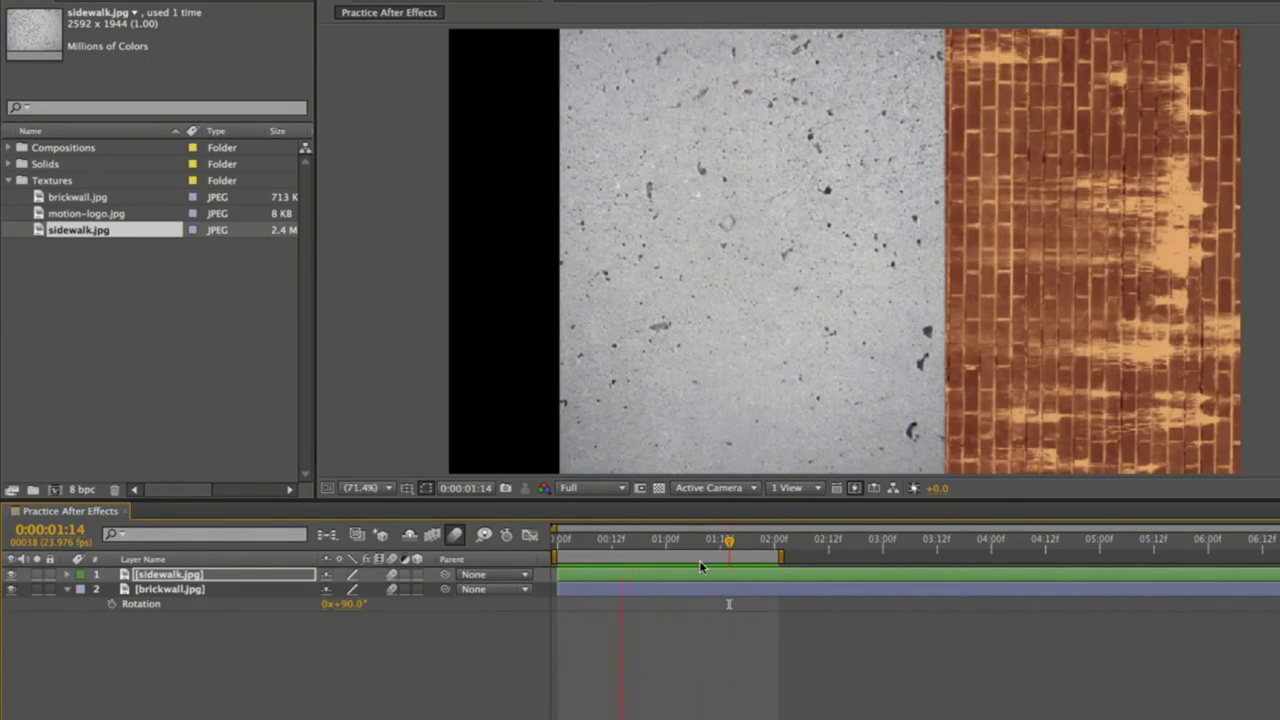
key("space")
key("space")
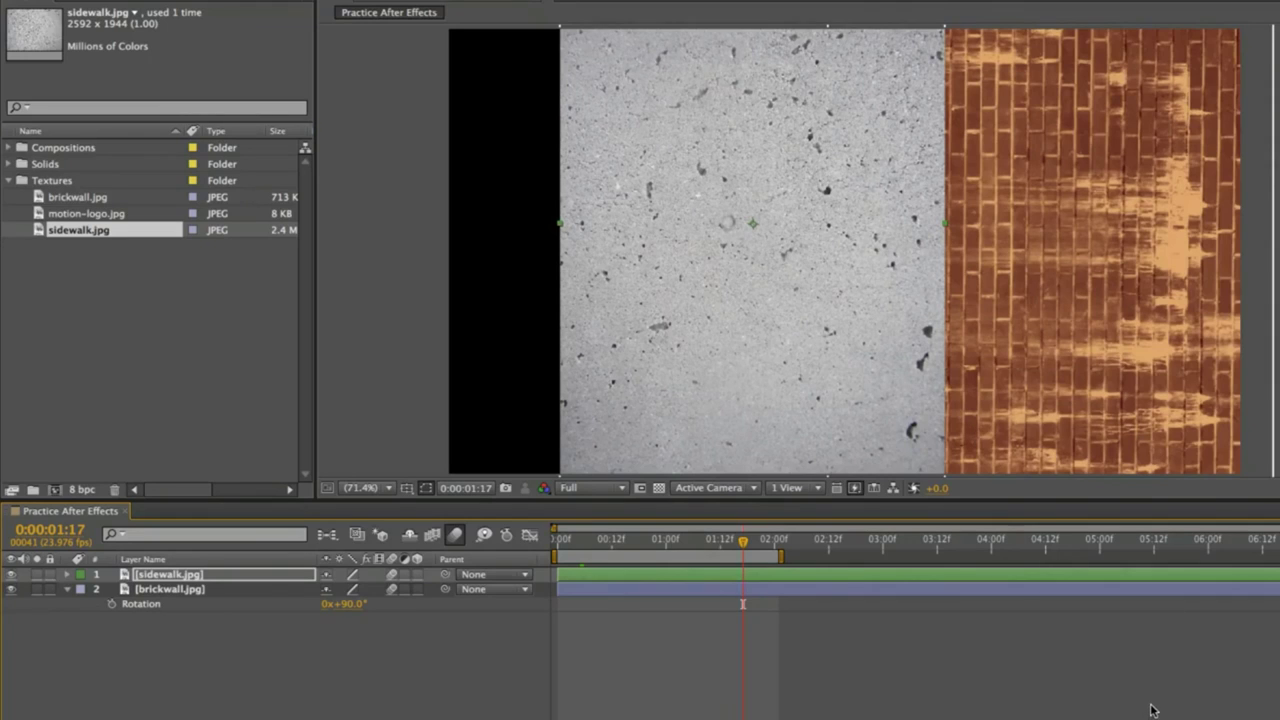
key("KP_0")
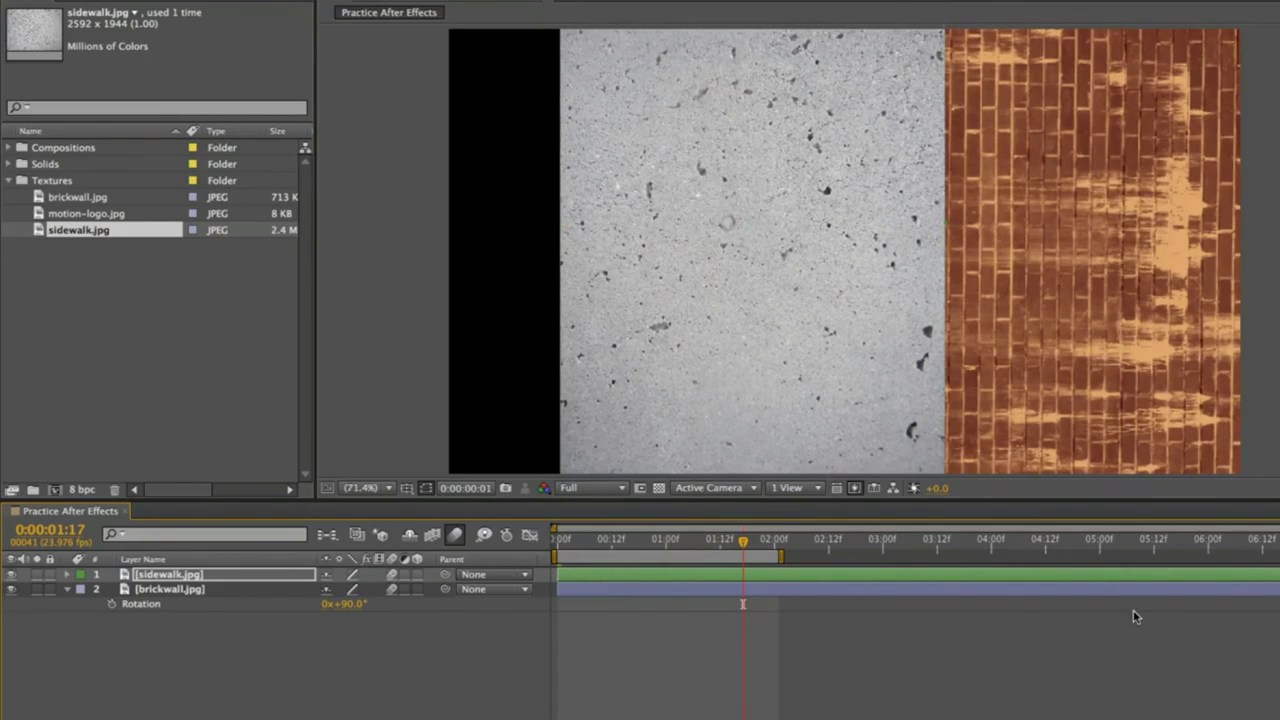
key("space")
Step: Step the current time back frame by frame to 0:00:01:00, and play and stop a preview of the work area
key("Page_Up")
key("Page_Up")
key("Page_Up")
key("Page_Up")
key("Page_Up")
key("Page_Up")
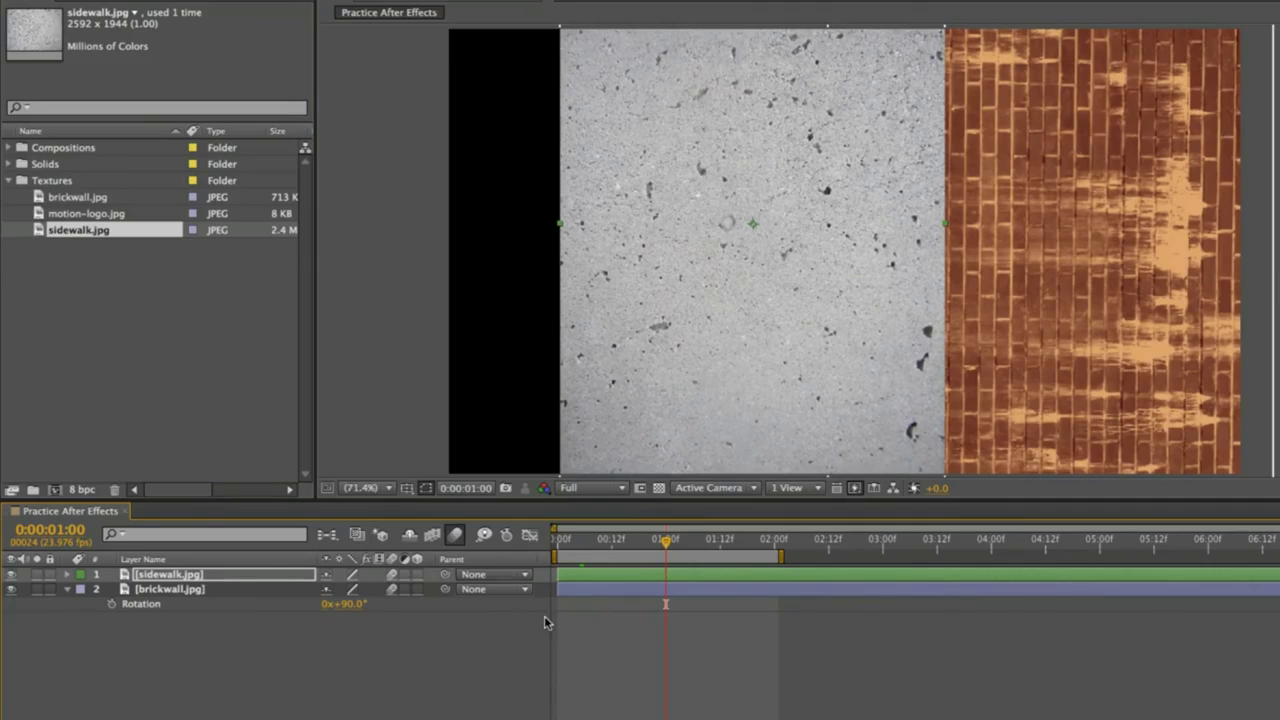
key("space")
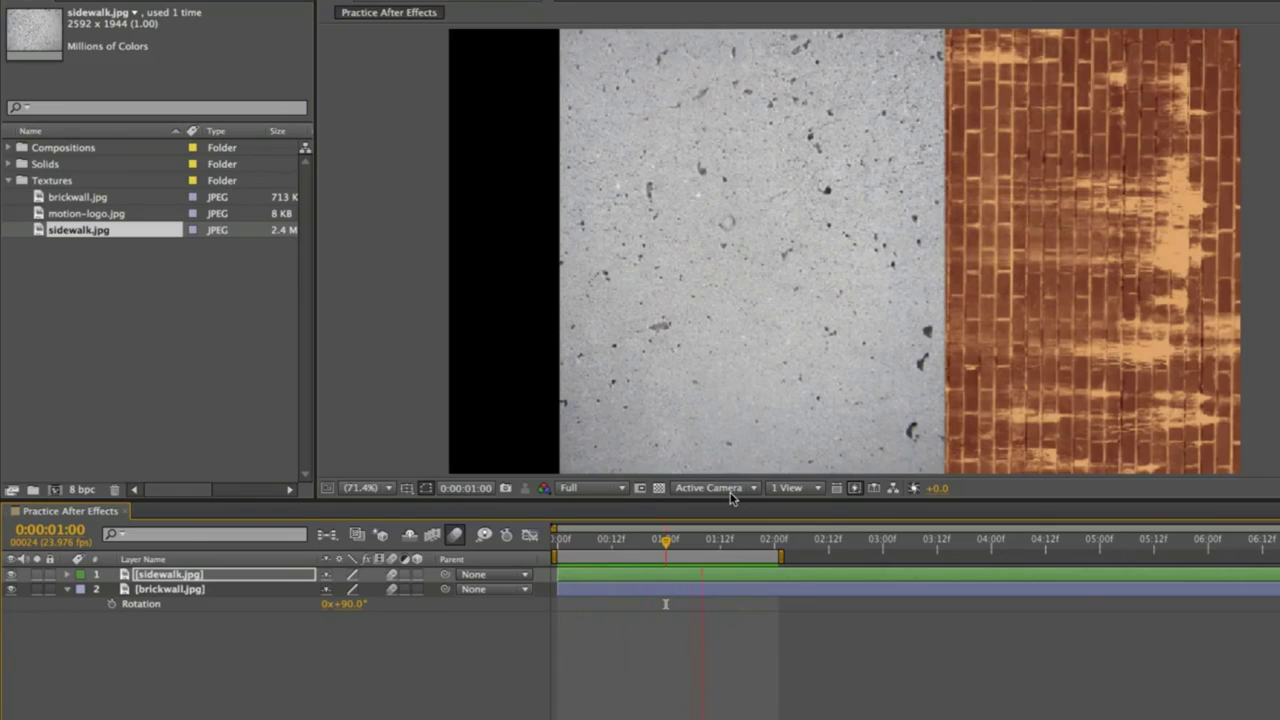
key("space")
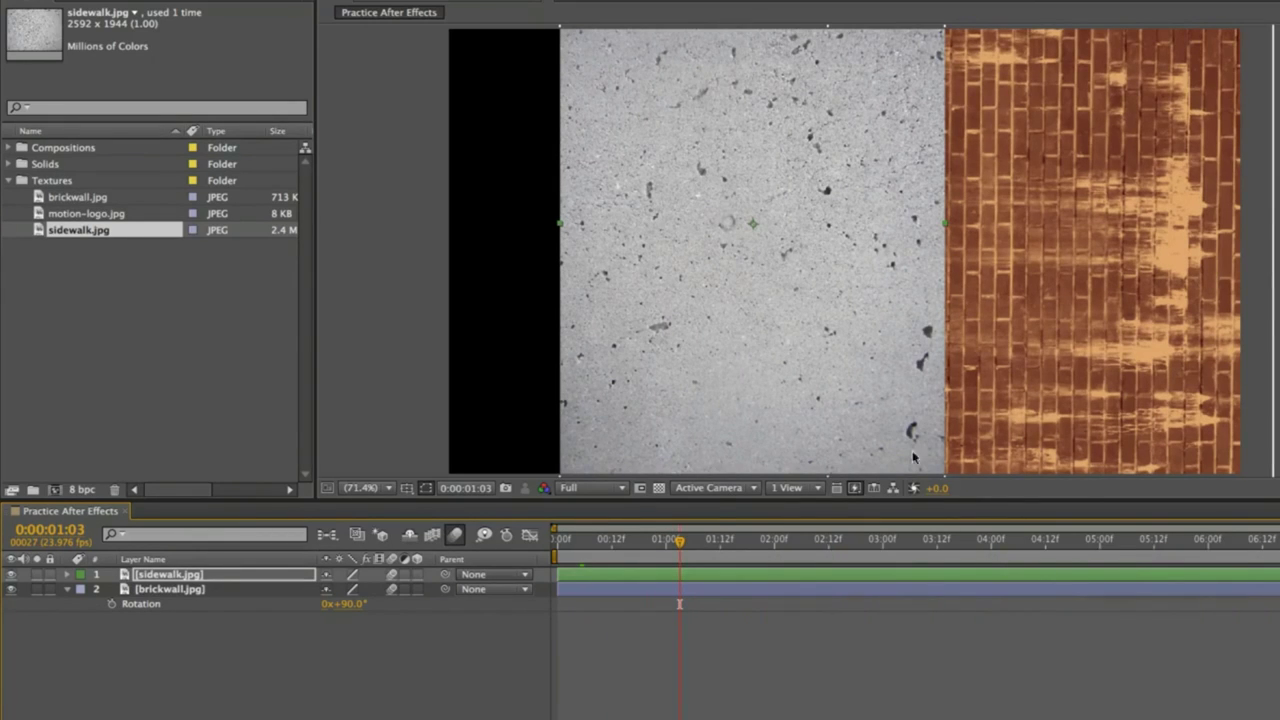
Step: Scrub through the timeline to 0:00:03:00, and return the current time to 0:00:00:19
left_click_drag(664, 542, 952, 541)
left_click_drag(916, 541, 884, 541)
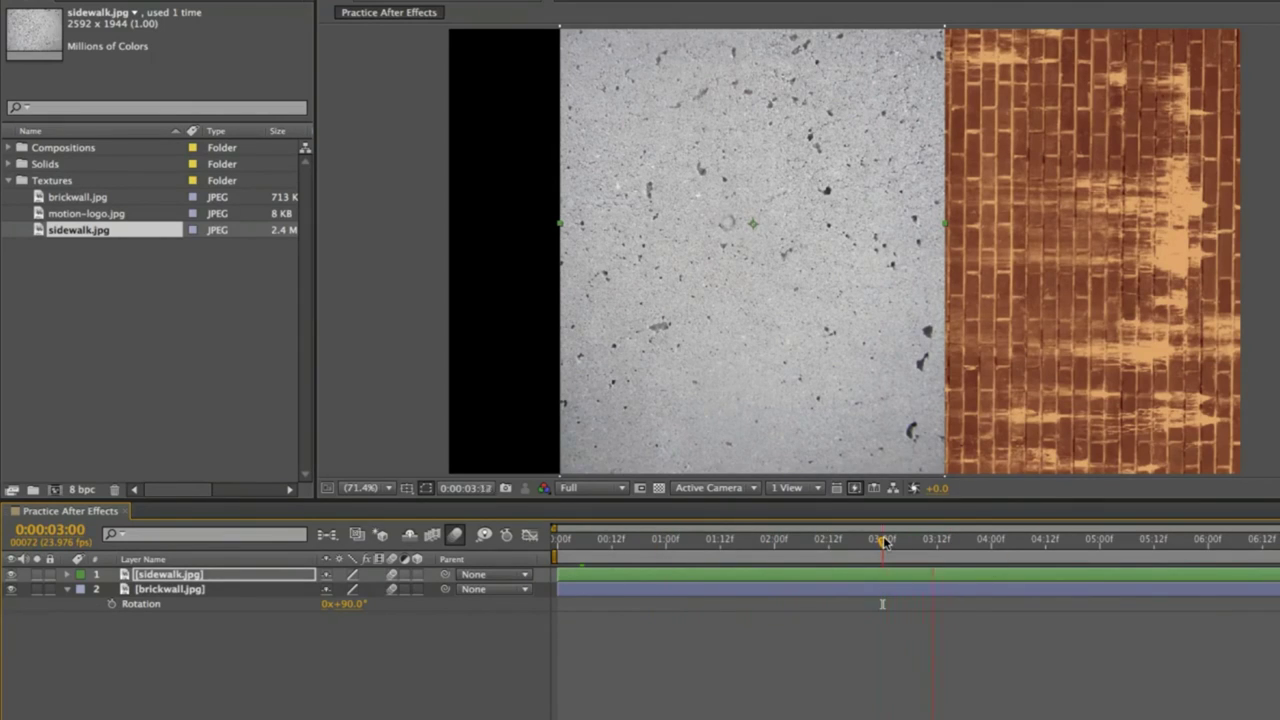
left_click(676, 541)
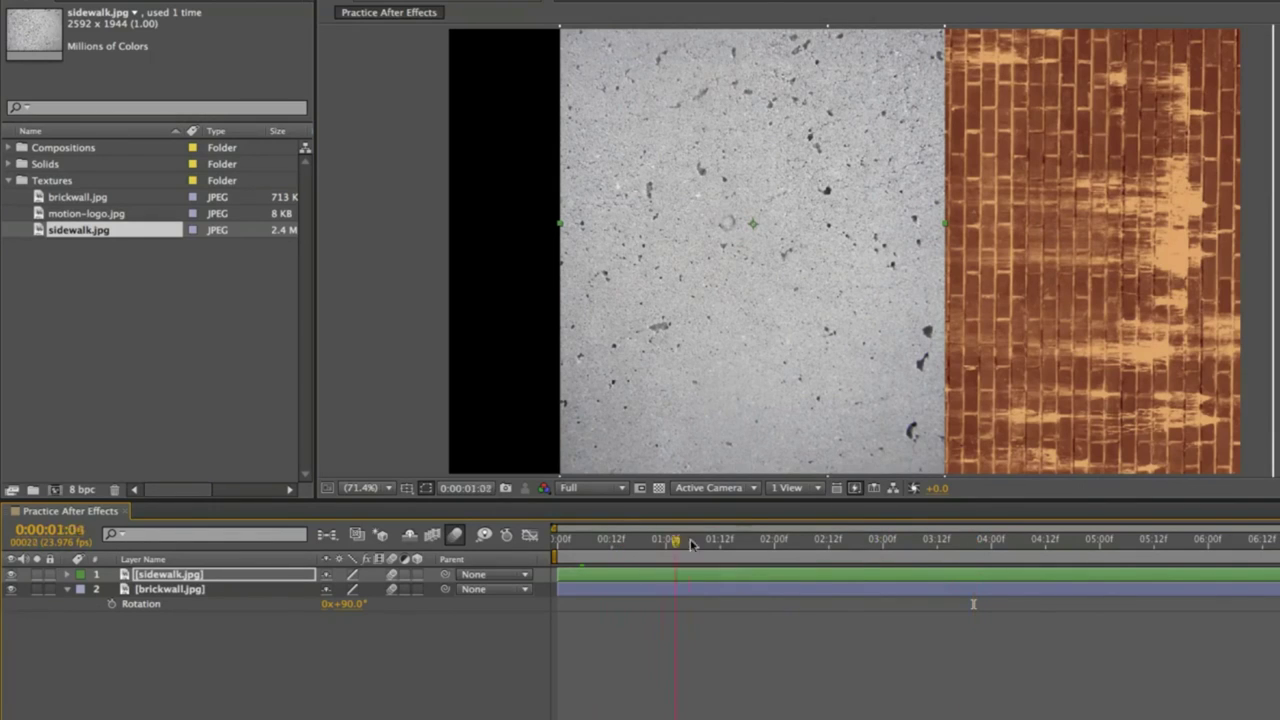
left_click(645, 540)
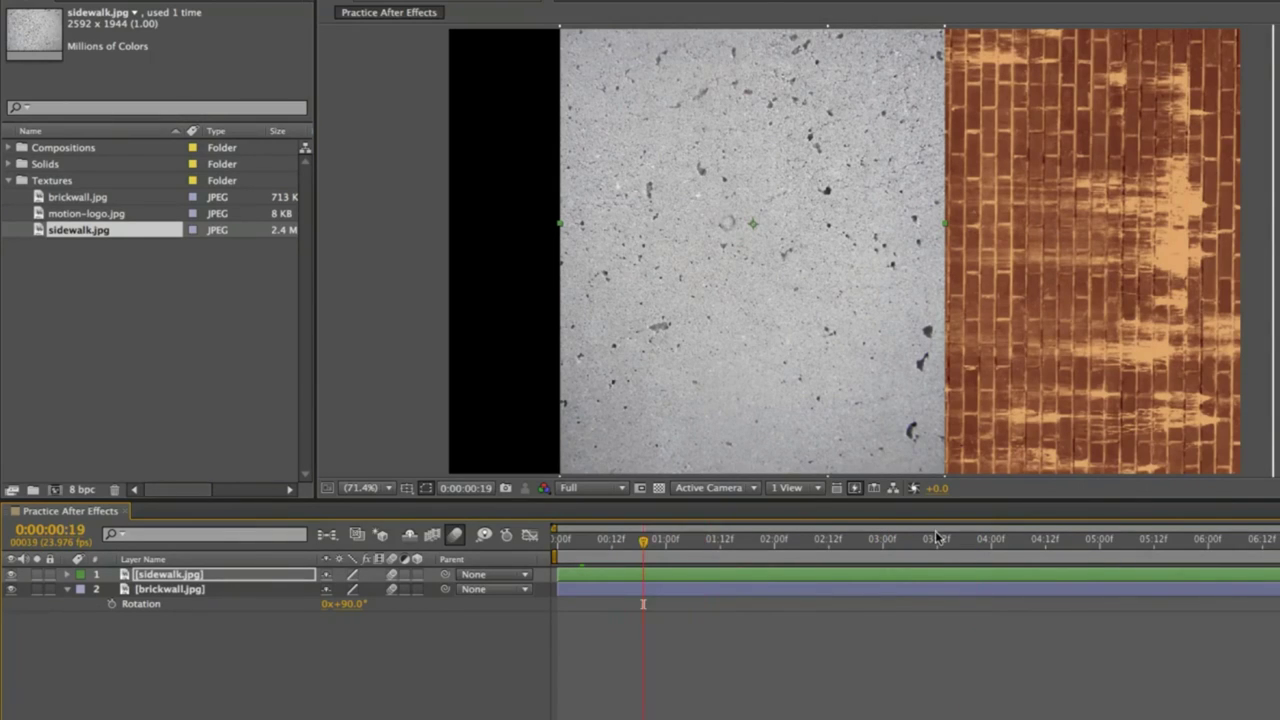